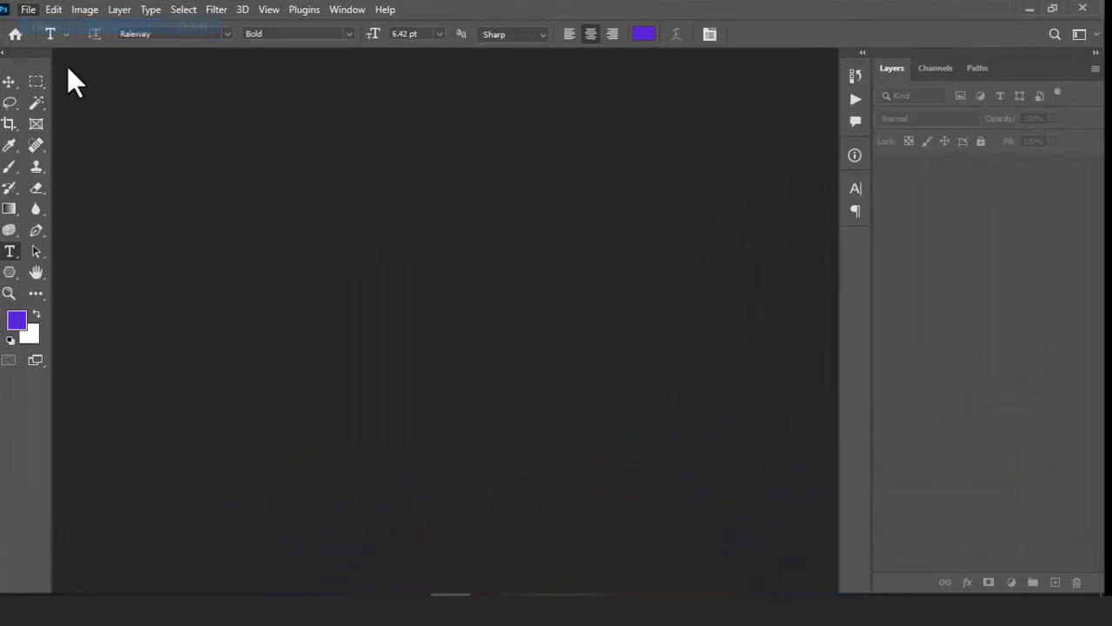
Step: Create a new document 'bosnians crad' at 3.75 × 2.25 inches and 300 ppi
key("ctrl+n")
type("bos")
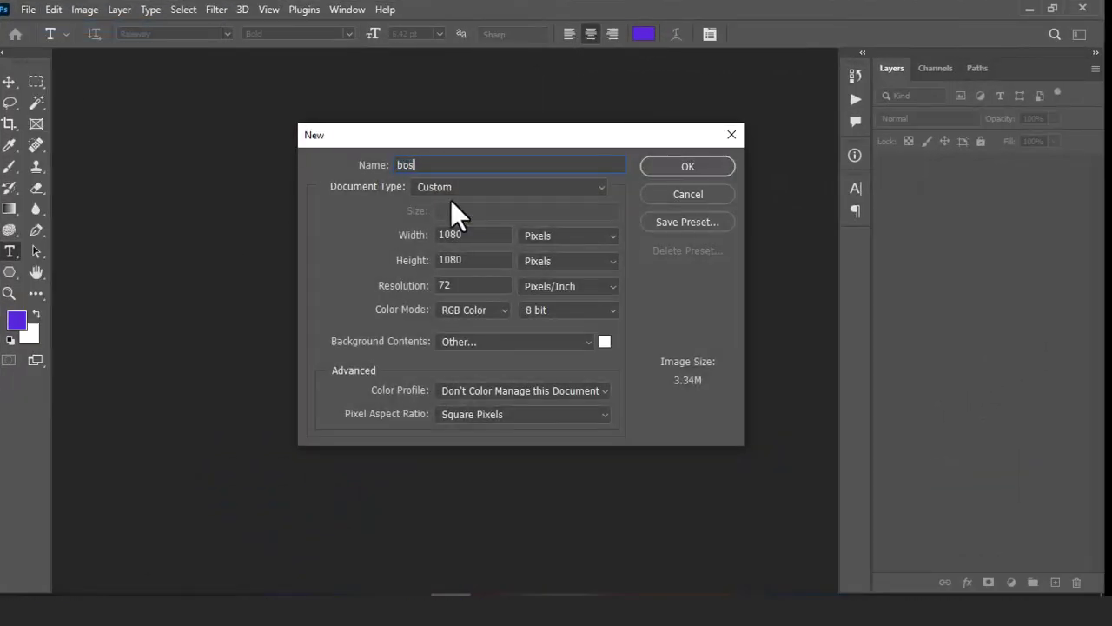
type("nians")
type(" crad")
left_click(498, 234)
left_click(614, 236)
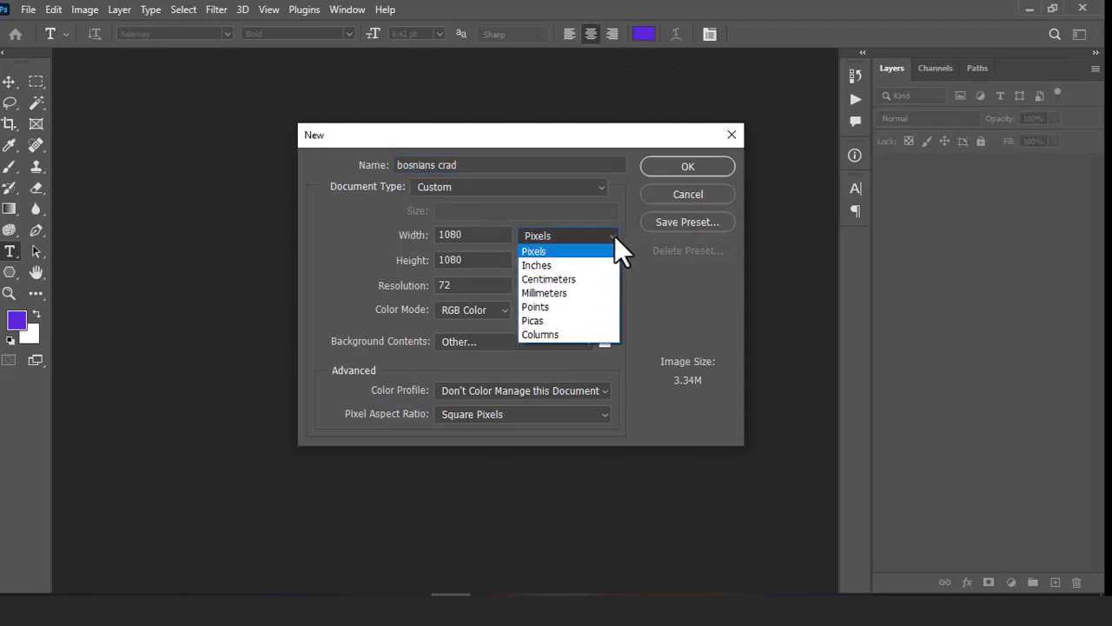
left_click(598, 264)
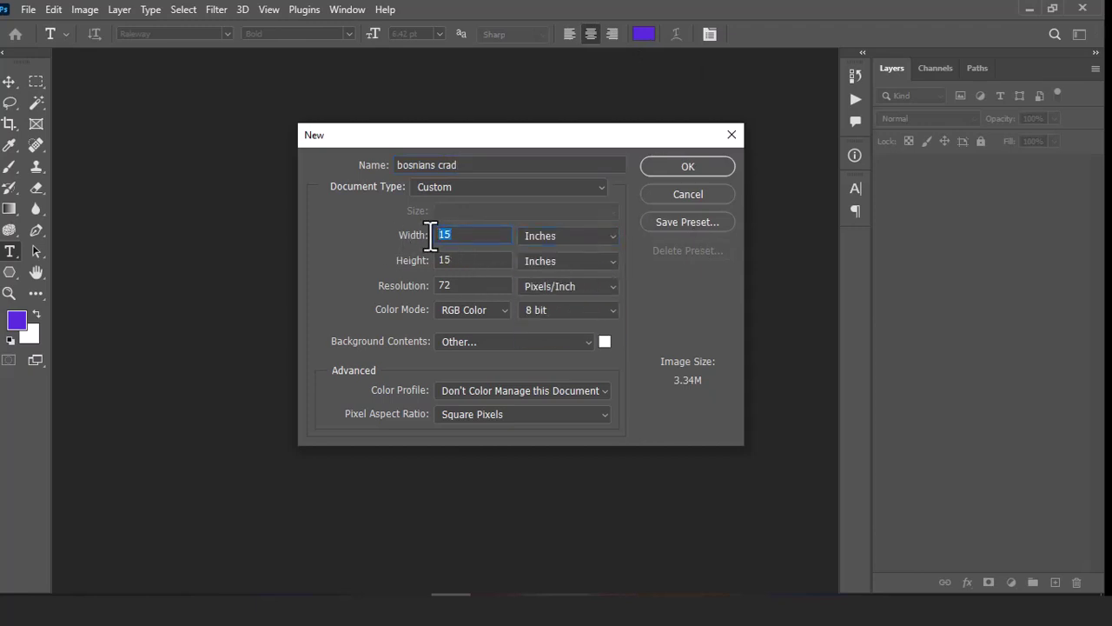
type("3.")
type("75")
left_click(452, 259)
double_click(436, 263)
type("2.")
type("25")
double_click(463, 287)
type("300")
left_click(689, 168)
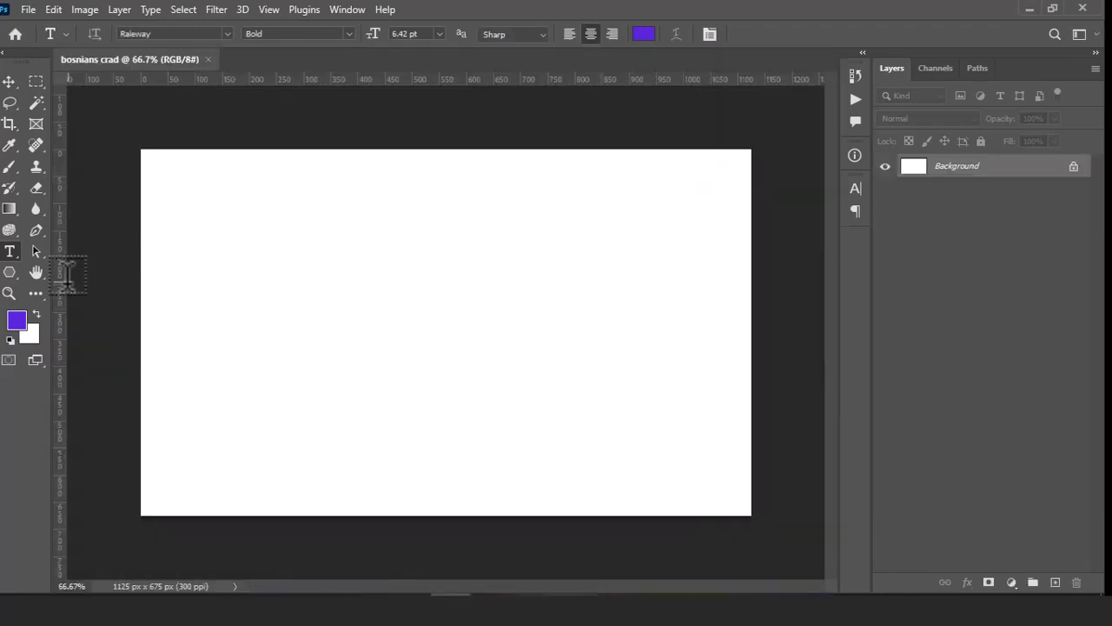
Step: Make green #80bb38 the foreground colour and fill the whole background with it
left_click(10, 291)
left_click(486, 34)
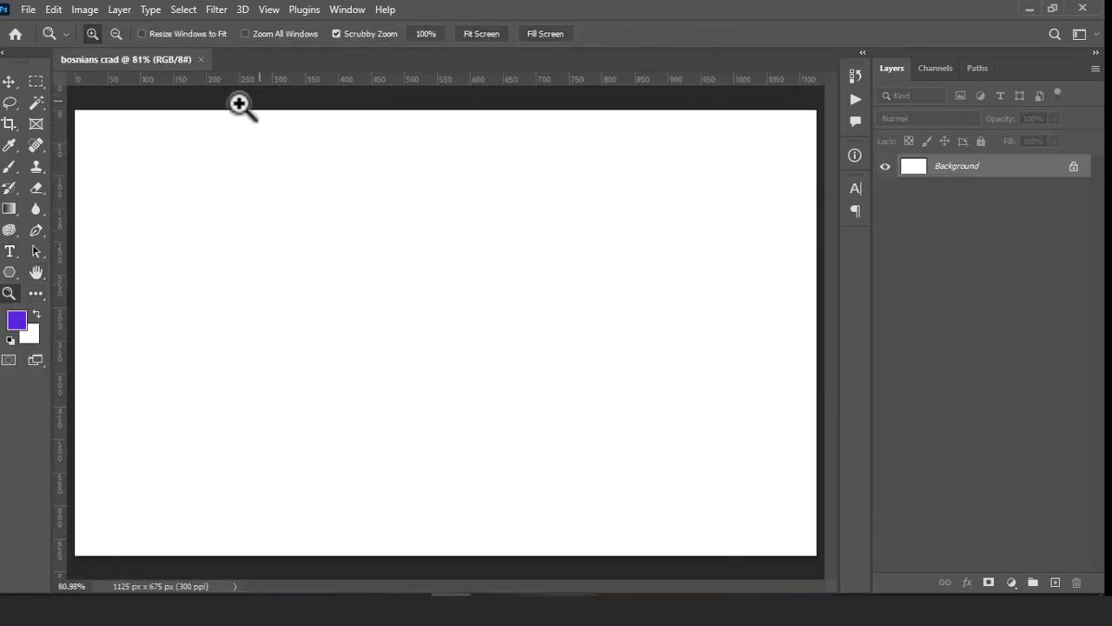
left_click(10, 82)
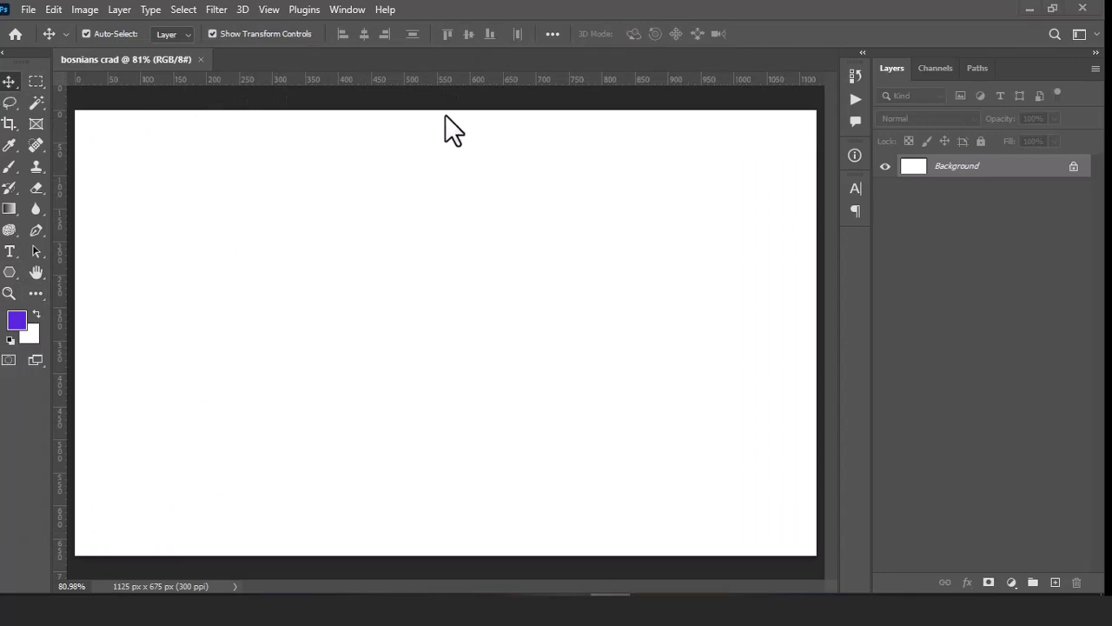
left_click(23, 320)
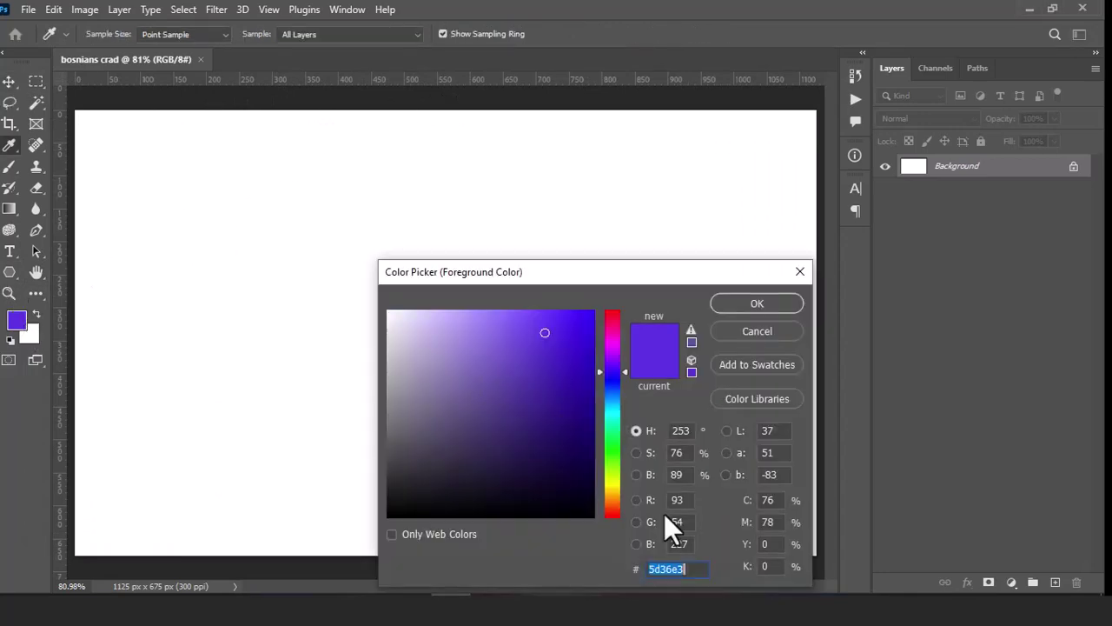
type("80")
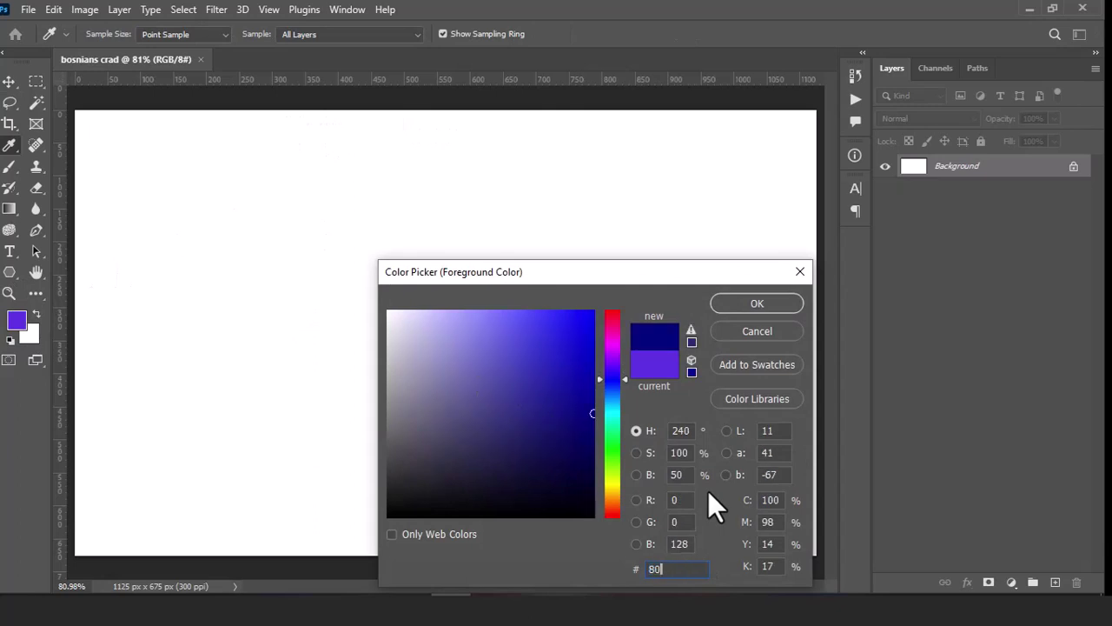
type("bb38")
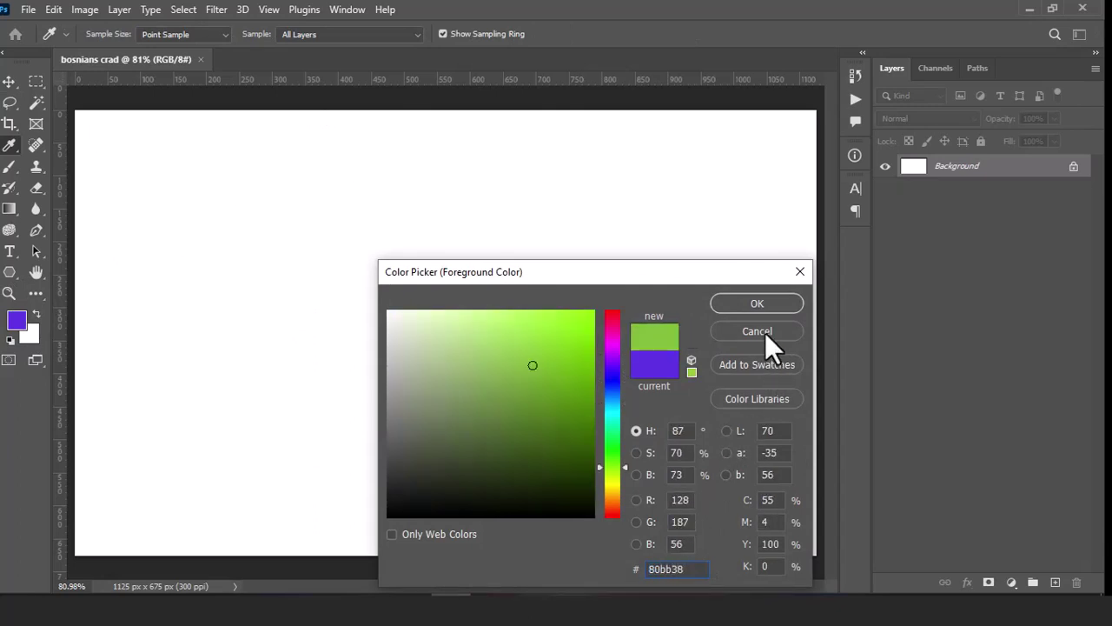
left_click(771, 303)
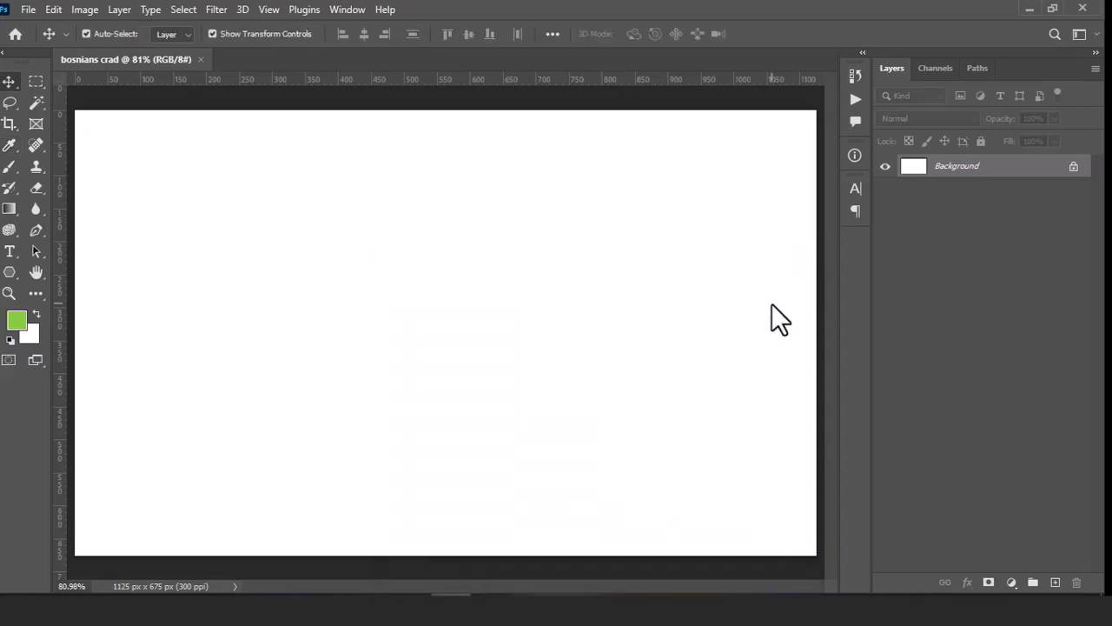
key("alt+BackSpace")
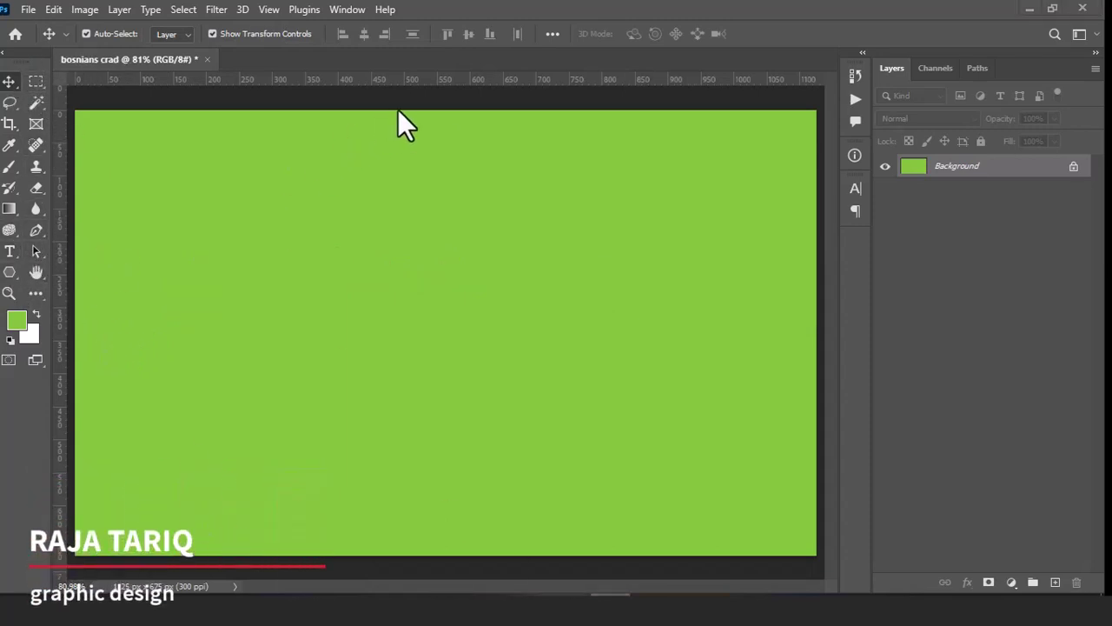
Step: Add two vertical guides, one just left of centre and one near 733 px
left_click(269, 10)
mouse_move(335, 437)
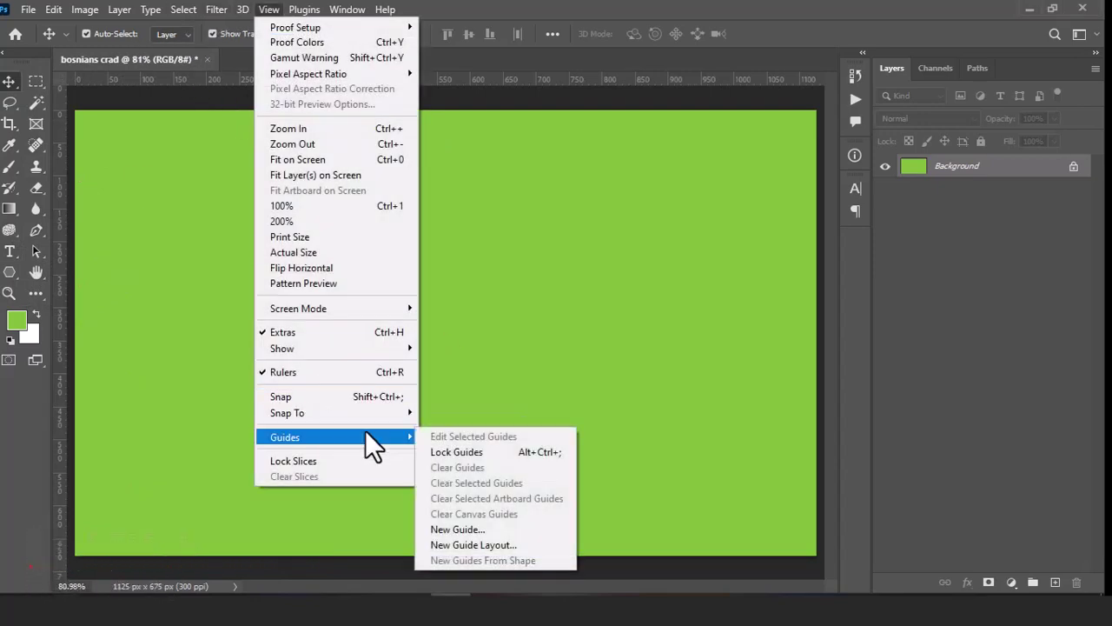
left_click(498, 526)
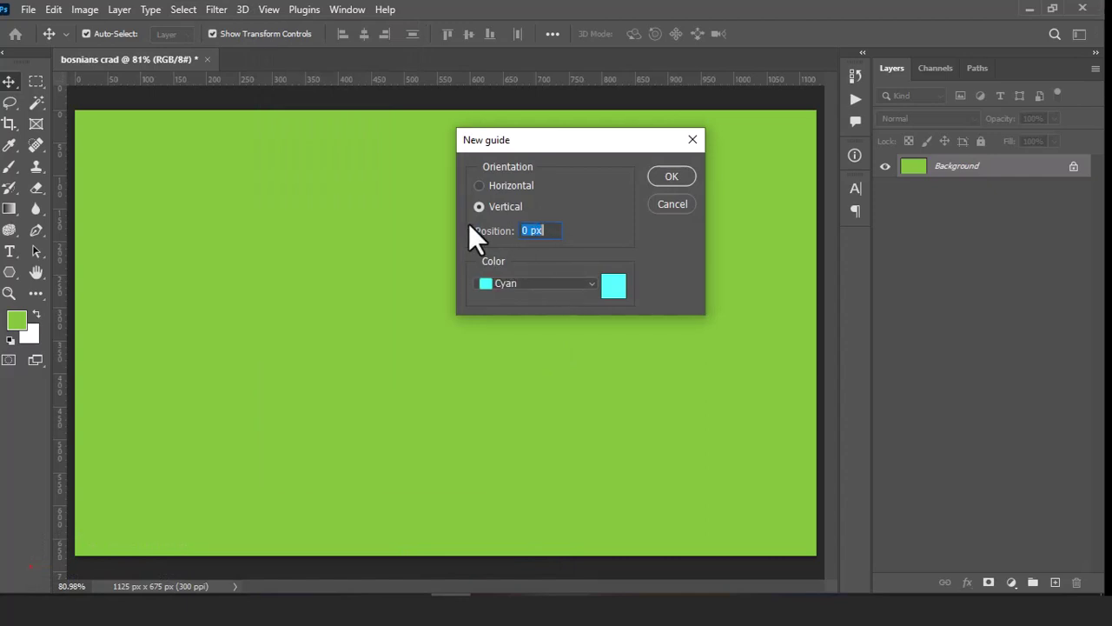
left_click(656, 180)
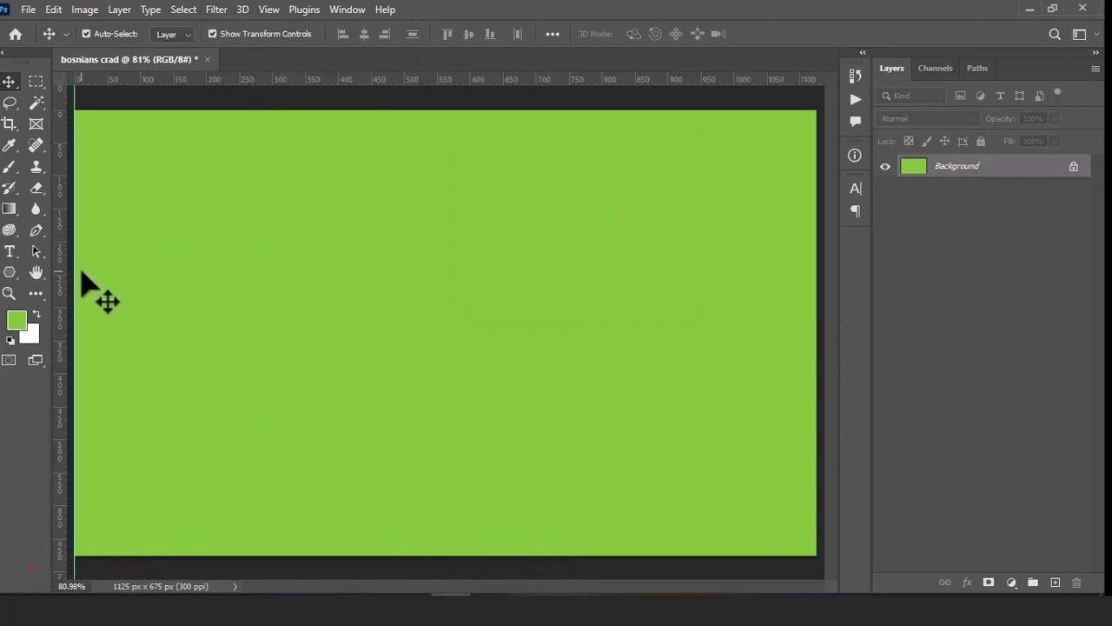
mouse_move(76, 285)
left_mouse_down()
mouse_move(451, 299)
mouse_move(435, 300)
left_mouse_up()
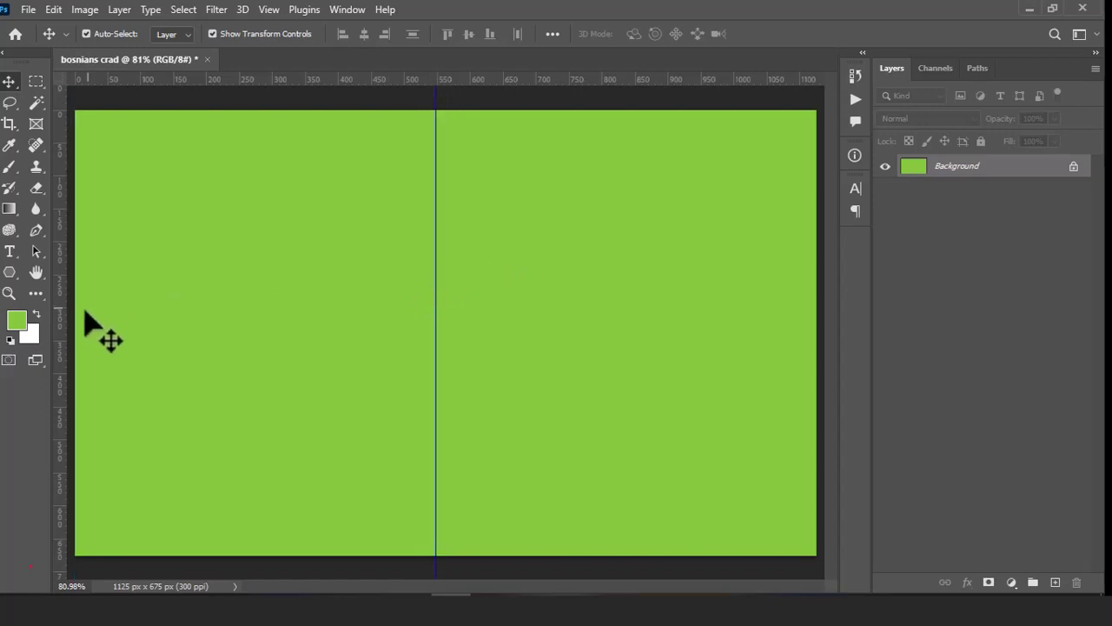
left_click_drag(63, 329, 558, 343)
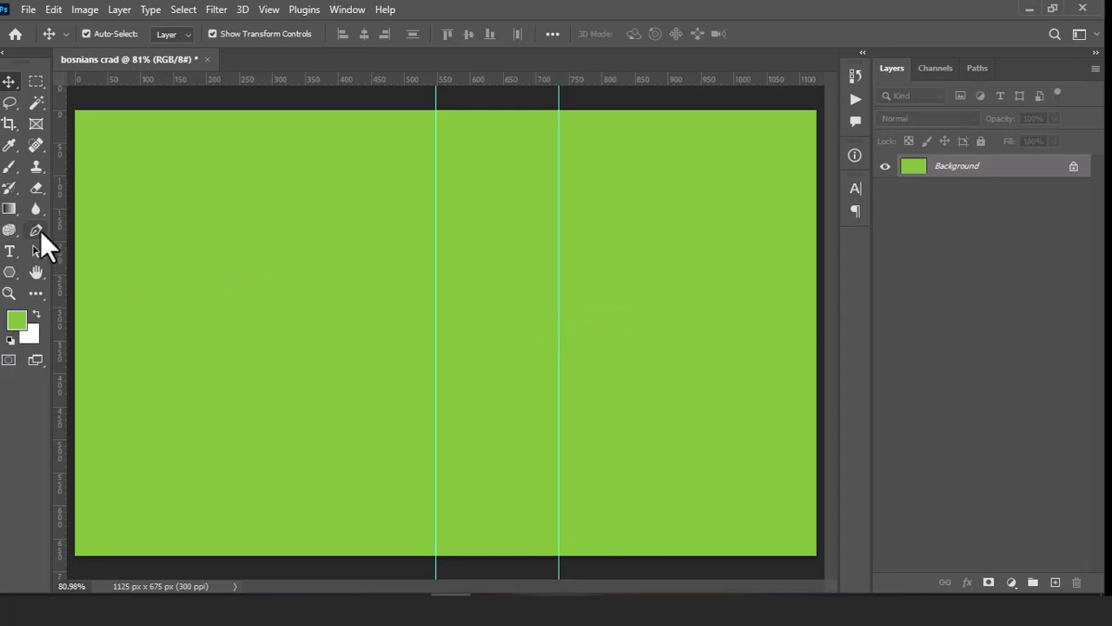
left_click(40, 231)
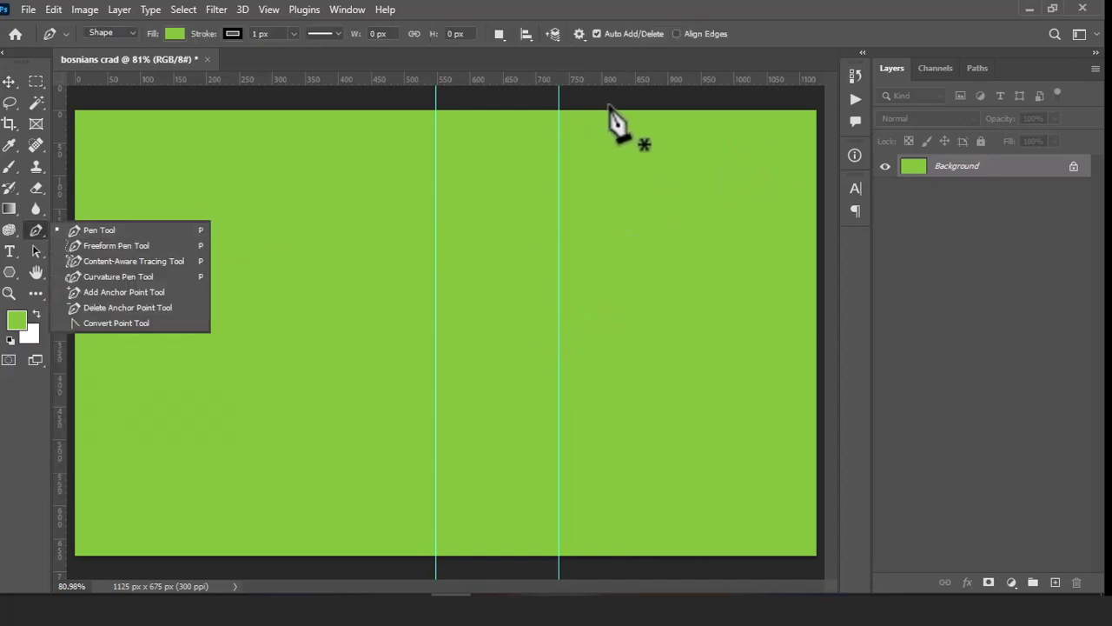
Step: Draw a closed pen shape over the card's left side, pointing right to the second guide
key("ctrl+minus")
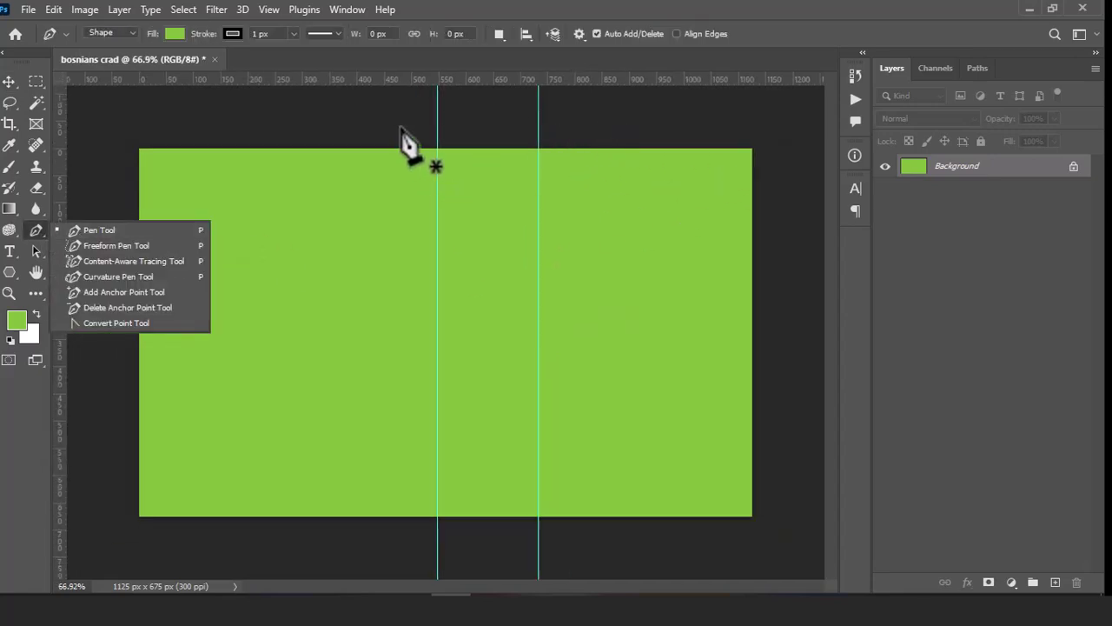
left_click(397, 126)
left_click(437, 146)
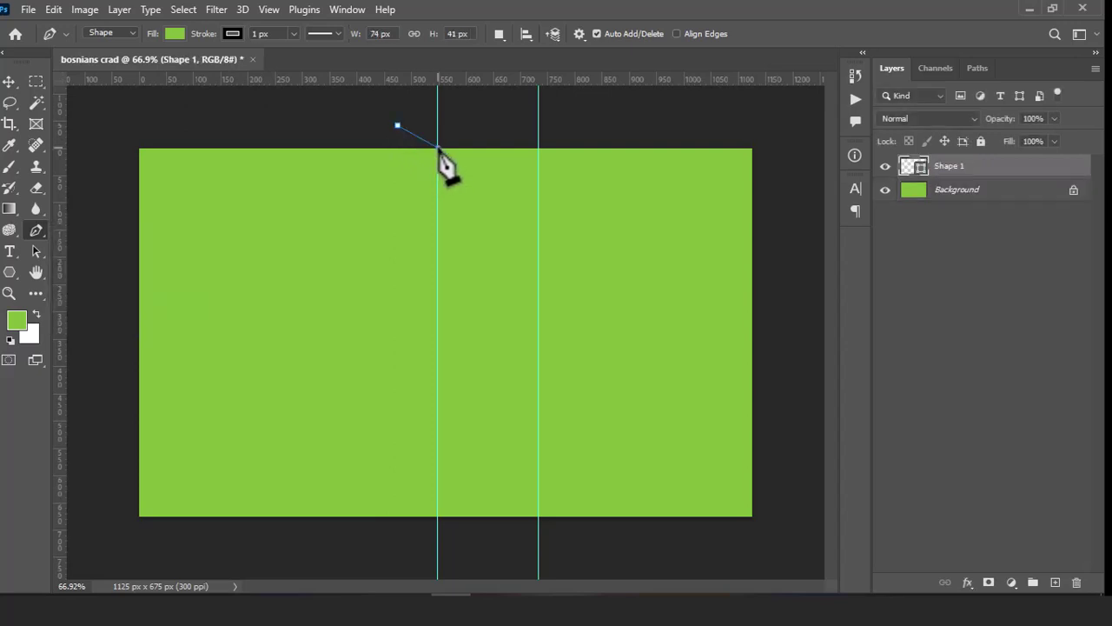
left_click(537, 315)
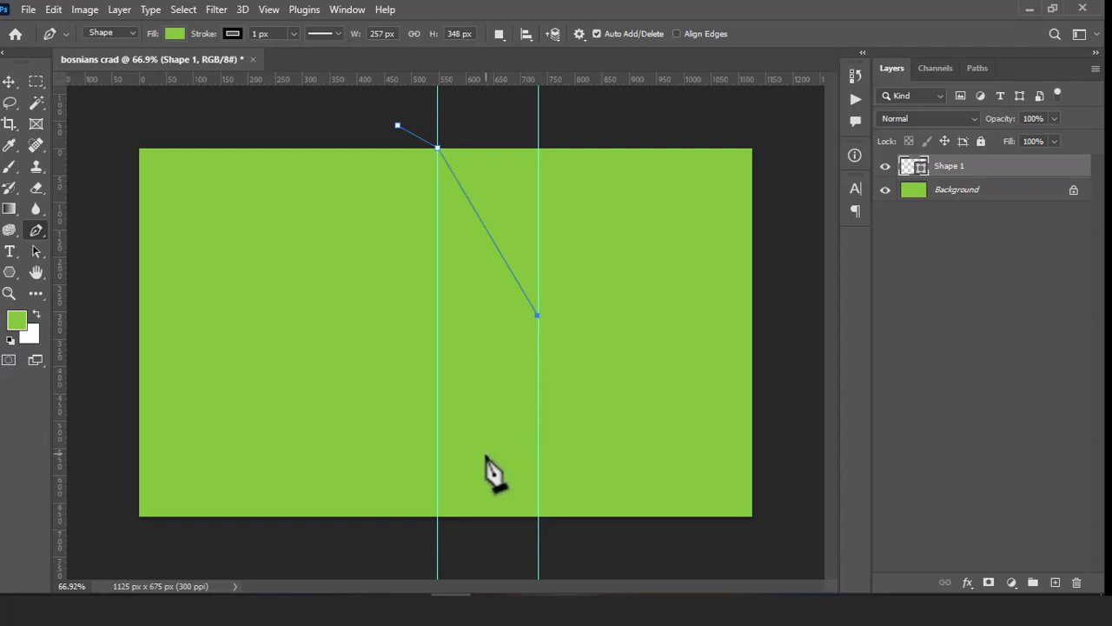
left_click(437, 516)
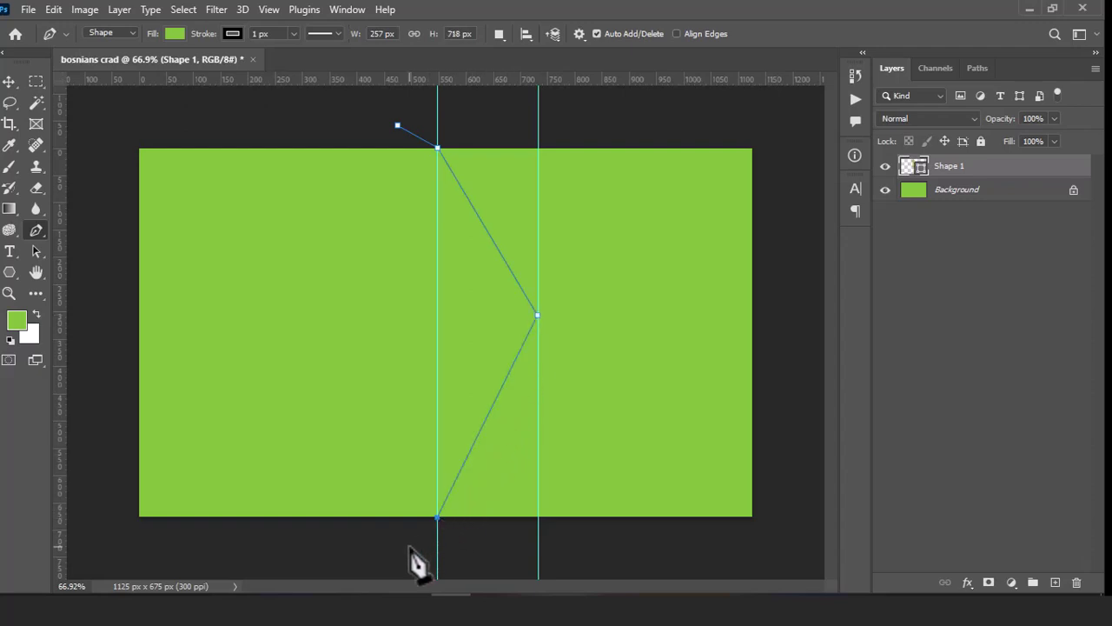
left_click_drag(437, 516, 409, 546)
left_click(109, 546)
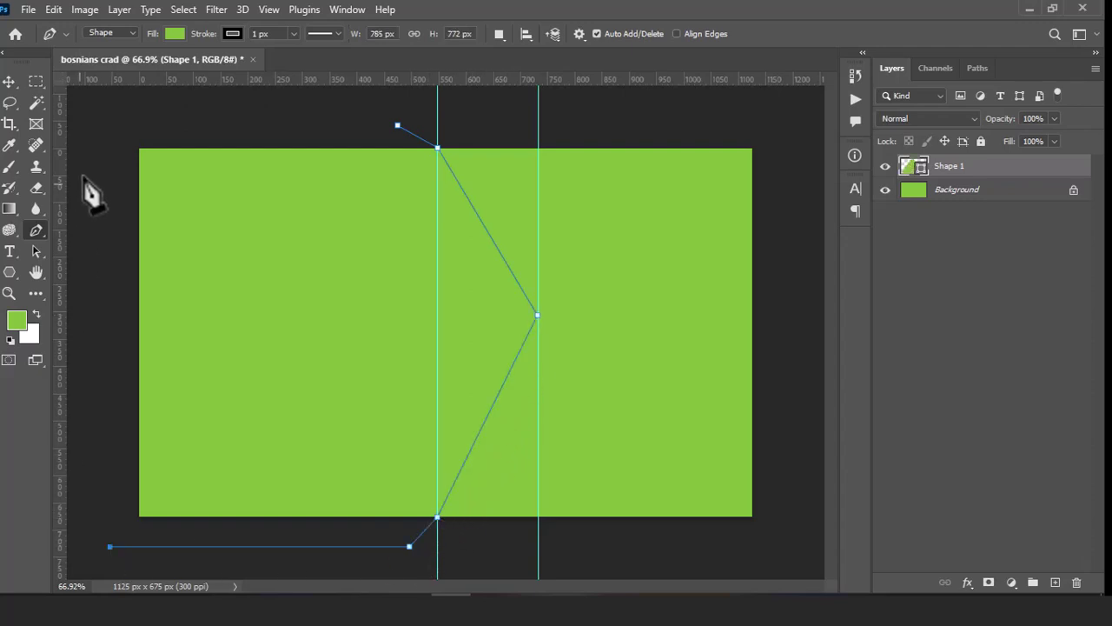
left_click(110, 123)
left_click(397, 126)
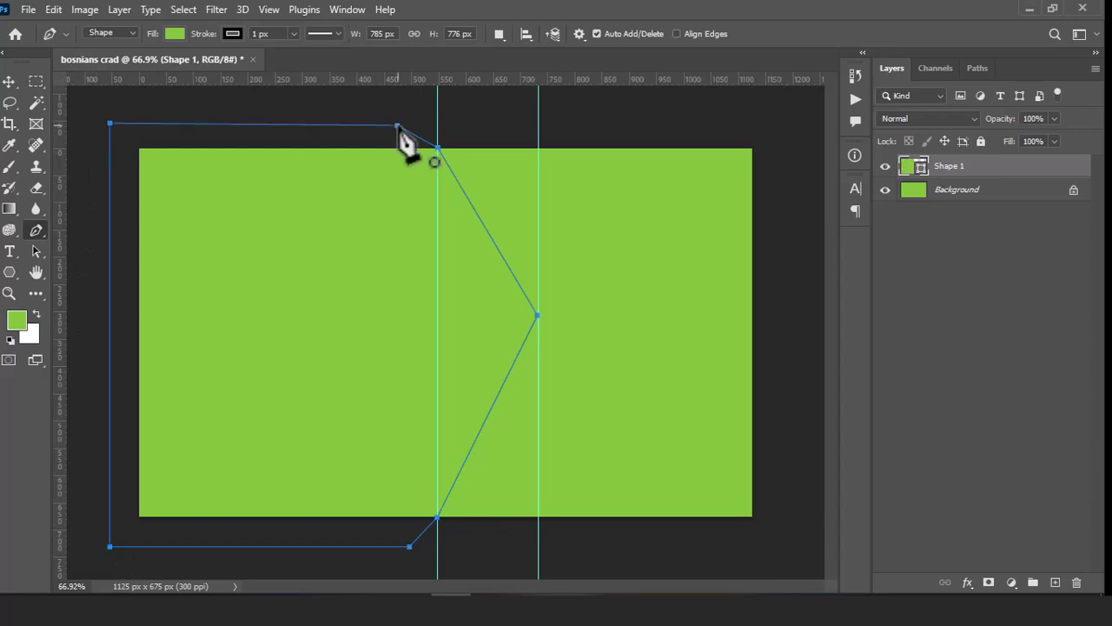
Step: Remove the shape's stroke and set the foreground colour to dark grey #414142
left_click(233, 33)
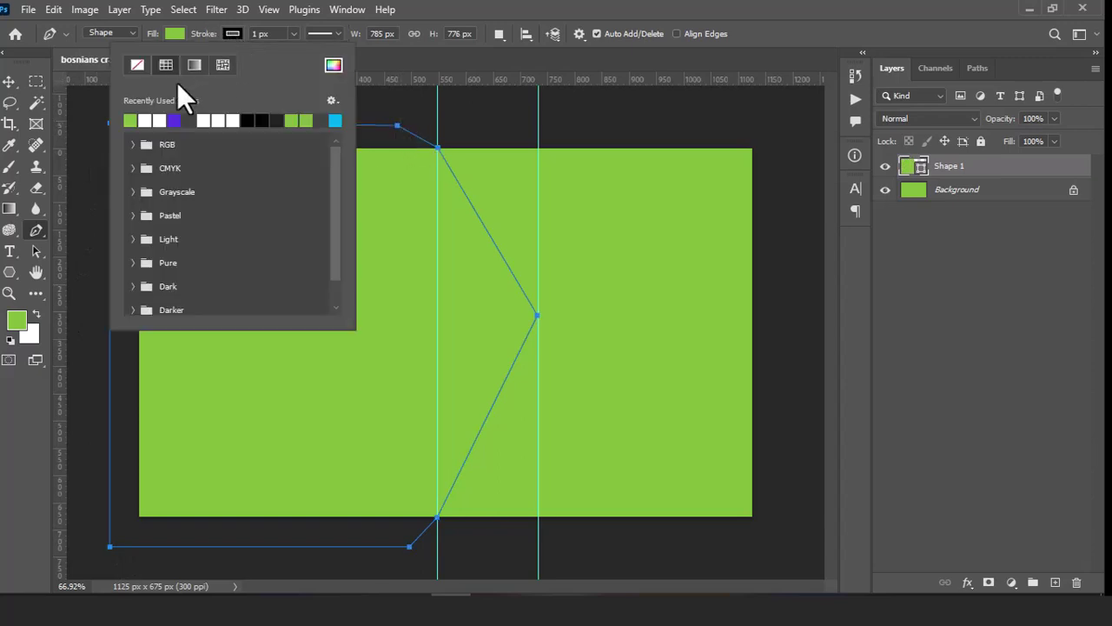
left_click(139, 64)
left_click(171, 32)
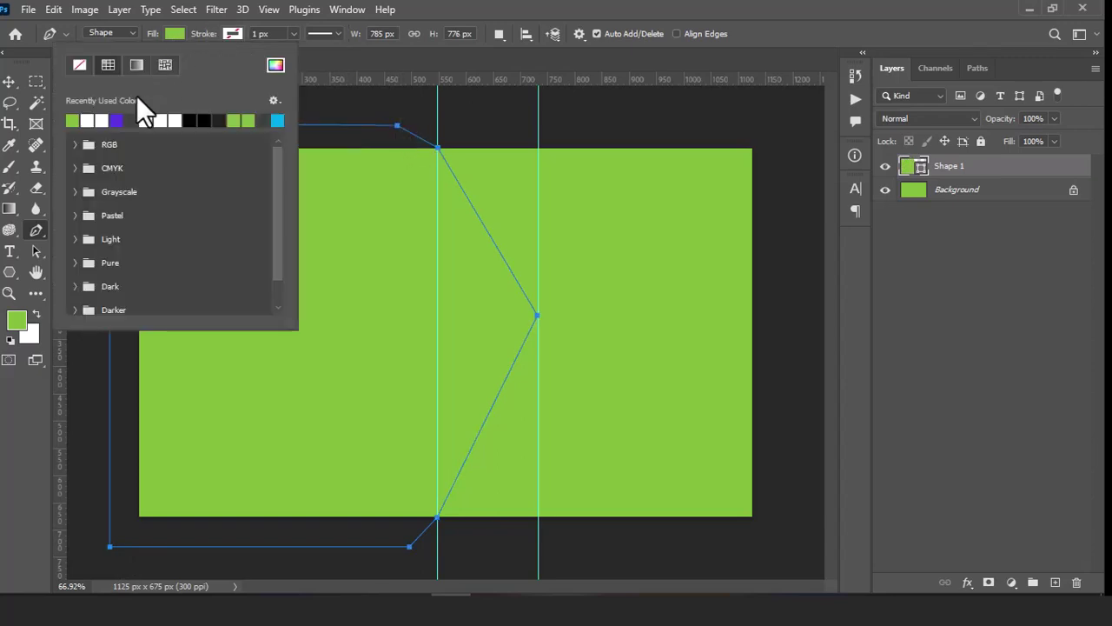
left_click(17, 322)
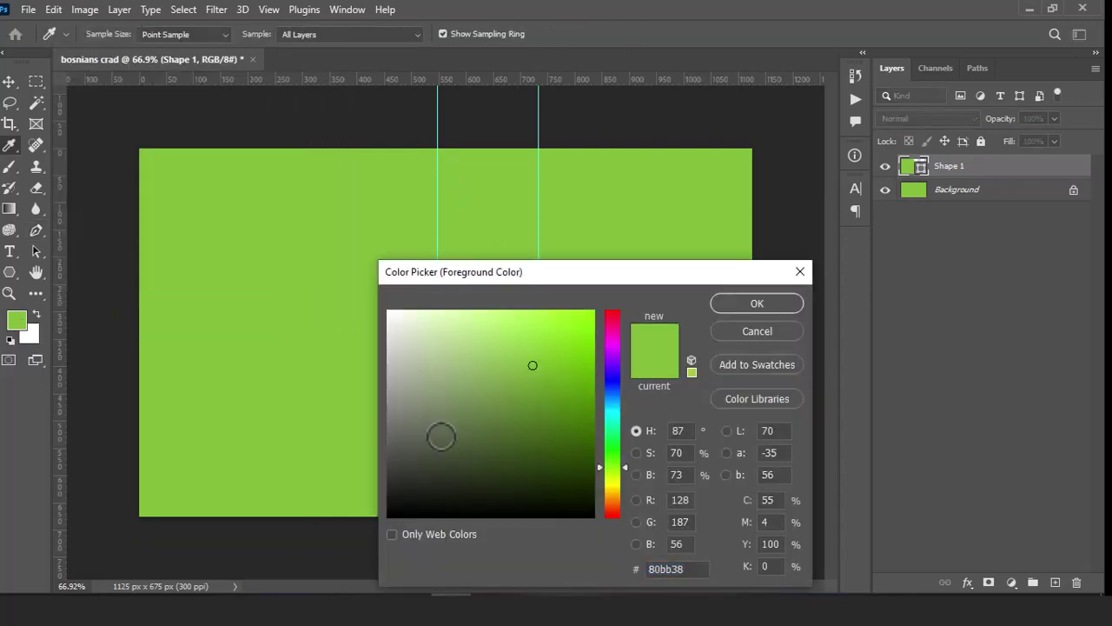
double_click(702, 568)
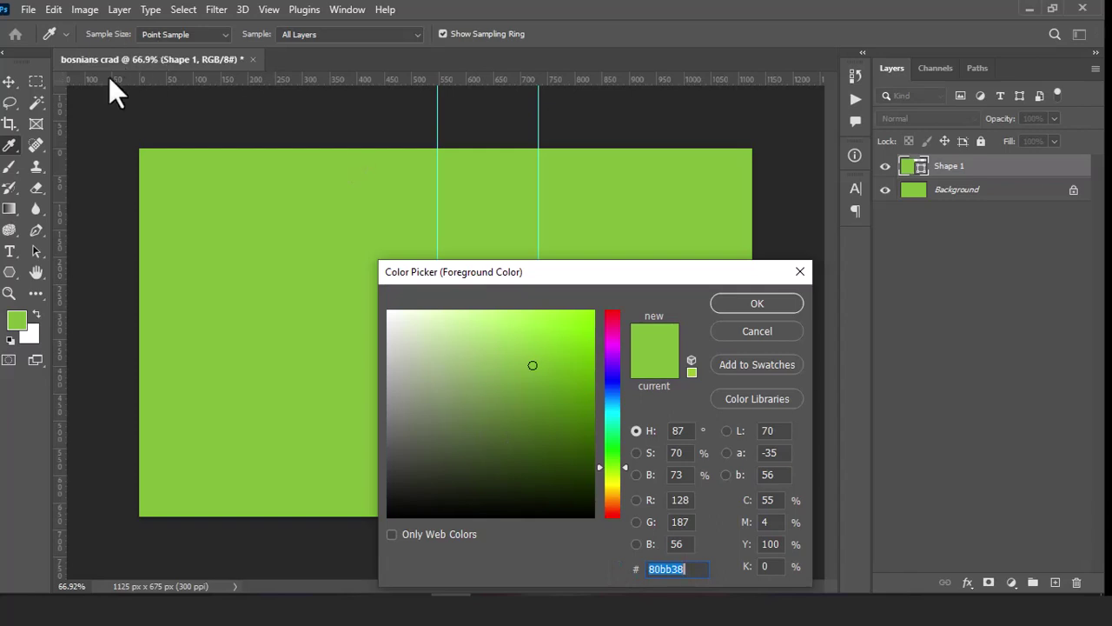
left_click(608, 604)
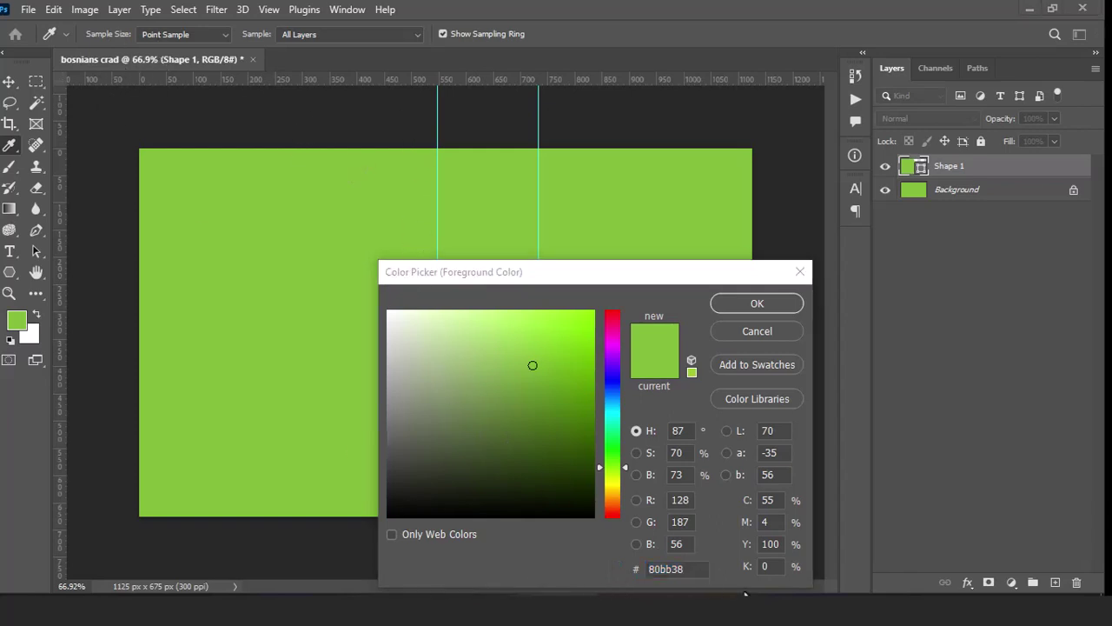
left_click(611, 579)
type("41")
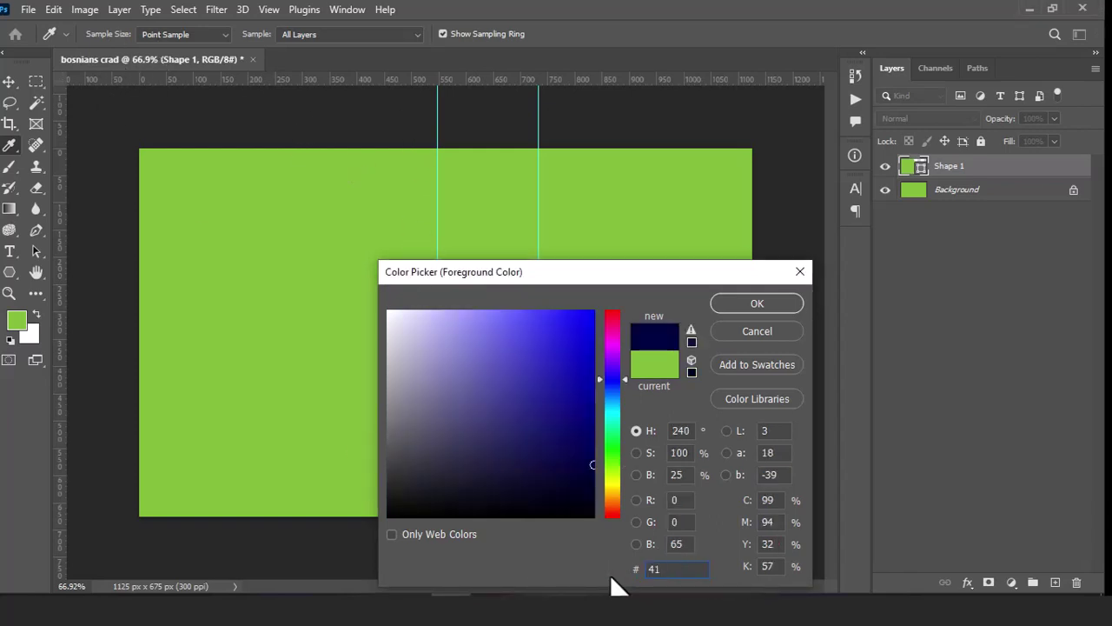
type("4142")
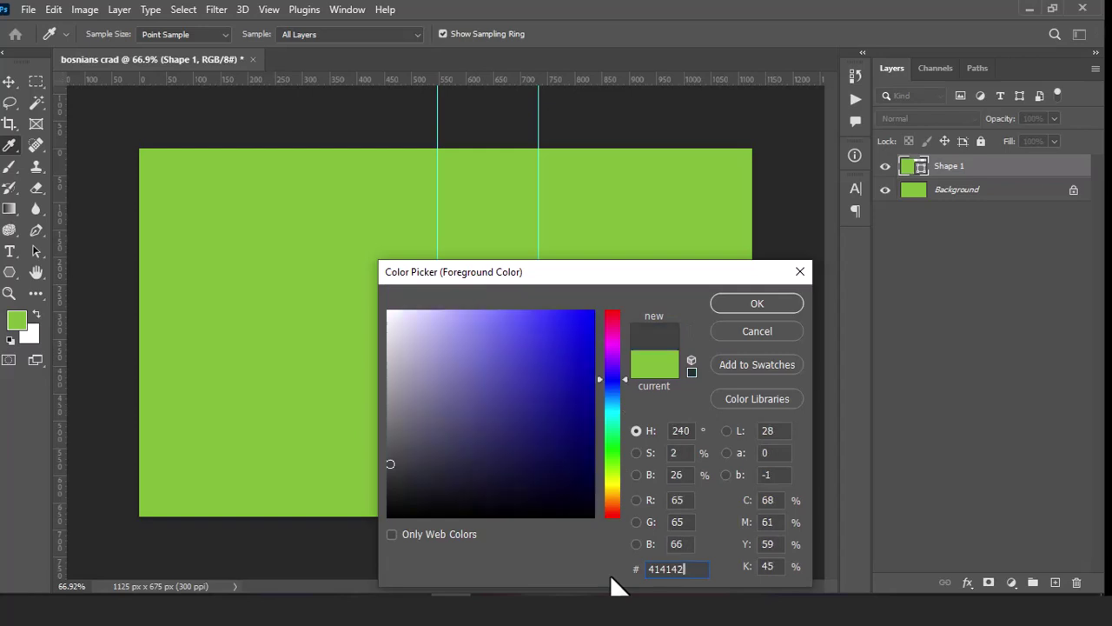
left_click(773, 302)
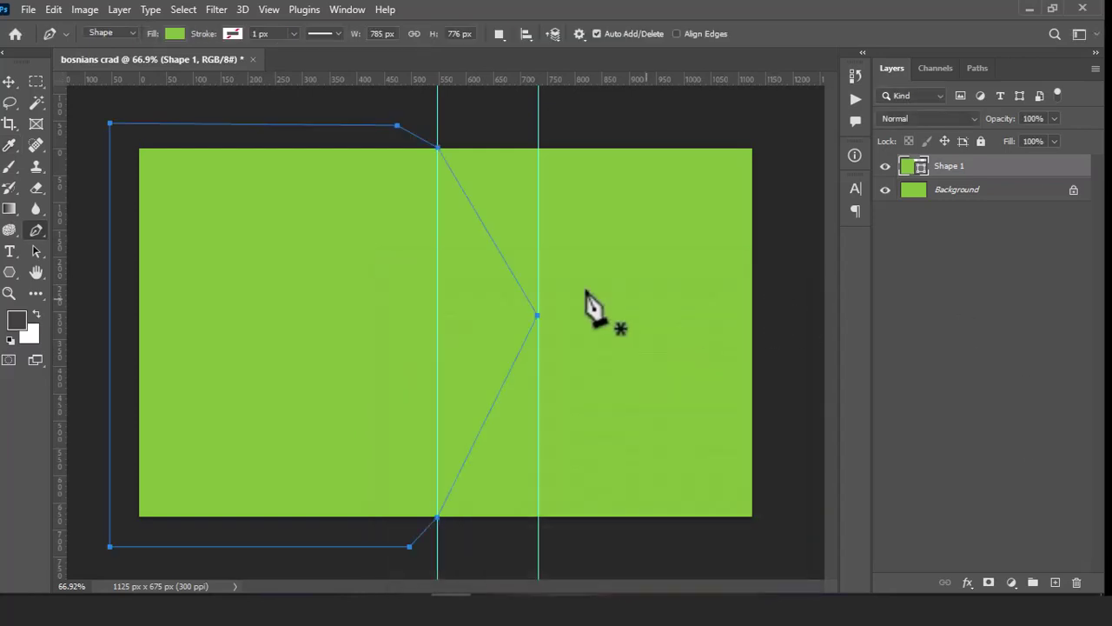
Step: Fill Shape 1 with the dark grey #414142
left_click(176, 33)
left_click(84, 120)
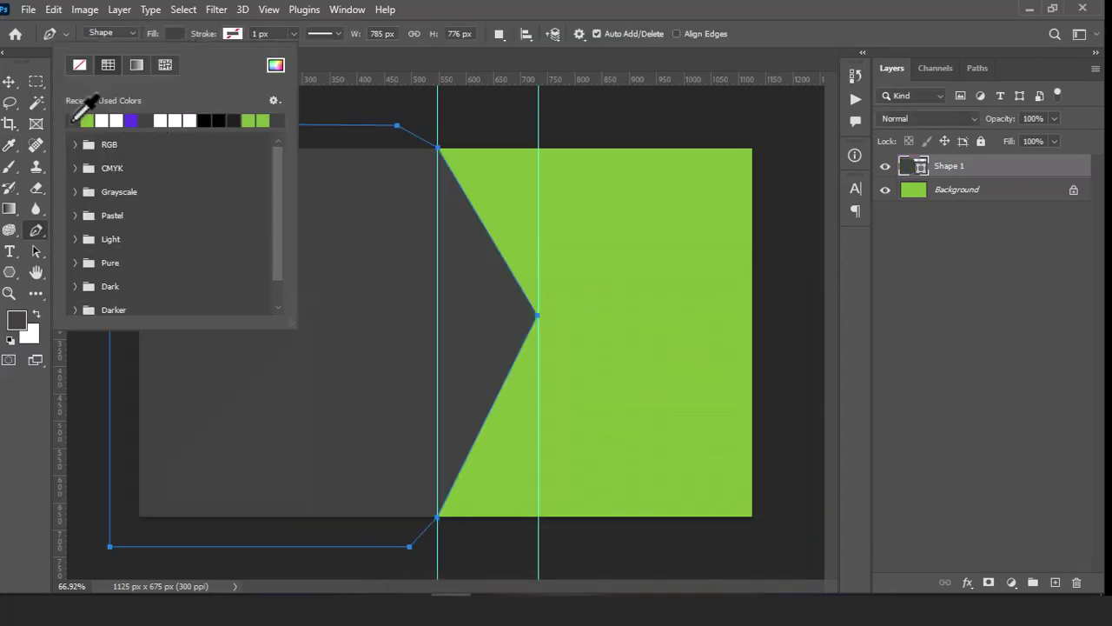
left_click(430, 56)
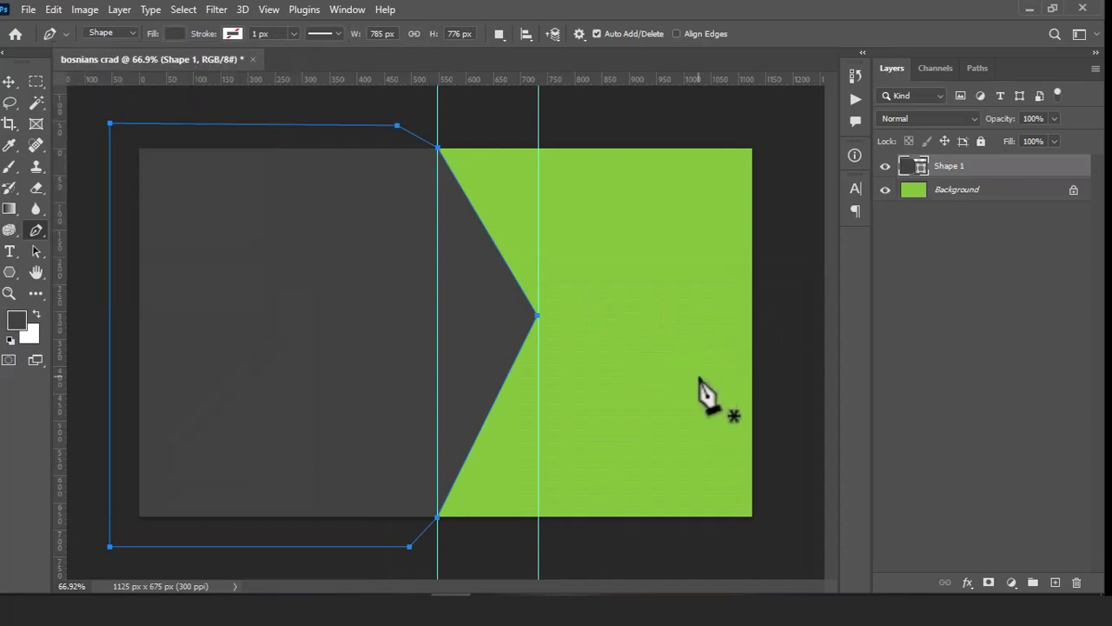
left_click(9, 82)
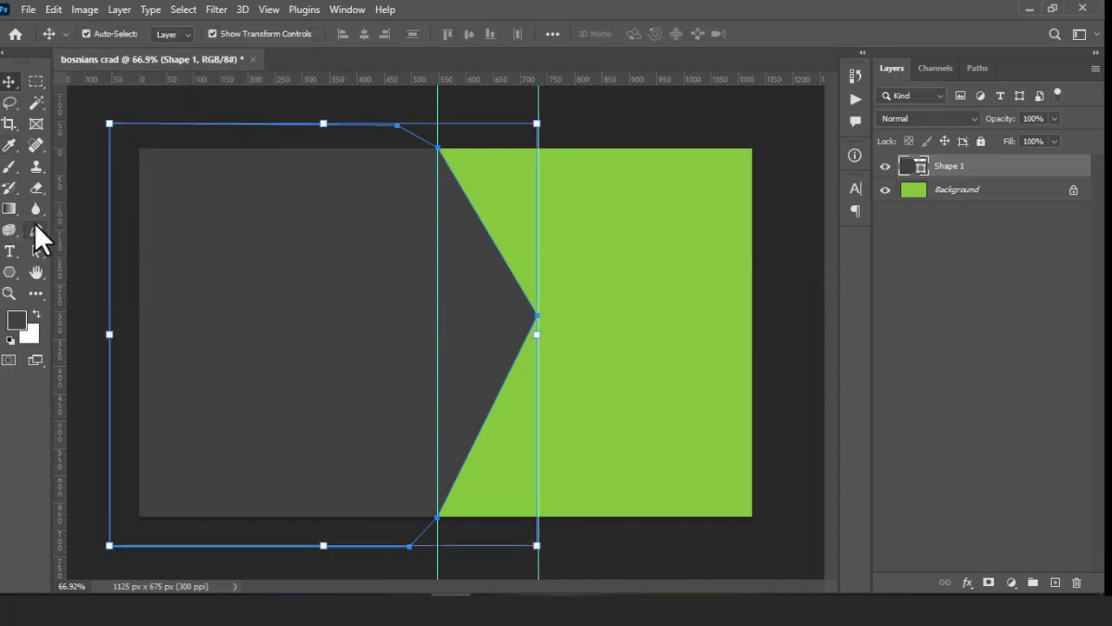
left_click(34, 229)
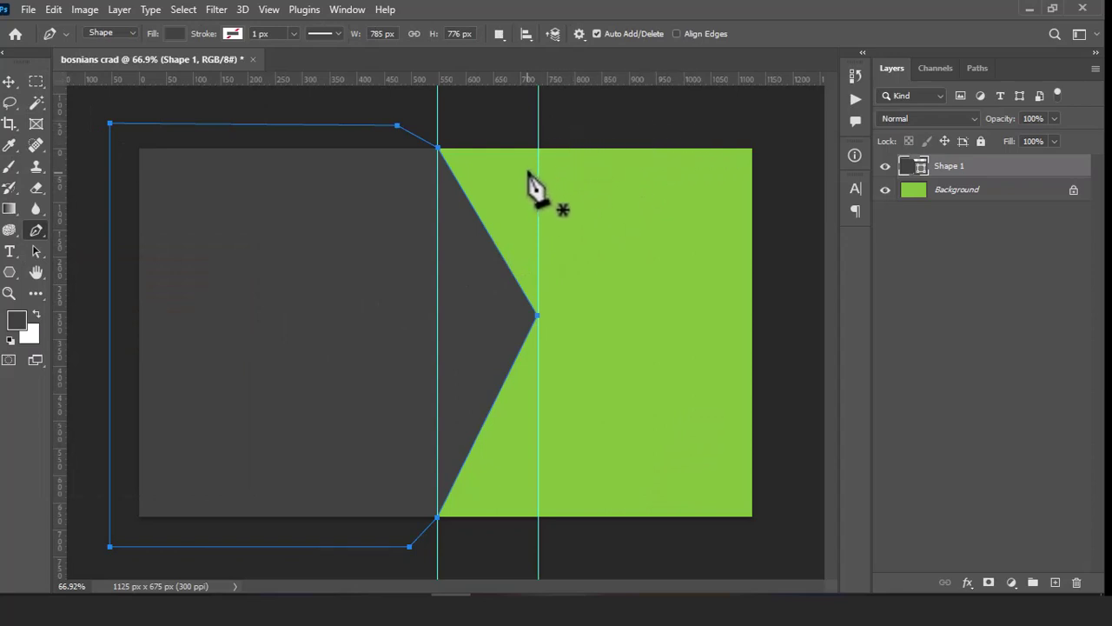
Step: Draw a closed shape over the card's right side with a leftward point at mid-height
left_click(579, 130)
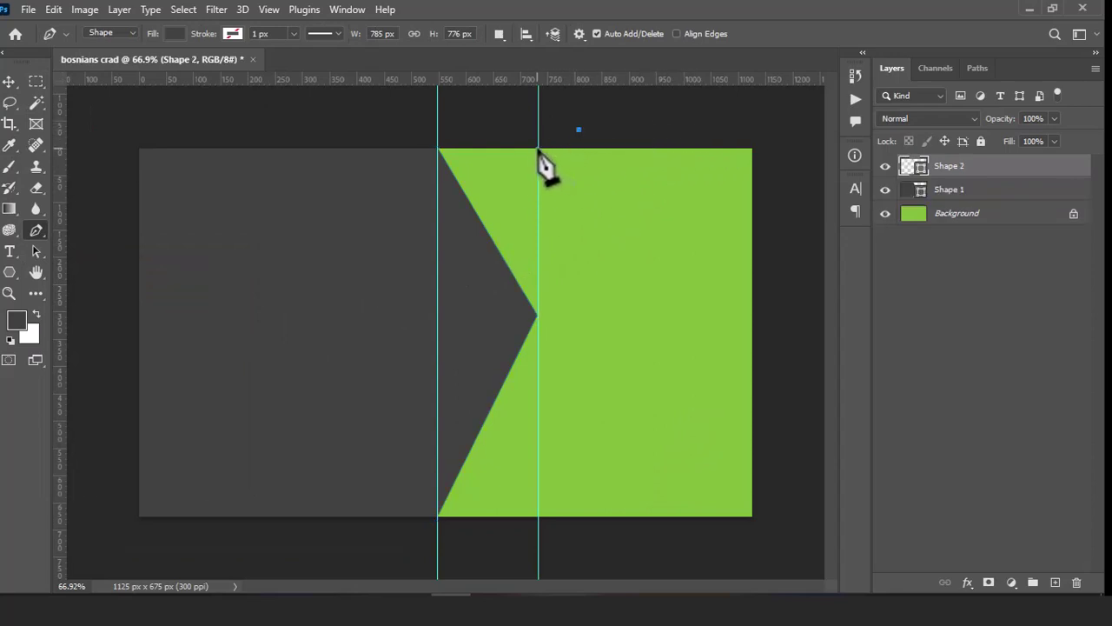
left_click(537, 148)
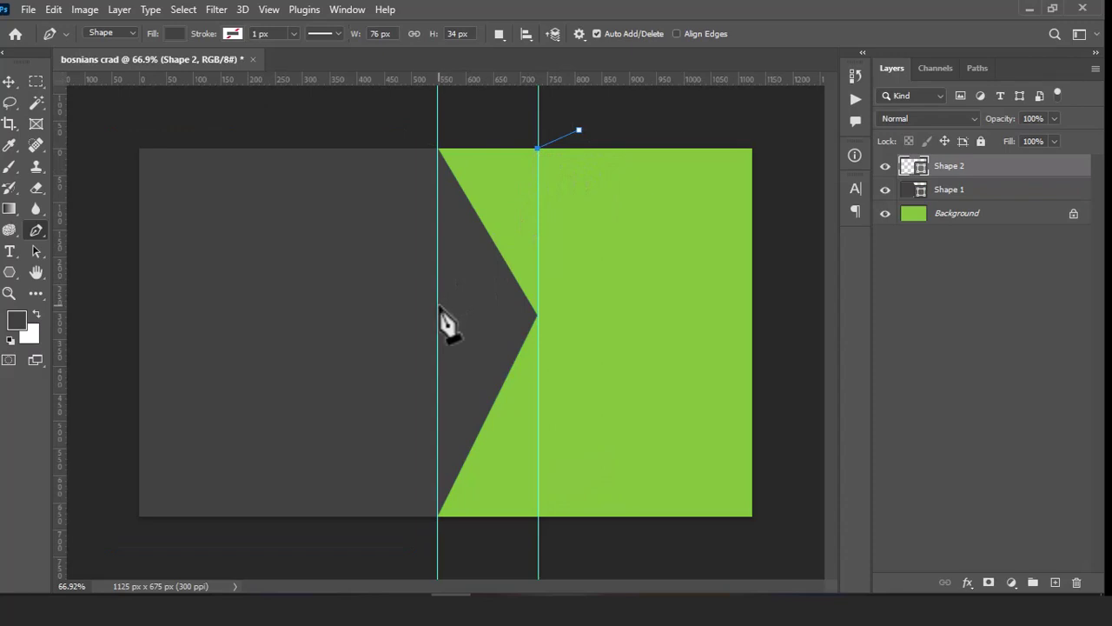
left_click(439, 313)
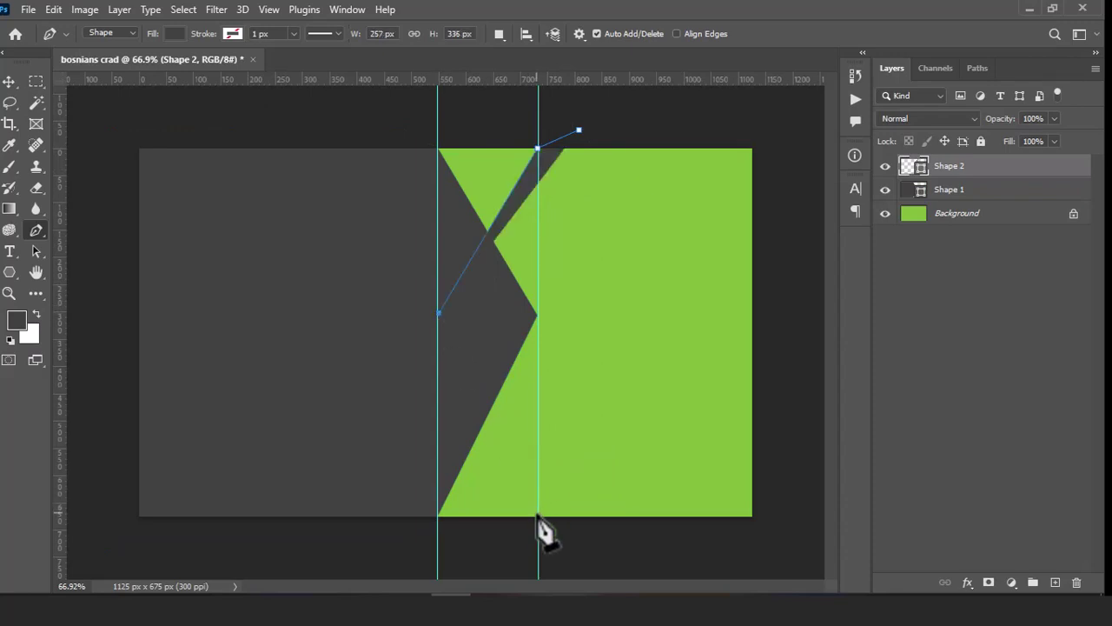
left_click(537, 516)
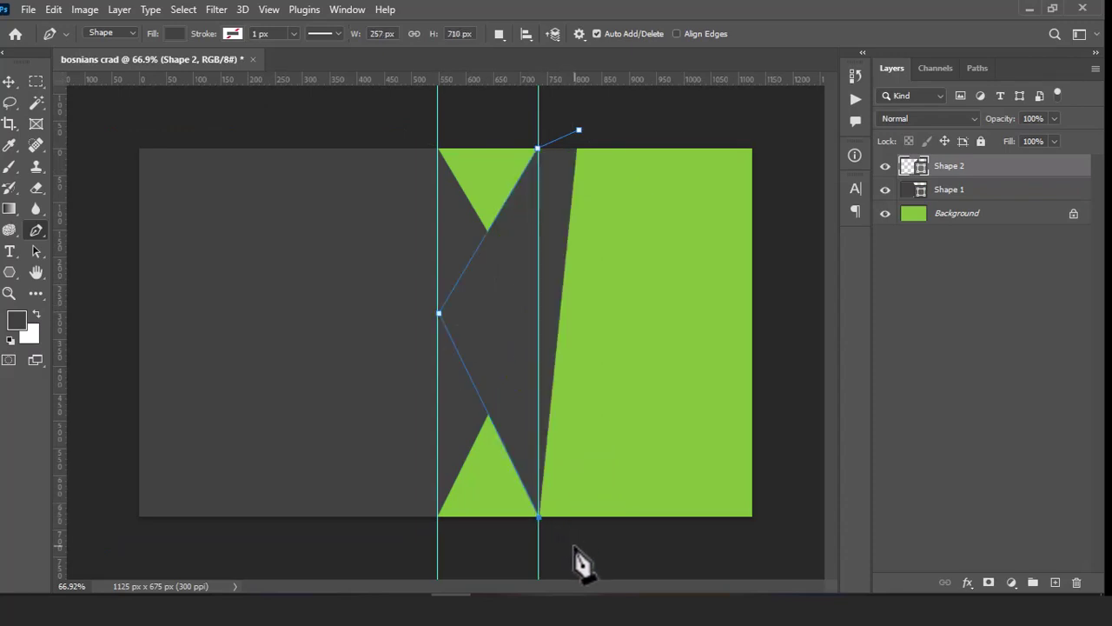
left_click(571, 548)
left_click(790, 547)
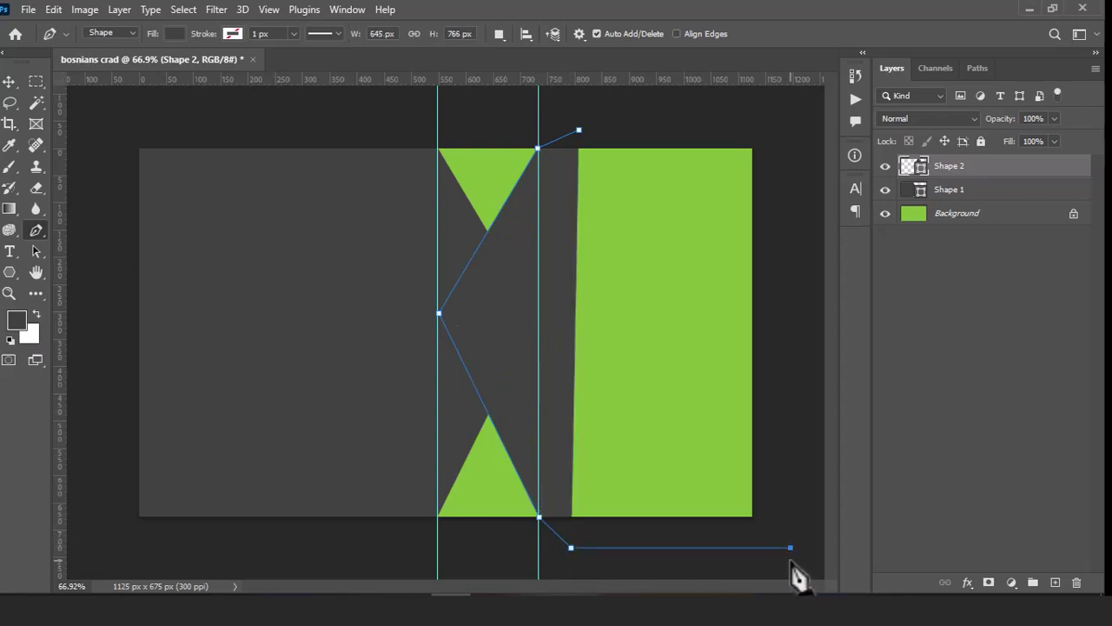
left_click(810, 129)
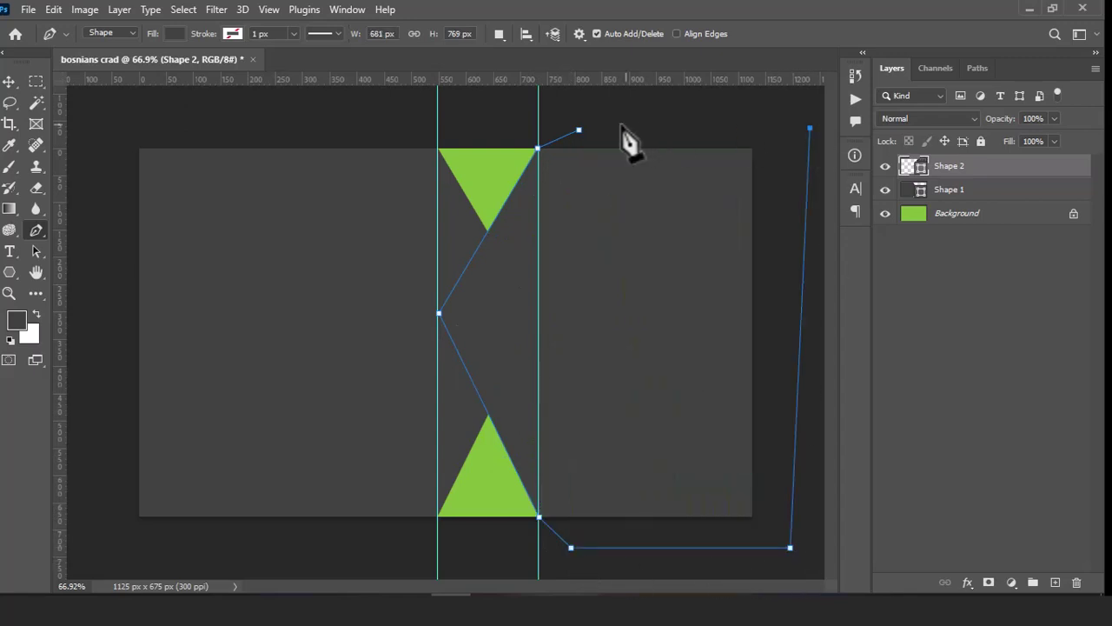
left_click(579, 130)
Step: Fill the new right-side shape with white
left_click(232, 33)
left_click(115, 120)
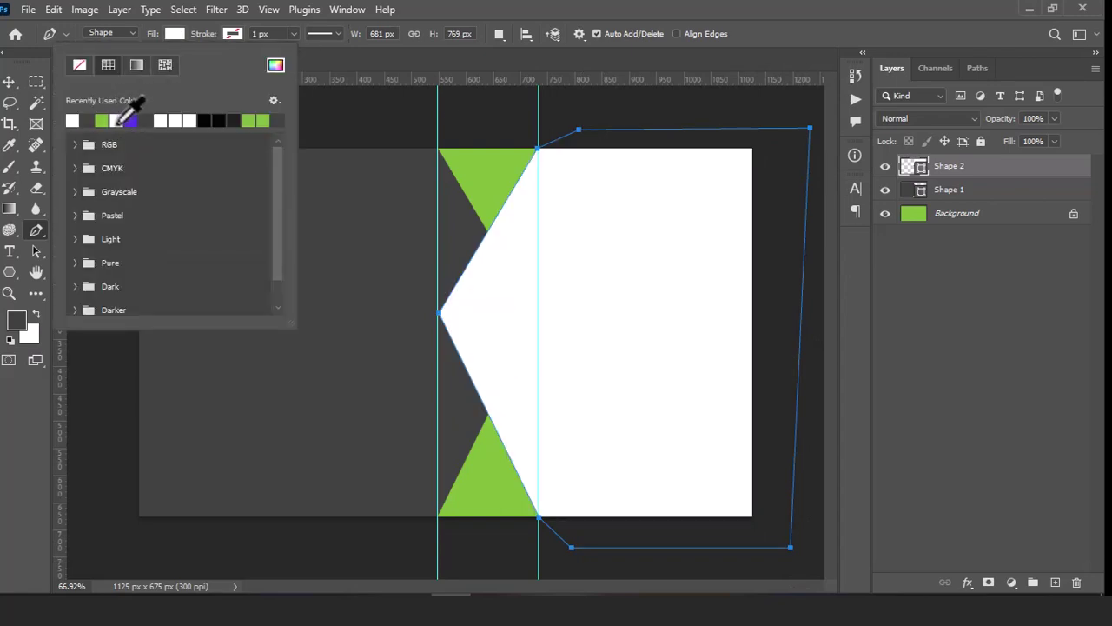
key("Return")
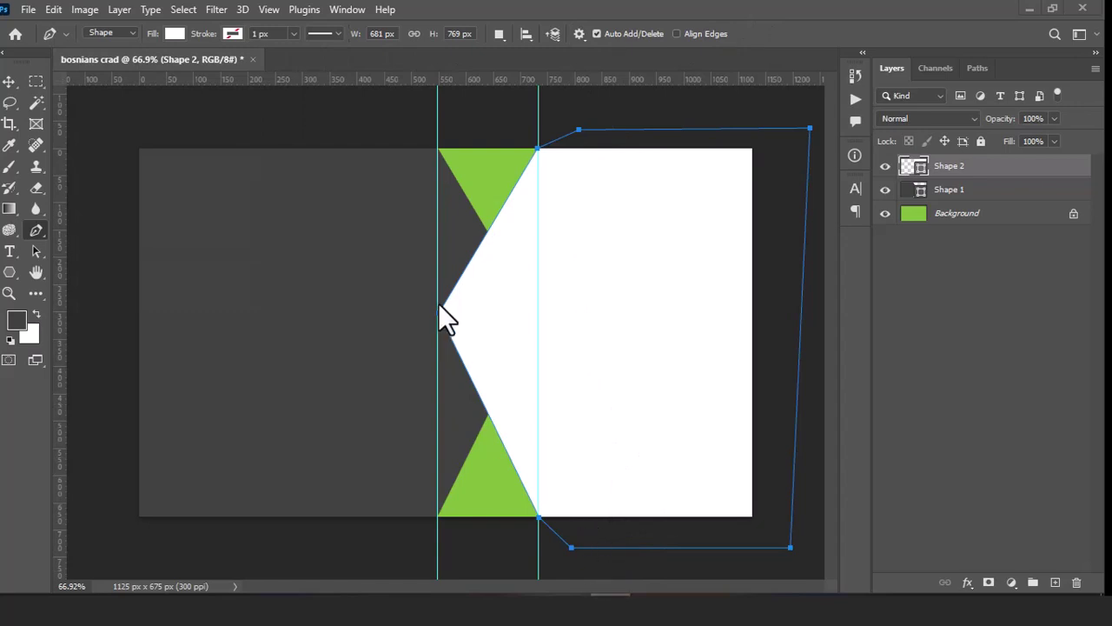
left_click(967, 582)
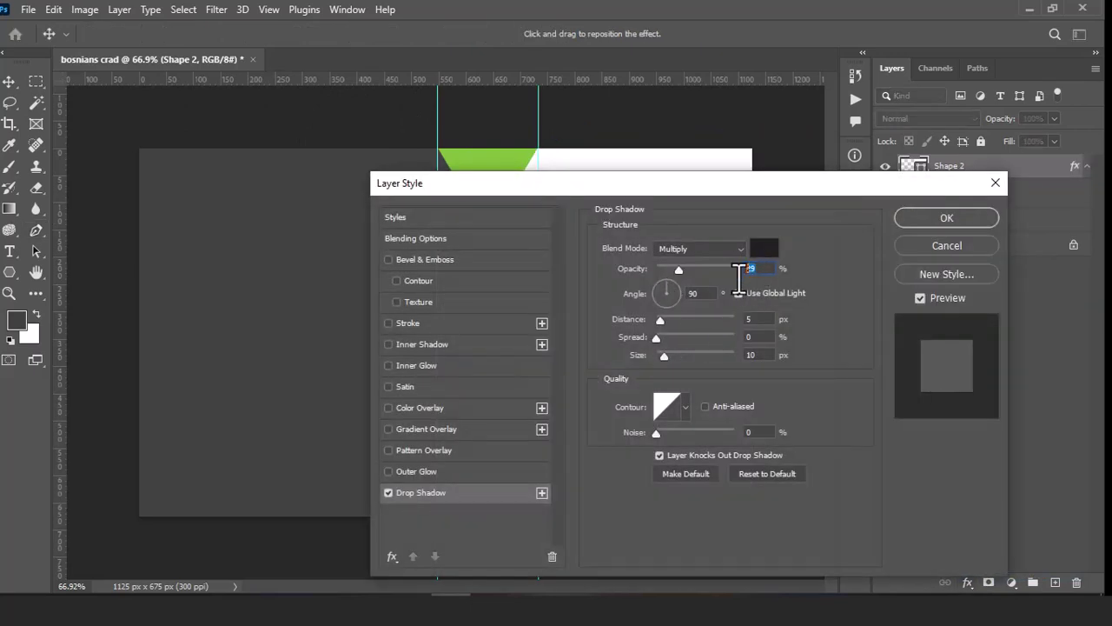
Step: Give the white shape a drop shadow with 31% opacity, 7 px distance and 12 px size
type("31")
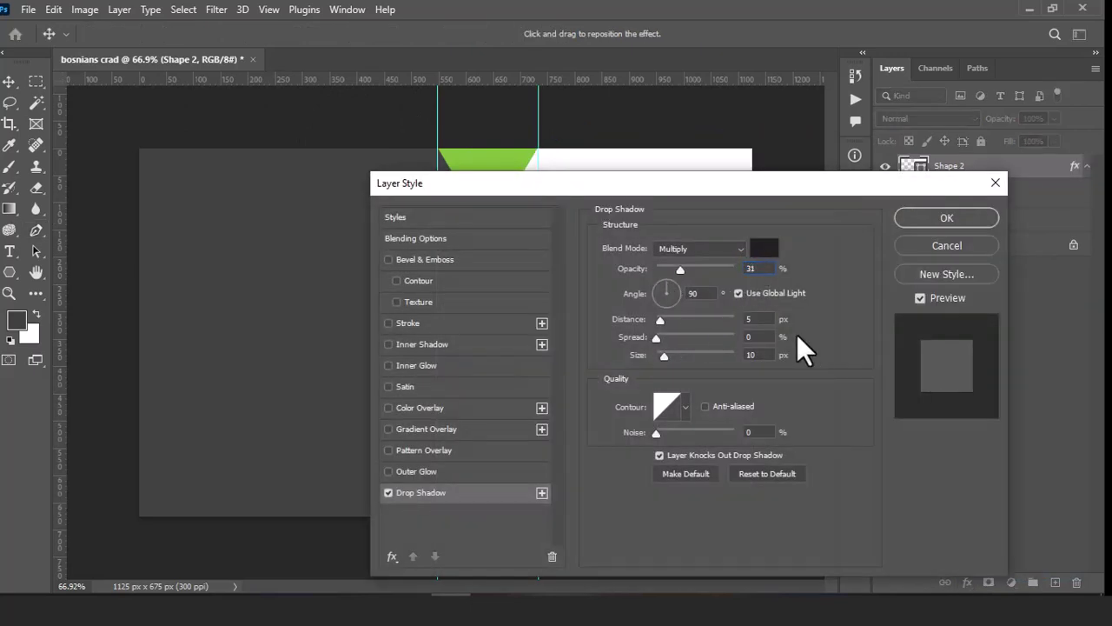
left_click(739, 327)
type("7")
left_click(758, 355)
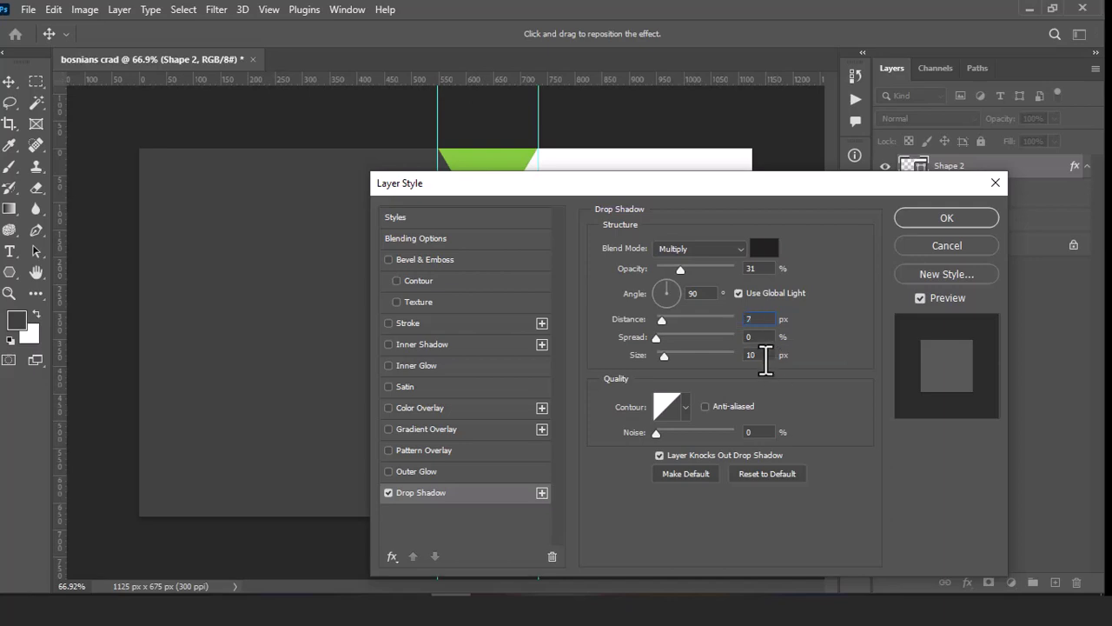
type("12")
left_click(930, 220)
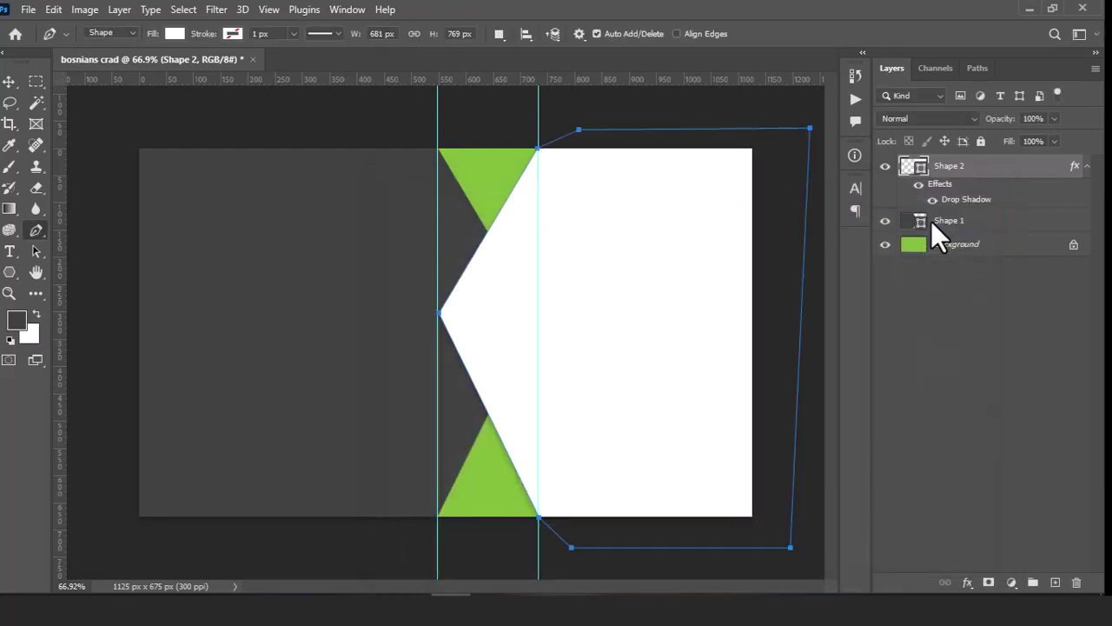
Step: Type the card holder's name in white text on the dark left panel
left_click(10, 81)
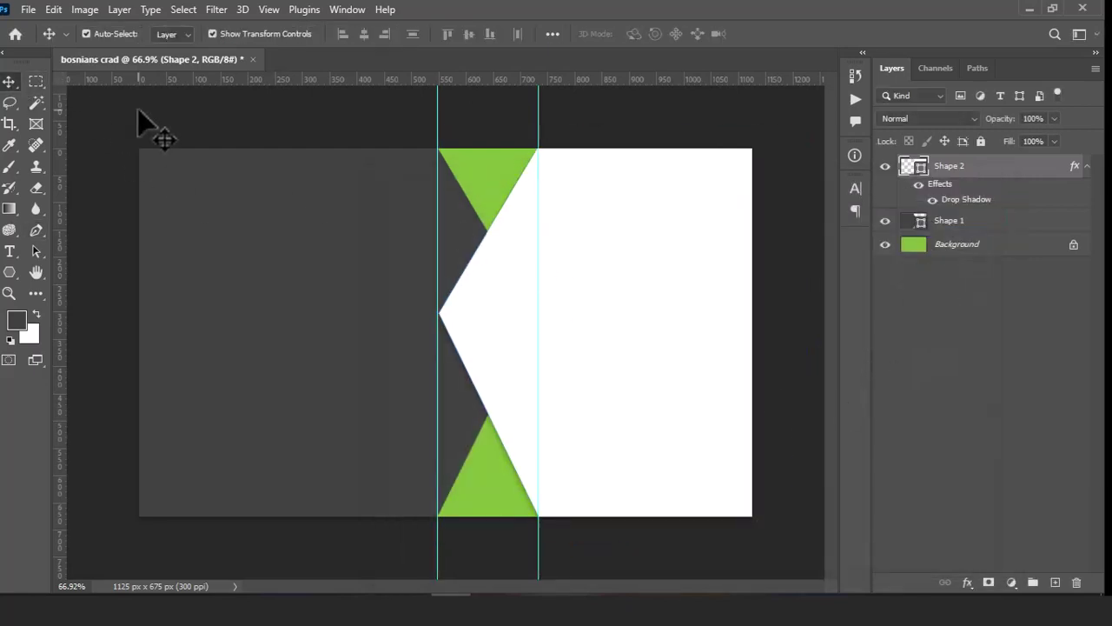
left_click(139, 111)
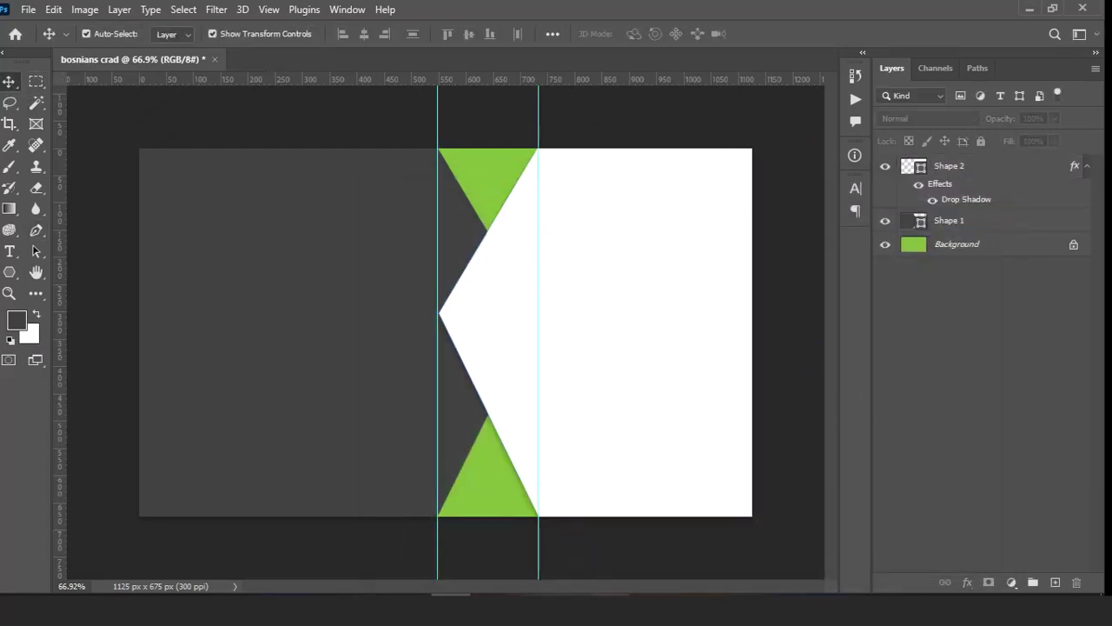
left_click(12, 250)
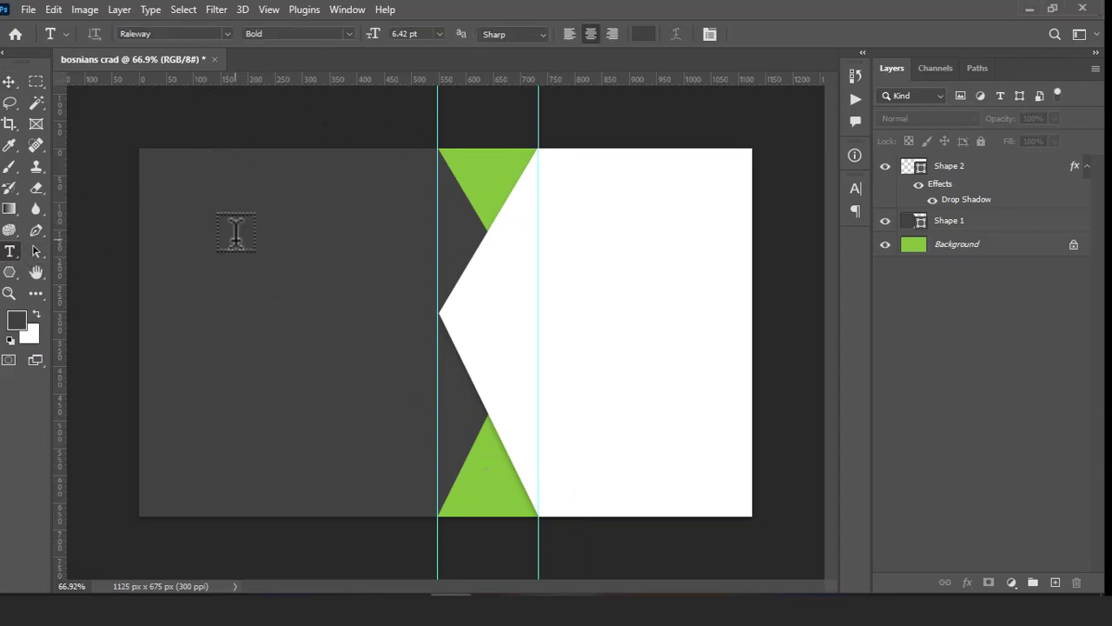
left_click(235, 232)
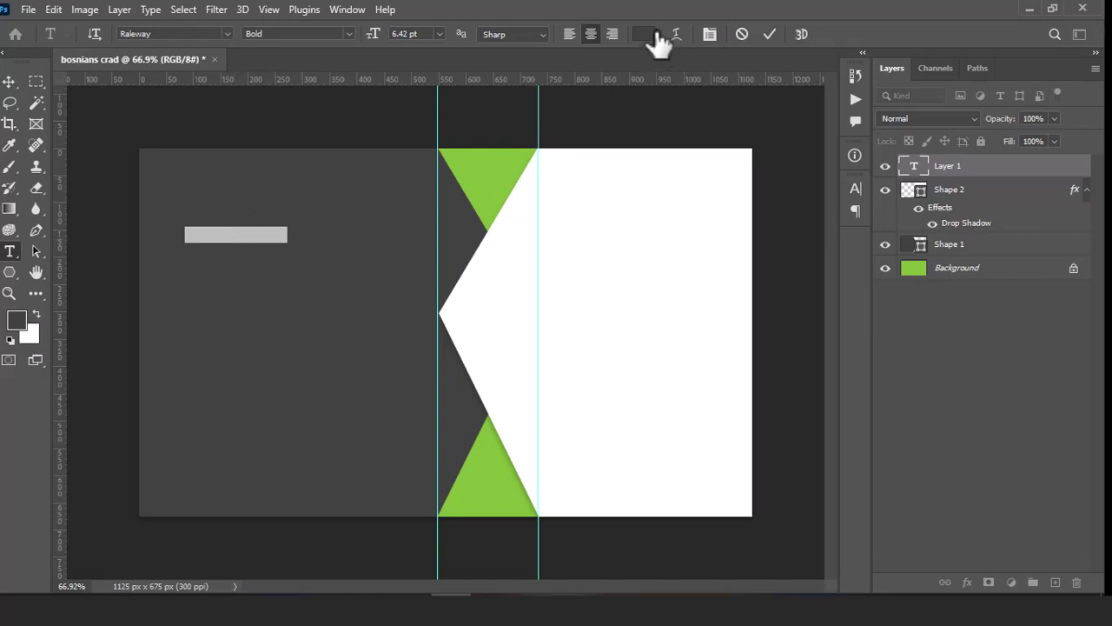
left_click(642, 33)
left_click_drag(403, 320, 388, 310)
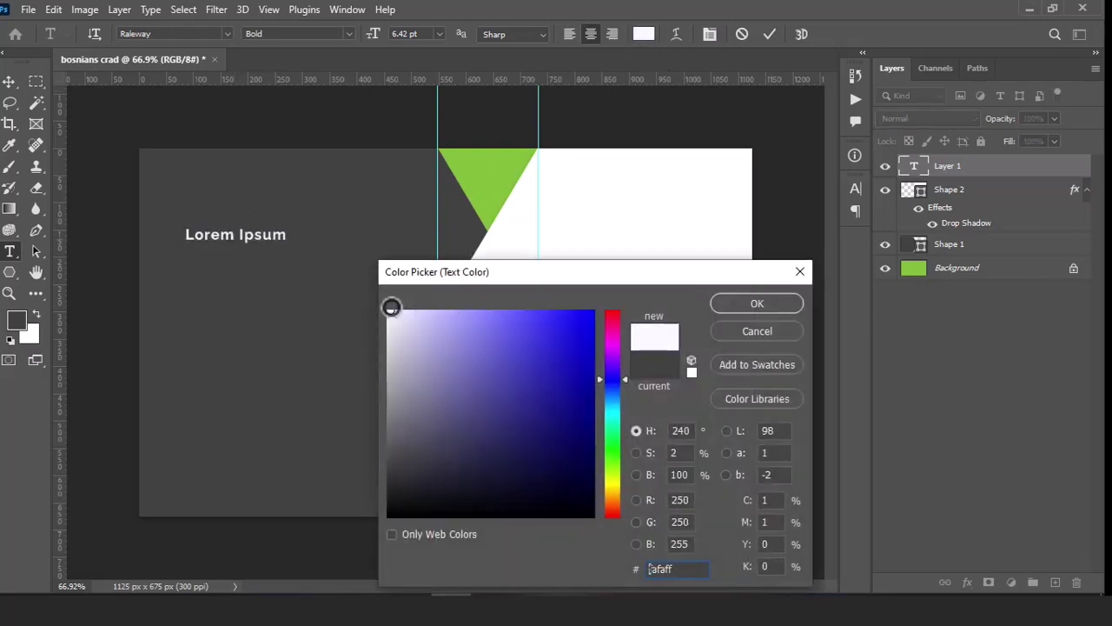
left_click(725, 300)
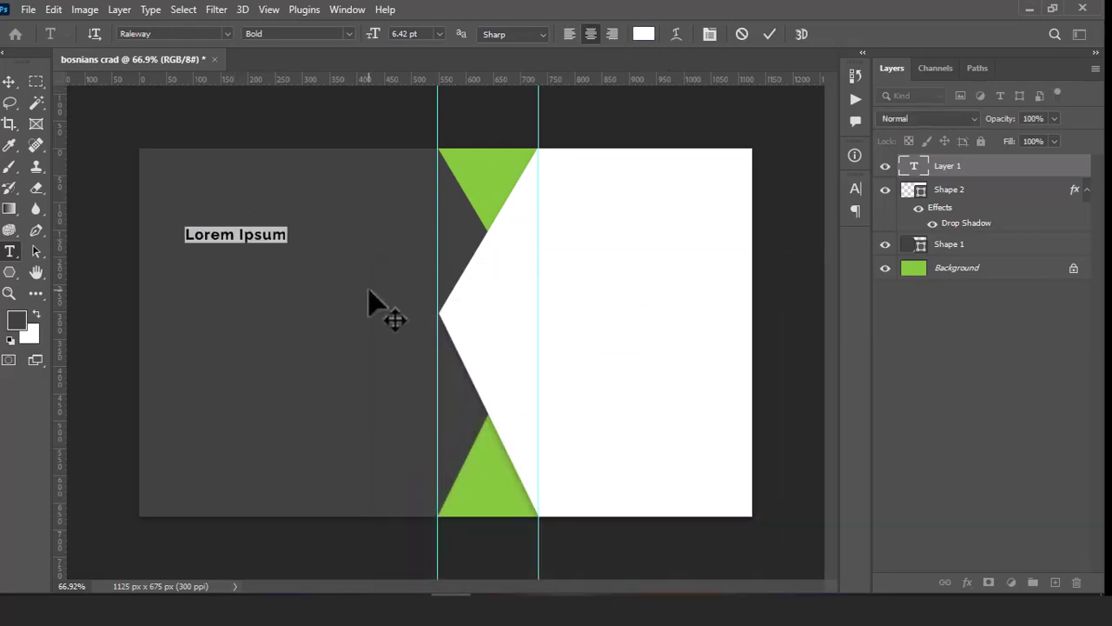
key("BackSpace")
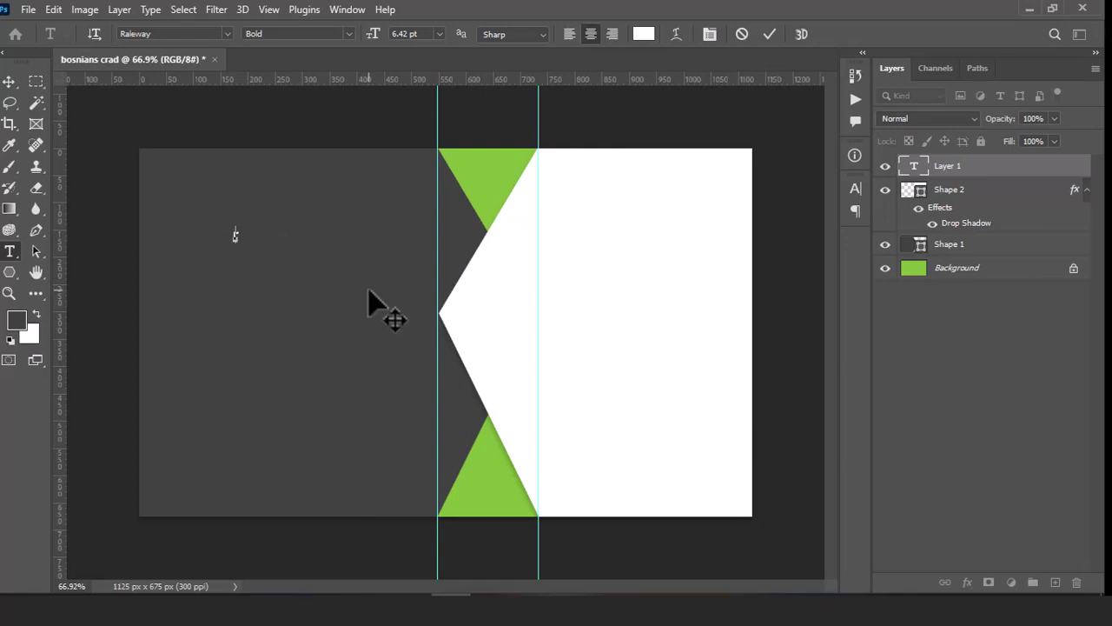
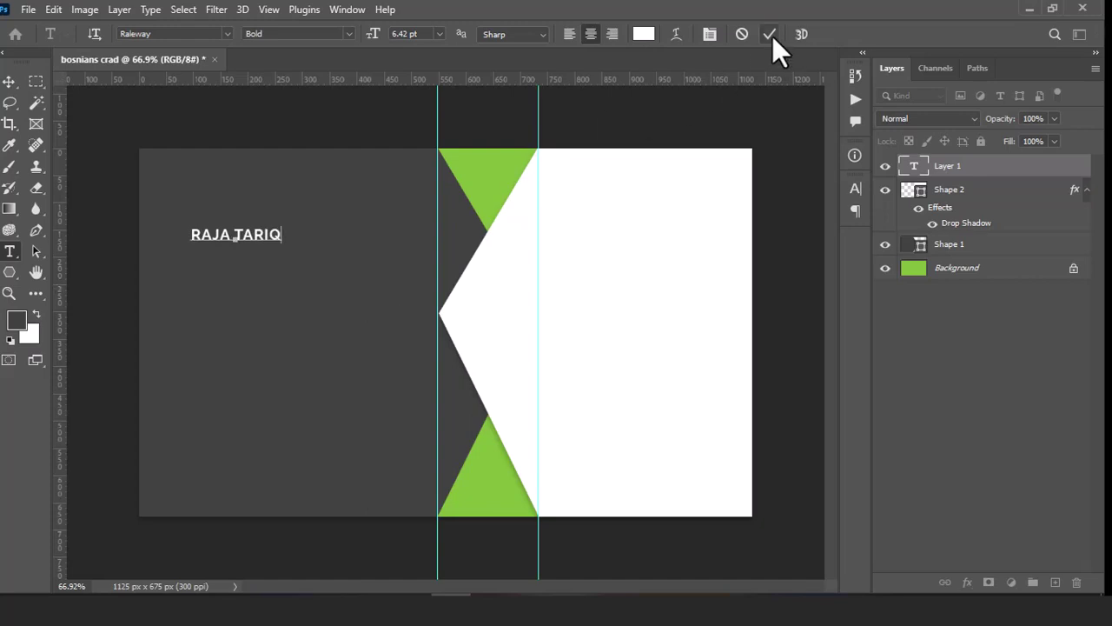
left_click(770, 34)
Step: Set the name text to 11 pt and commit the edit
left_click_drag(191, 234, 281, 235)
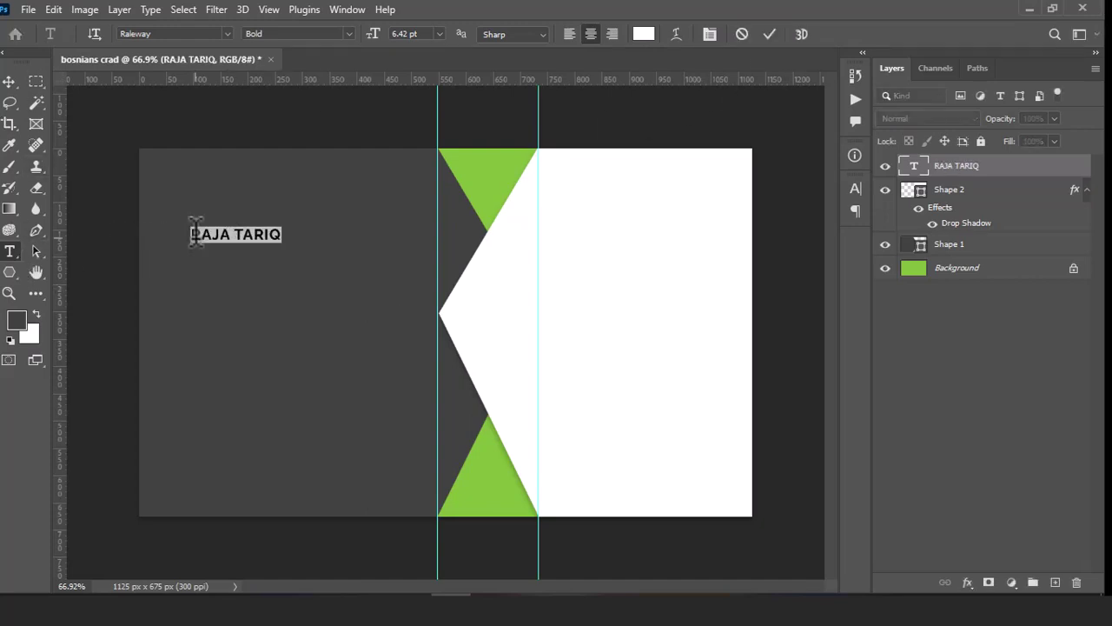
double_click(414, 36)
type("11")
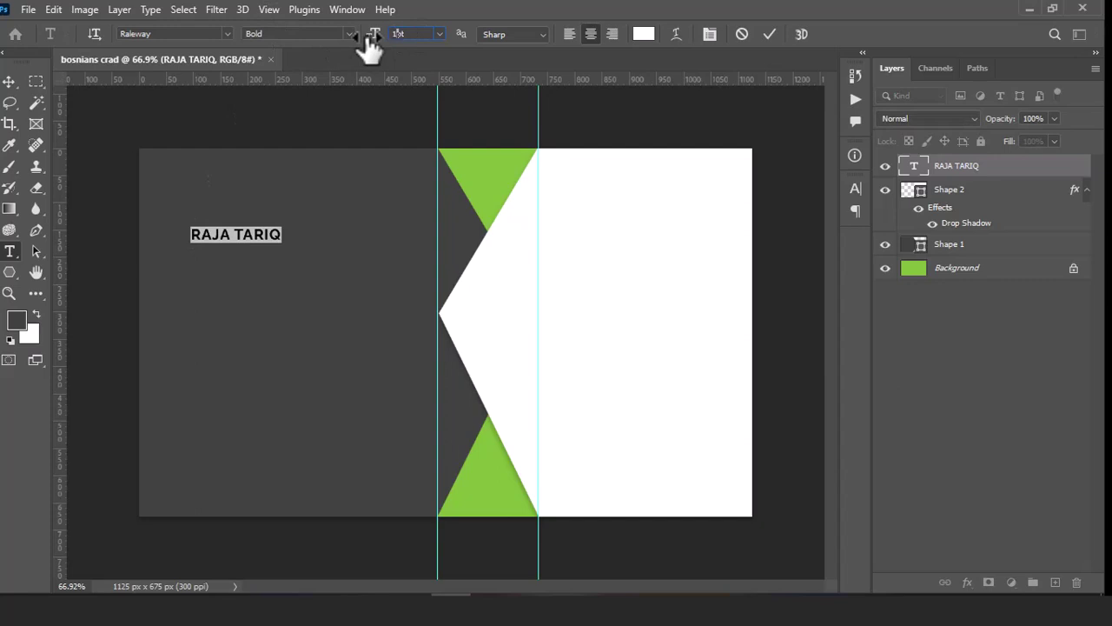
key("Return")
left_click(770, 35)
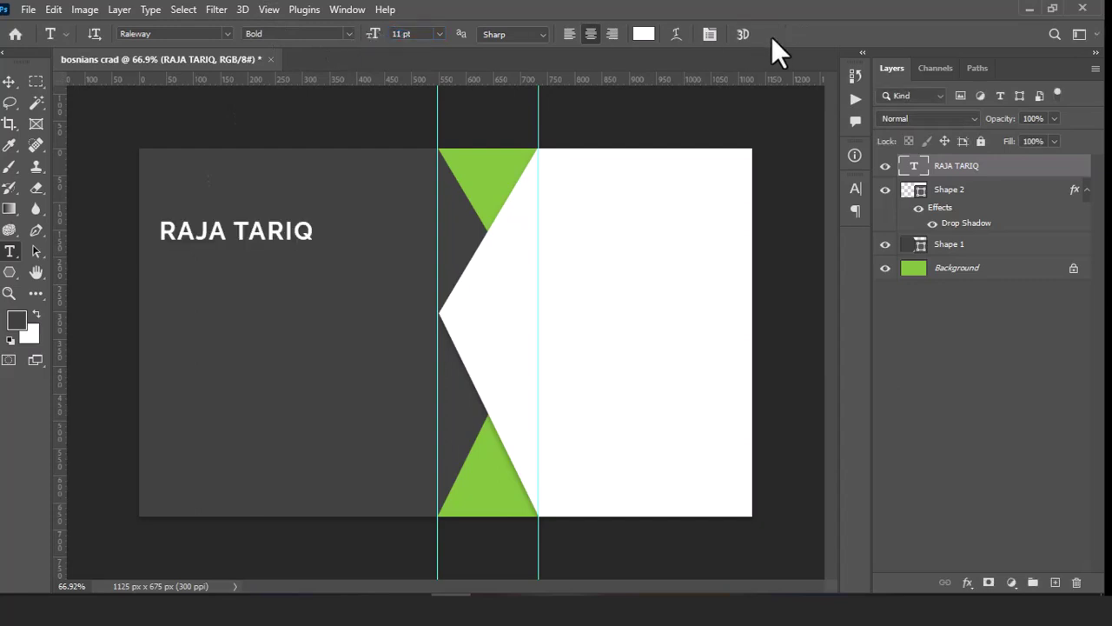
left_click(8, 82)
Step: Duplicate the name below it, retype the copy as 'photoshop desiger', and shift it right
left_click_drag(224, 246, 224, 284)
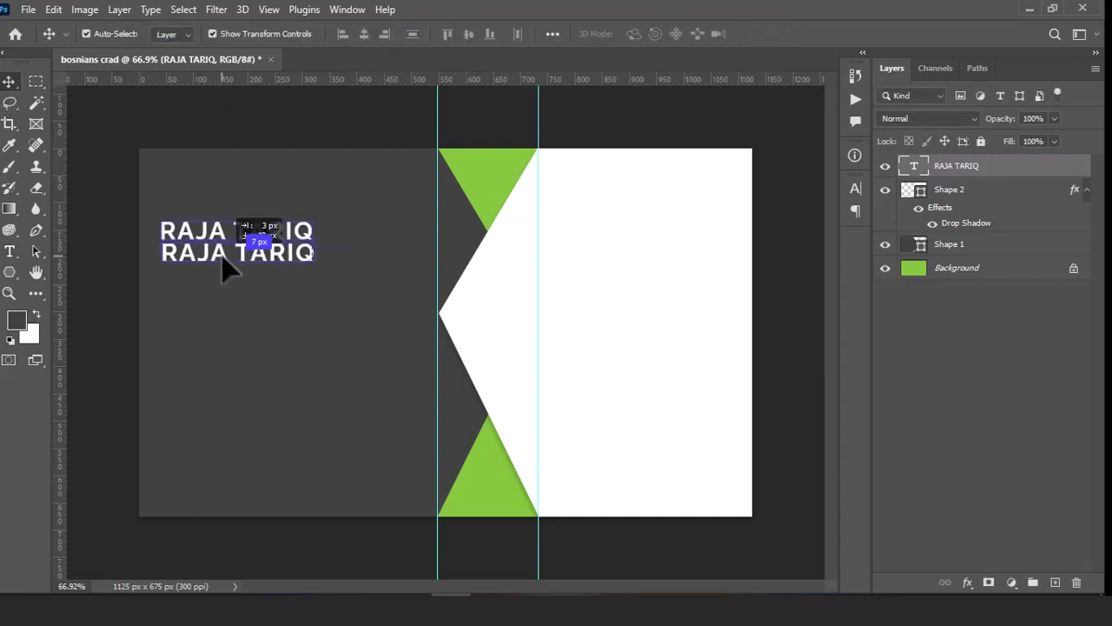
left_click(10, 251)
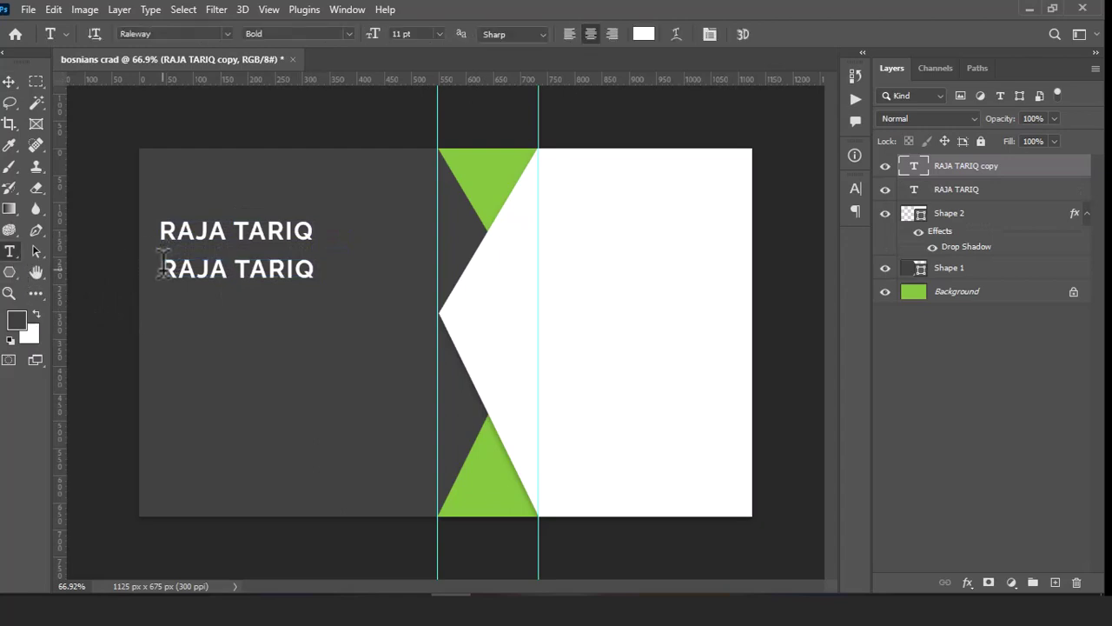
triple_click(161, 265)
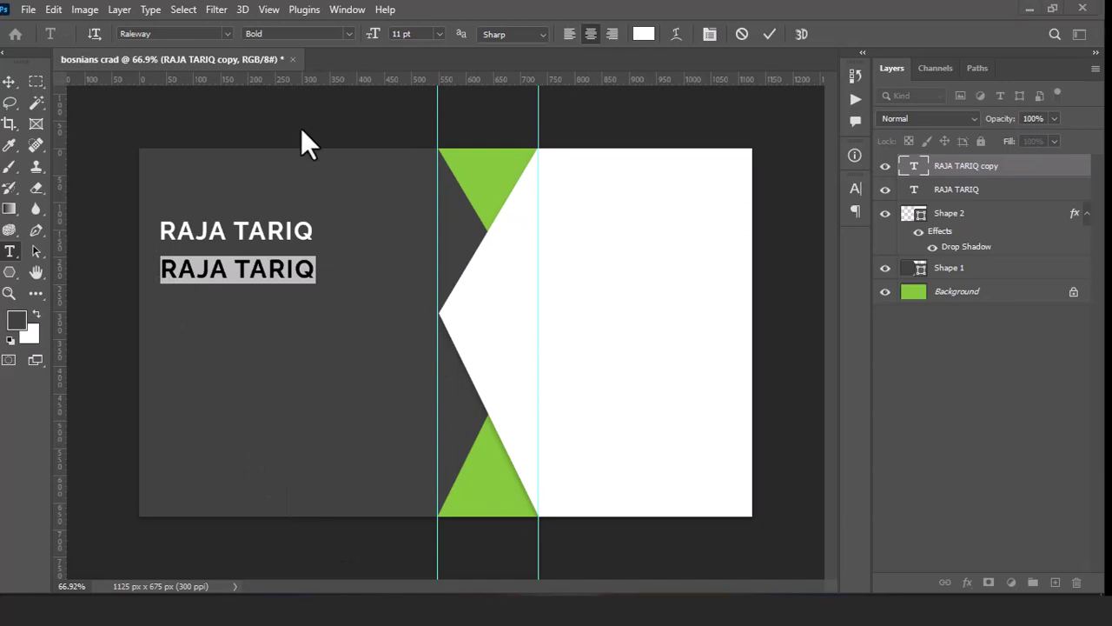
left_click(768, 34)
triple_click(164, 265)
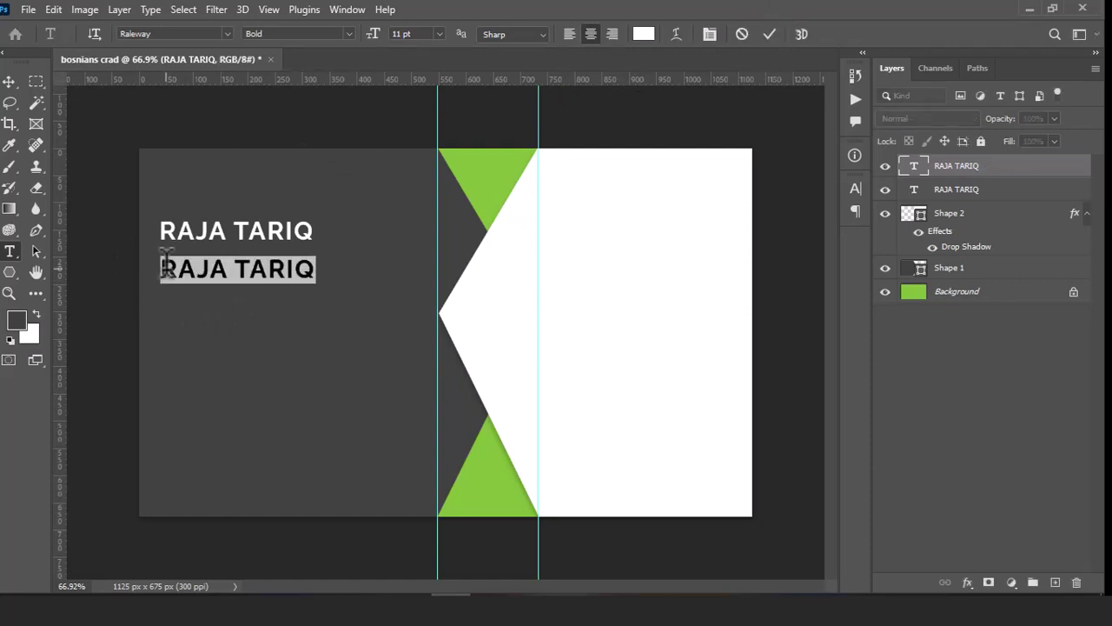
type("phot")
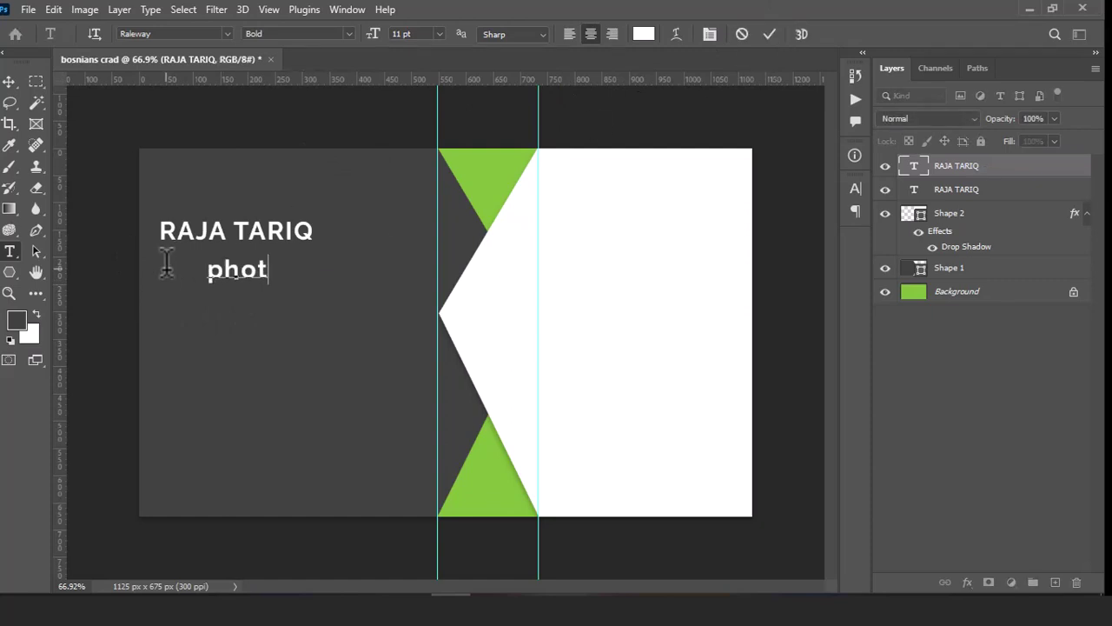
type("o")
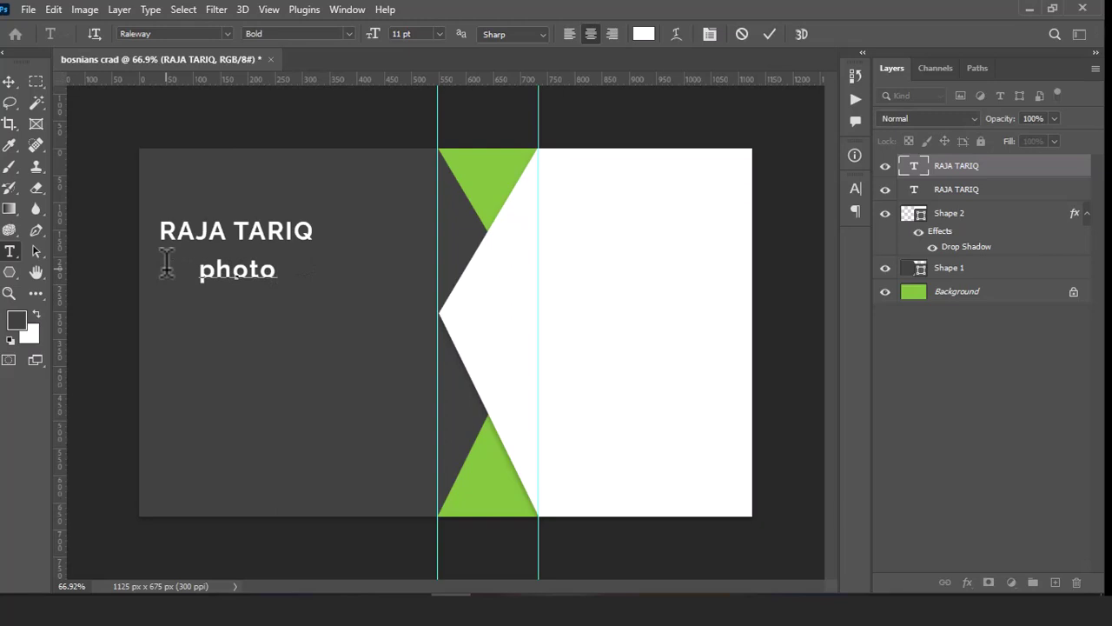
type("s")
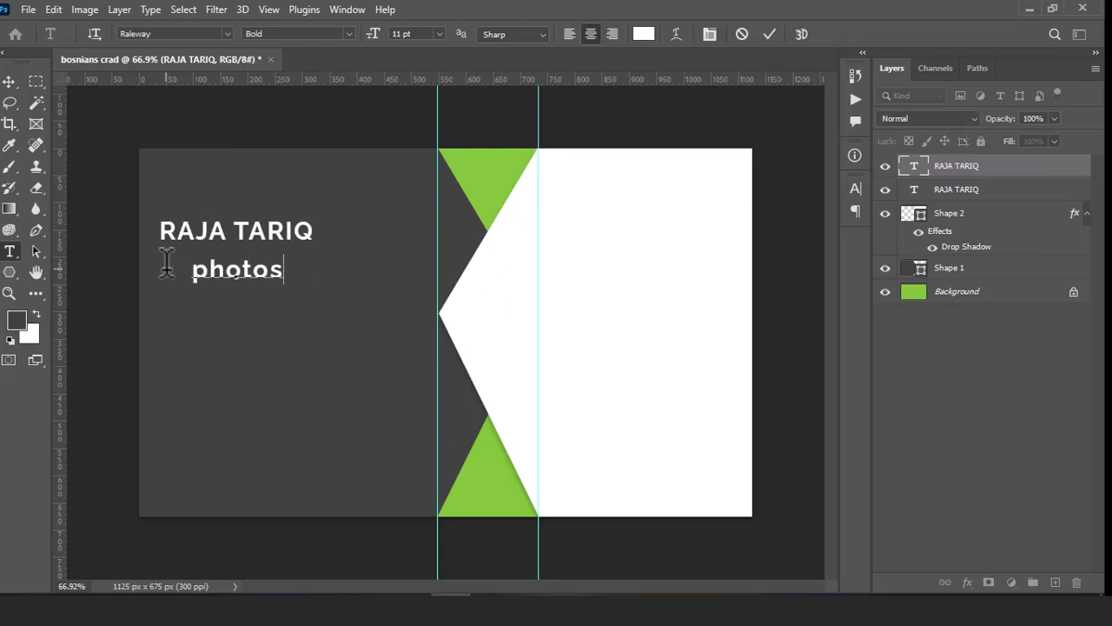
type("hp")
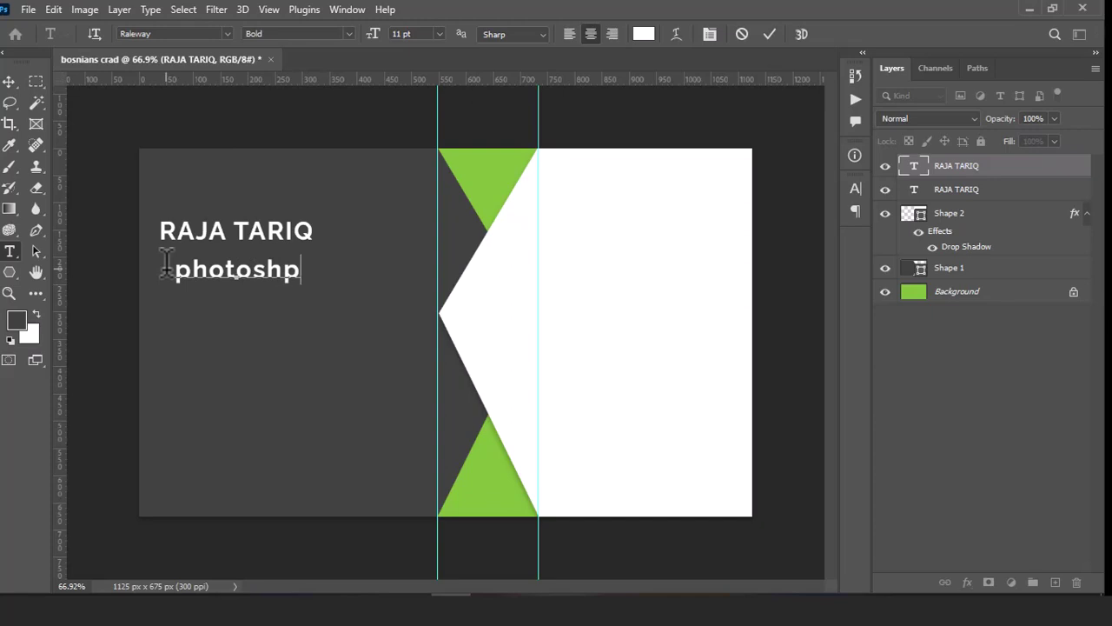
key("BackSpace")
key("BackSpace")
key("BackSpace")
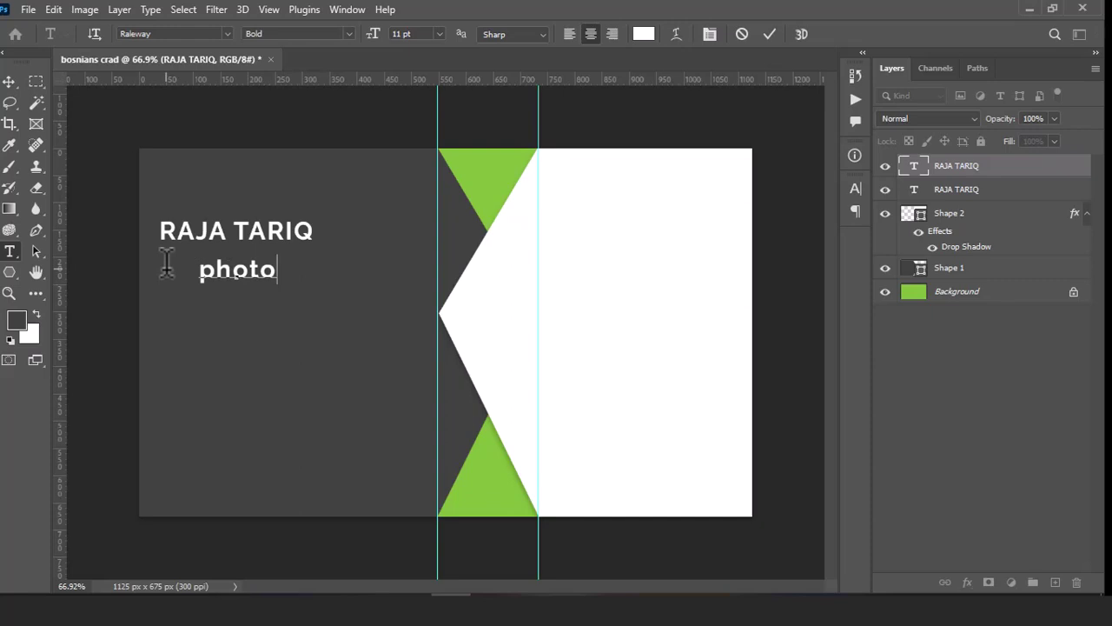
type("sho")
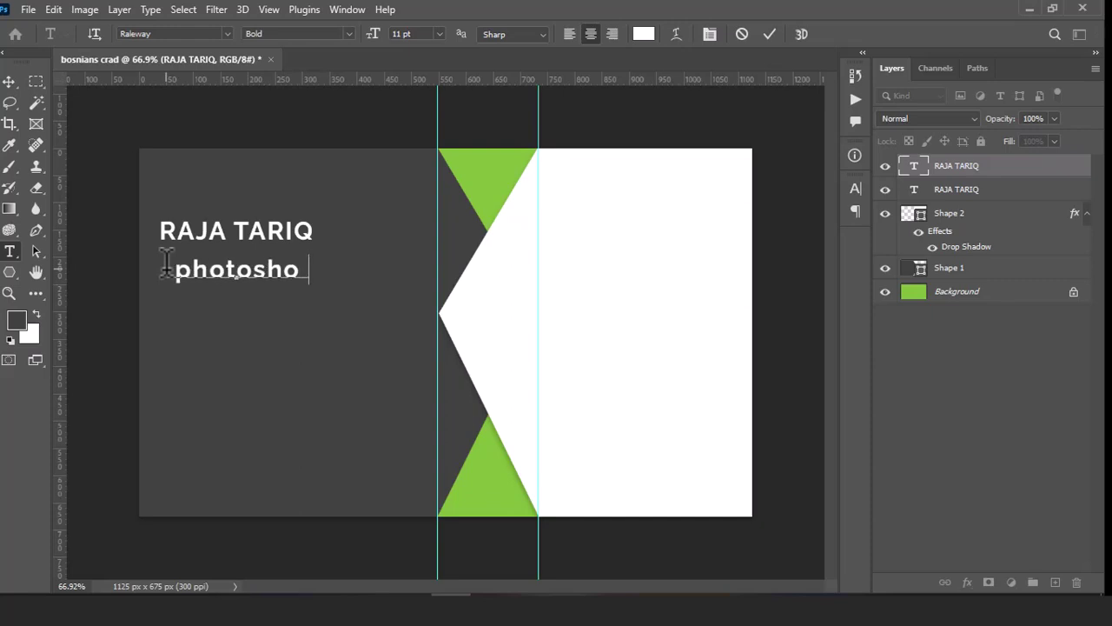
type("p ")
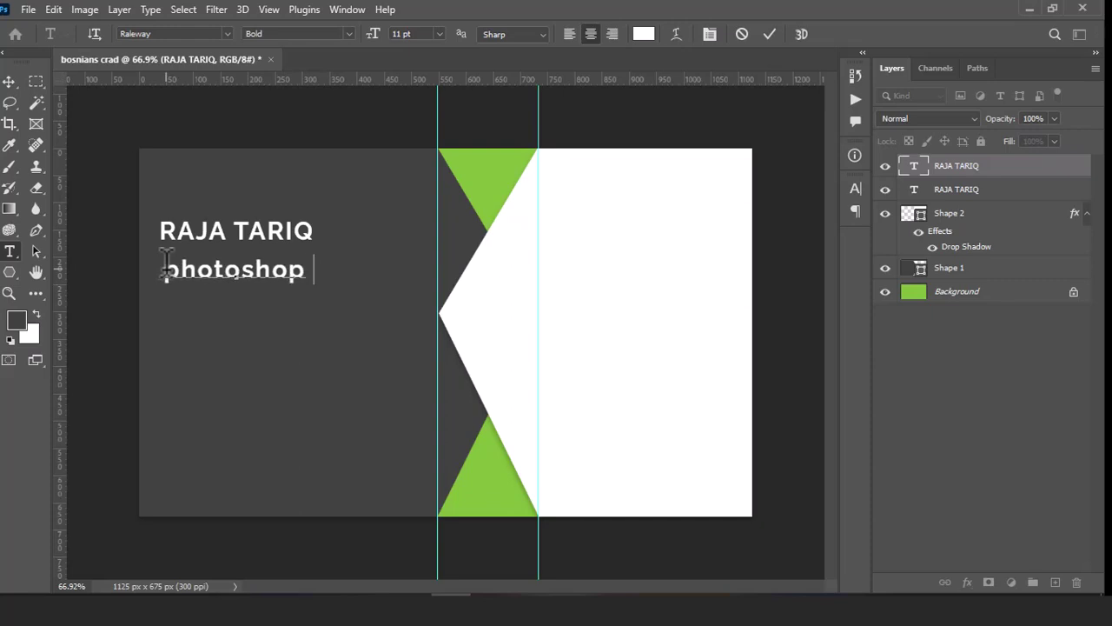
type("desi")
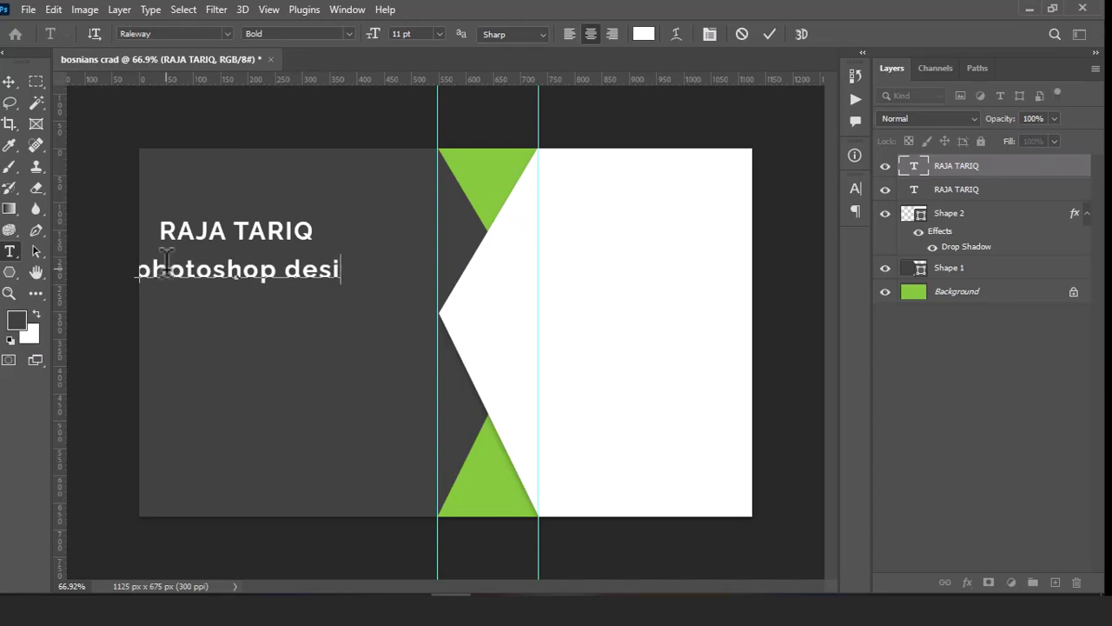
type("ger")
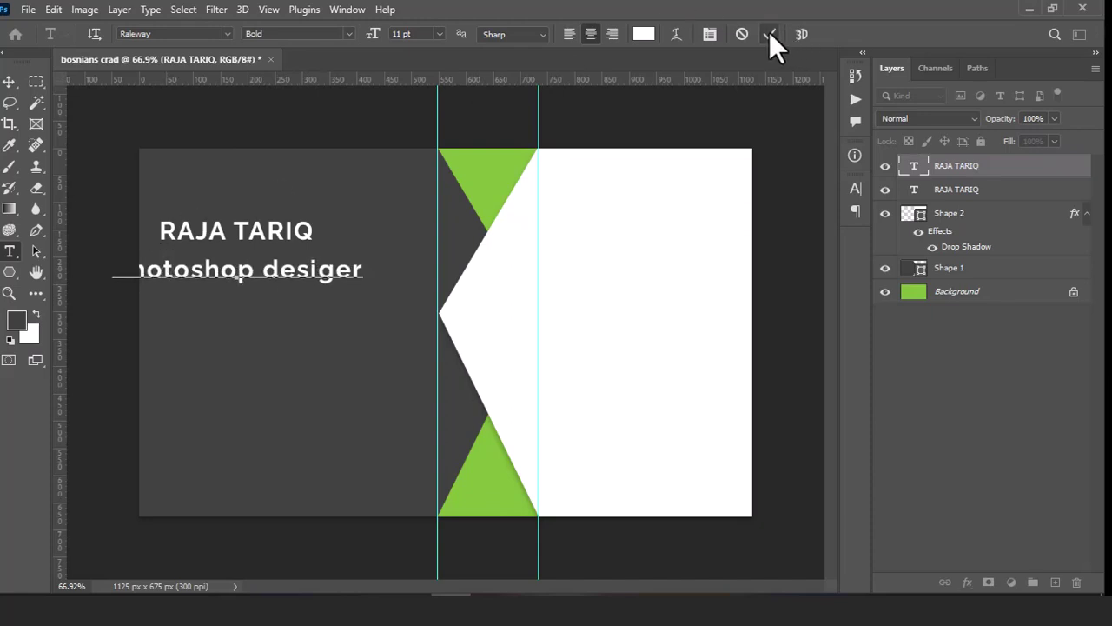
left_click(769, 32)
left_click(11, 81)
left_click_drag(228, 281, 284, 281)
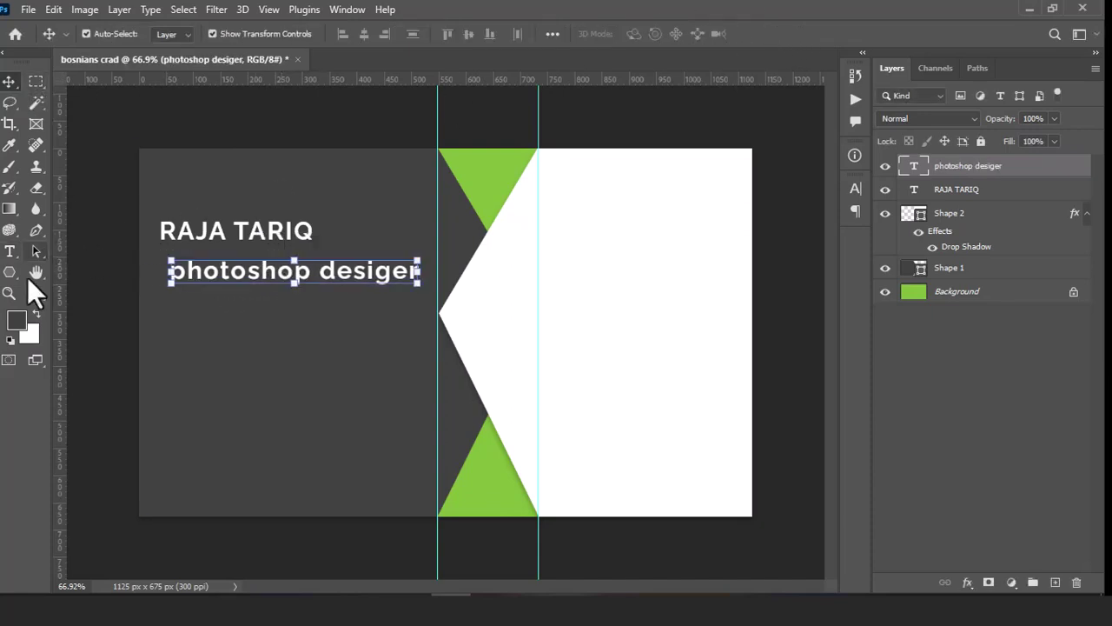
Step: Set the 'photoshop desiger' line to Light style at 5.55 pt
left_click(11, 251)
left_click(171, 269)
key("ctrl+shift+Right")
key("ctrl+shift+Right")
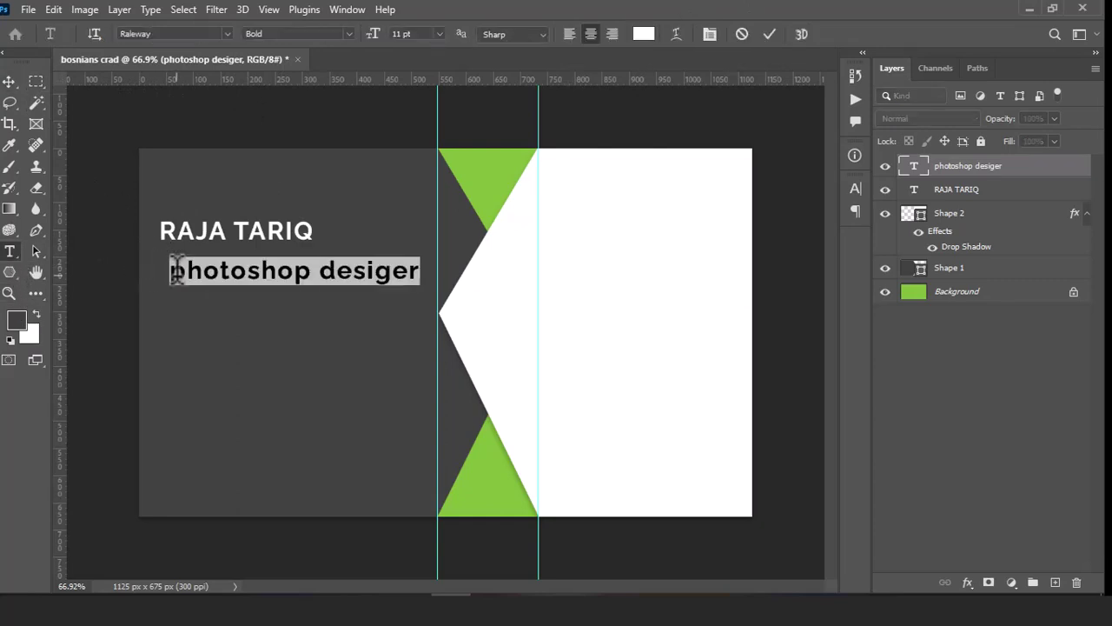
left_click(393, 34)
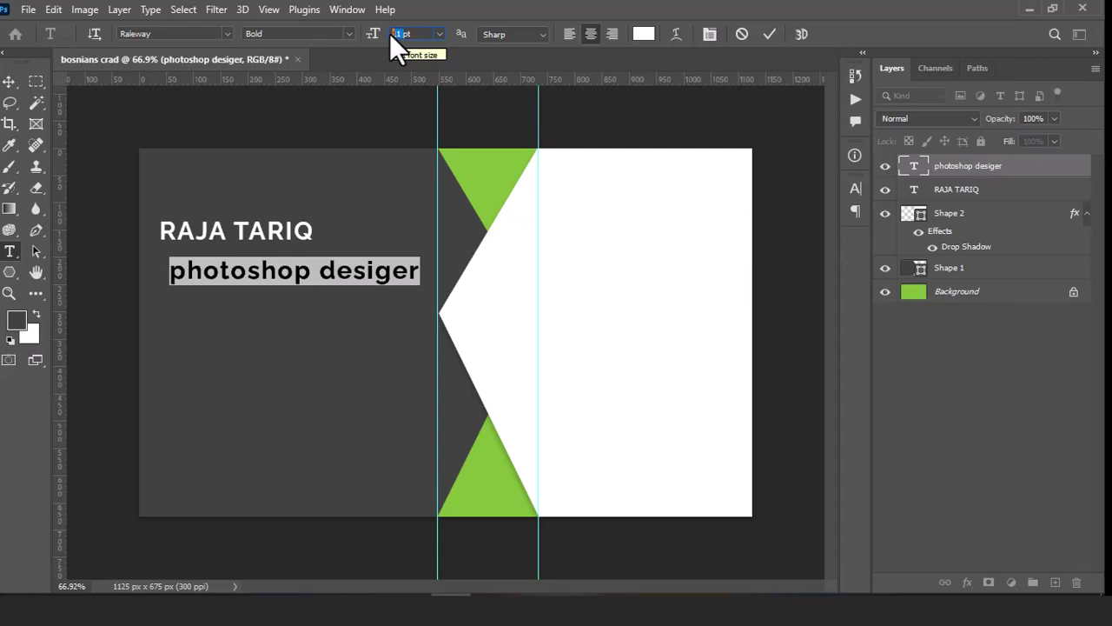
type("5.55")
left_click(345, 33)
left_click(319, 105)
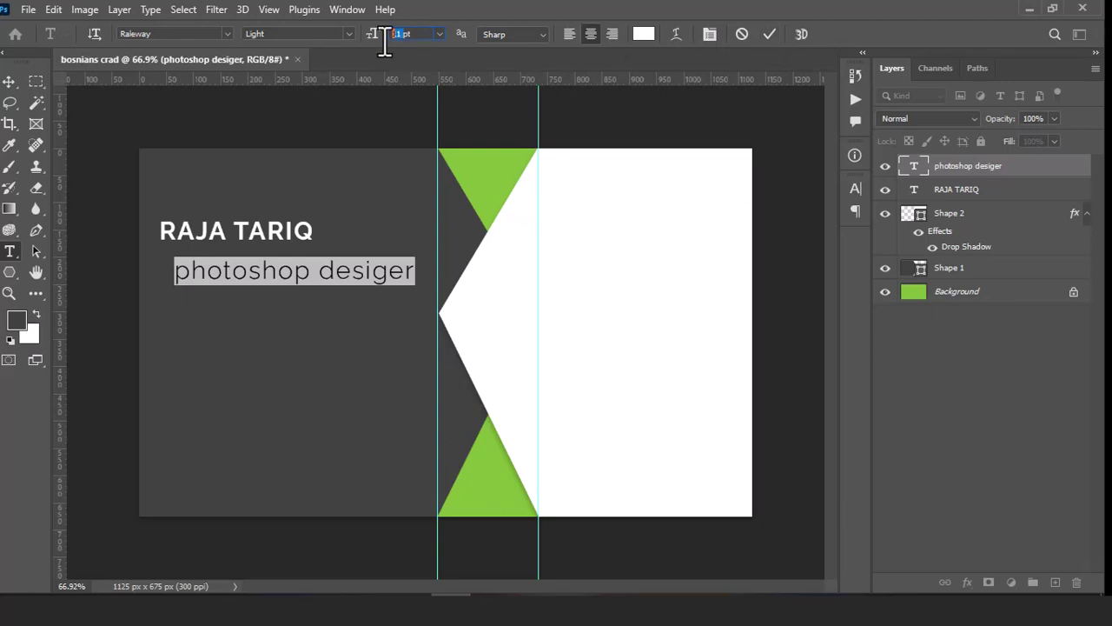
type(".55")
left_click(770, 34)
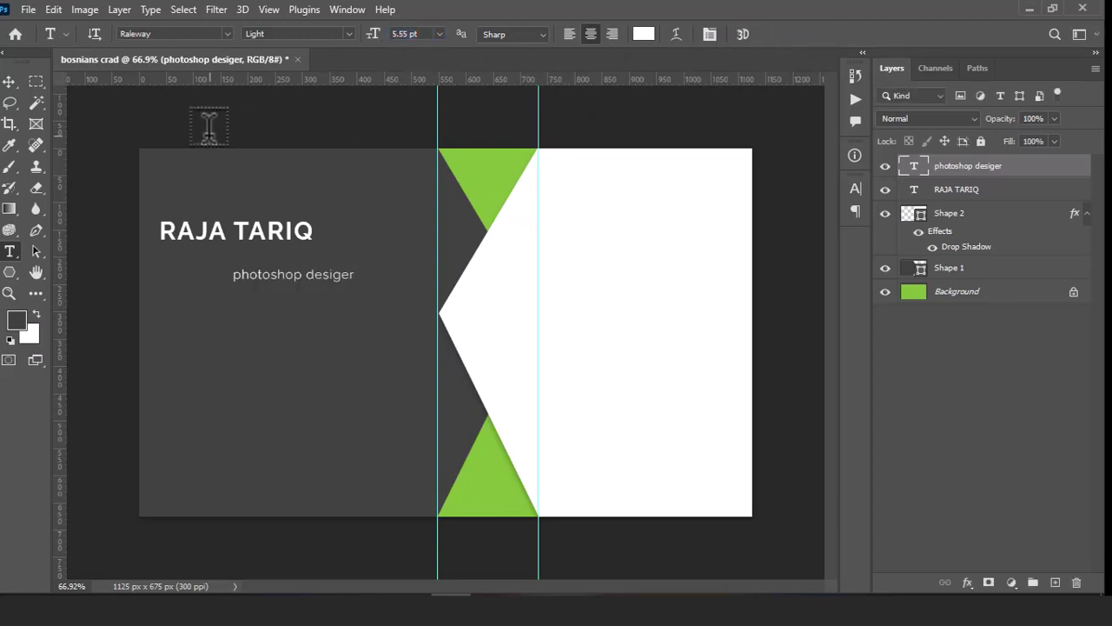
Step: Move the name heading right and bring the subtitle up closer beneath it
left_click(10, 81)
left_click_drag(249, 243, 298, 235)
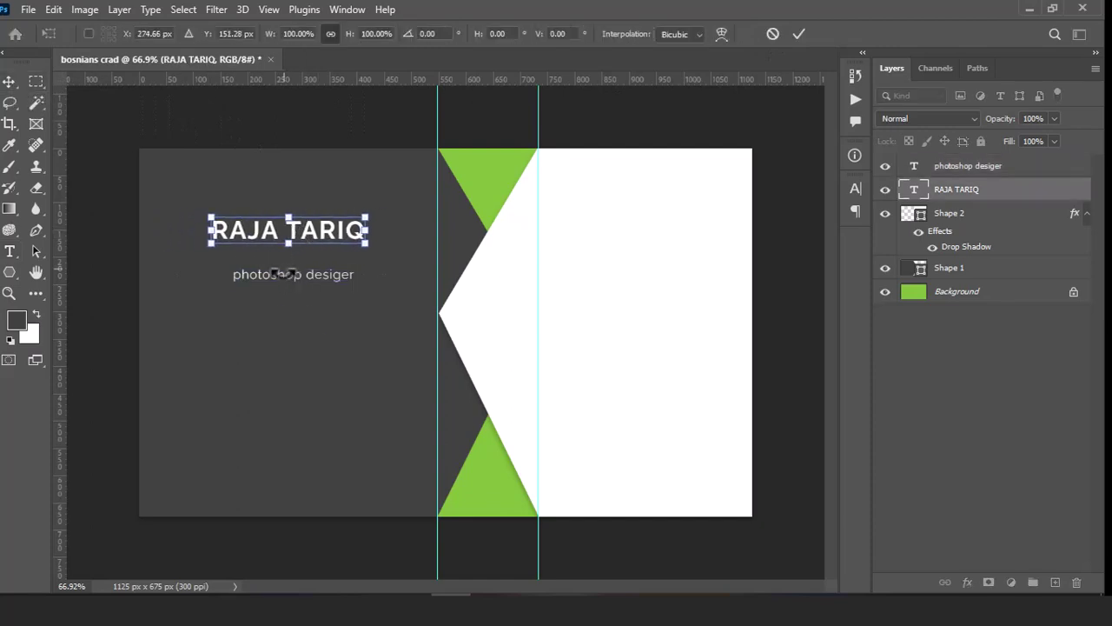
left_click(799, 34)
left_click(269, 276)
left_click_drag(270, 278, 269, 263)
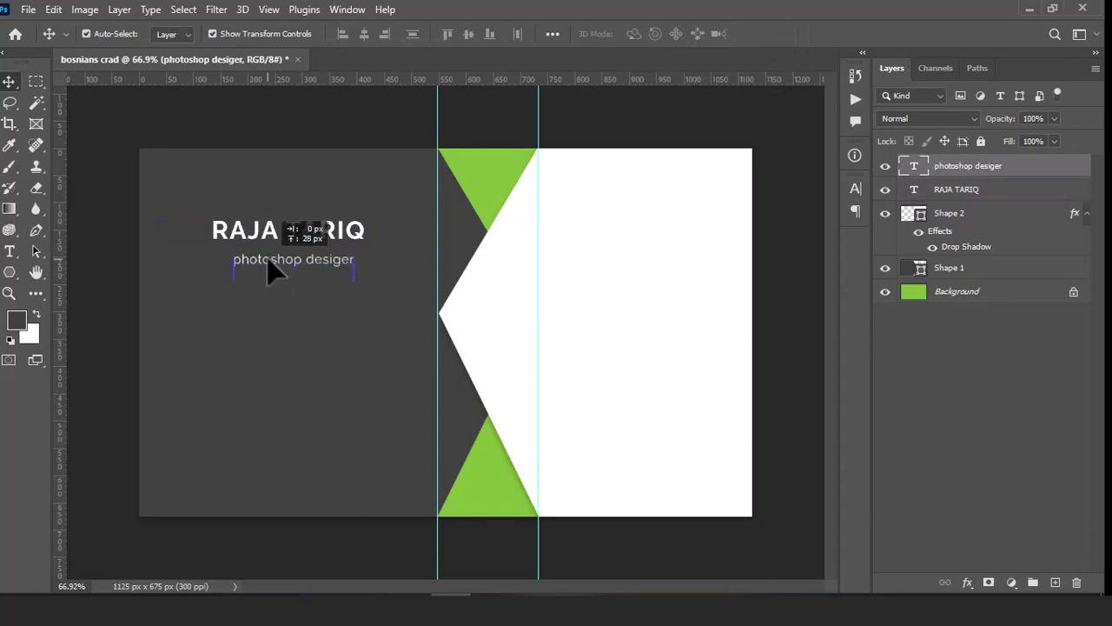
Step: Centre the subtitle horizontally under the name and adjust the subtitle's position
left_click(228, 236)
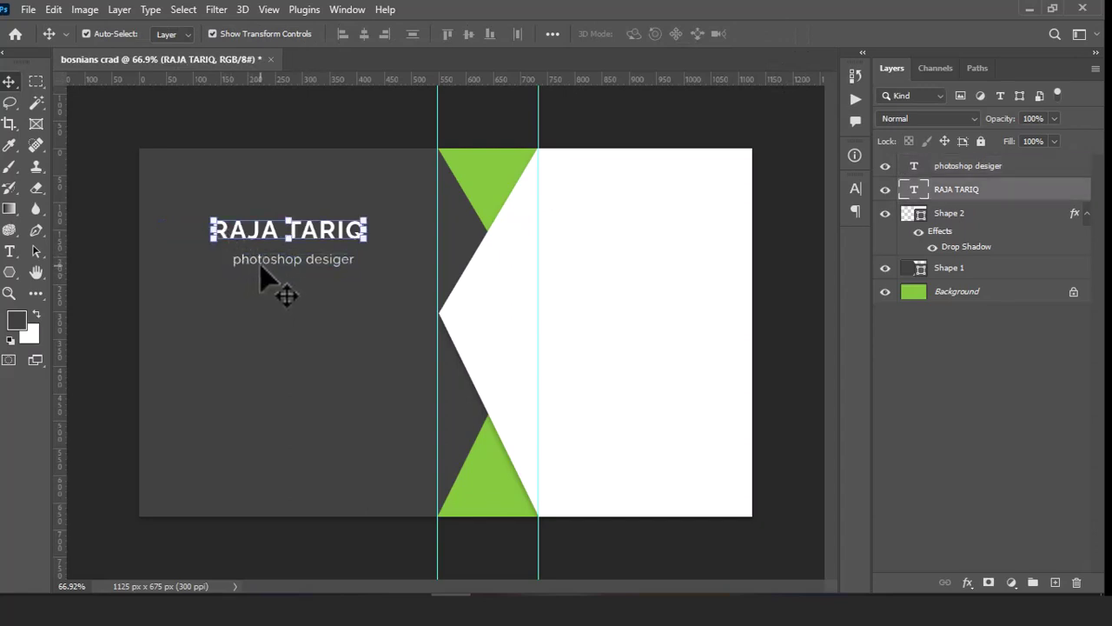
left_click(259, 270, "shift")
left_click(364, 34)
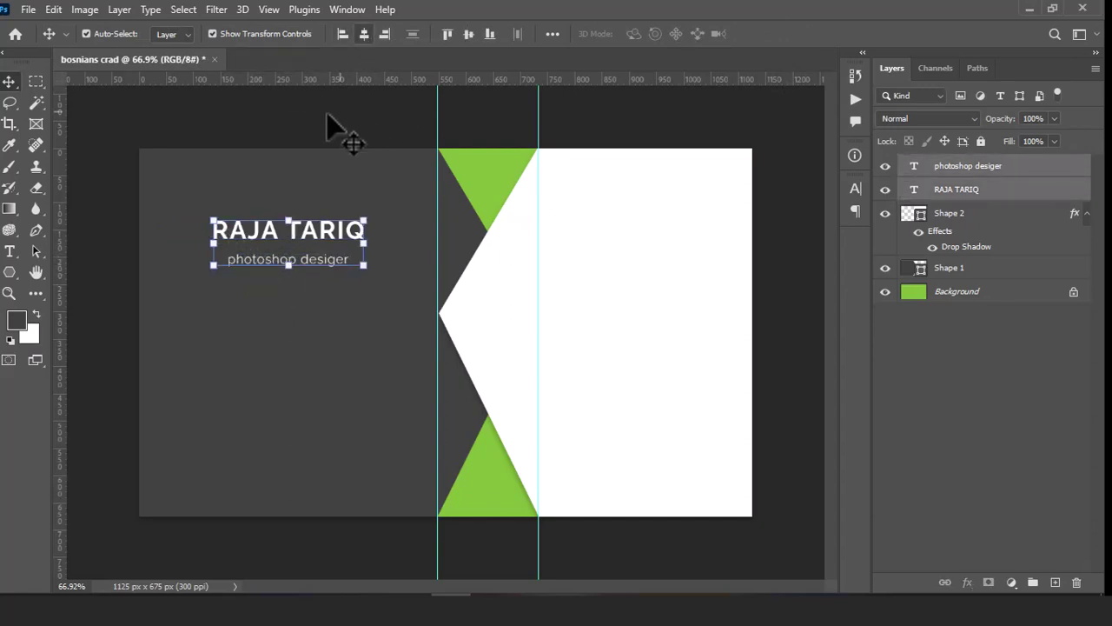
left_click(323, 135)
left_click(296, 266)
left_click_drag(296, 266, 276, 304)
left_click(283, 130)
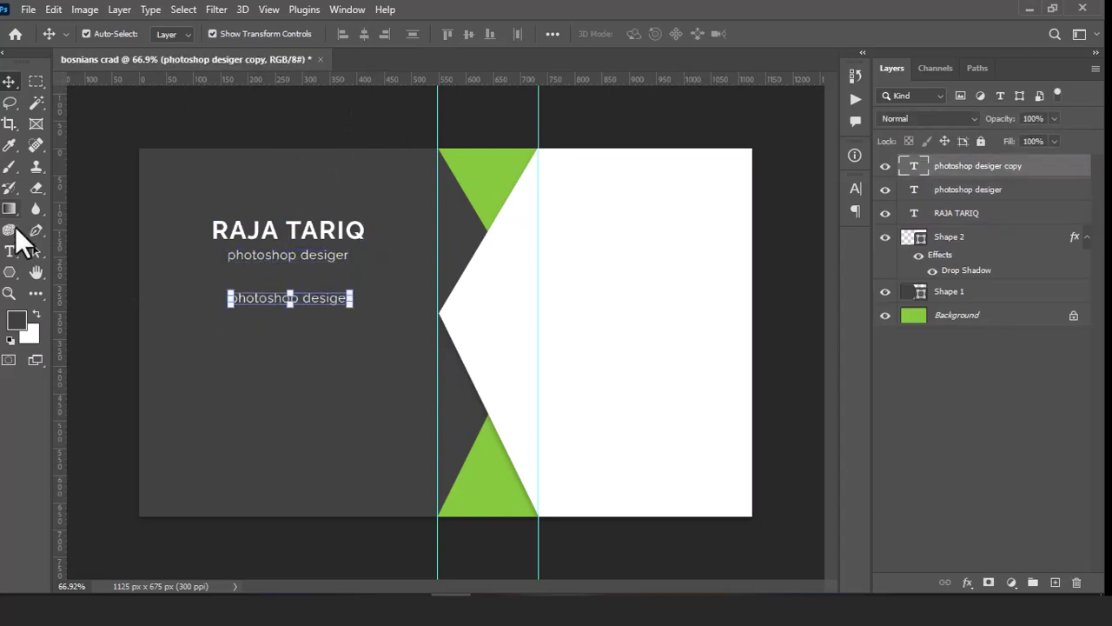
Step: Add a copy of the subtitle lower down and replace its text with the website address from the note
left_click(9, 251)
left_click_drag(230, 297, 351, 297)
key("ctrl+Return")
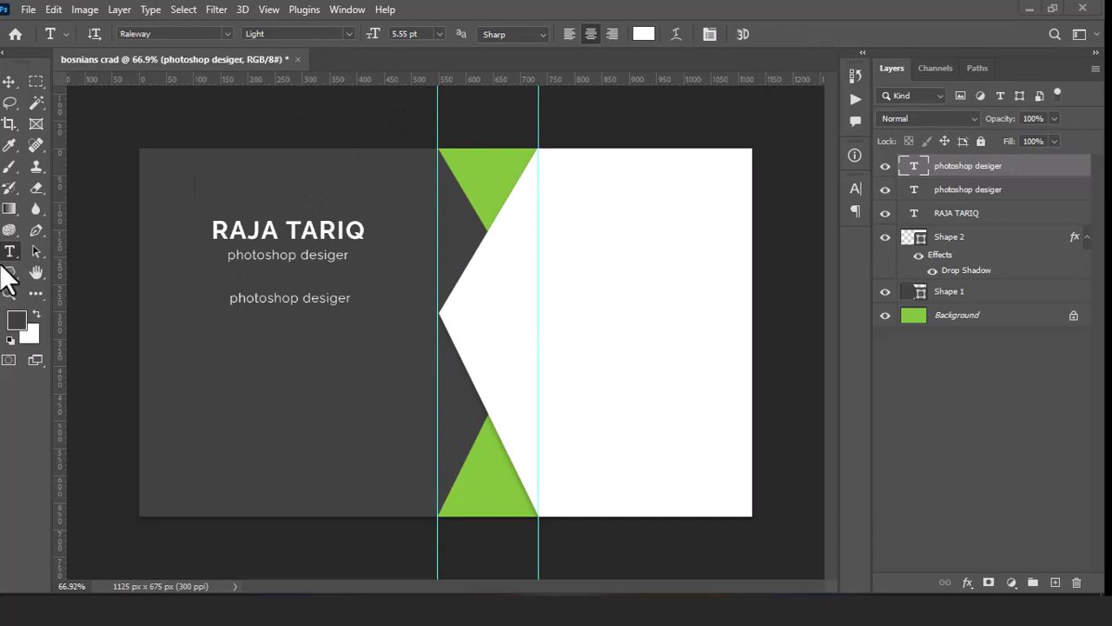
left_click(235, 297)
key("ctrl+a")
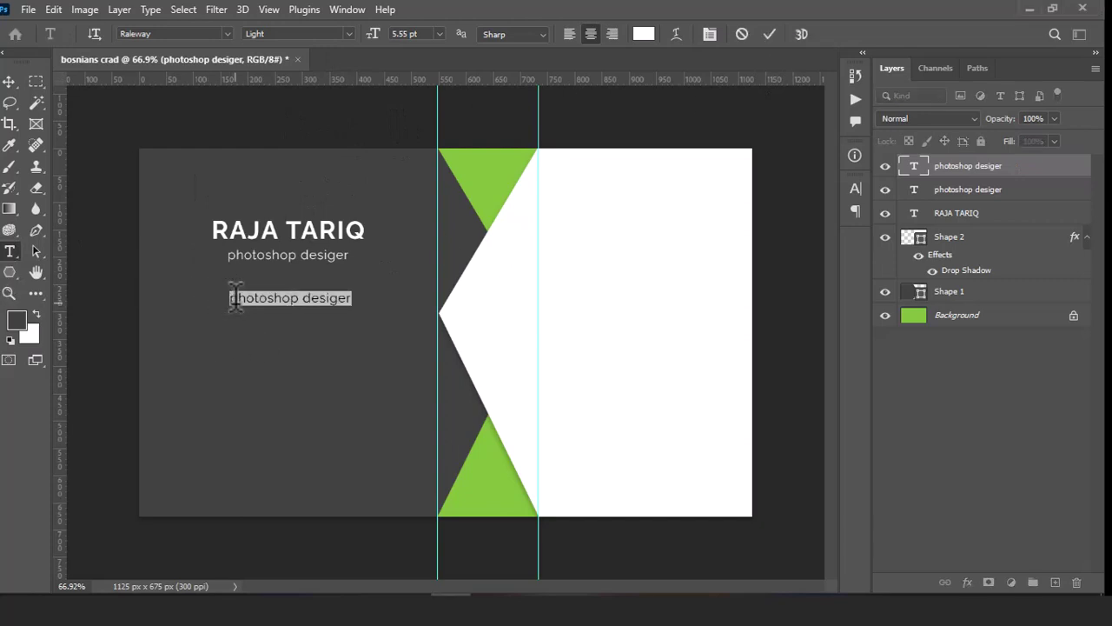
left_click(571, 608)
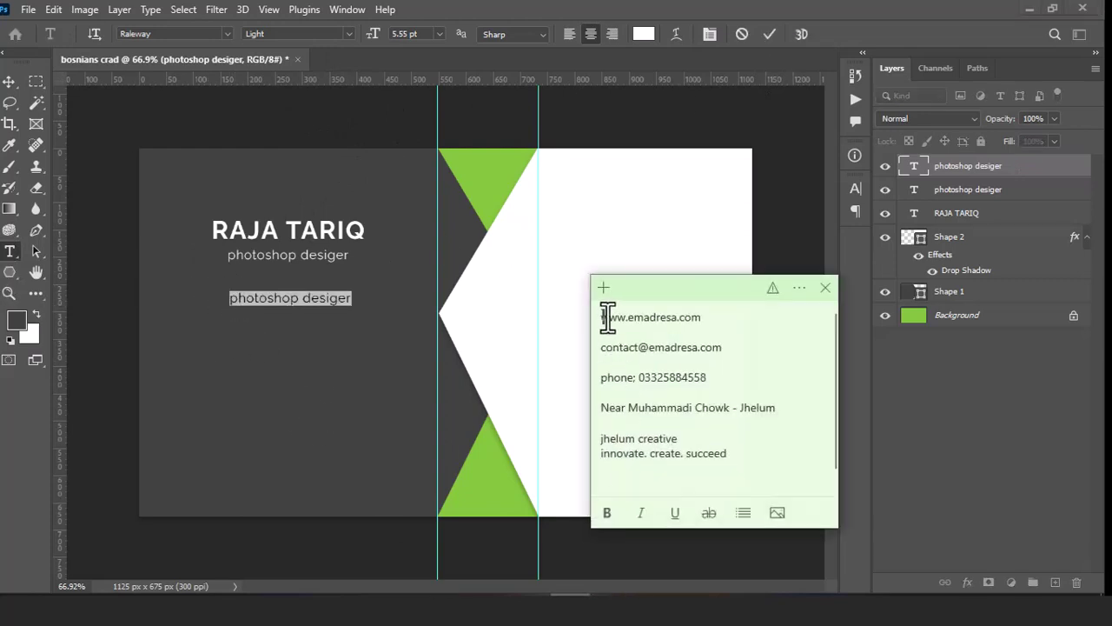
left_click_drag(601, 317, 703, 318)
key("ctrl+c")
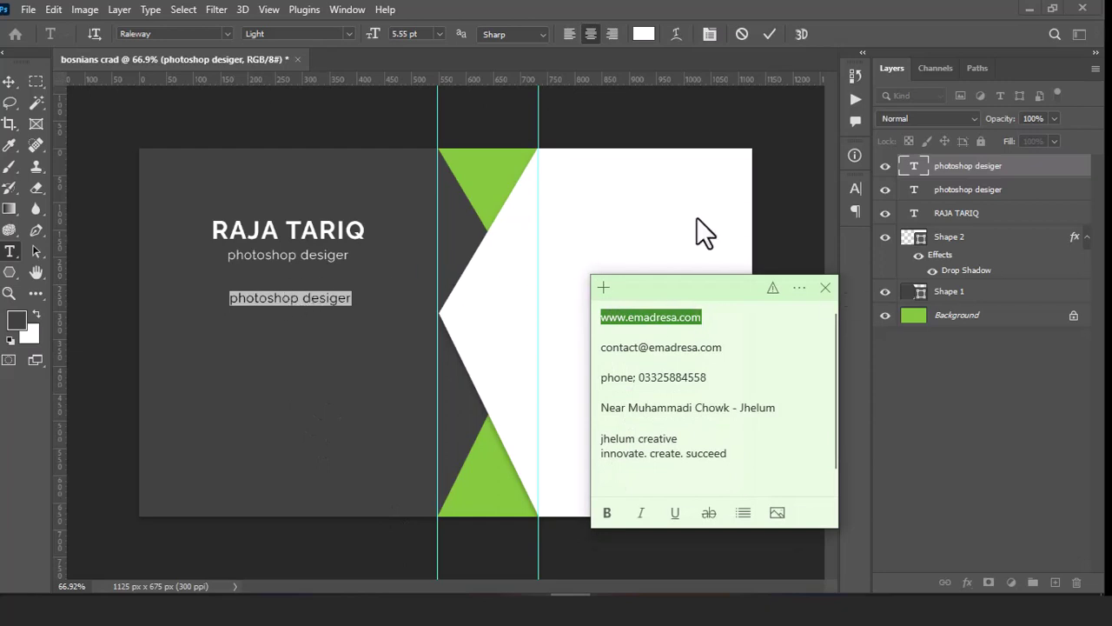
key("alt+Tab")
key("ctrl+v")
key("ctrl+Return")
key("v")
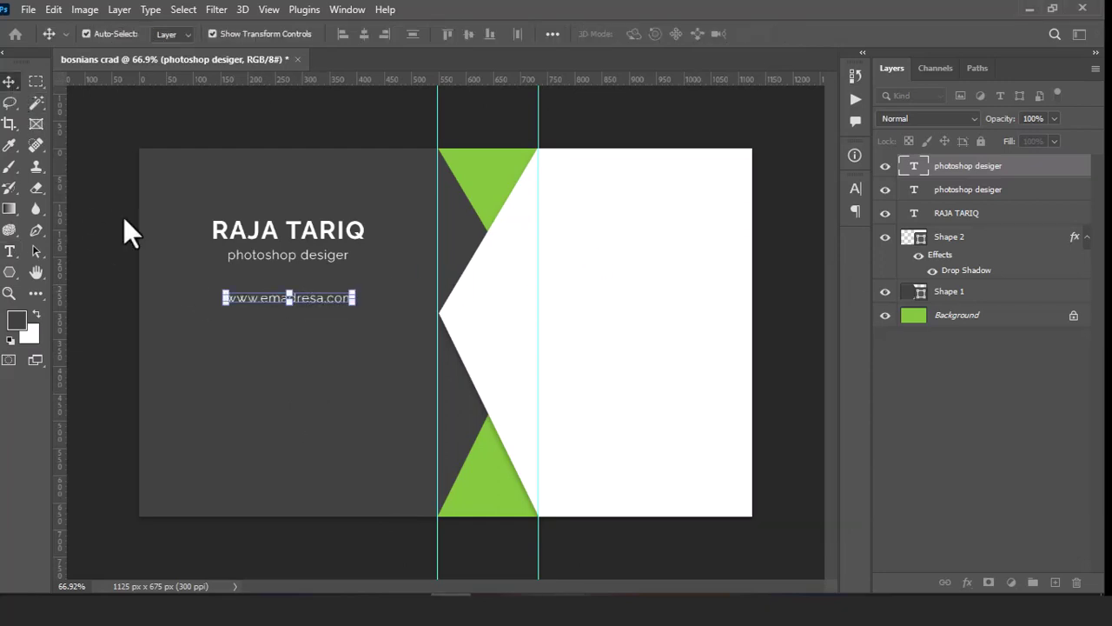
Step: Duplicate the website line 27 px lower and replace its text with the e-mail address
left_click_drag(250, 311, 250, 334)
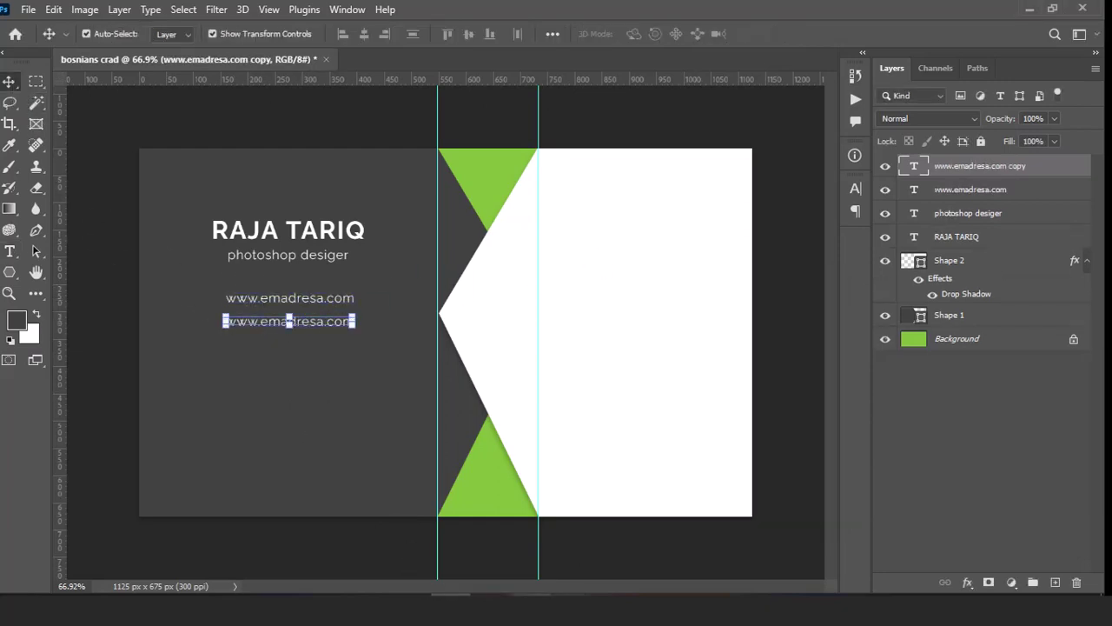
key("alt+Tab")
double_click(605, 351)
key("shift+End")
key("ctrl+c")
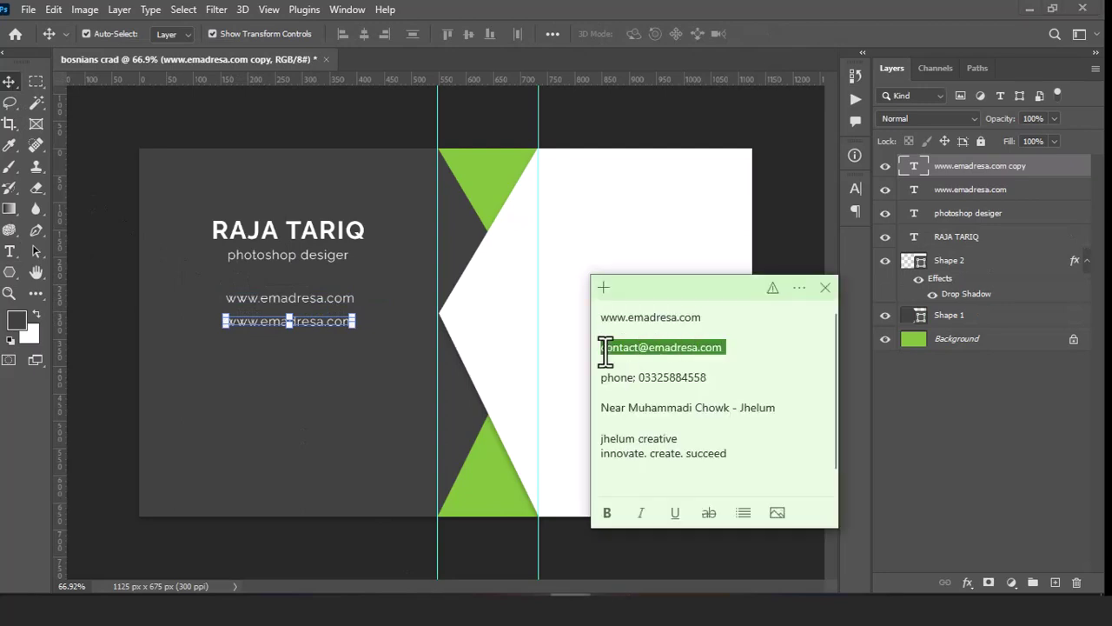
key("alt+Tab")
left_click(9, 252)
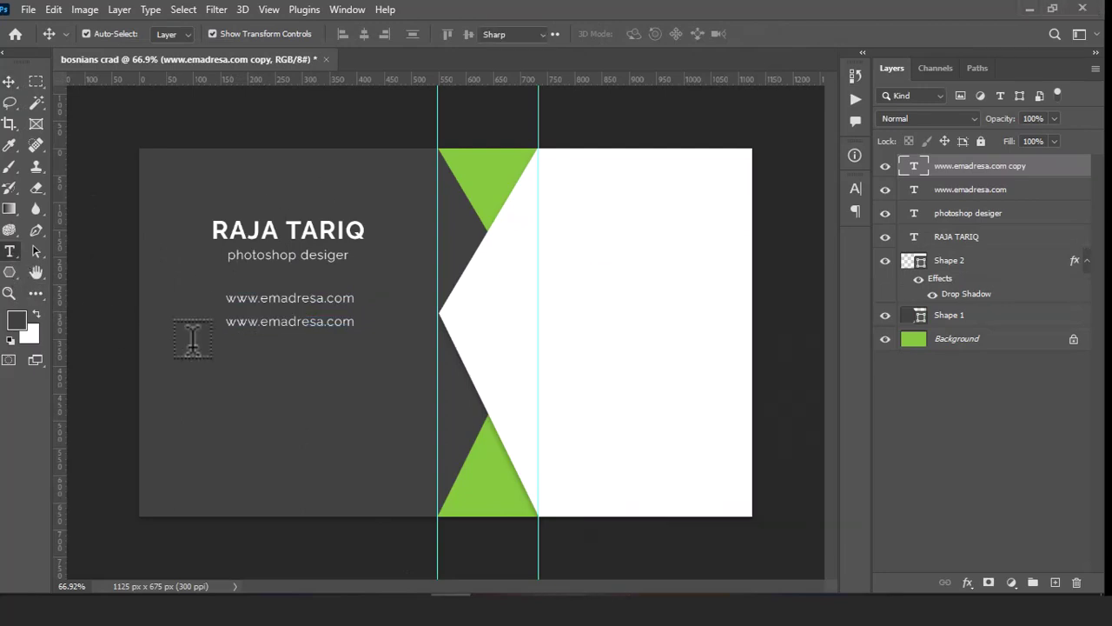
left_click(232, 322)
key("ctrl+a")
key("ctrl+v")
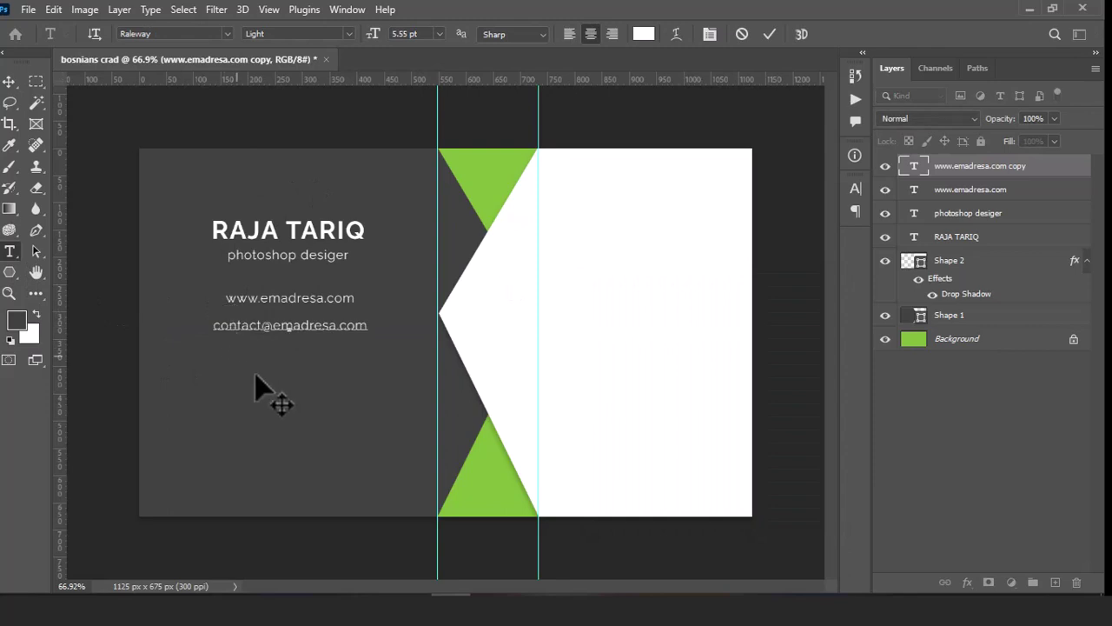
left_click(769, 34)
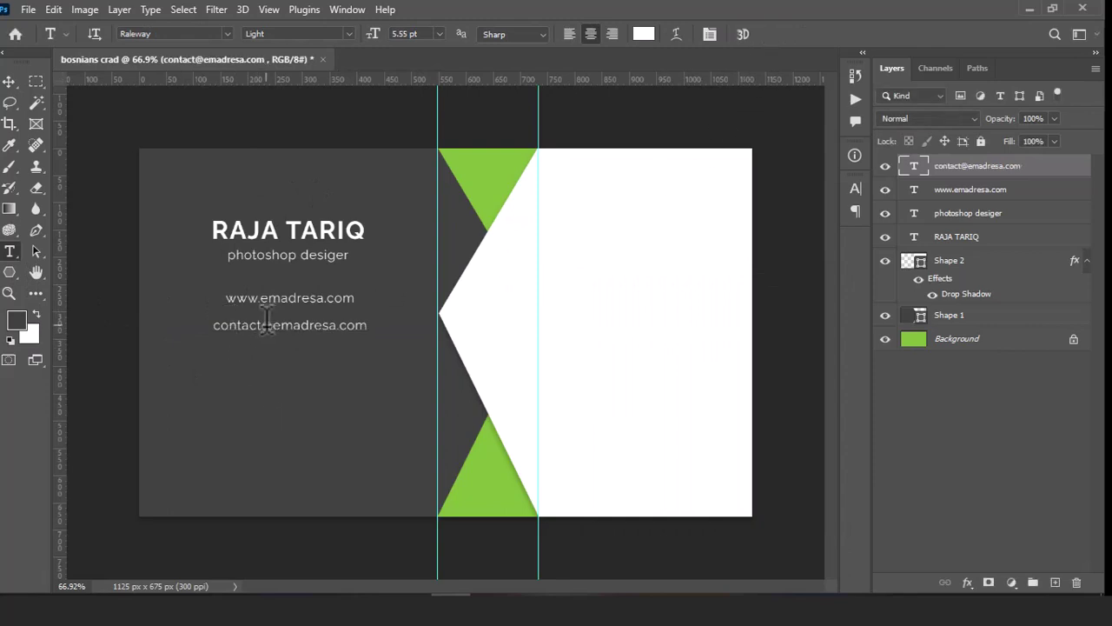
Step: Duplicate the e-mail line just below it and replace its text with the phone number
left_click(10, 81)
left_click_drag(234, 339, 235, 369)
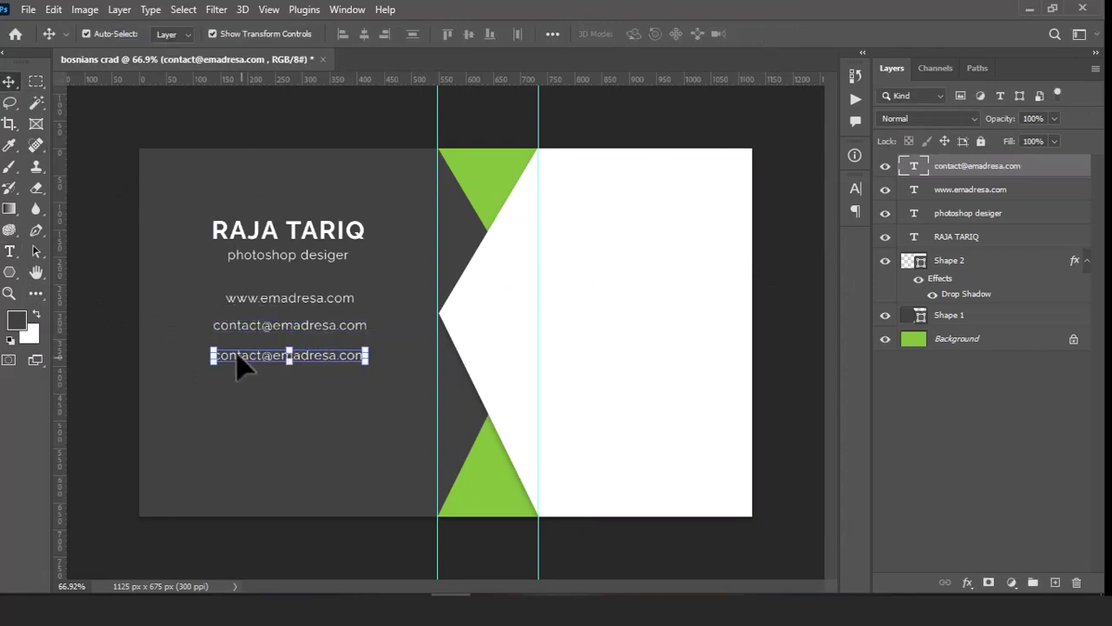
left_click(447, 621)
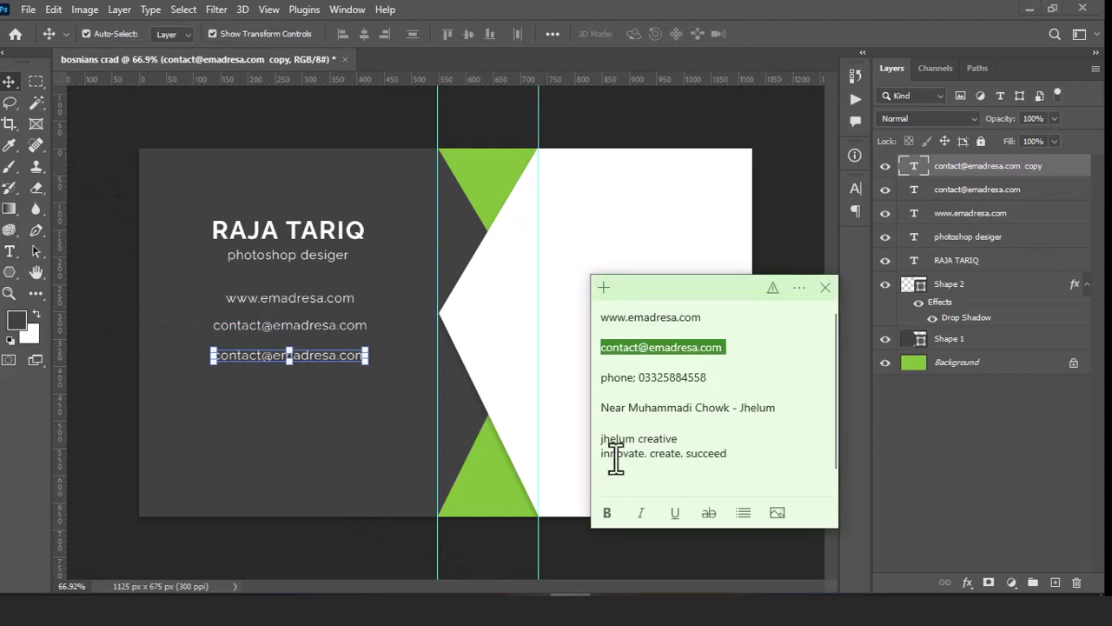
triple_click(606, 378)
key("ctrl+c")
left_click(9, 251)
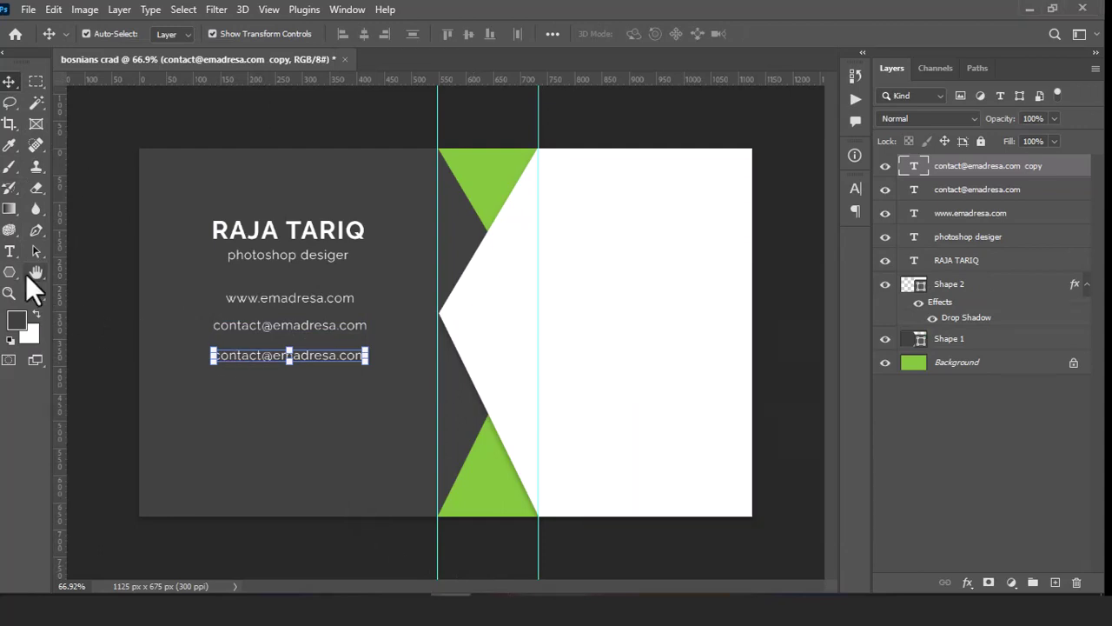
triple_click(218, 354)
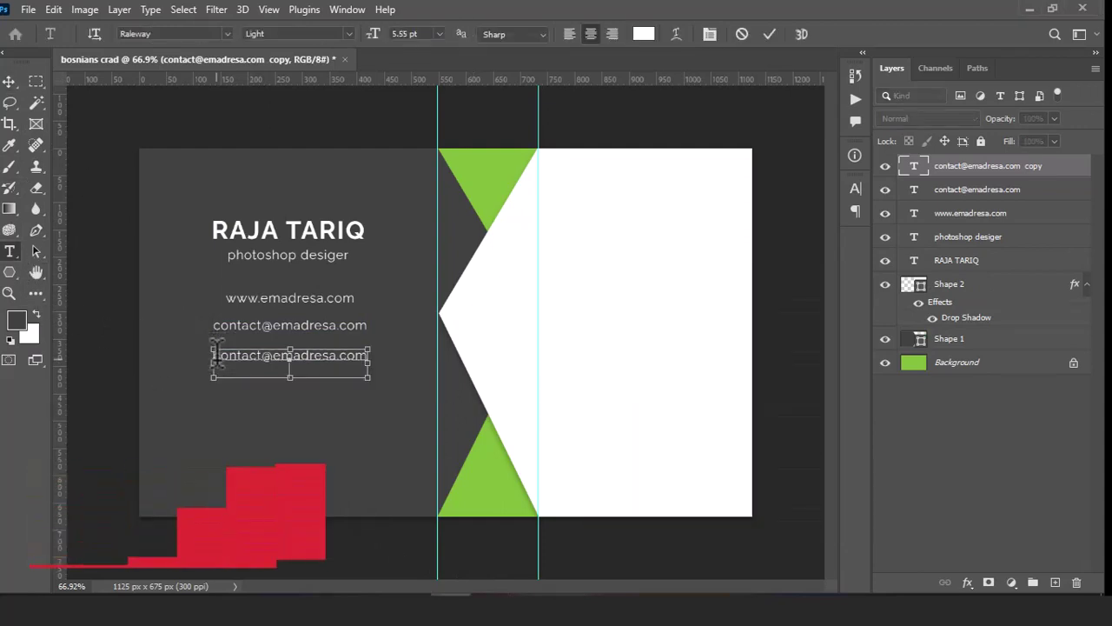
key("ctrl+v")
left_click(768, 34)
Step: Duplicate the phone line further down, delete a stray placeholder text layer, and paste in the street address
key("v")
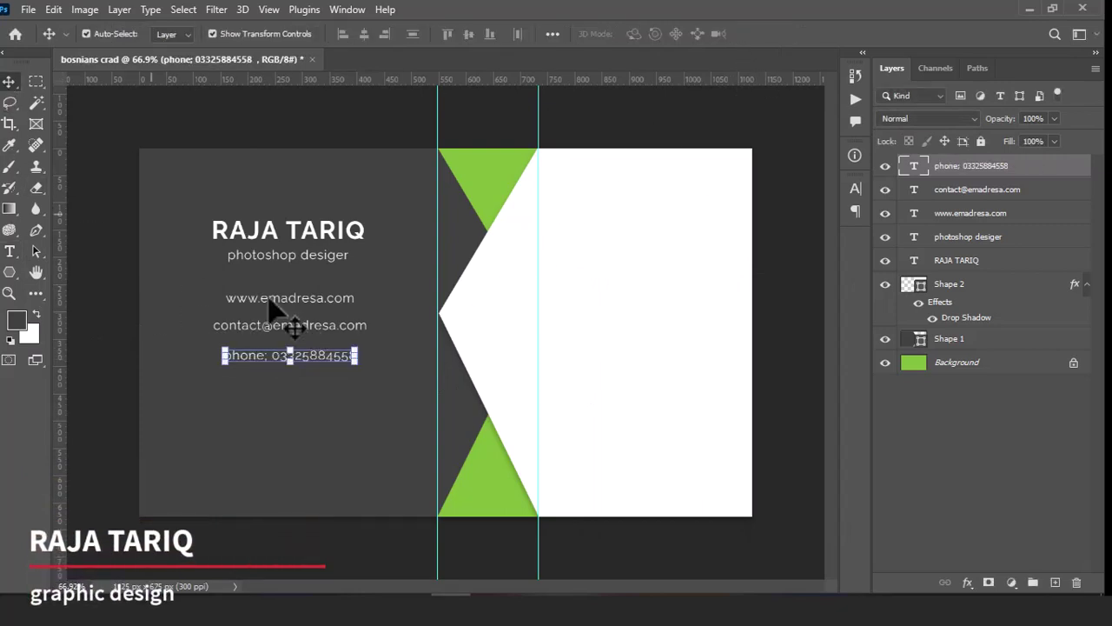
left_click_drag(272, 369, 271, 410)
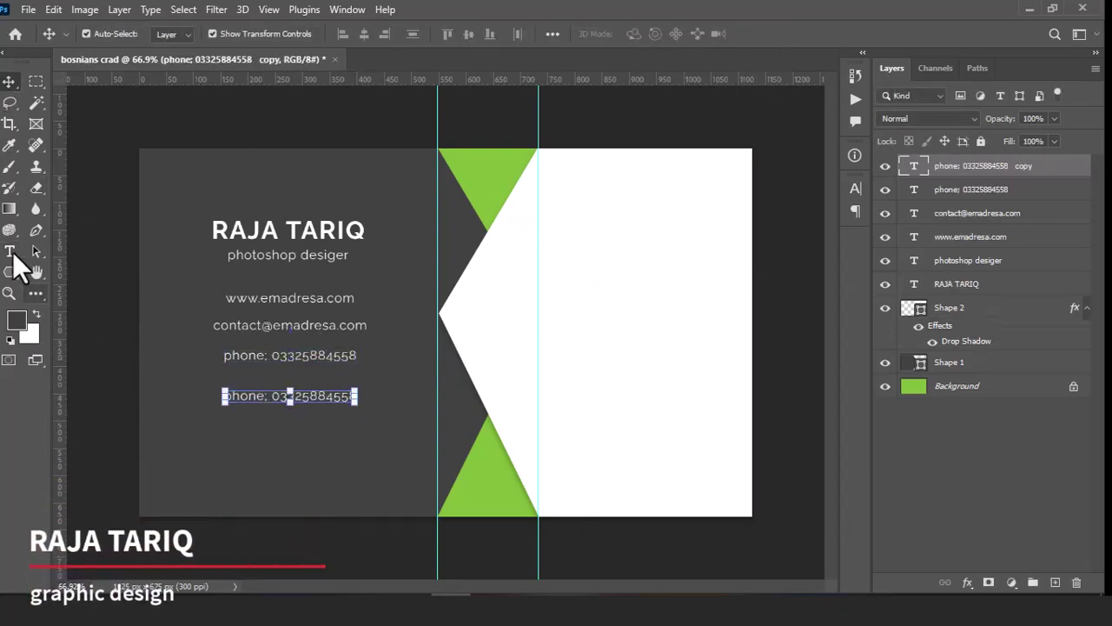
left_click(420, 591)
triple_click(608, 409)
key("ctrl+c")
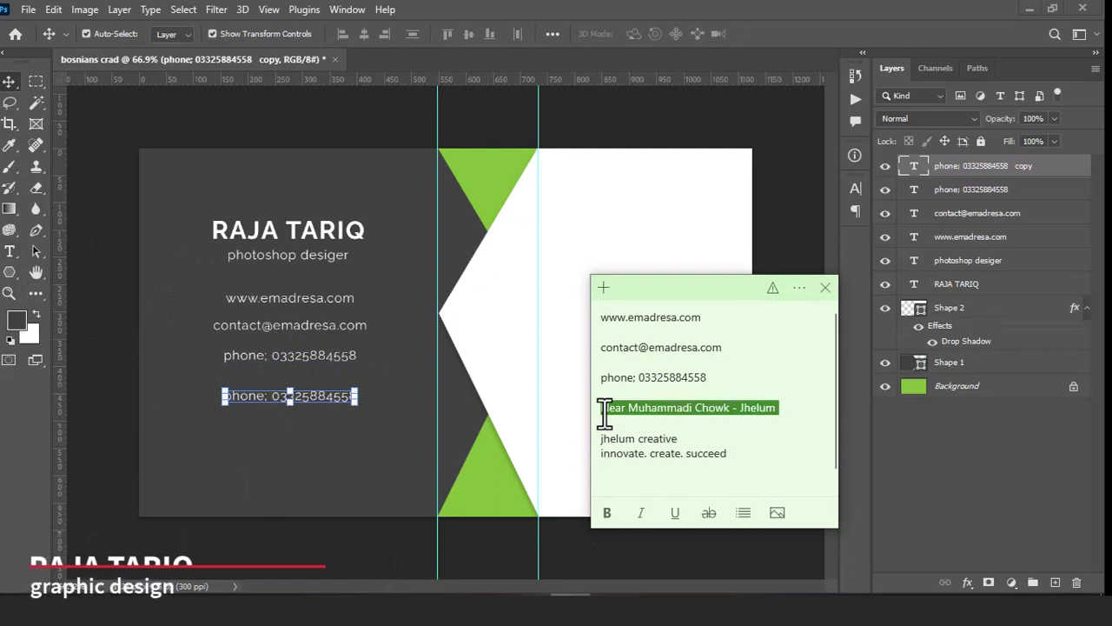
left_click(17, 260)
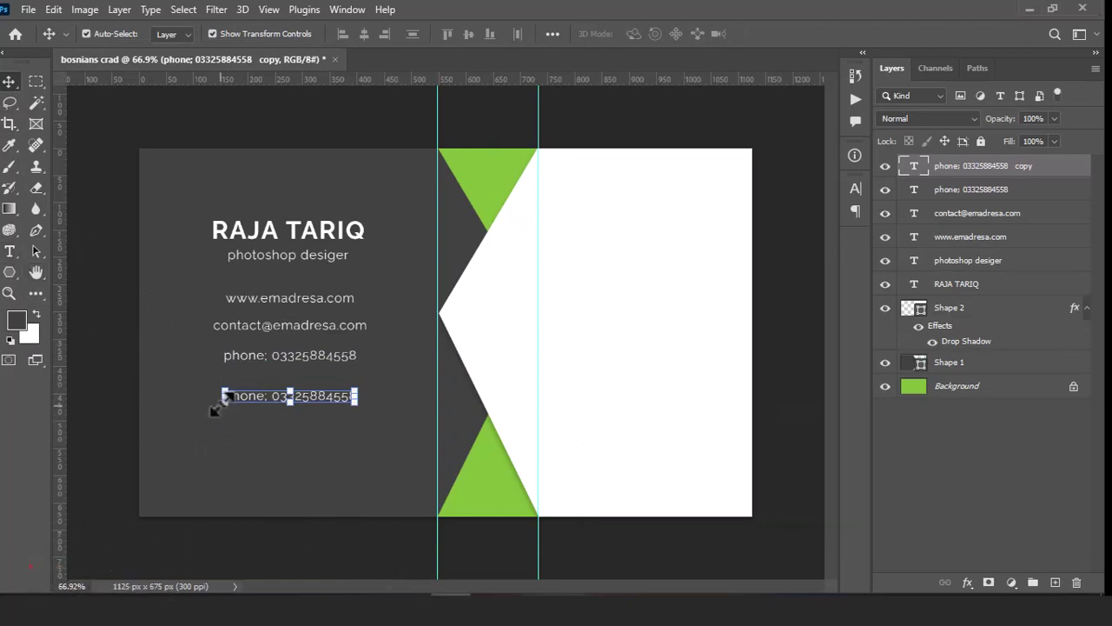
left_click(11, 254)
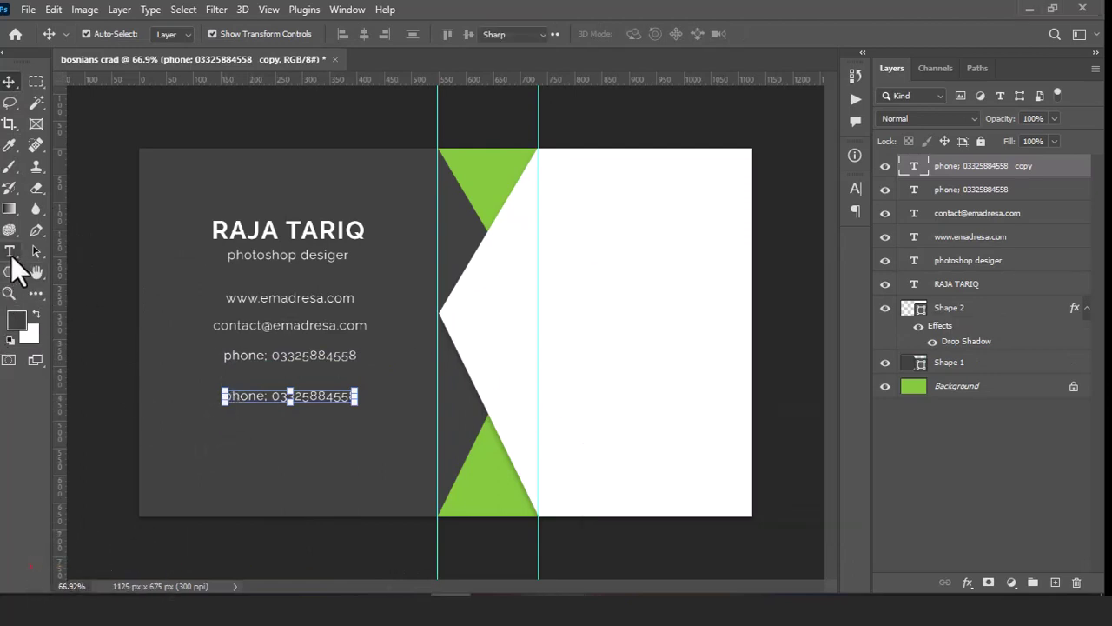
left_click(224, 396)
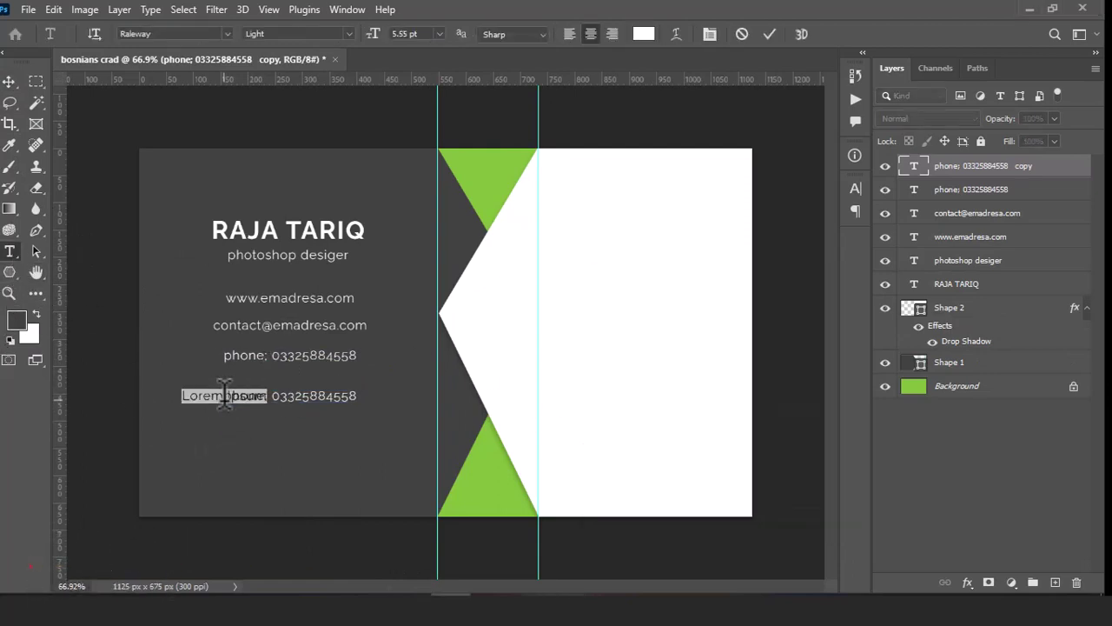
left_click(1075, 582)
left_click(455, 234)
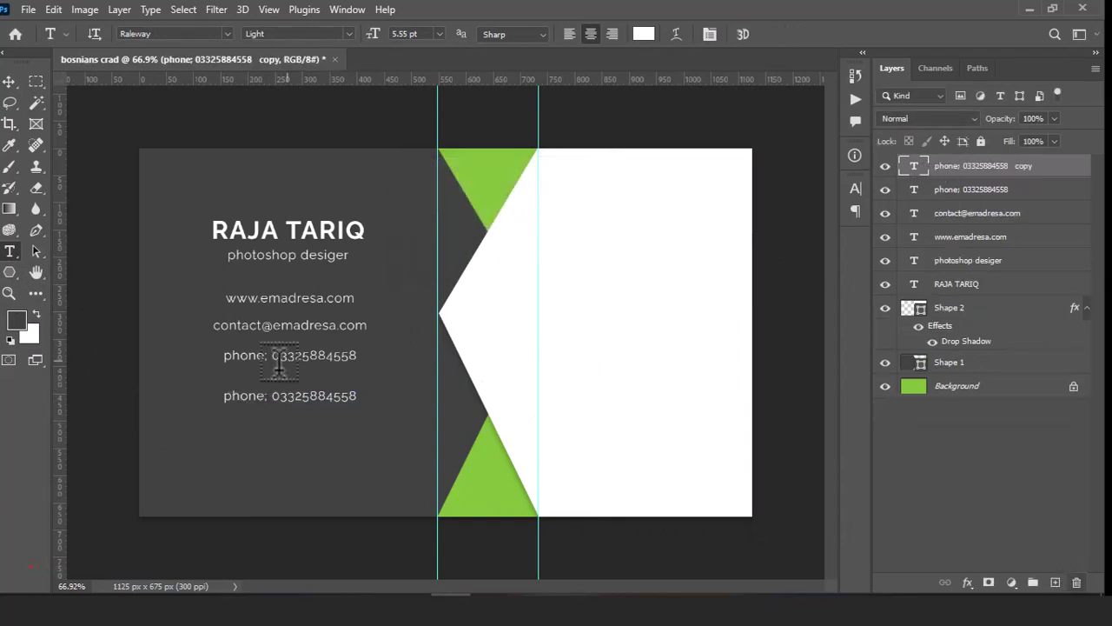
triple_click(227, 395)
key("ctrl+v")
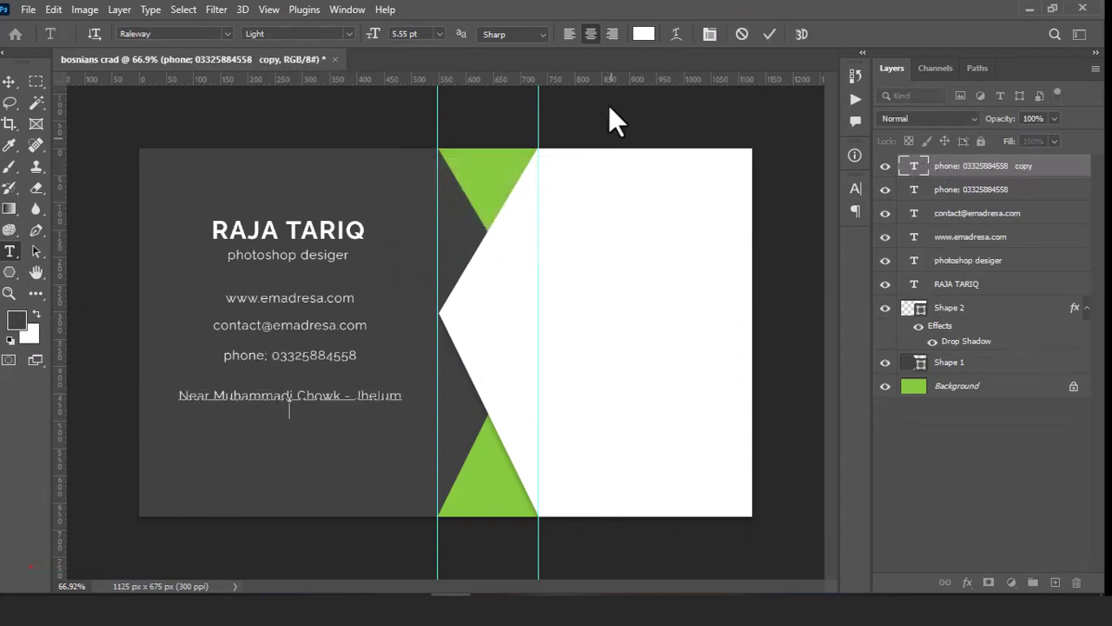
left_click(8, 81)
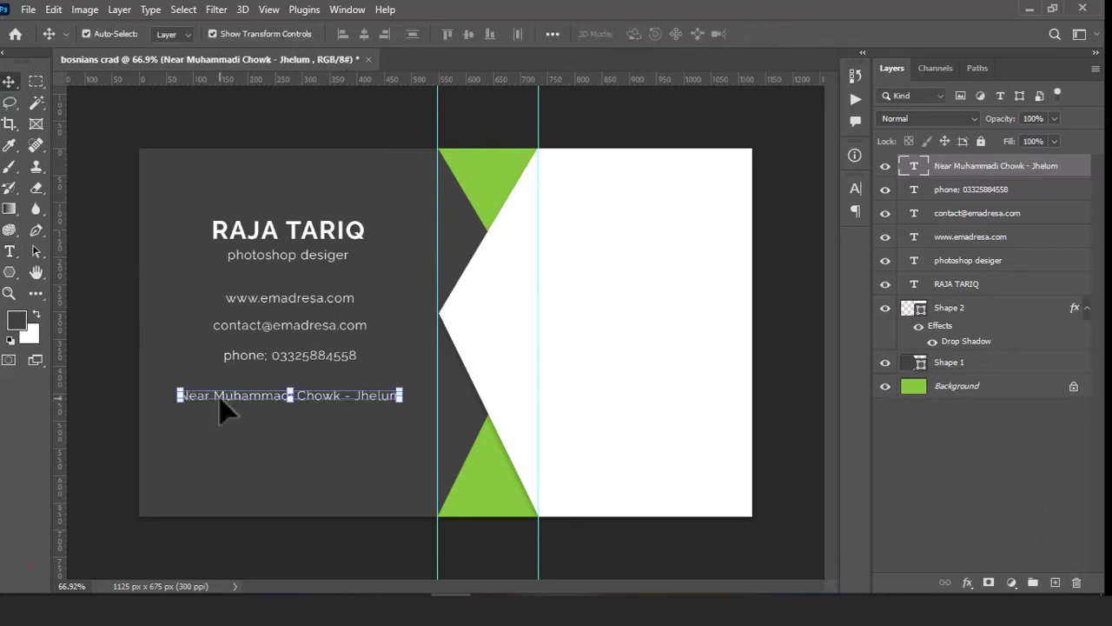
key("alt+Tab")
key("alt+Tab")
Step: Nudge the website, e-mail and phone lines individually with the arrow keys
left_click(232, 297)
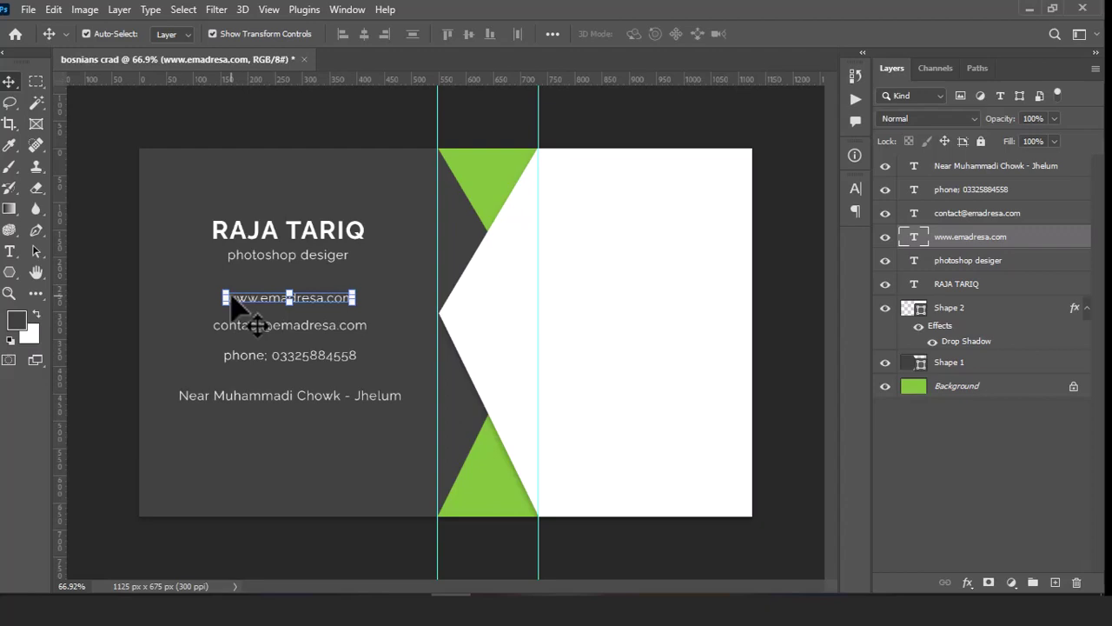
key("Up")
key("Up")
key("Up")
key("Up")
key("Up")
key("Up")
key("Up")
key("Up")
key("Up")
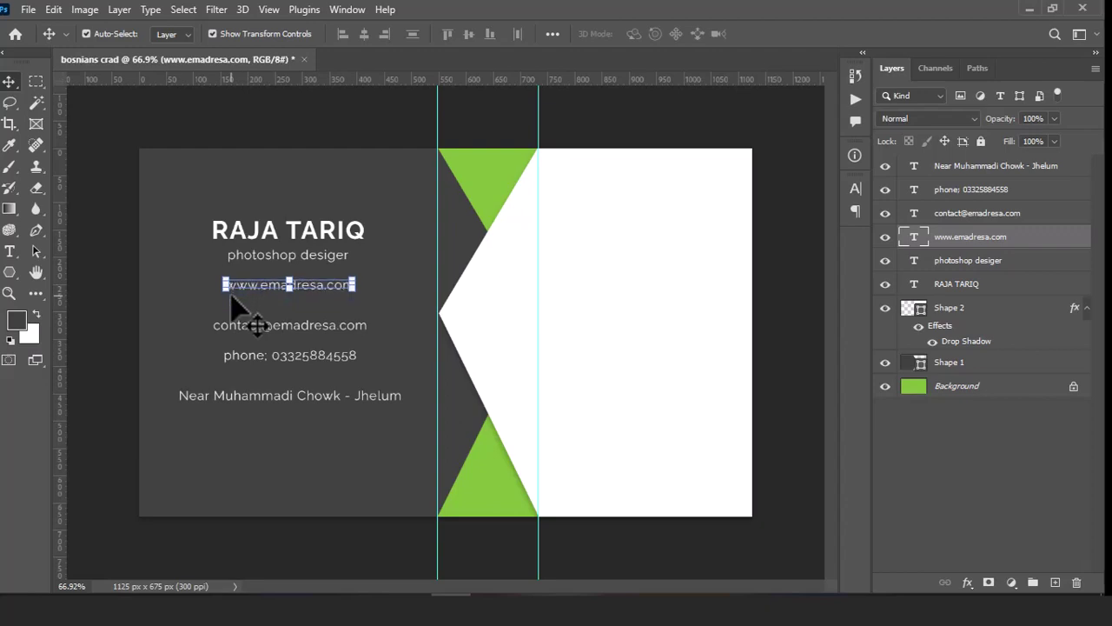
key("Left")
key("Left")
key("Left")
key("Left")
key("Left")
key("Left")
key("Left")
key("Left")
key("Left")
left_click(255, 328)
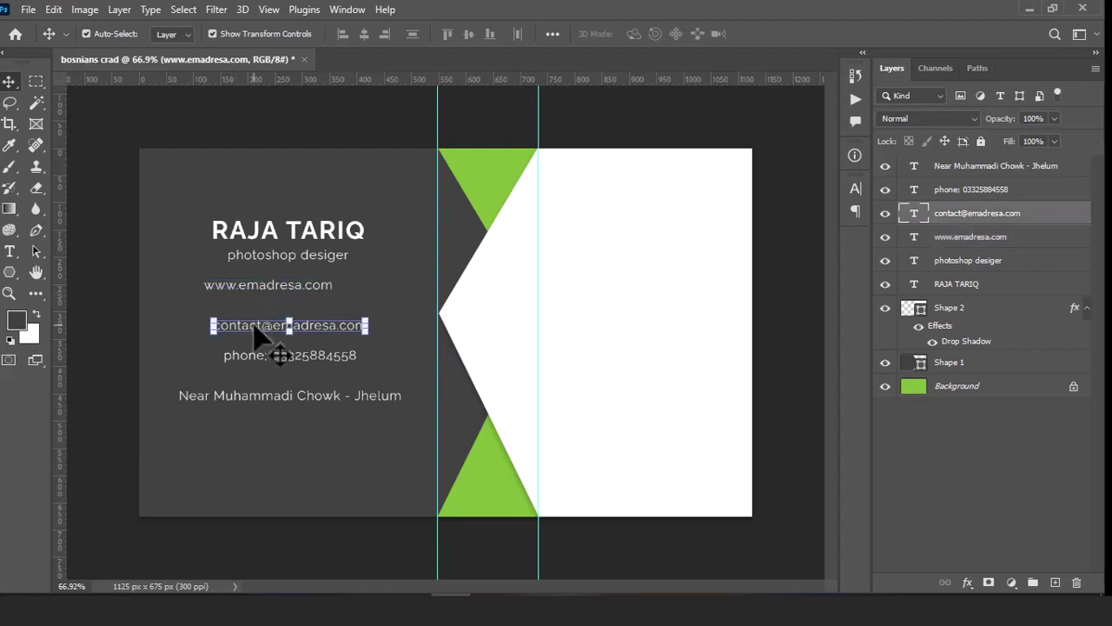
key("Left")
key("Left")
key("Left")
key("Left")
key("Left")
key("Left")
key("Left")
key("Left")
key("Left")
key("Left")
key("Left")
key("Left")
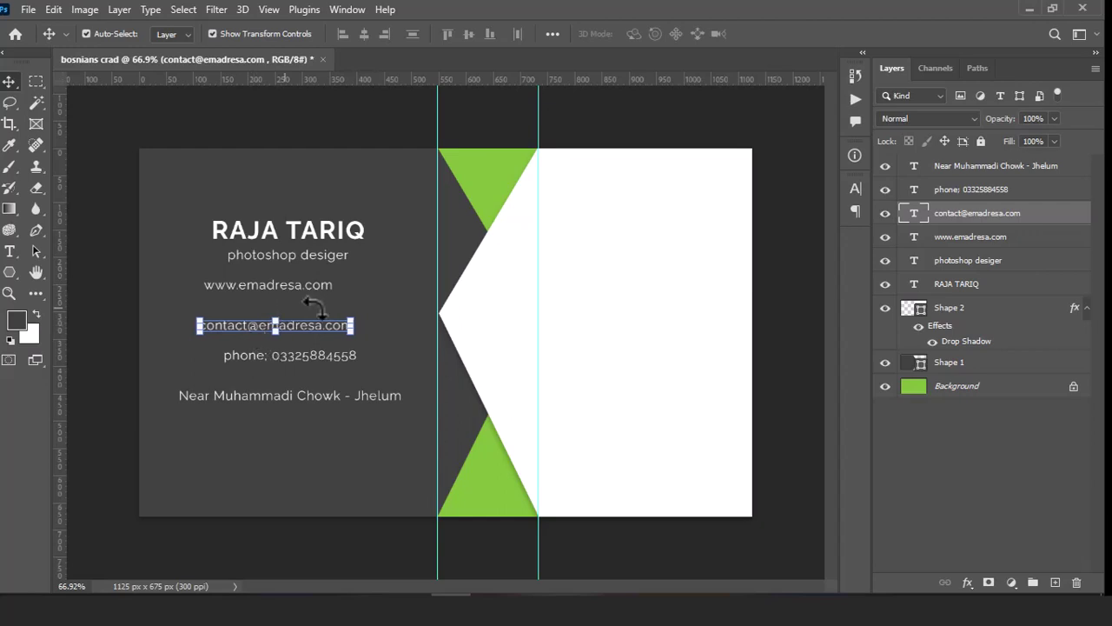
left_click(254, 355)
key("Left")
key("Left")
key("Left")
key("Left")
key("Left")
key("Left")
key("Left")
key("Left")
key("Left")
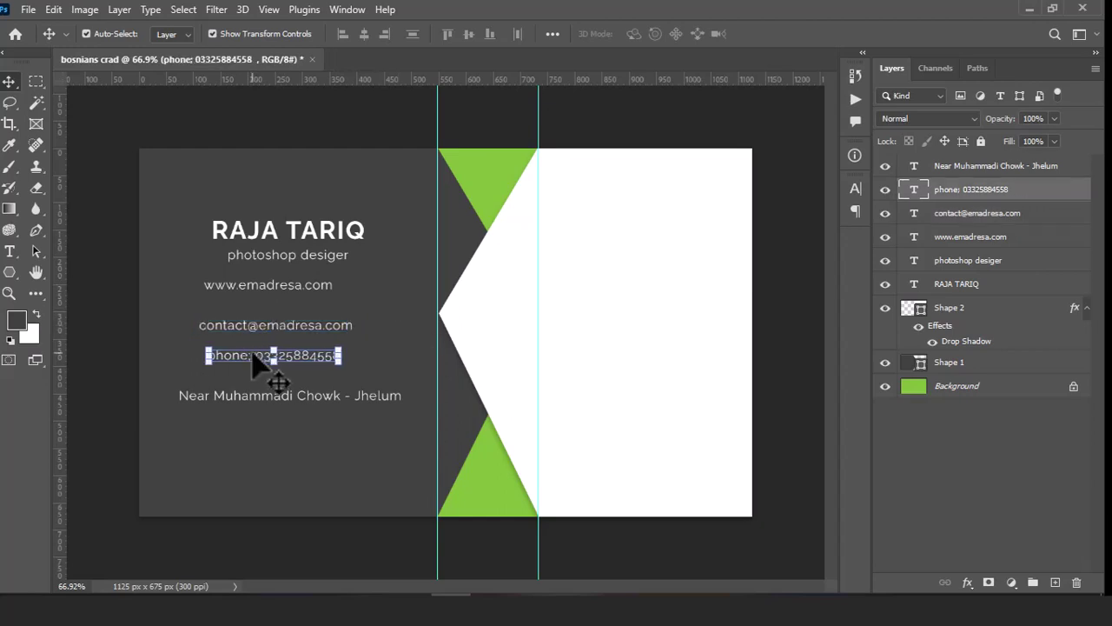
key("Down")
key("Down")
key("Down")
key("Down")
key("Down")
key("Down")
key("Down")
key("Down")
key("Down")
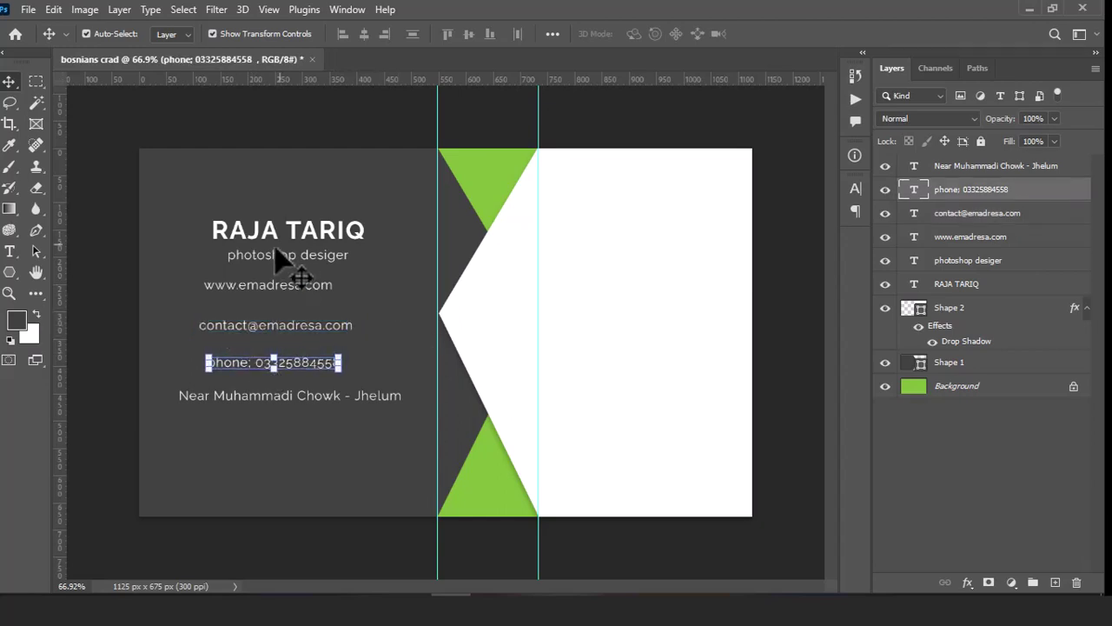
Step: Left-align the four contact lines and distribute them evenly by vertical centers
left_click(260, 287)
left_click(276, 328, "shift")
left_click(273, 365, "shift")
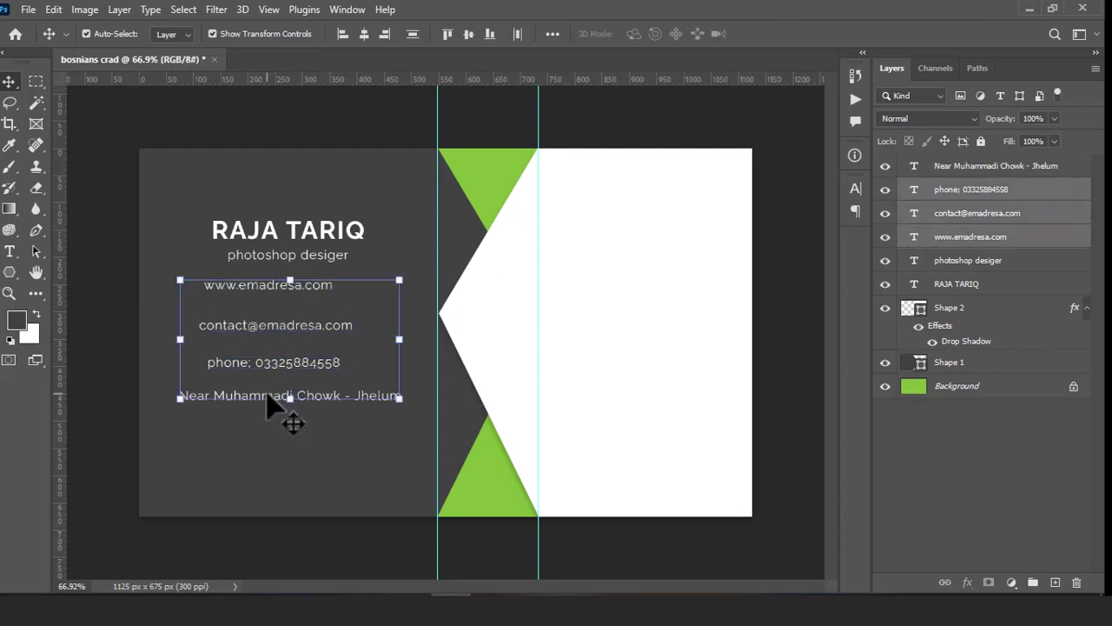
left_click(270, 395, "shift")
left_click(341, 33)
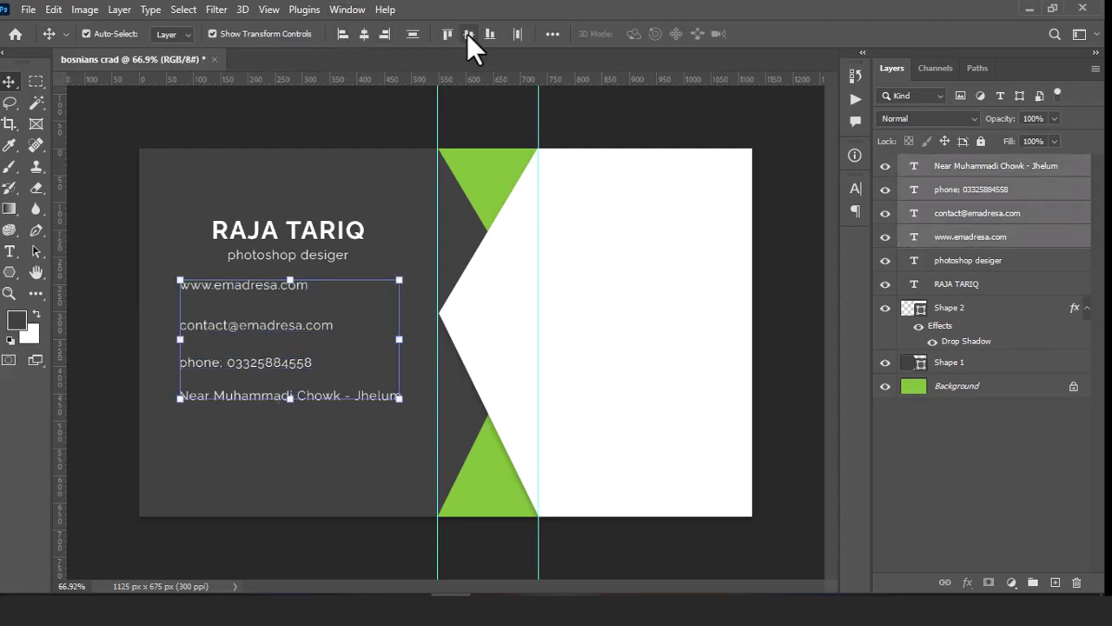
left_click(551, 33)
left_click(503, 130)
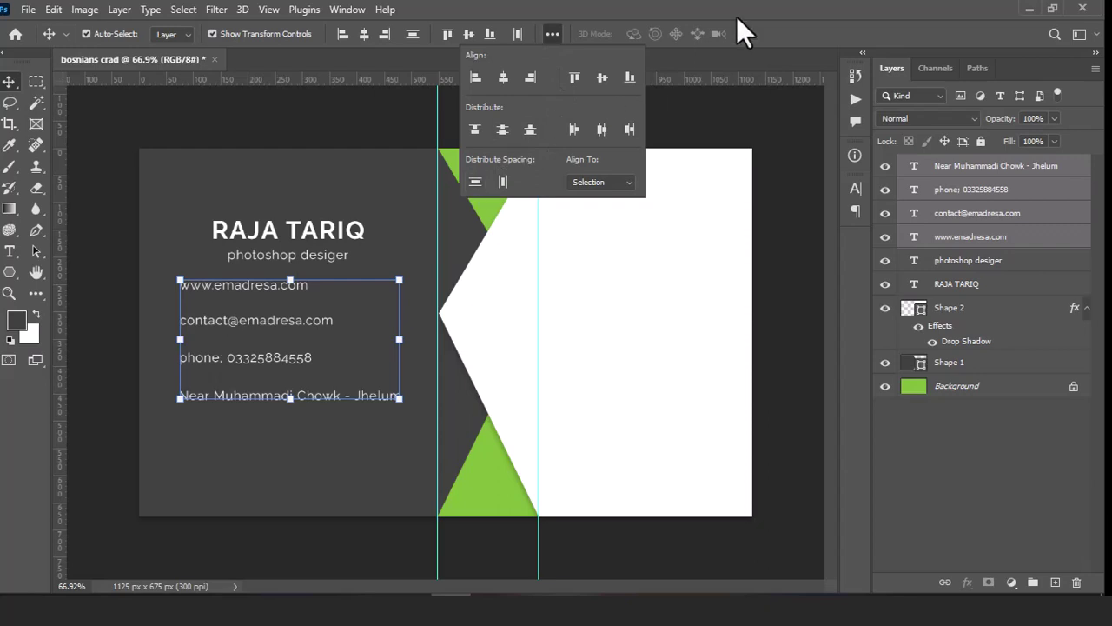
Step: Shift the contact block lower and slightly right on the dark panel
key("shift+Down")
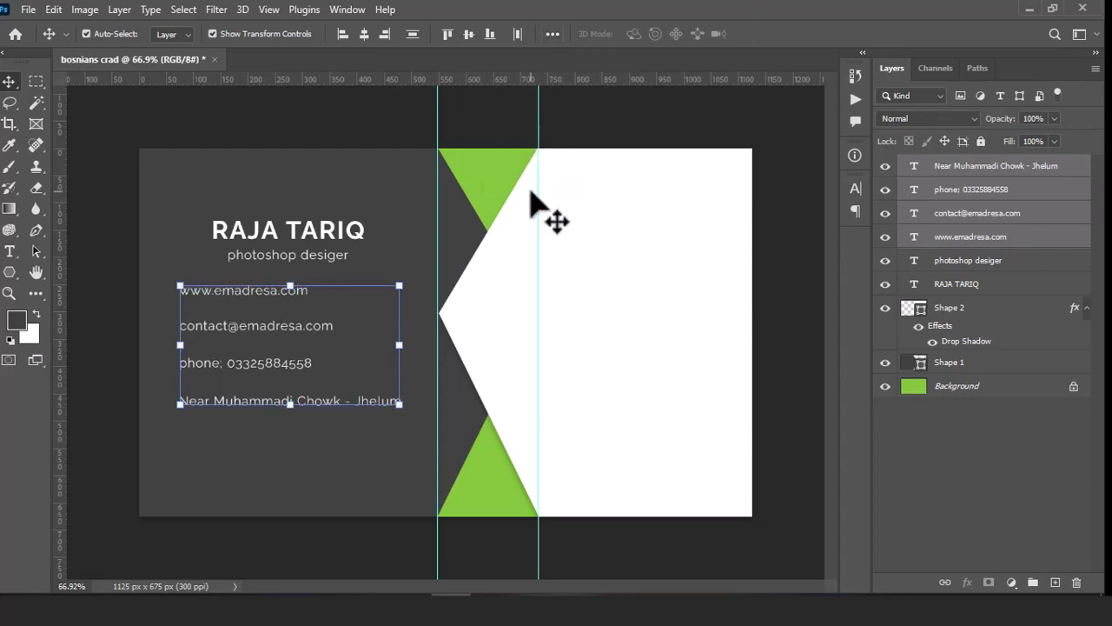
key("shift+Down")
key("shift+Down")
key("shift+Down")
key("shift+Down")
key("Right")
key("Right")
key("Right")
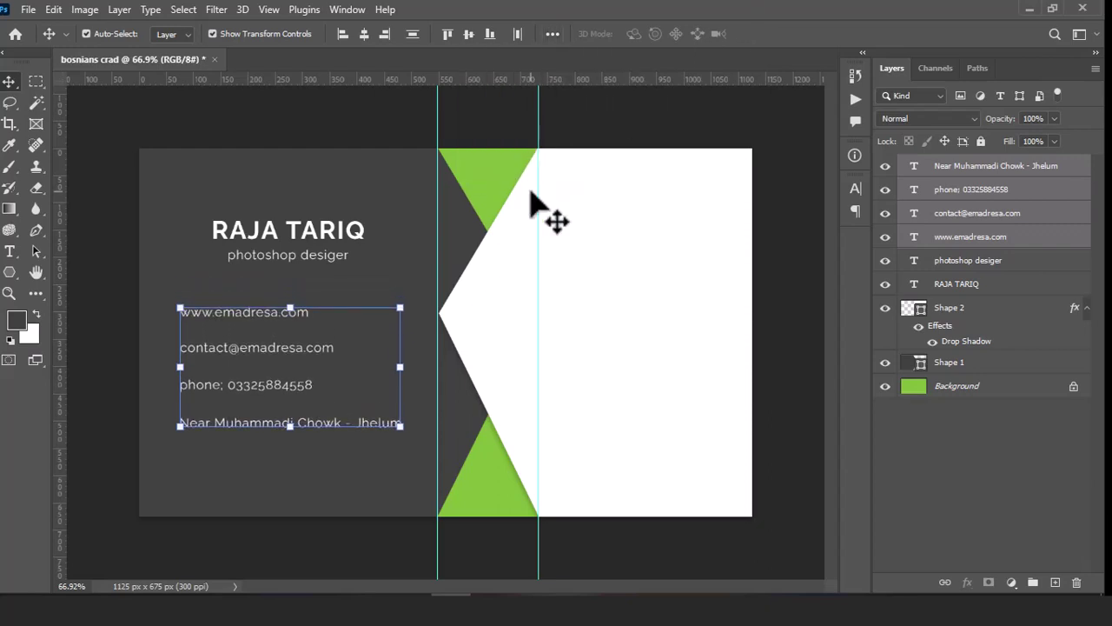
key("Right")
key("Right")
key("Right")
left_click(128, 120)
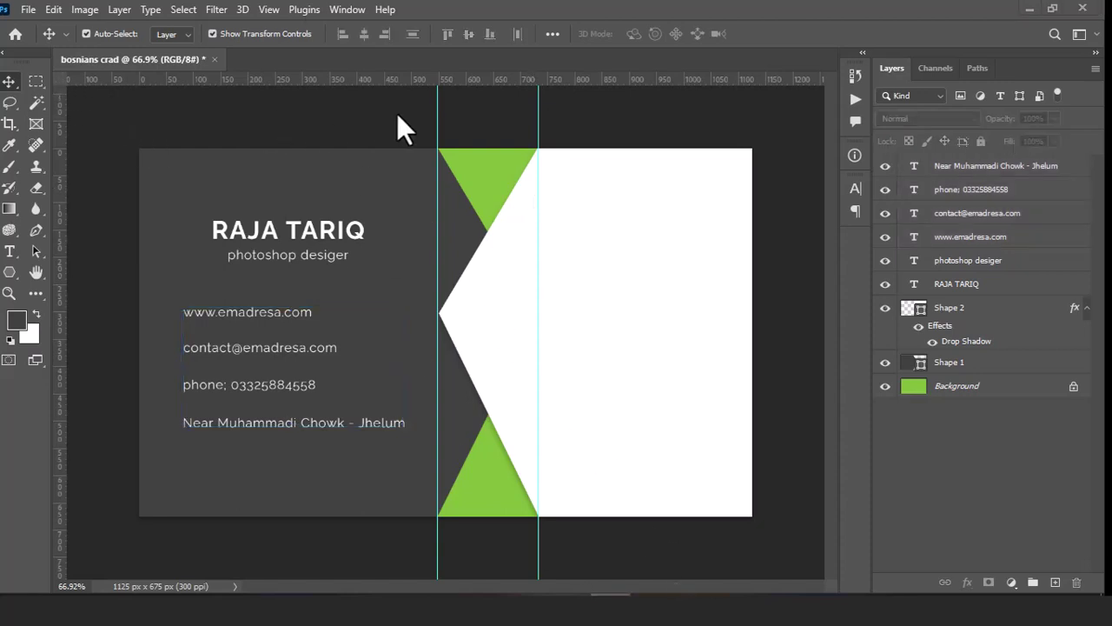
Step: Group the name heading and 'photoshop desiger' title layers and rename the group after the person
left_click(275, 231)
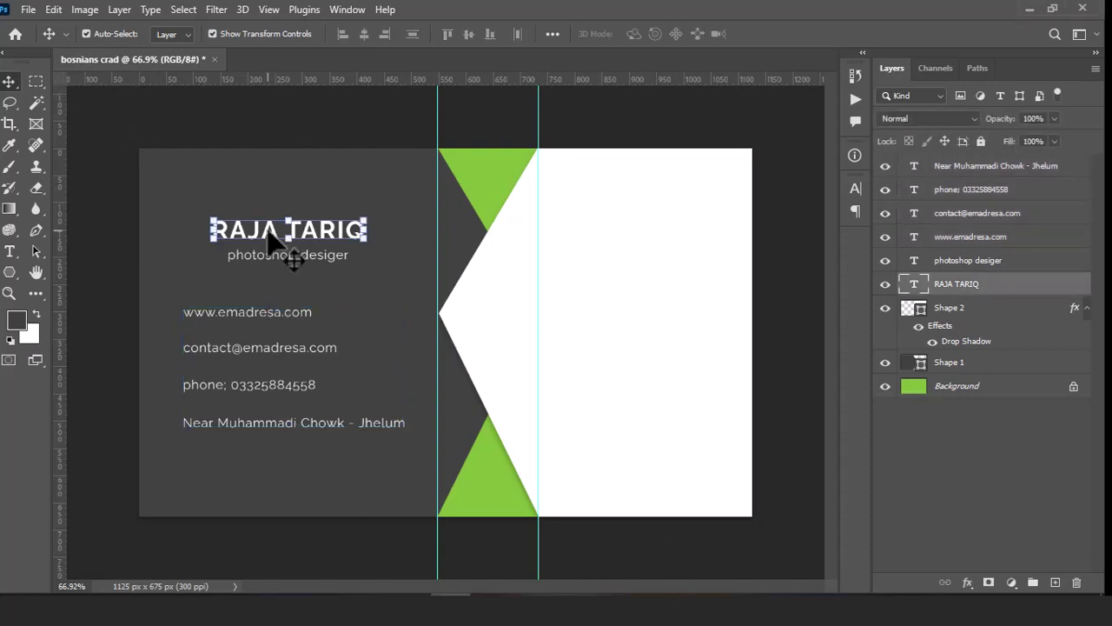
left_click(293, 259, "shift")
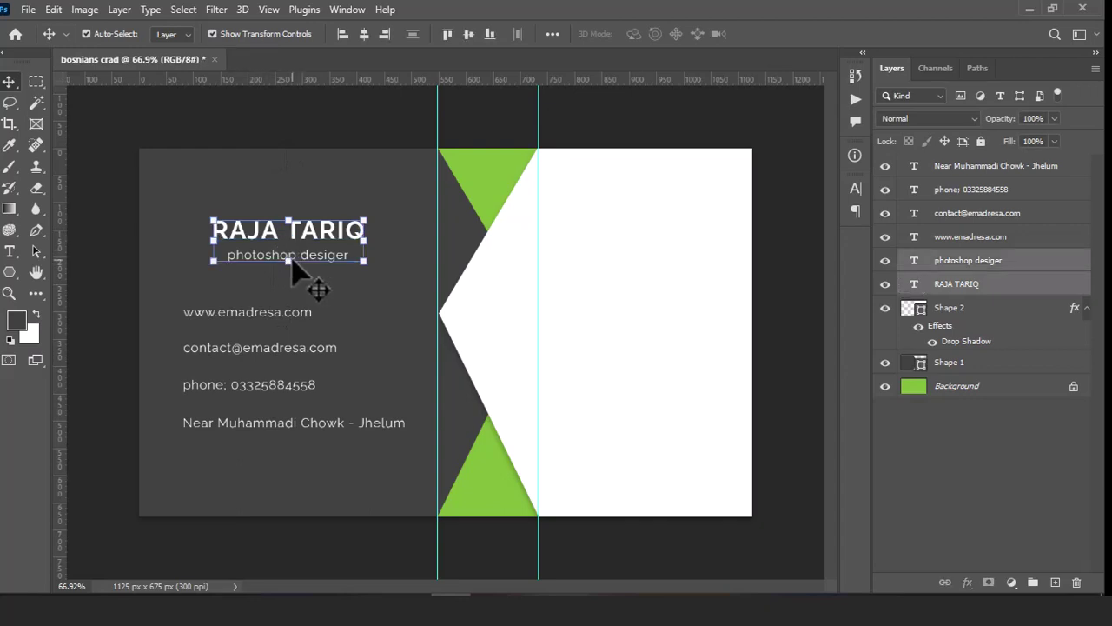
key("ctrl+g")
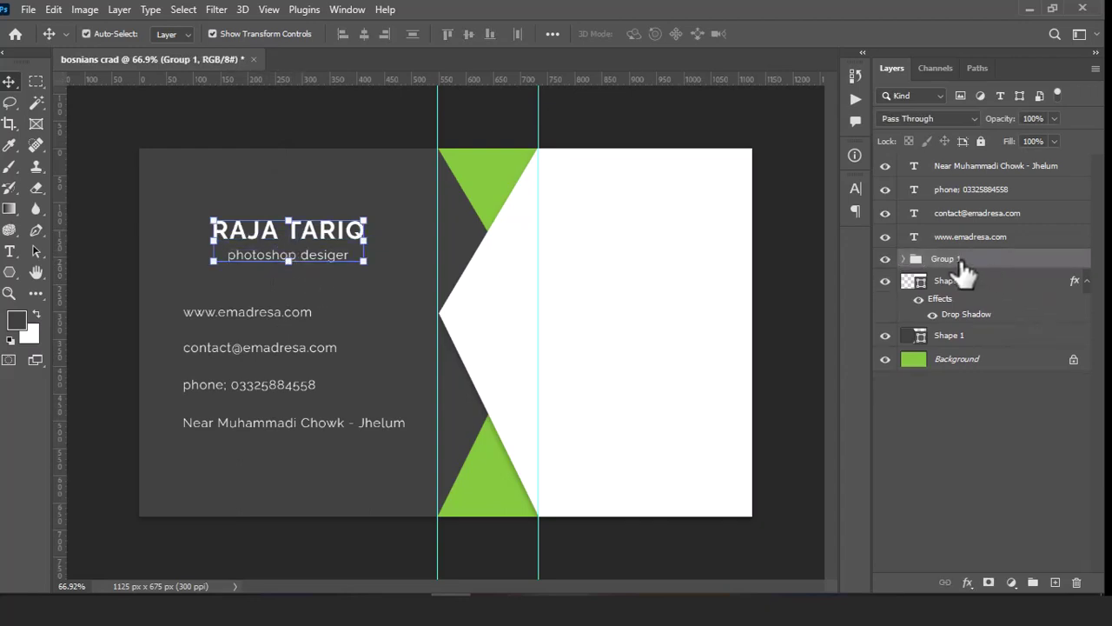
double_click(944, 259)
key("Return")
left_click(965, 294)
left_click(966, 278, "ctrl")
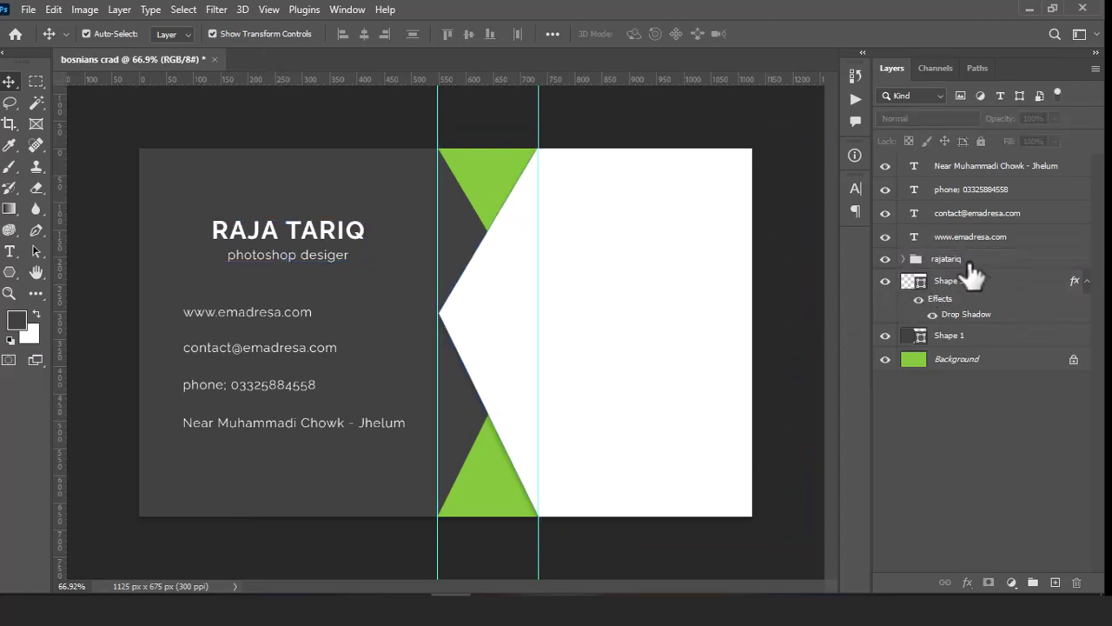
left_click(274, 318)
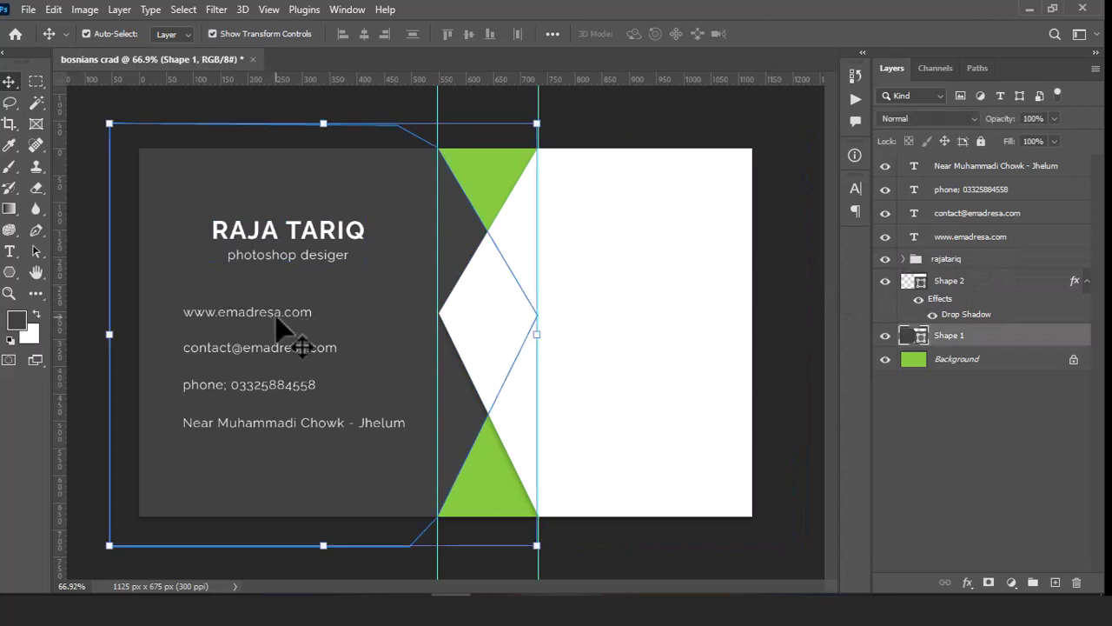
left_click(274, 351, "shift")
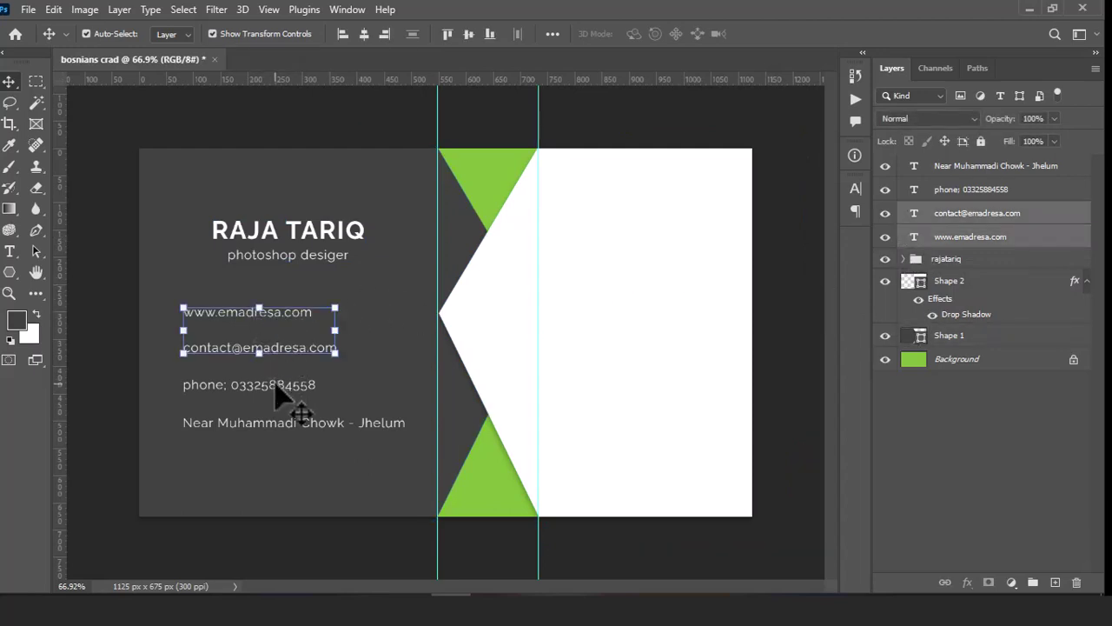
left_click(277, 386, "shift")
left_click(289, 426, "shift")
key("ctrl+g")
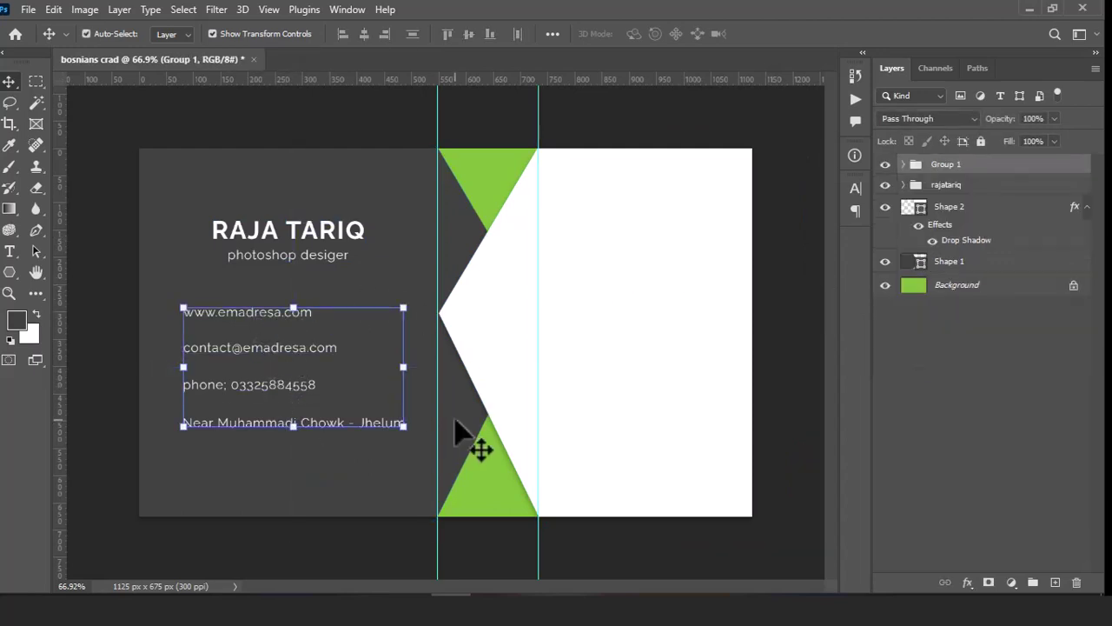
double_click(947, 165)
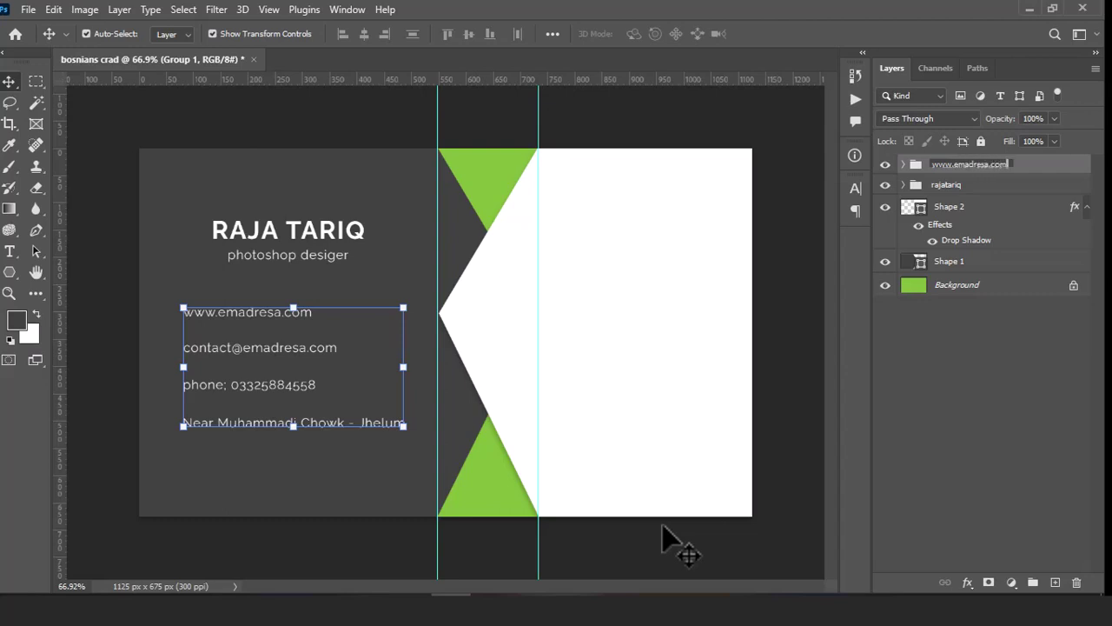
key("Return")
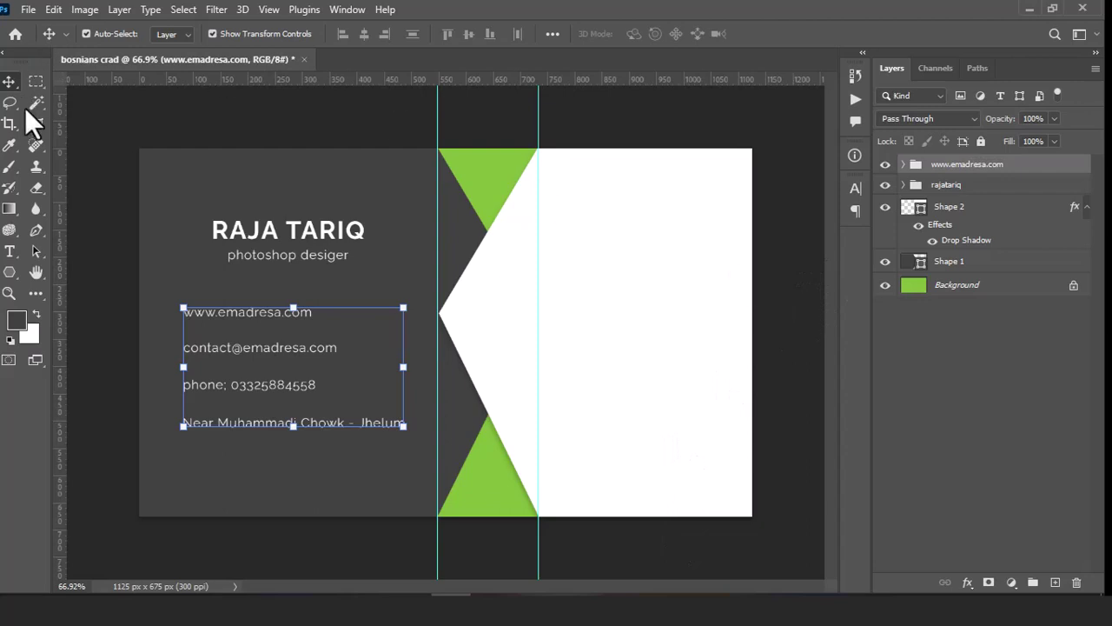
left_click(104, 367)
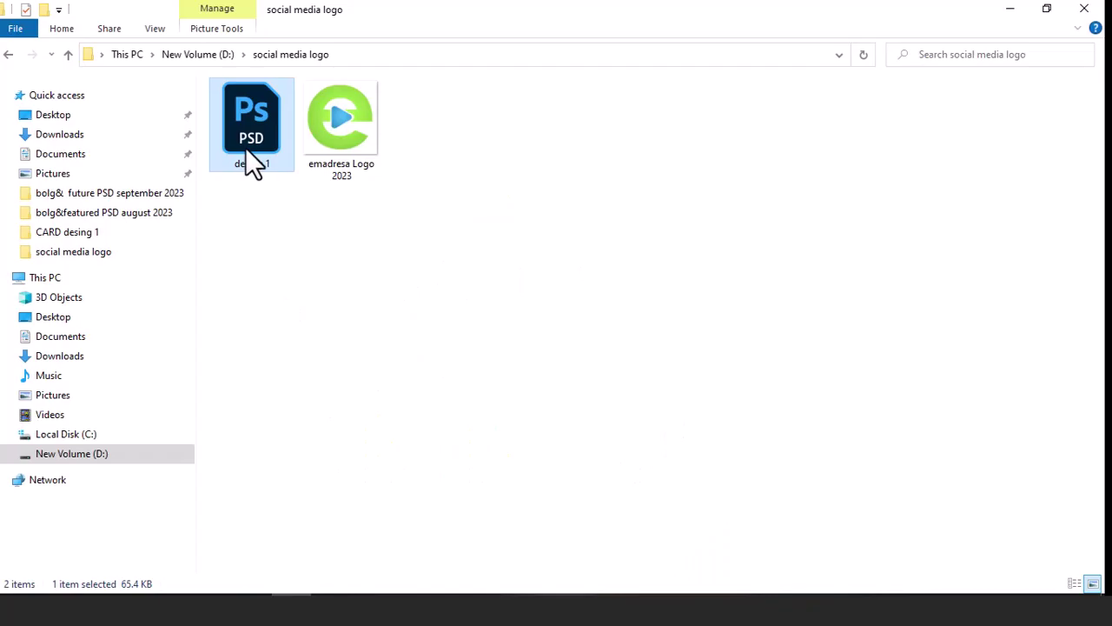
Step: Copy the LOGO icon group from desing 1.psd into the card and move it to the left edge beside the contact lines
double_click(247, 150)
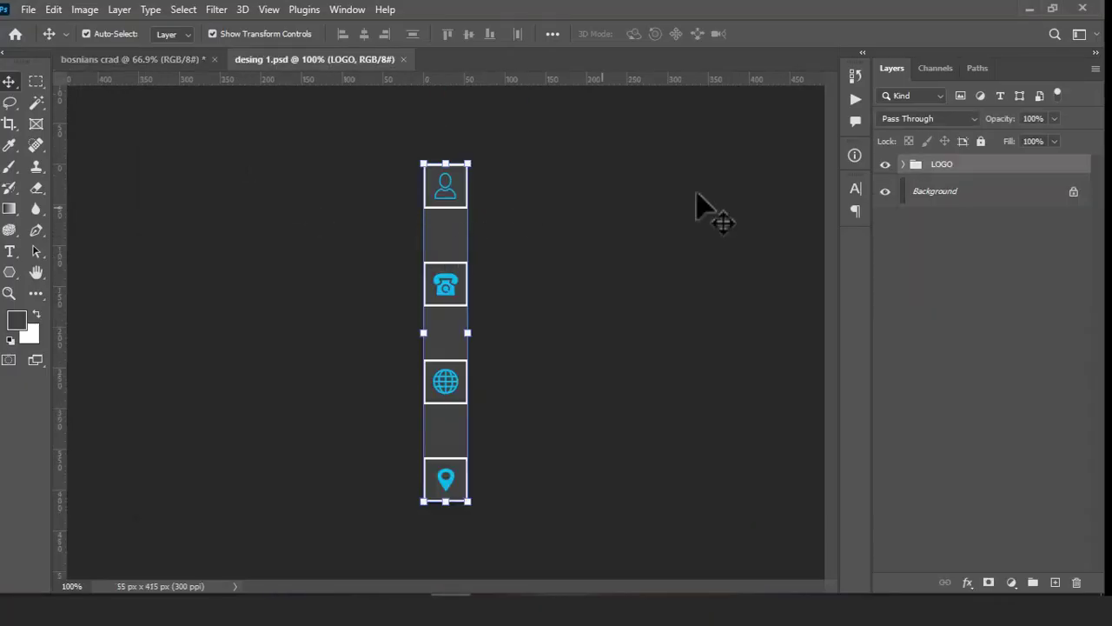
mouse_move(956, 166)
left_mouse_down()
mouse_move(191, 74)
mouse_move(373, 193)
left_mouse_up()
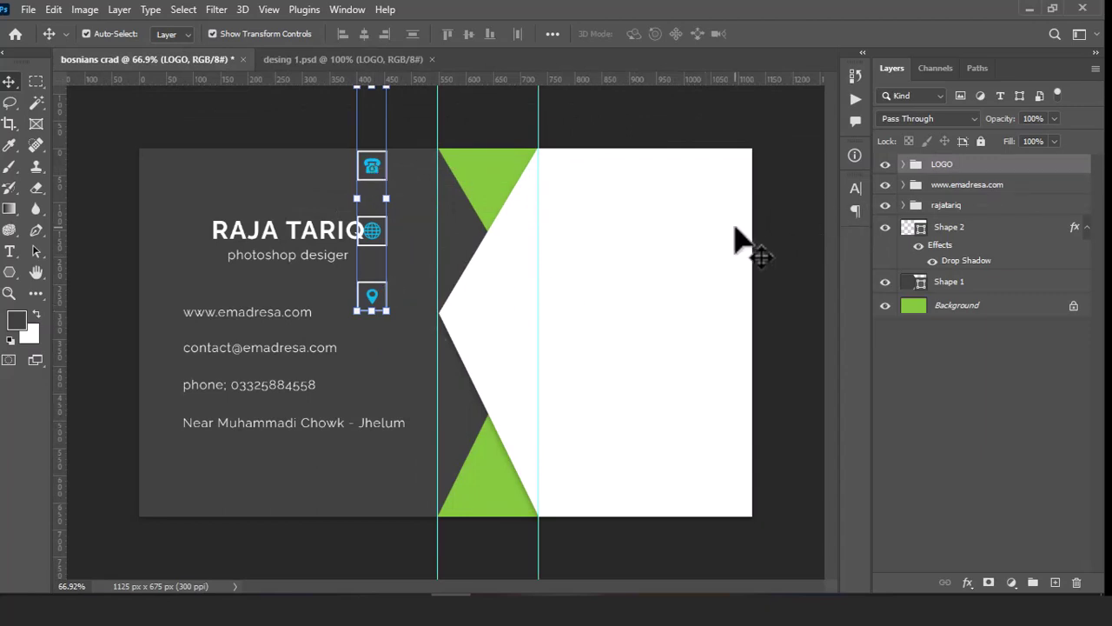
key("shift+Down")
key("shift+Down")
key("shift+Down")
key("shift+Down")
key("shift+Down")
key("shift+Down")
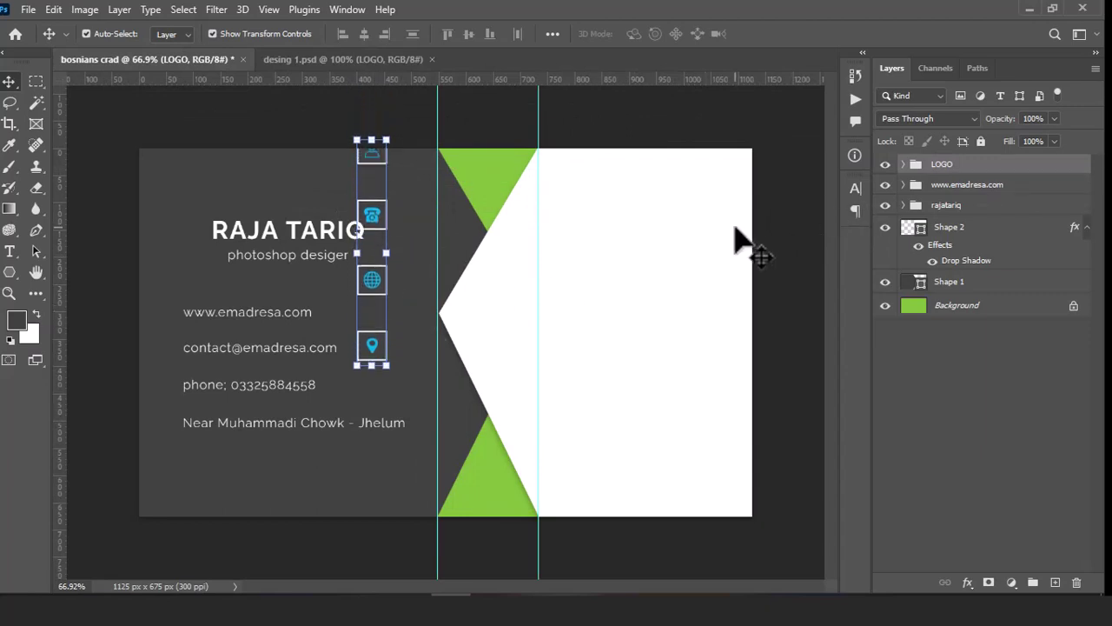
key("shift+Down")
key("shift+Down")
key("shift+Down")
key("shift+Left")
key("shift+Left")
key("shift+Left")
key("shift+Down")
key("shift+Down")
key("shift+Down")
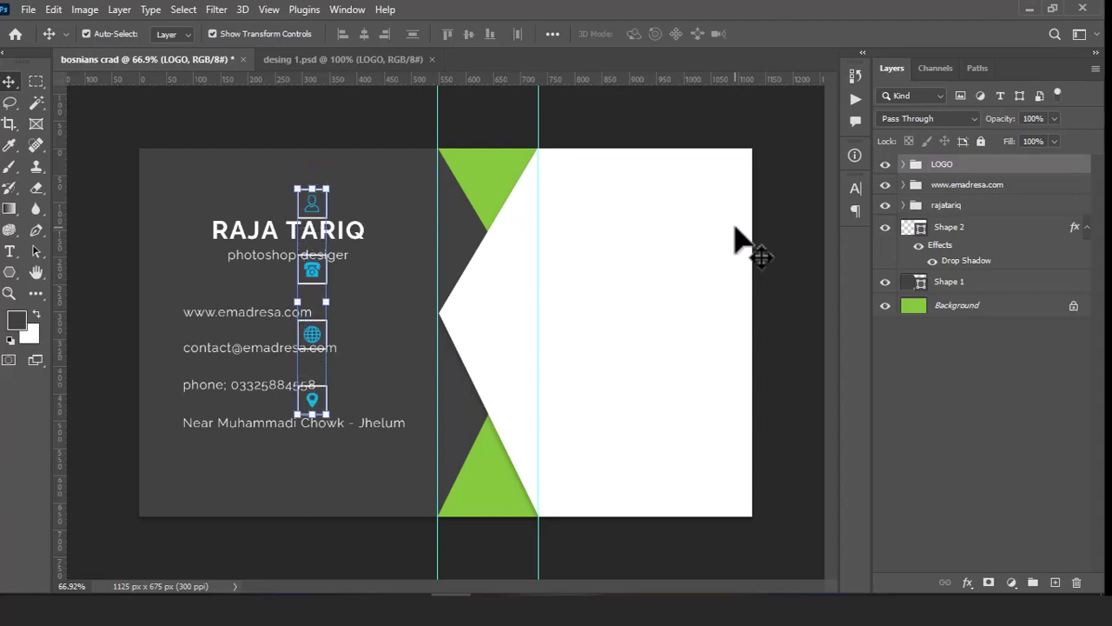
key("shift+Down")
key("shift+Down")
key("shift+Down")
key("shift+Left")
key("shift+Left")
key("shift+Left")
key("shift+Left")
key("shift+Left")
key("shift+Left")
key("shift+Left")
key("shift+Left")
key("shift+Left")
key("shift+Left")
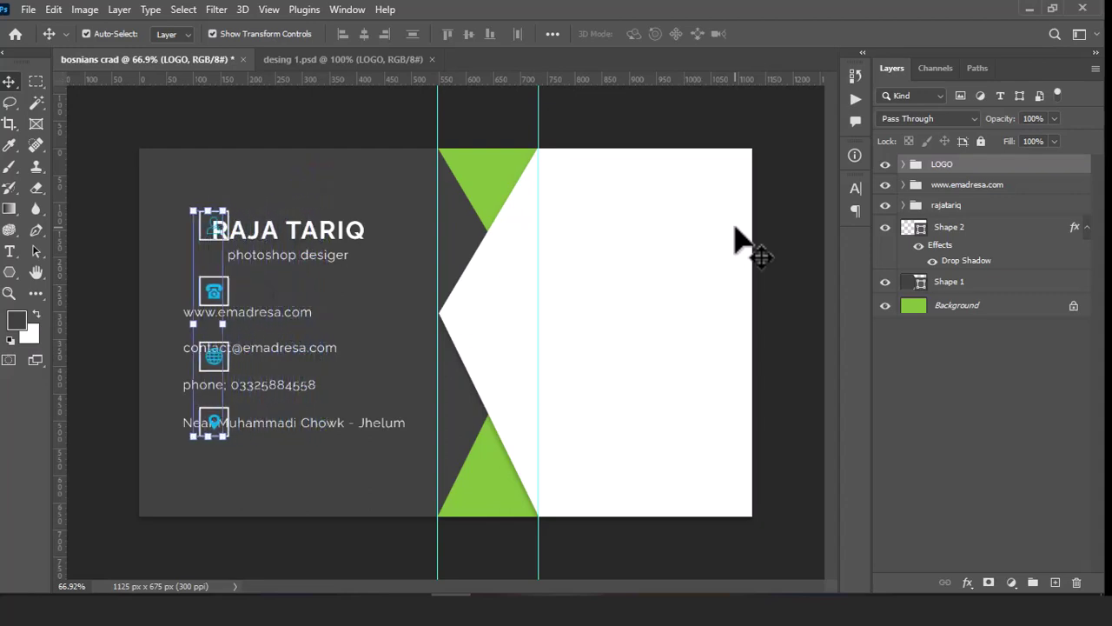
key("shift+Left")
key("shift+Left")
key("shift+Left")
key("shift+Left")
key("shift+Left")
key("shift+Down")
key("shift+Down")
key("shift+Down")
key("shift+Down")
key("shift+Down")
key("shift+Down")
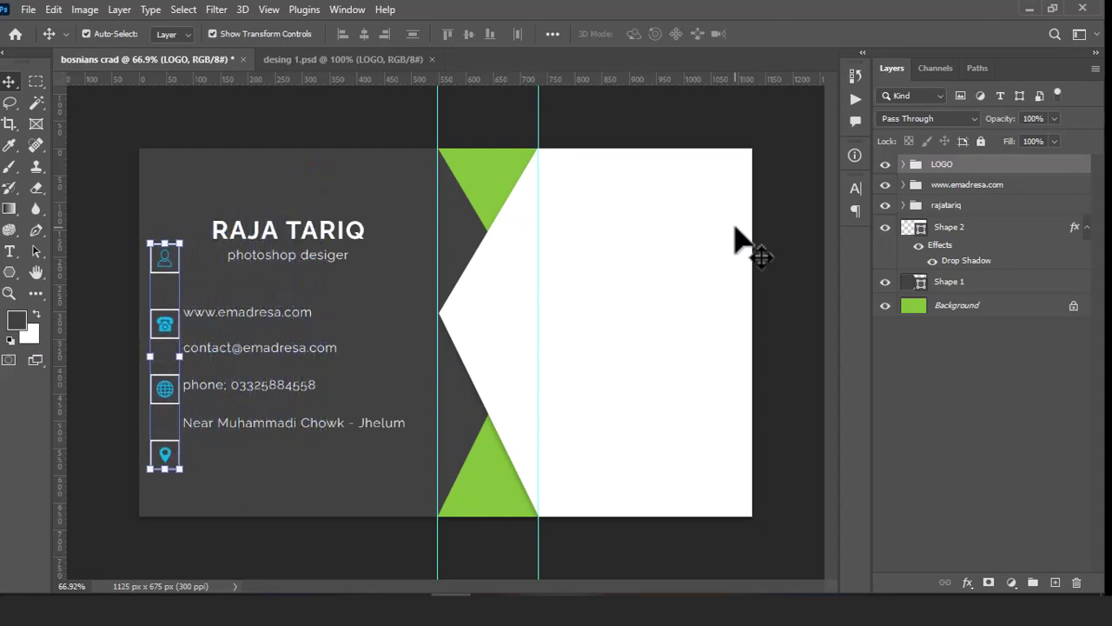
key("shift+Down")
key("shift+Down")
key("shift+Down")
key("shift+Down")
key("shift+Down")
key("shift+Down")
key("shift+Down")
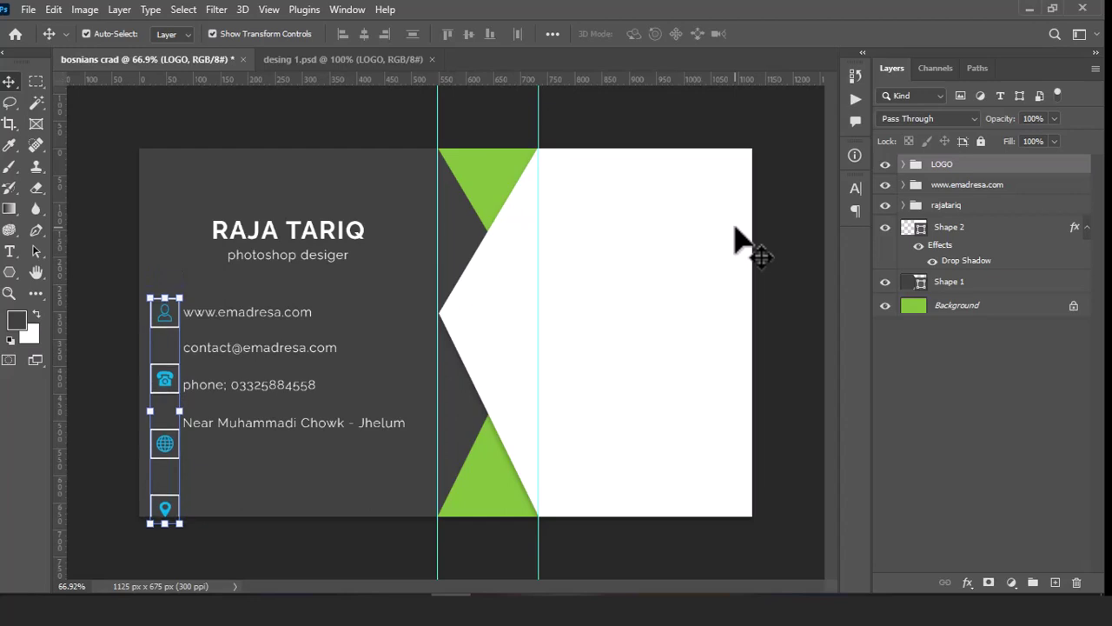
left_click(102, 215)
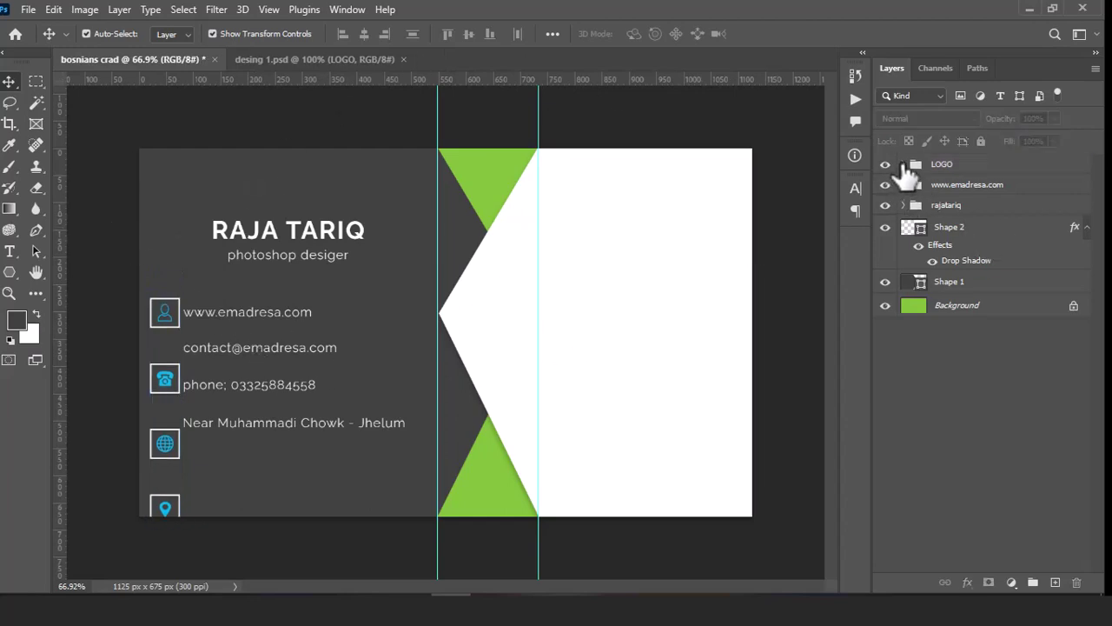
left_click(902, 165)
left_click(923, 185)
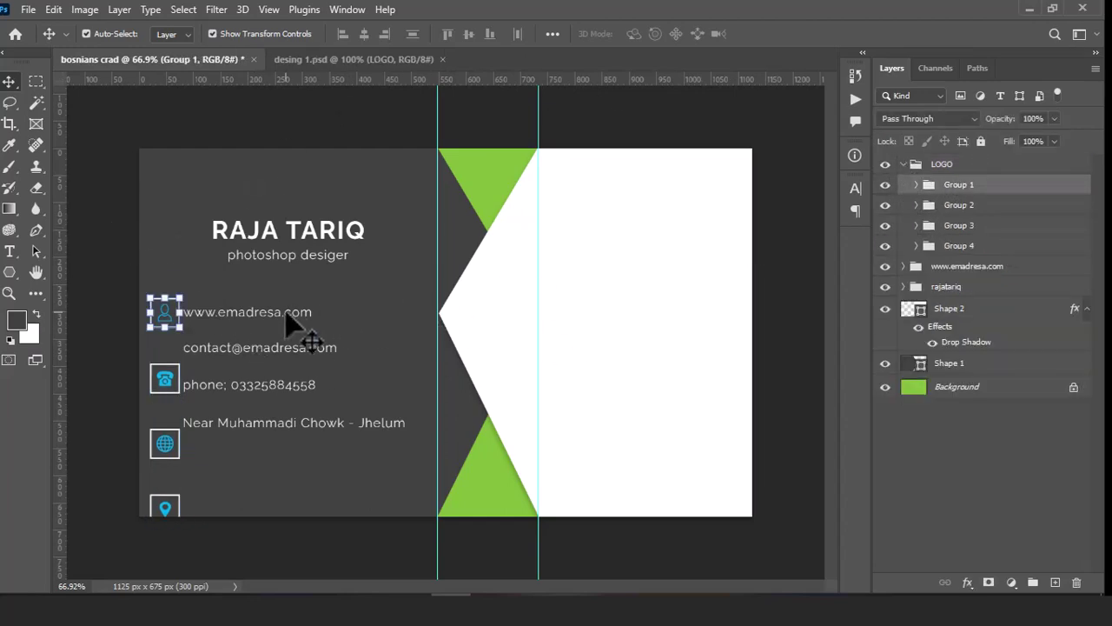
left_click(287, 315)
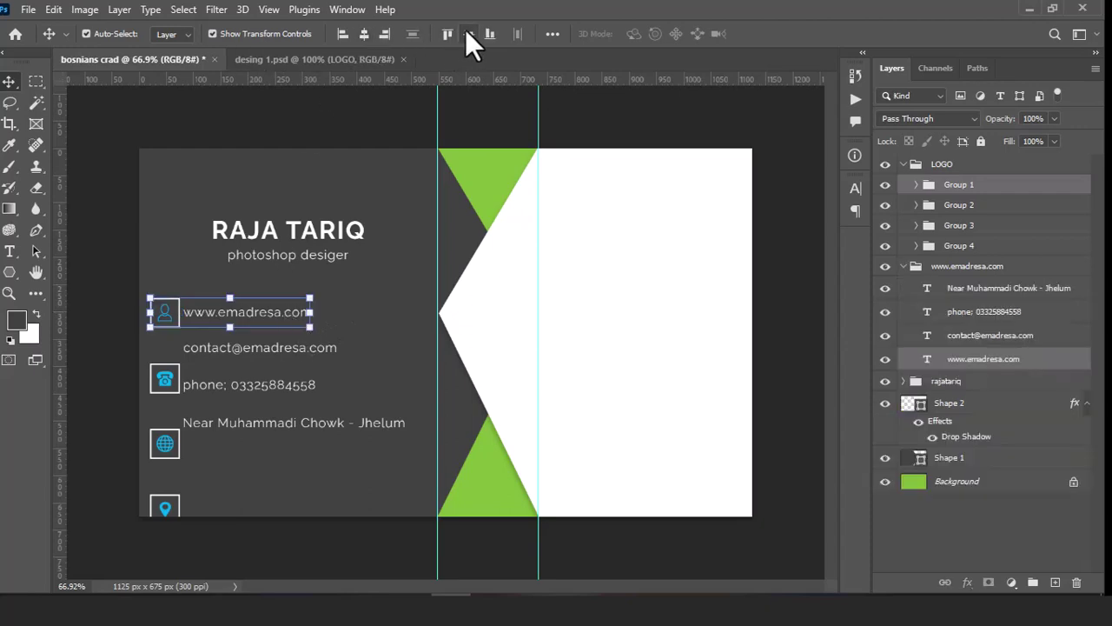
left_click(113, 140)
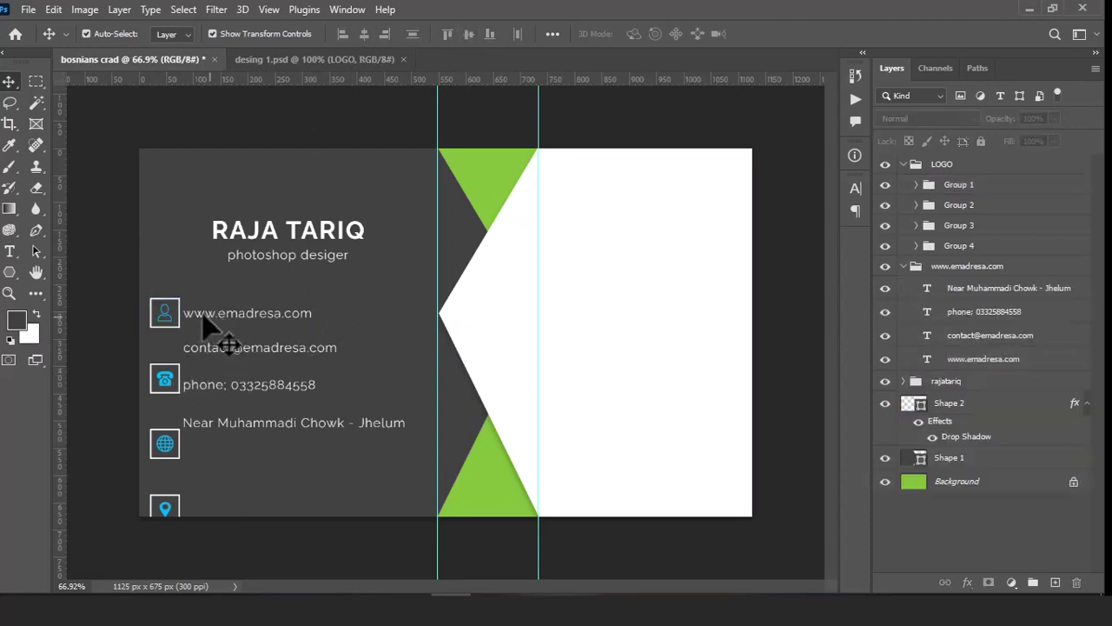
left_click(956, 193)
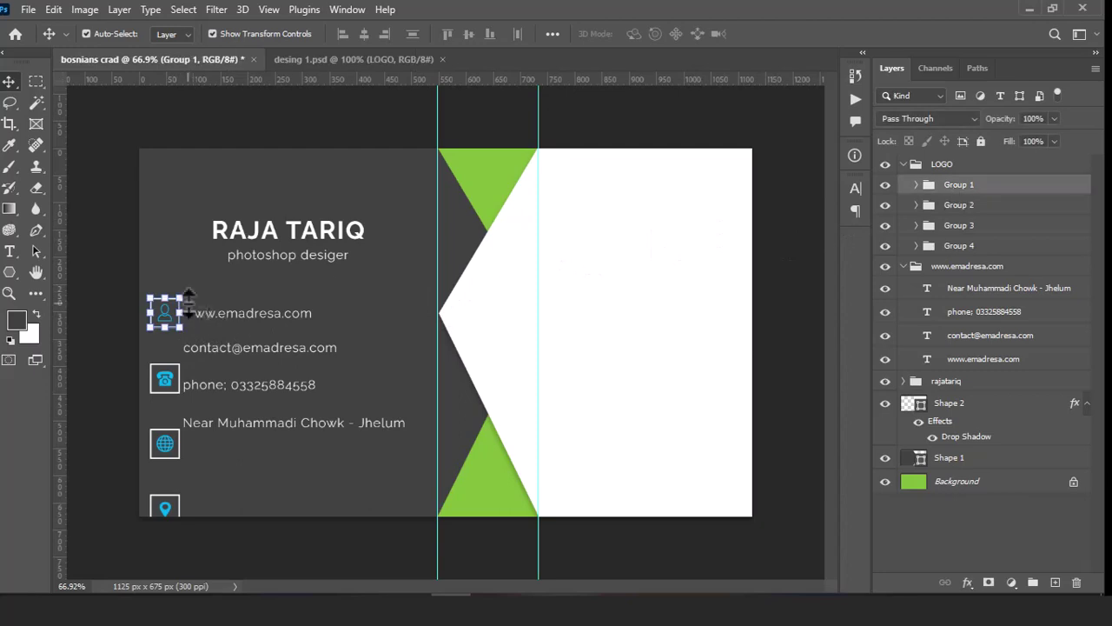
left_click(231, 317, "shift")
key("shift+Up")
key("shift+Up")
key("shift+Up")
key("shift+Up")
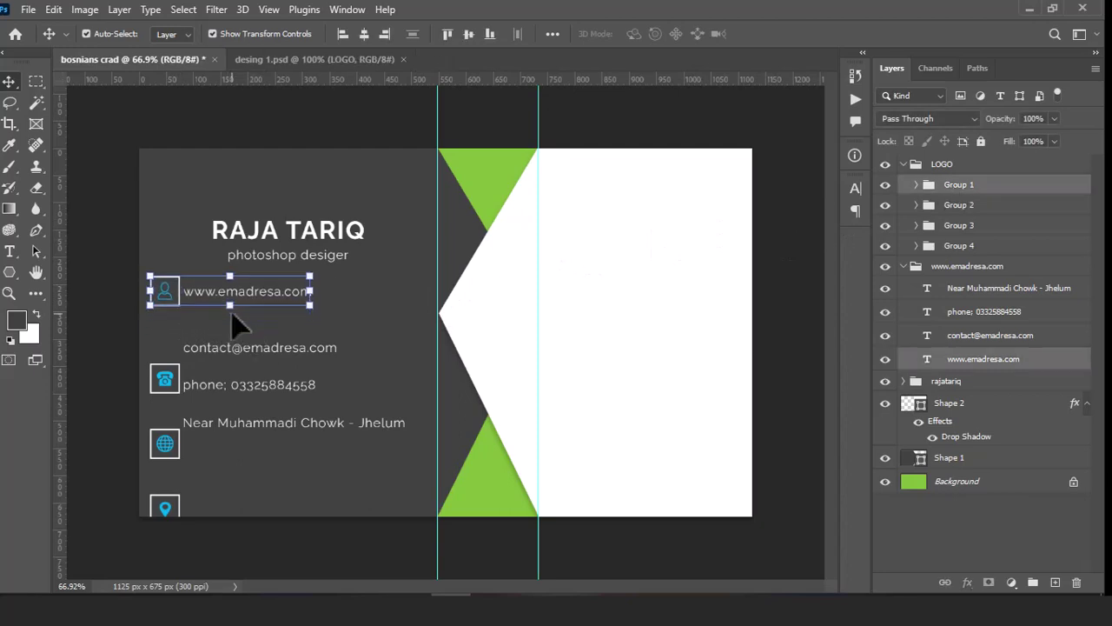
key("shift+Right")
key("shift+Right")
key("shift+Right")
key("shift+Right")
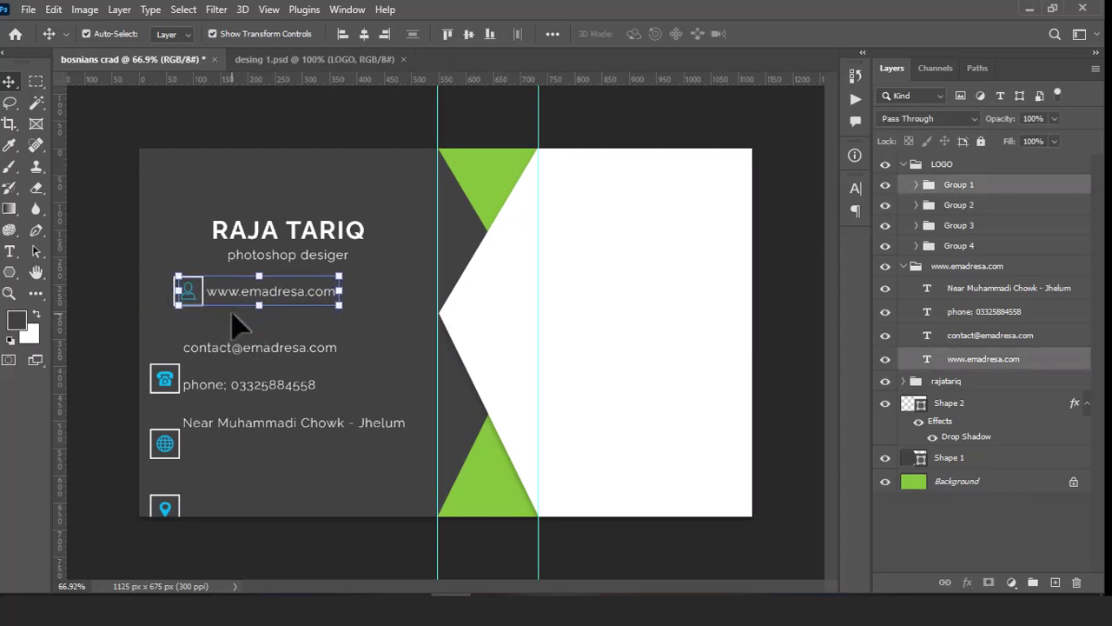
key("shift+Right")
key("shift+Right")
key("shift+Right")
key("shift+Down")
key("shift+Down")
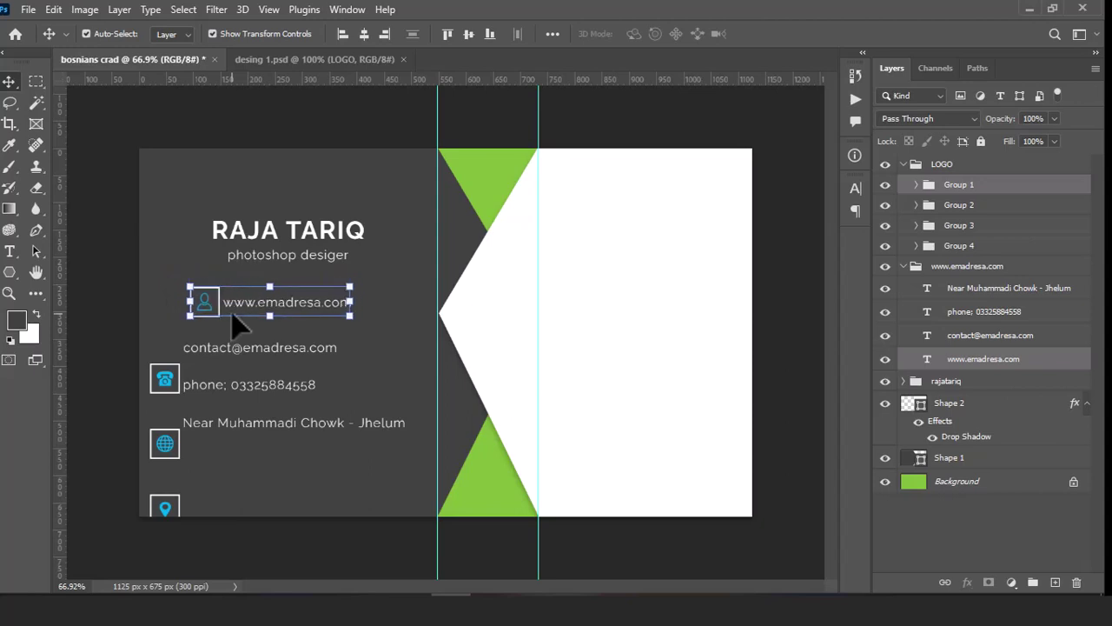
left_click(126, 339)
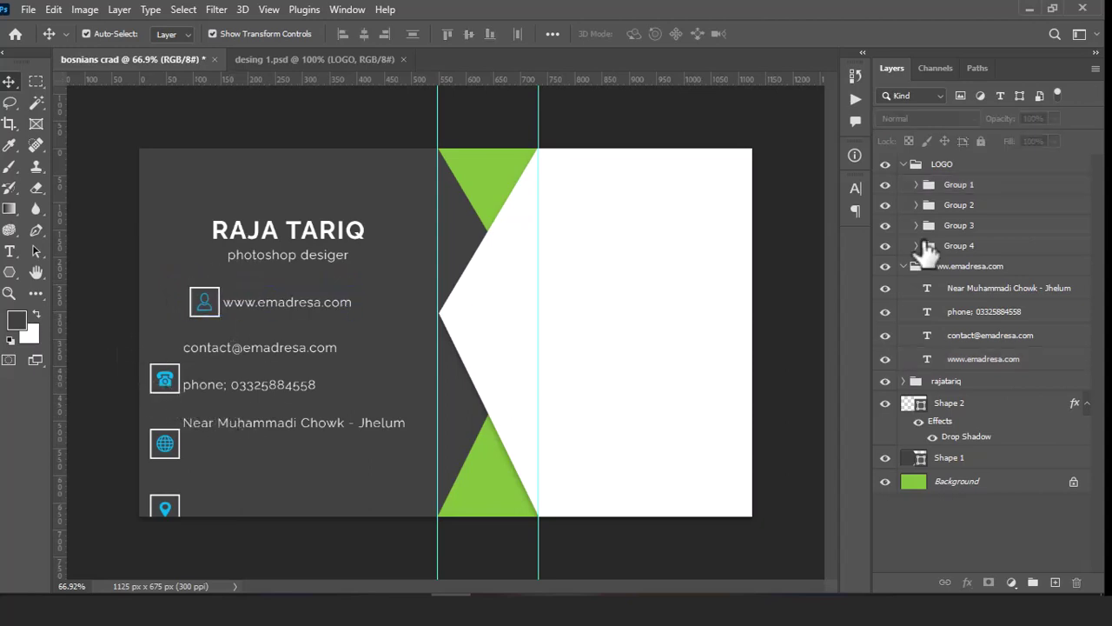
Step: Vertically centre the phone icon with the e-mail line and shift the pair right
left_click(959, 207)
left_click(280, 350, "shift")
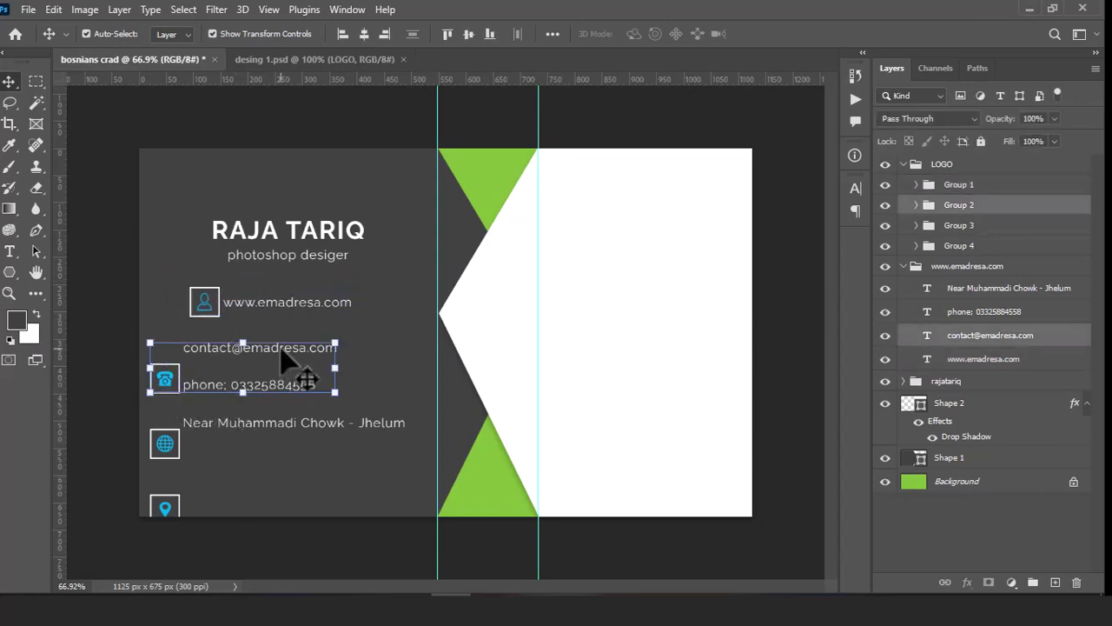
key("Up")
key("Up")
key("Up")
key("Up")
key("Up")
key("Up")
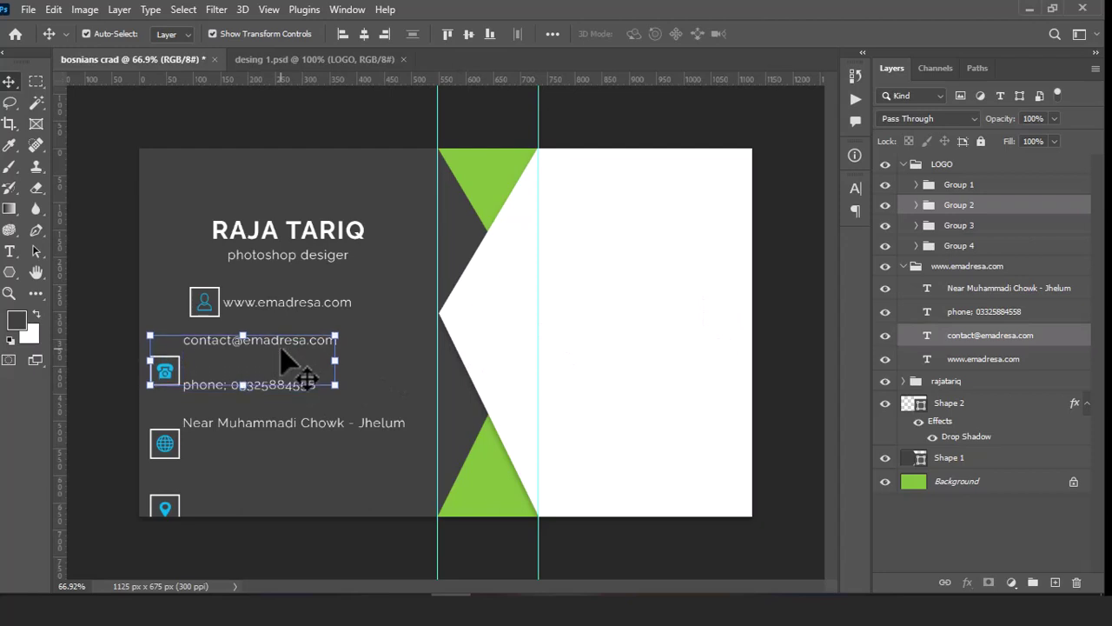
key("Up")
key("Up")
key("Up")
left_click(466, 32)
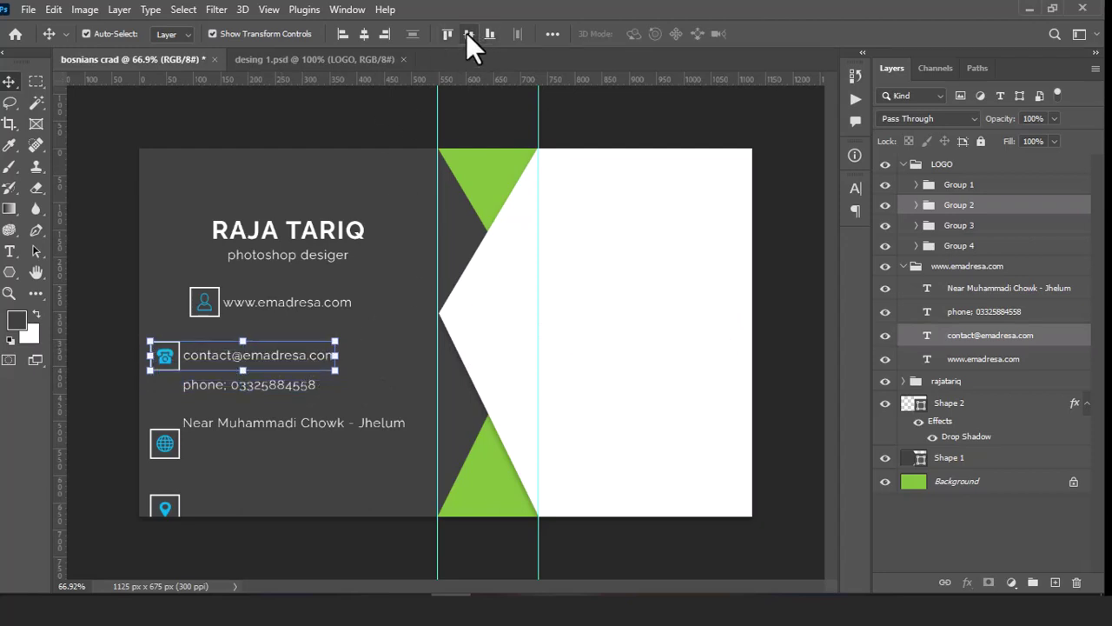
key("Right")
key("Right")
key("Right")
key("Right")
key("Right")
key("Right")
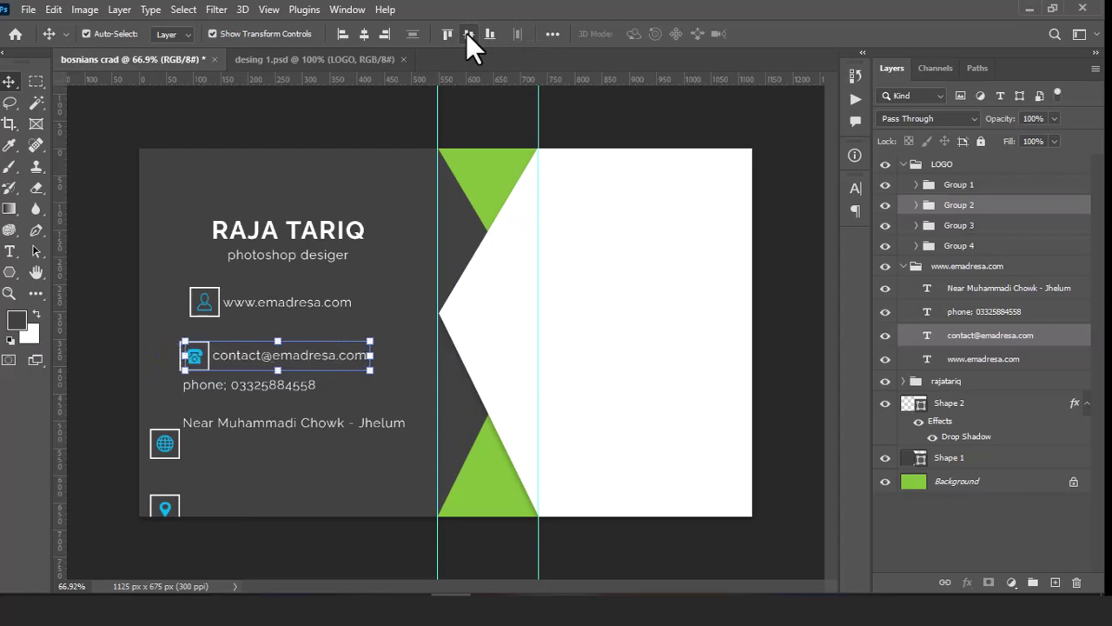
key("Right")
key("Right")
key("Right")
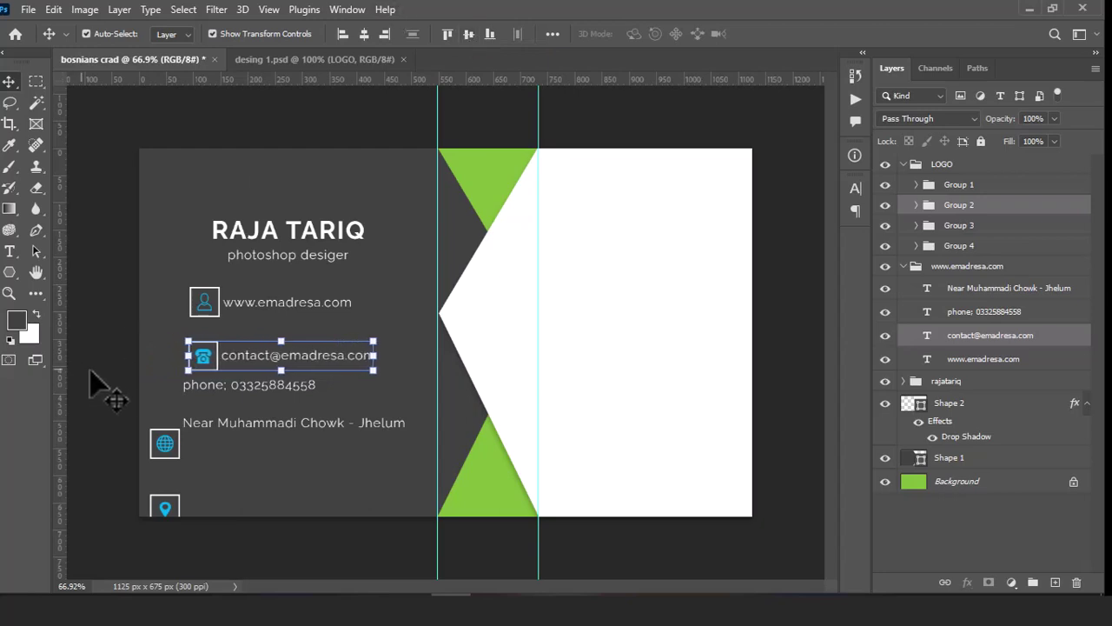
left_click(99, 384)
Step: Raise the globe icon, centre it vertically with the address line, and nudge both right
left_click(956, 225)
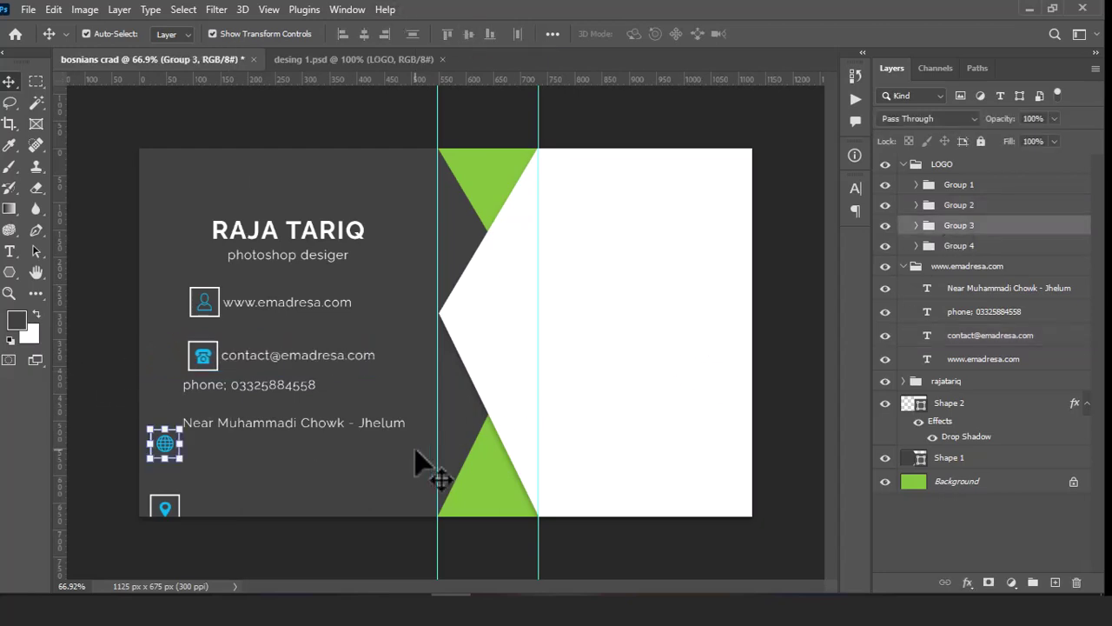
key("shift+Up")
key("shift+Up")
key("shift+Up")
left_click(323, 424)
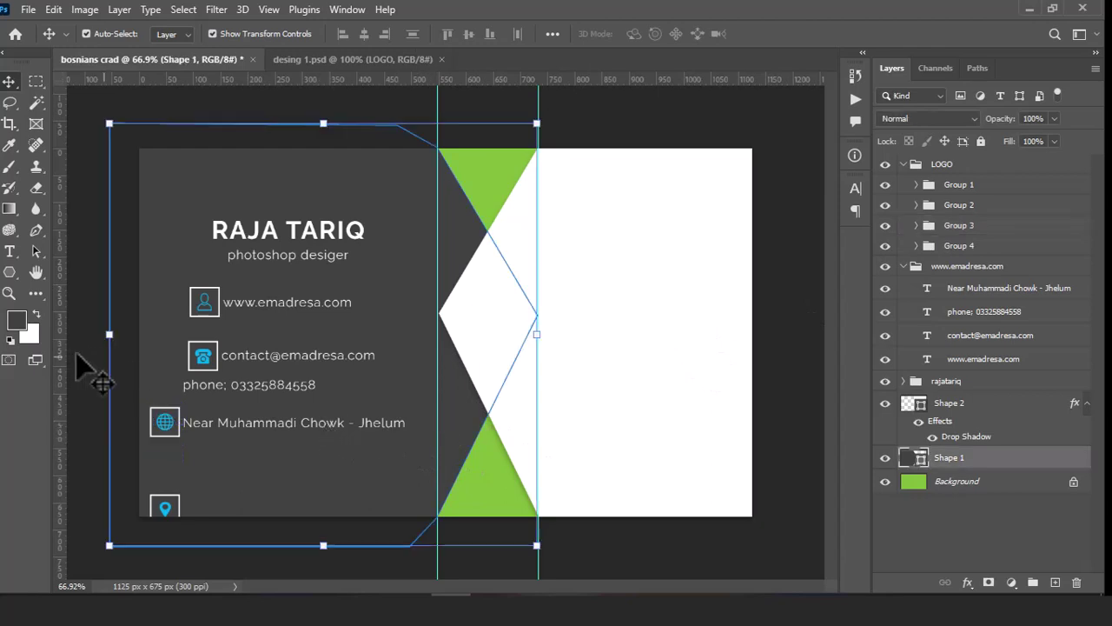
left_click(77, 352)
left_click(973, 226)
left_click(291, 423, "shift")
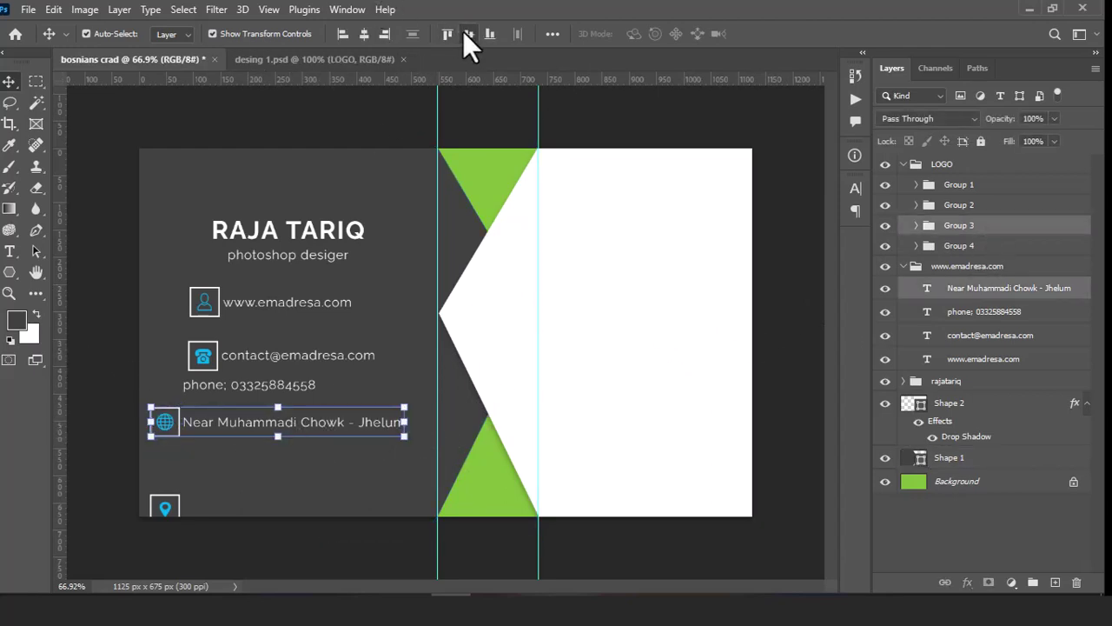
key("shift+Right")
key("shift+Right")
key("shift+Right")
key("shift+Right")
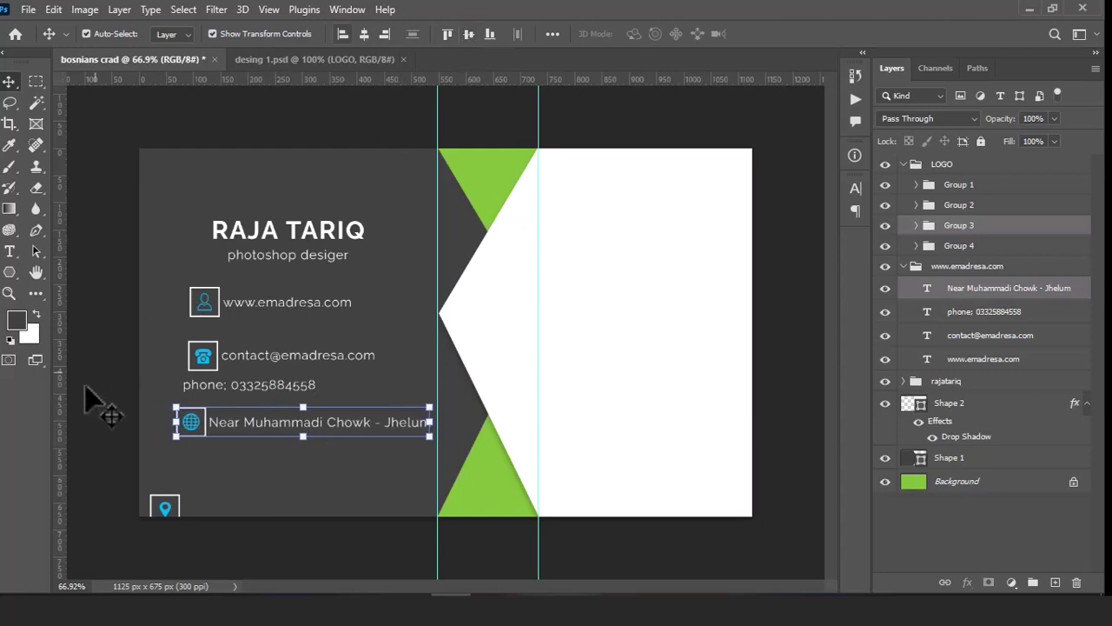
left_click(74, 408)
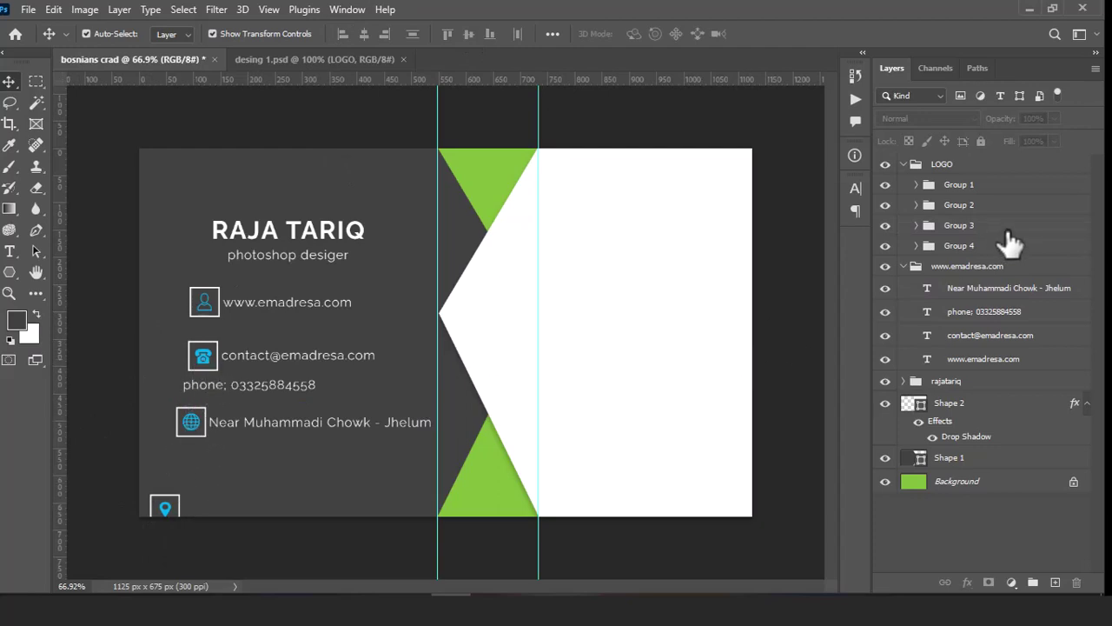
Step: Move the phone icon beside the phone number and vertically centre the pair
left_click(956, 225)
key("shift+Left")
key("shift+Left")
key("shift+Left")
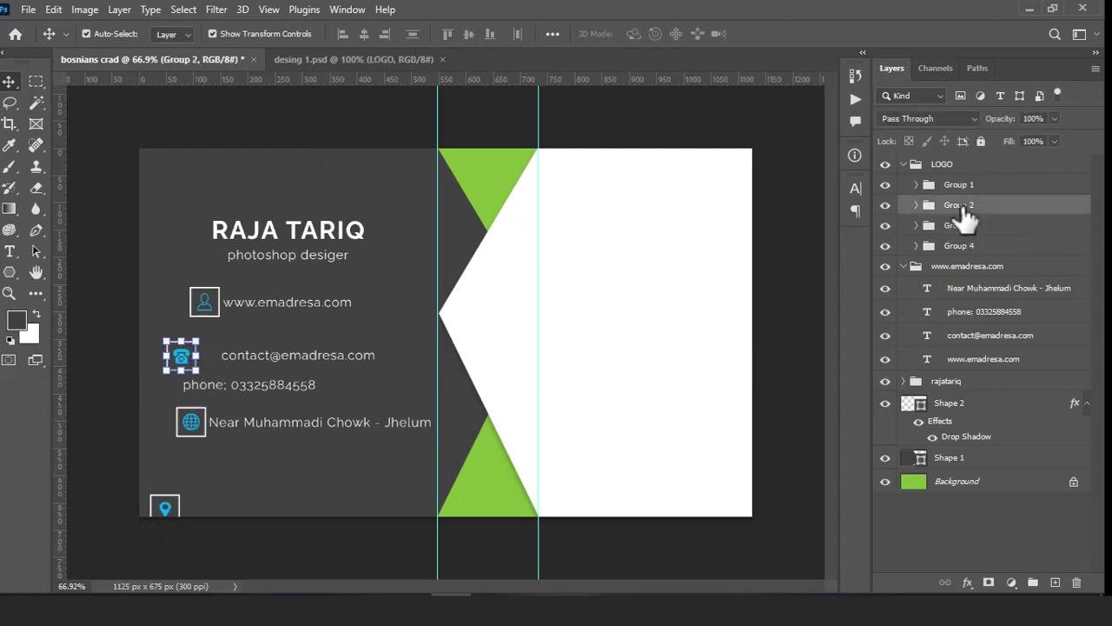
key("shift+Left")
key("shift+Down")
key("shift+Down")
key("shift+Down")
key("shift+Left")
key("shift+Down")
key("shift+Up")
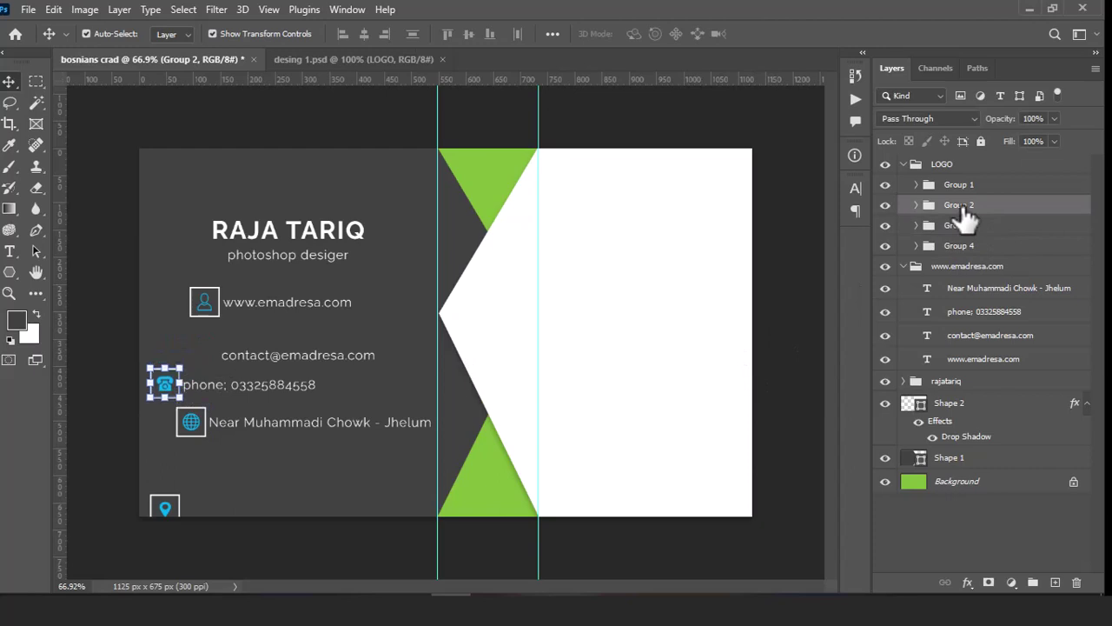
left_click(286, 395, "shift")
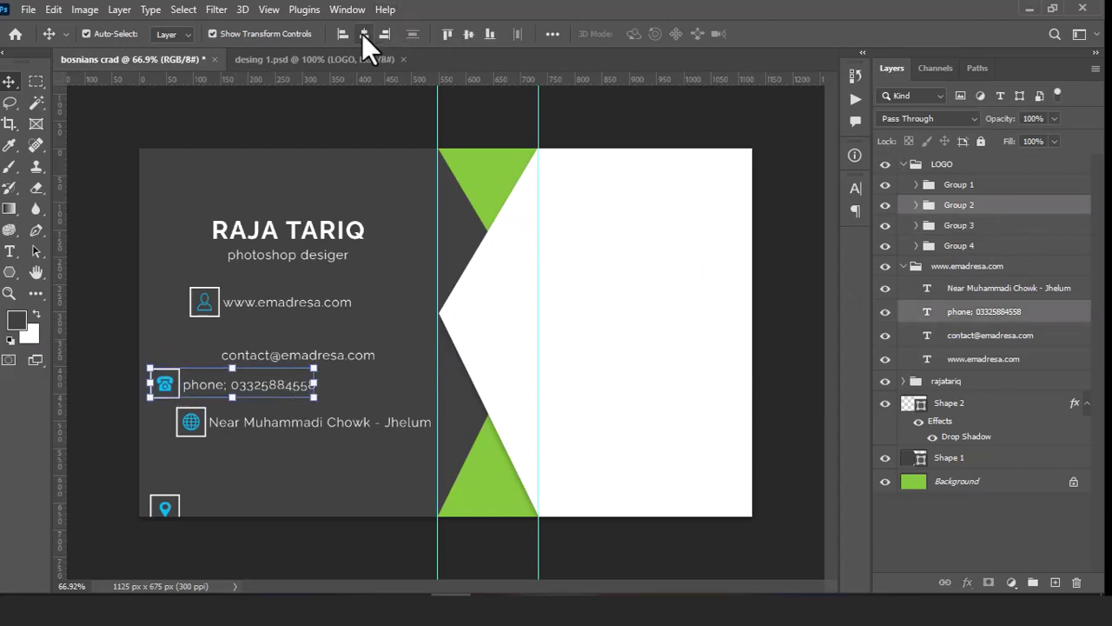
left_click(469, 33)
key("shift+Right")
key("shift+Right")
key("shift+Right")
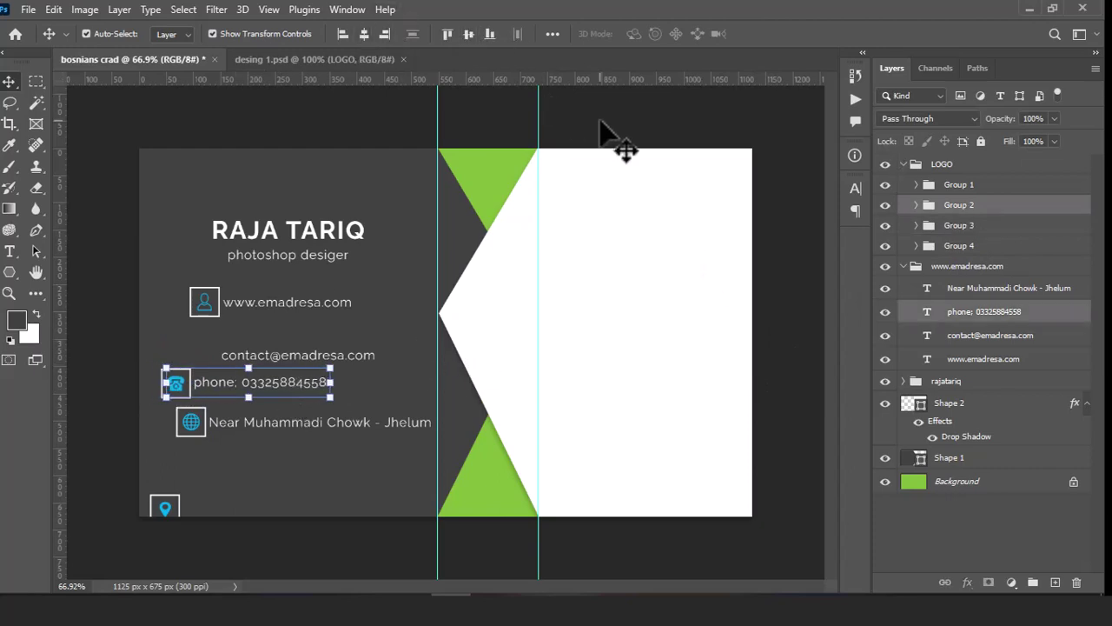
key("shift+Right")
key("shift+Right")
key("shift+Right")
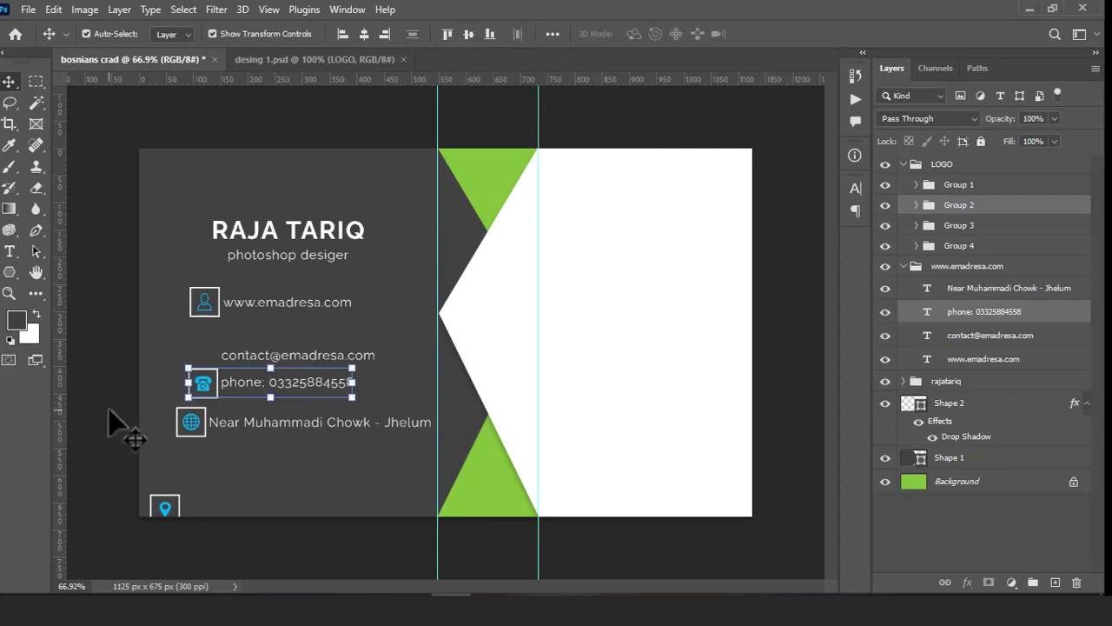
left_click(117, 426)
Step: Move the globe icon beside the contact email and vertically centre the pair
left_click(972, 225)
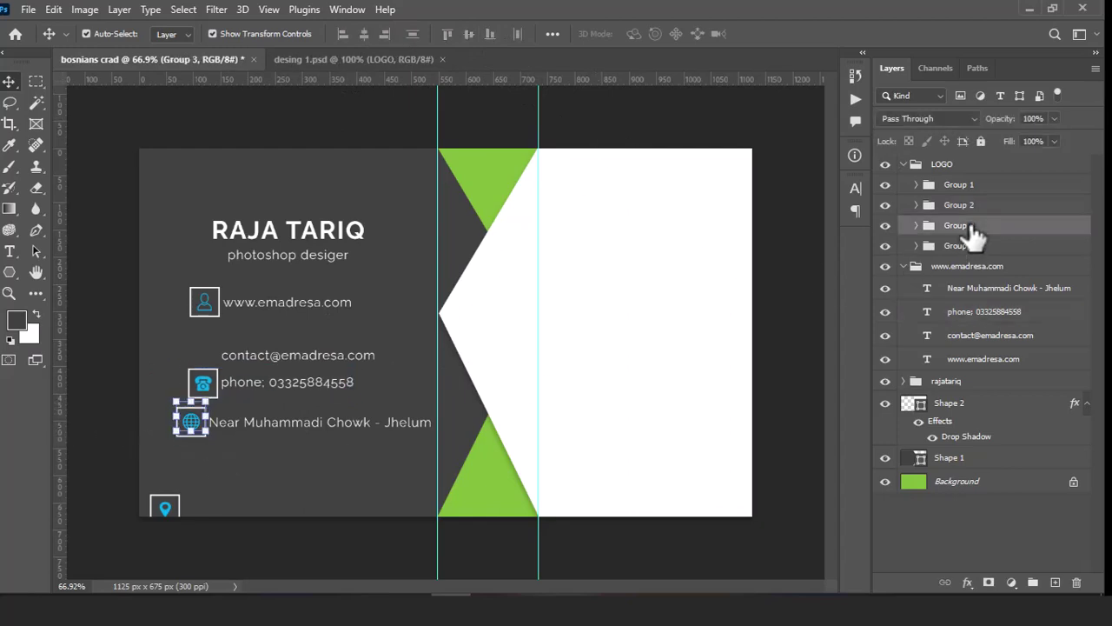
key("shift+Up")
key("shift+Up")
key("shift+Up")
key("shift+Up")
key("shift+Up")
key("shift+Up")
key("shift+Up")
key("shift+Up")
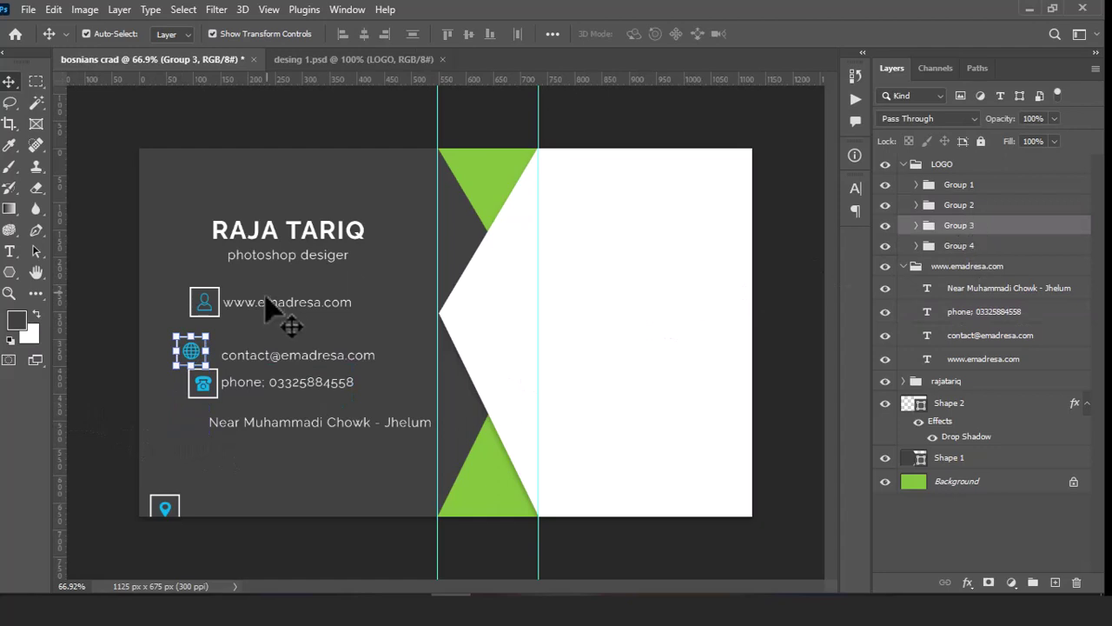
left_click(292, 359, "shift")
left_click(469, 33)
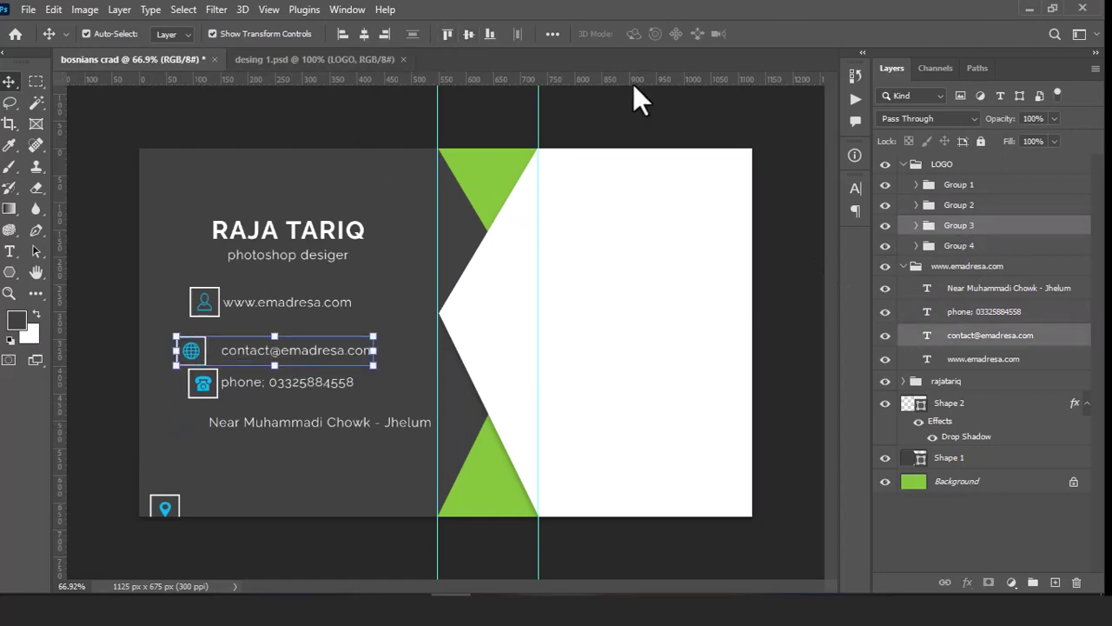
key("shift+Right")
key("shift+Right")
key("shift+Right")
key("shift+Up")
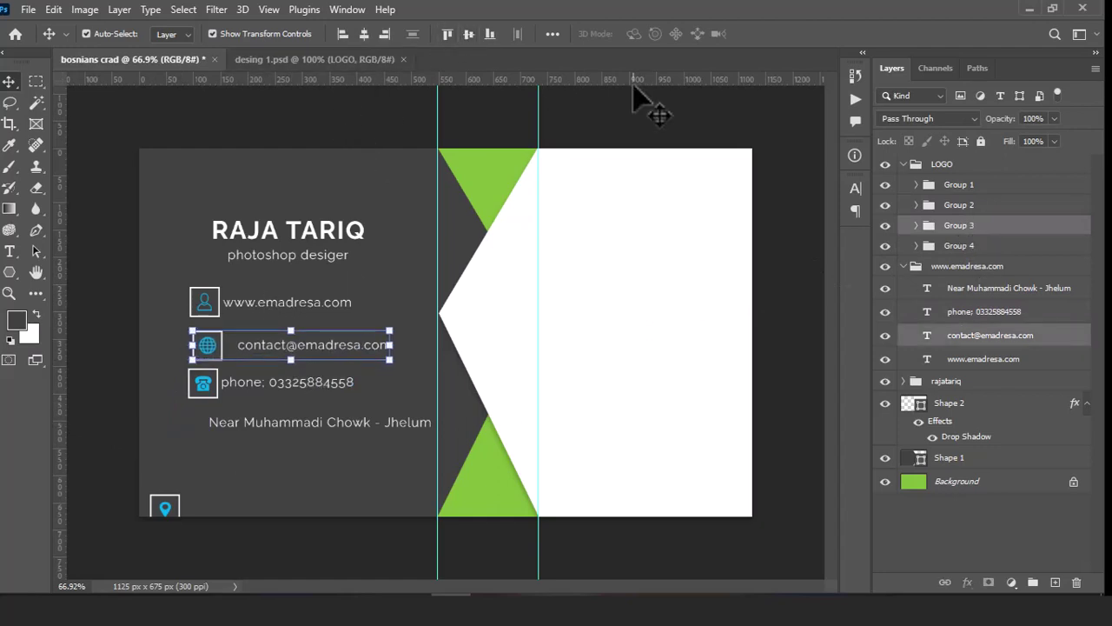
key("shift+Left")
key("shift+Up")
key("Down")
key("Down")
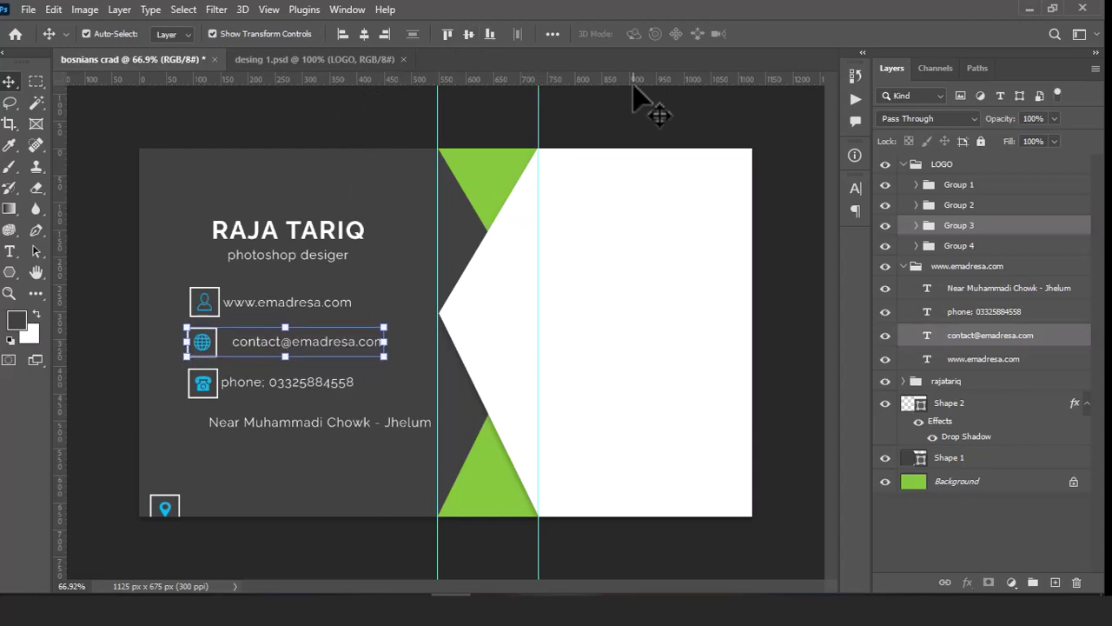
key("Down")
key("Down")
key("Right")
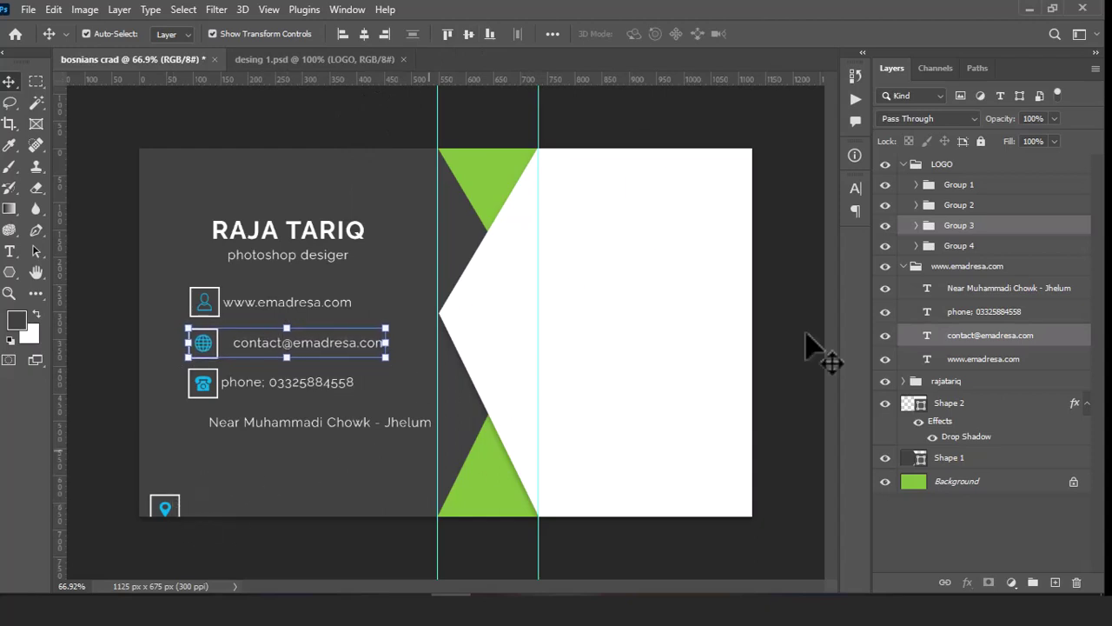
Step: Nudge the location pin icon up beside the address line
left_click(945, 246)
key("shift+Up")
key("shift+Up")
key("shift+Up")
key("shift+Up")
key("shift+Up")
key("shift+Up")
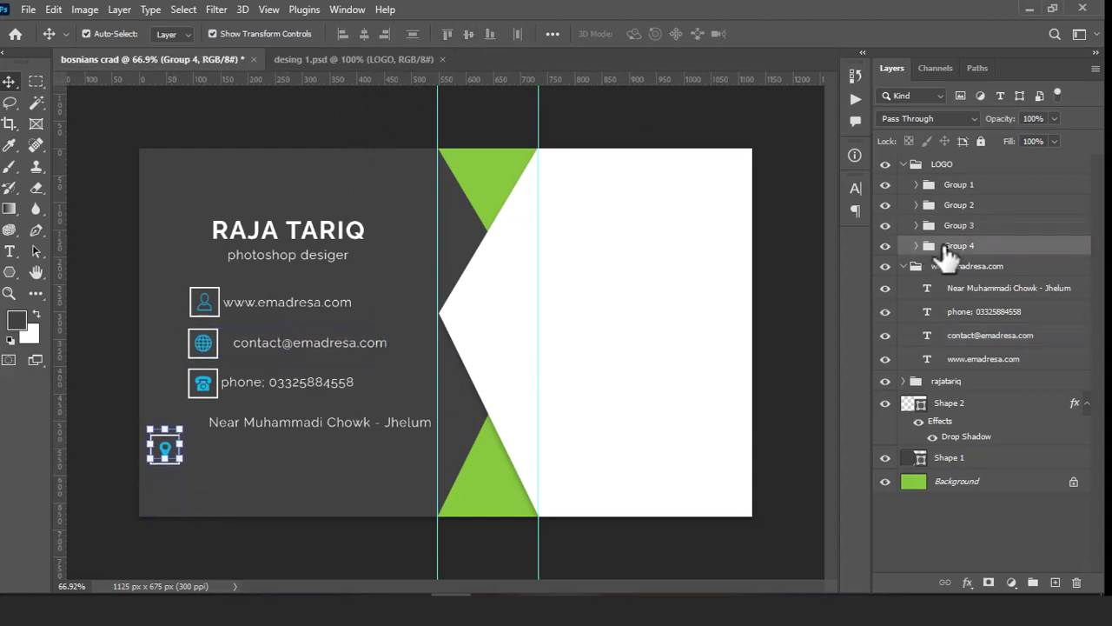
key("shift+Up")
key("shift+Up")
key("shift+Up")
key("shift+Right")
key("shift+Right")
key("shift+Right")
key("shift+Right")
key("shift+Right")
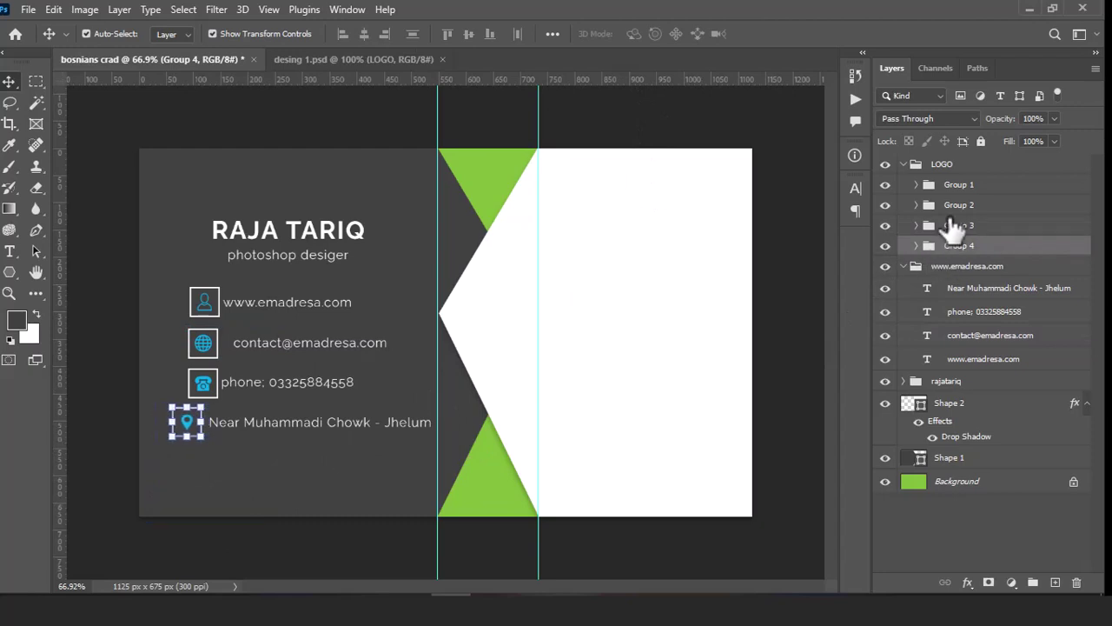
Step: Left-align the four contact icon groups into one column
left_click(955, 193, "shift")
left_click(345, 33)
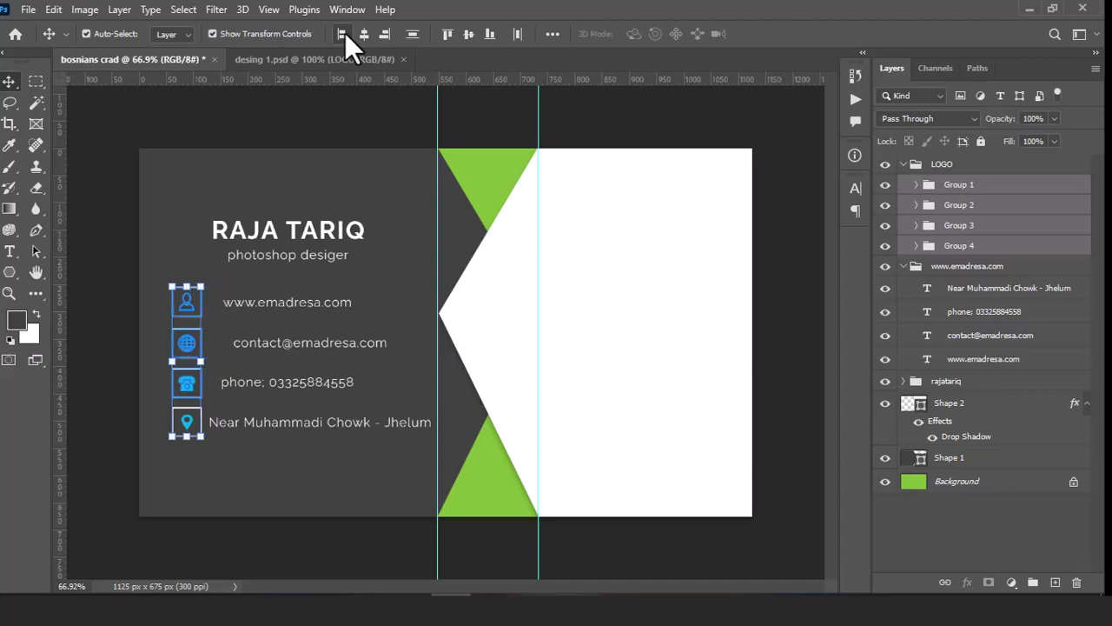
left_click(117, 306)
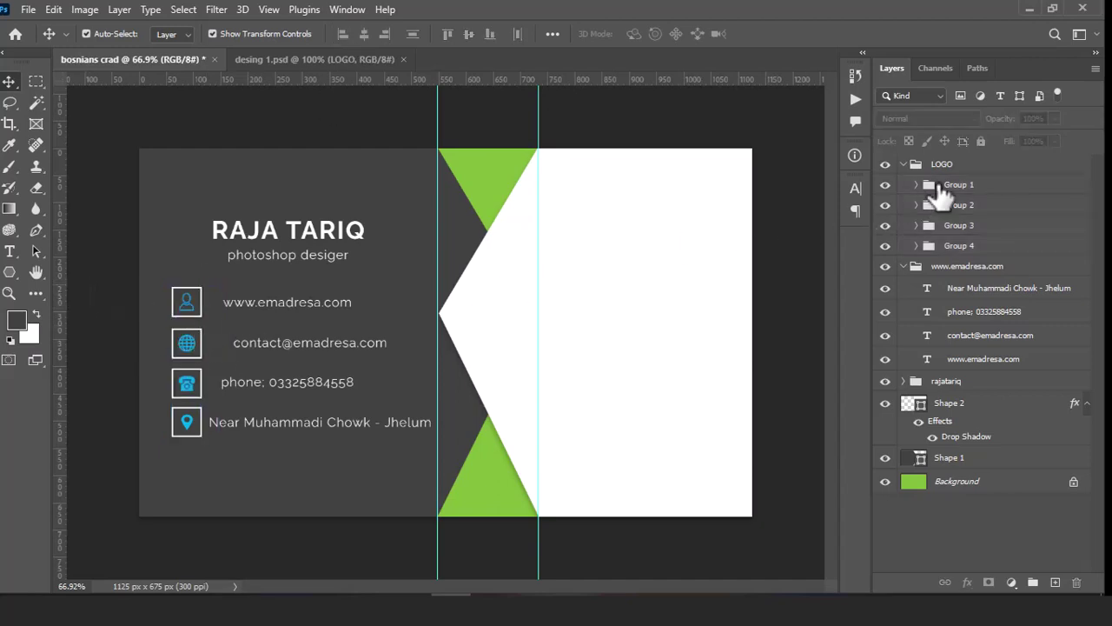
left_click(955, 184)
left_click(269, 303, "shift")
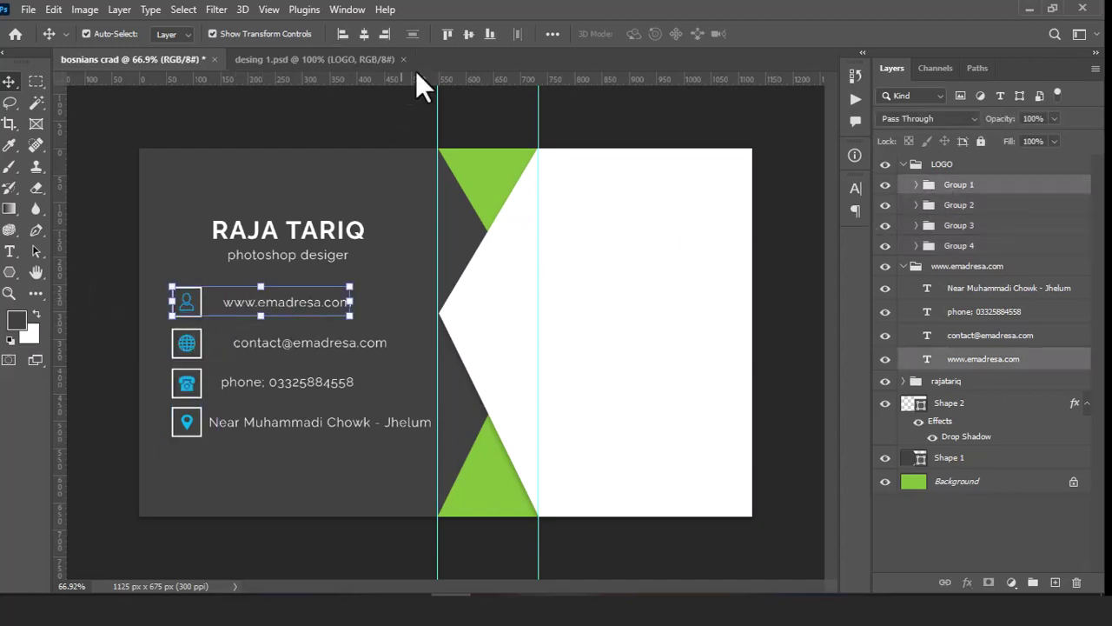
left_click(465, 33)
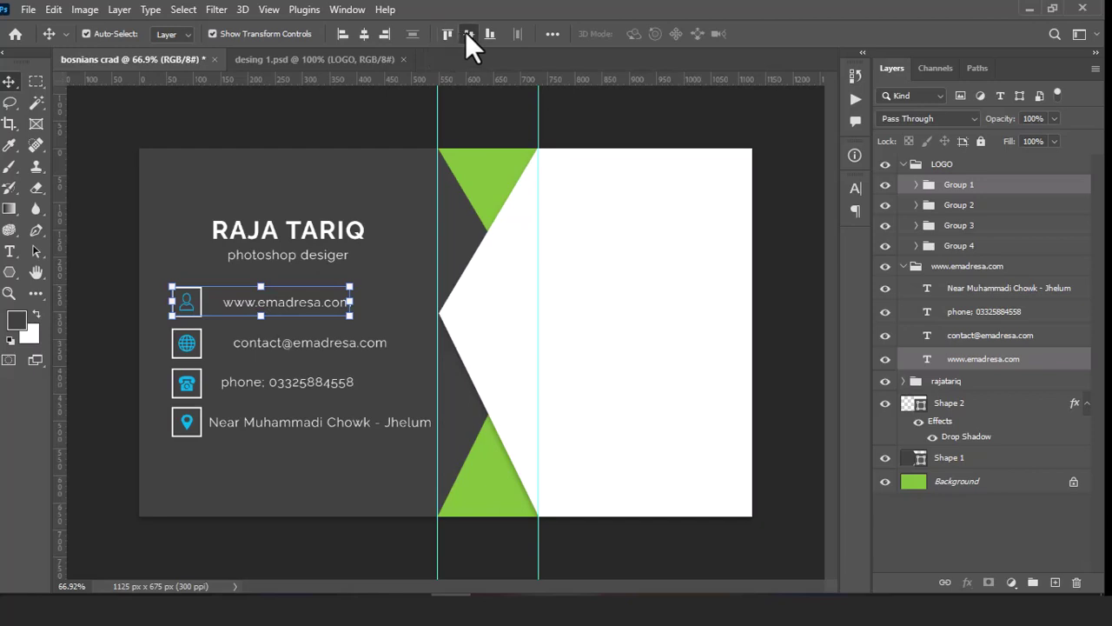
left_click(111, 228)
Step: Left-align the website, email, phone and address text lines
left_click(276, 305, "shift")
left_click(296, 345, "shift")
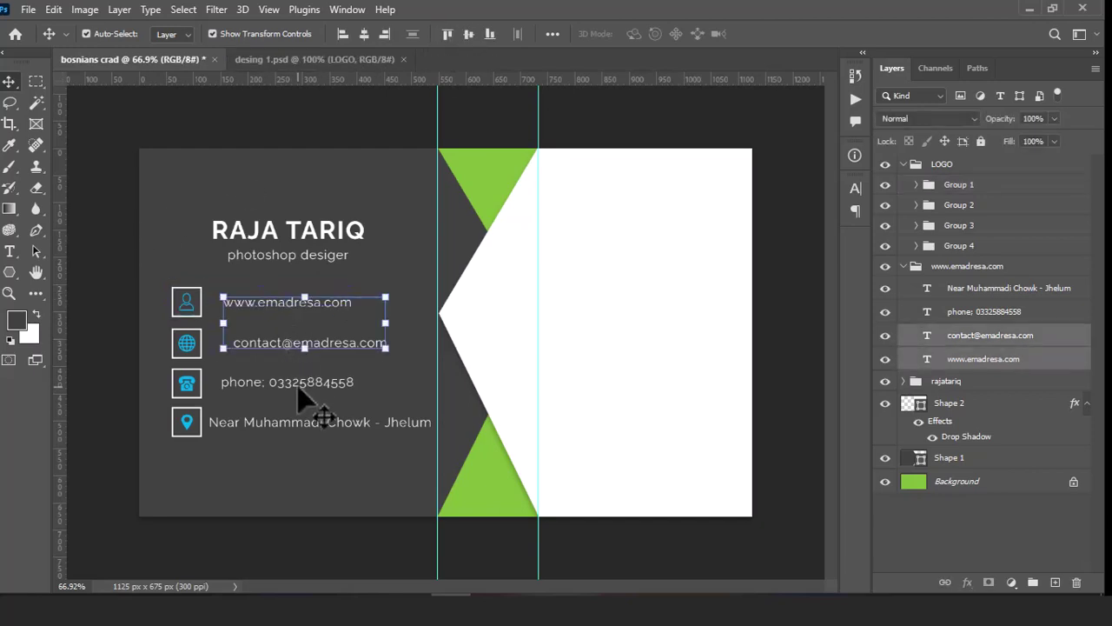
left_click(304, 383, "shift")
left_click(308, 441, "shift")
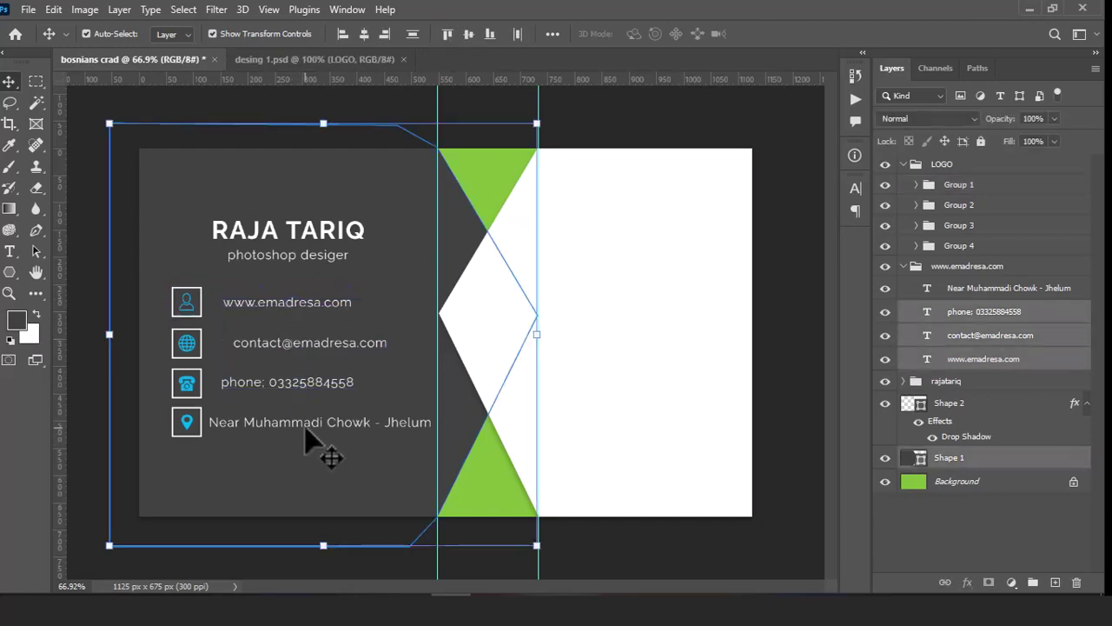
left_click(79, 385)
left_click(291, 304)
left_click(309, 344, "shift")
left_click(310, 375, "shift")
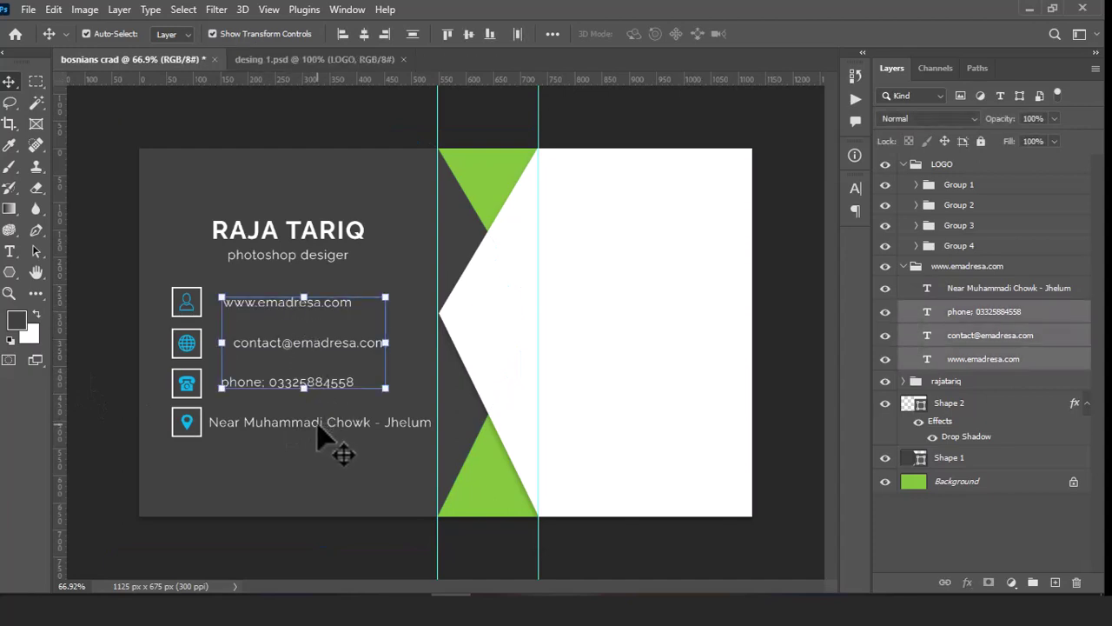
left_click(318, 424, "shift")
left_click(346, 33)
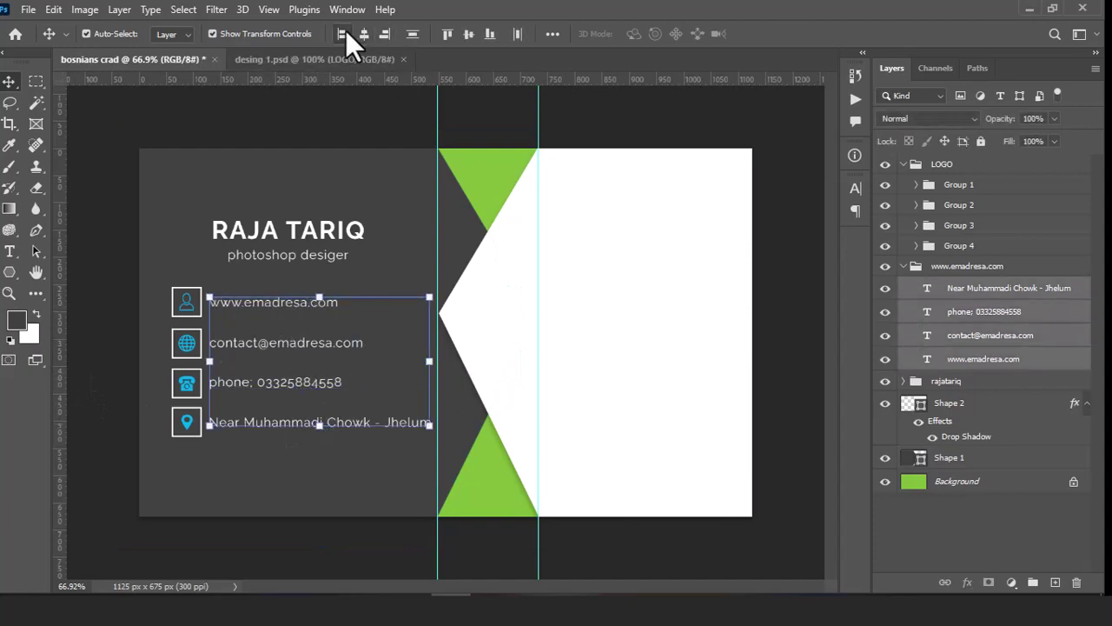
left_click(128, 287)
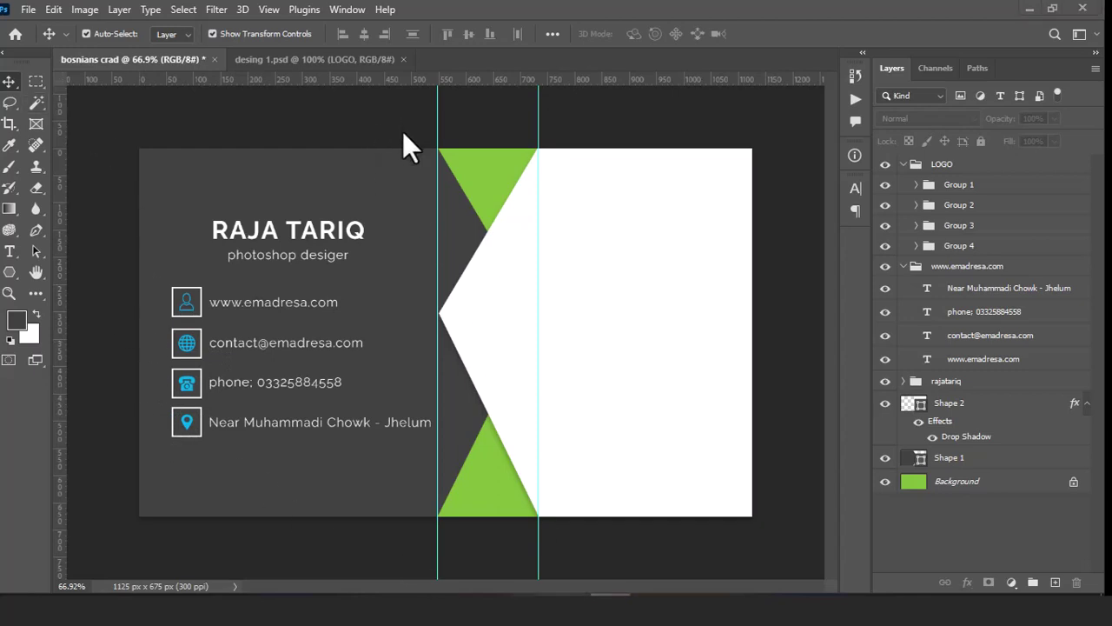
Step: Nudge the website row up and move the address row down
left_click(956, 186)
left_click(276, 304, "shift")
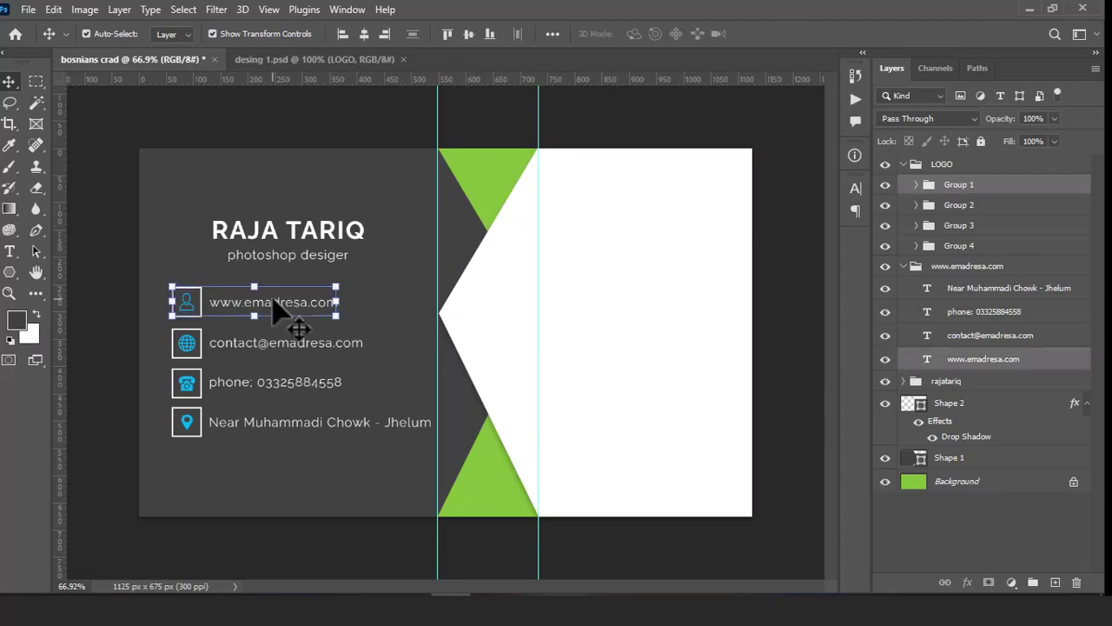
key("Up")
key("Up")
key("Up")
key("Up")
key("Up")
key("Up")
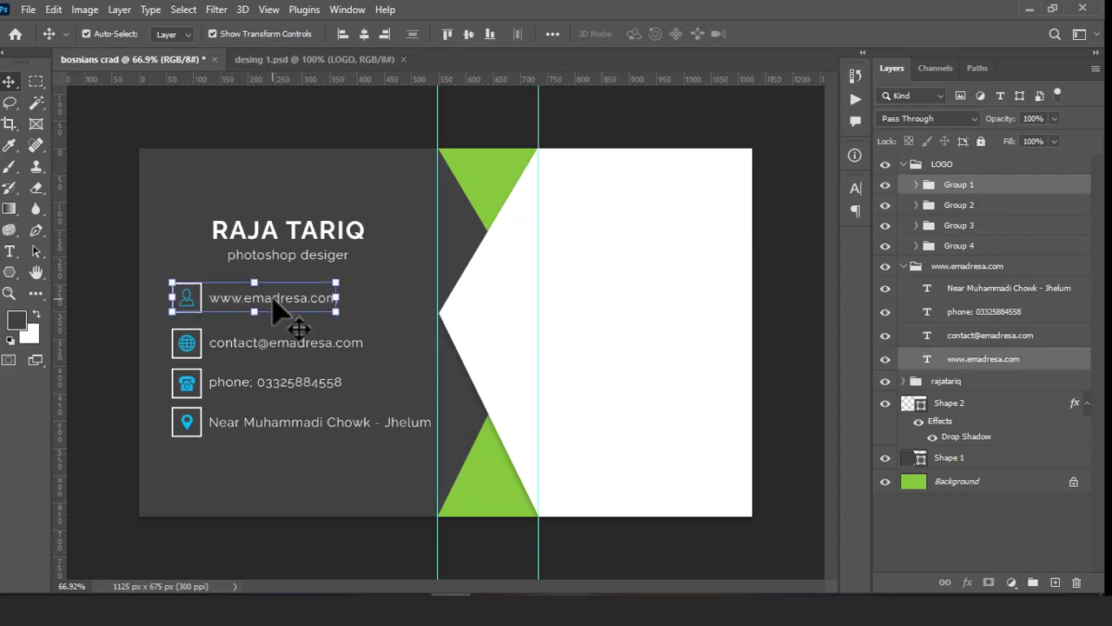
left_click(1003, 207)
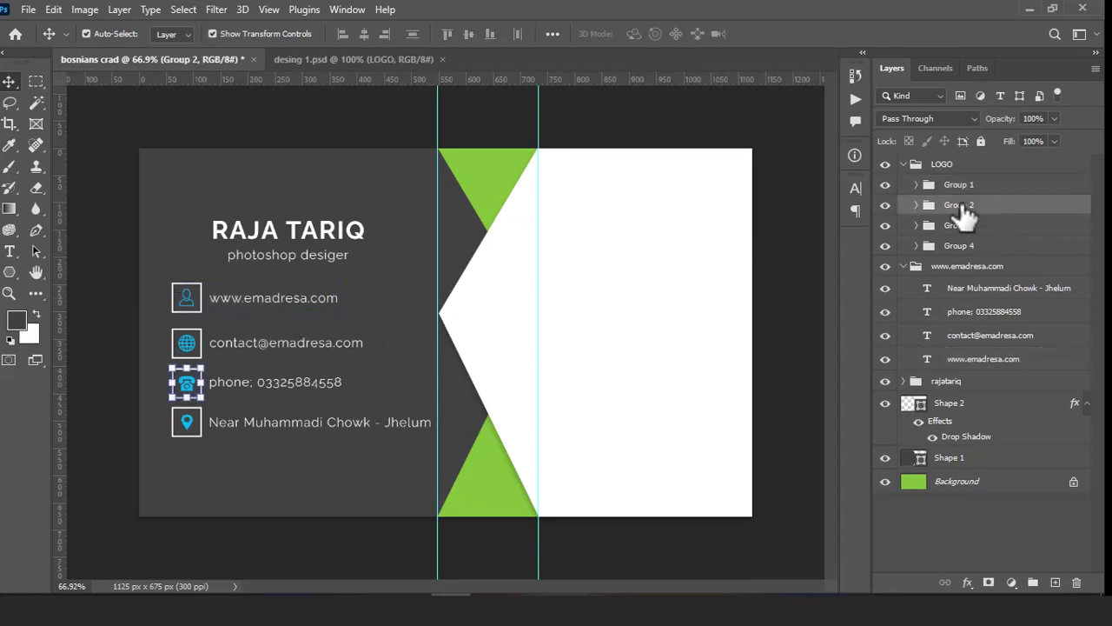
left_click(966, 225)
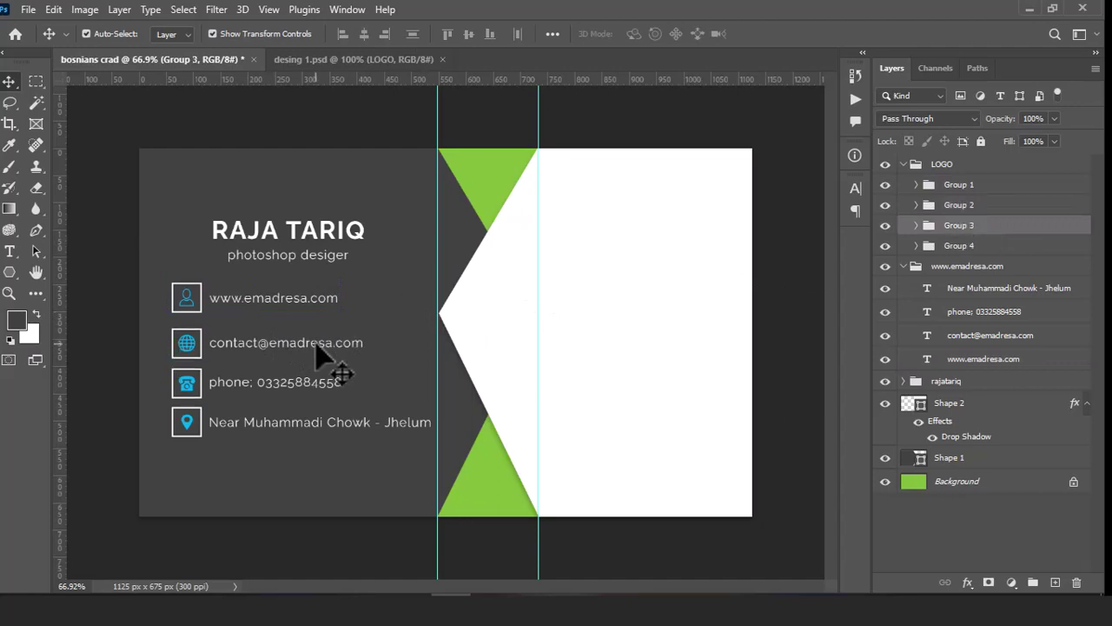
left_click(317, 352, "shift")
left_click(947, 247)
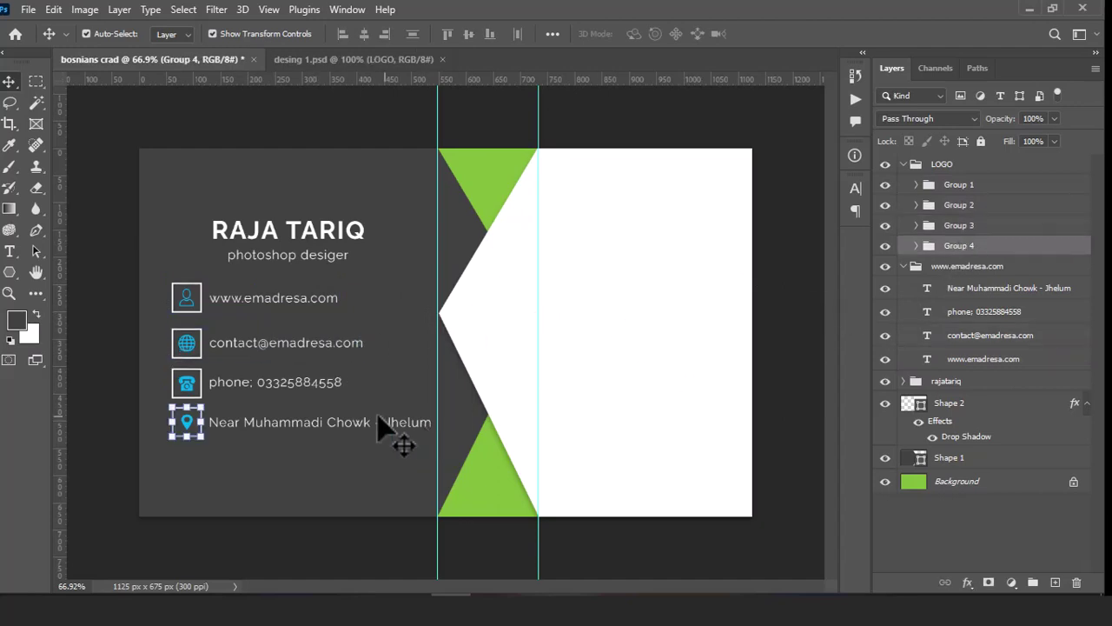
left_click(334, 427, "shift")
key("shift+Down")
key("shift+Down")
key("shift+Down")
key("shift+Down")
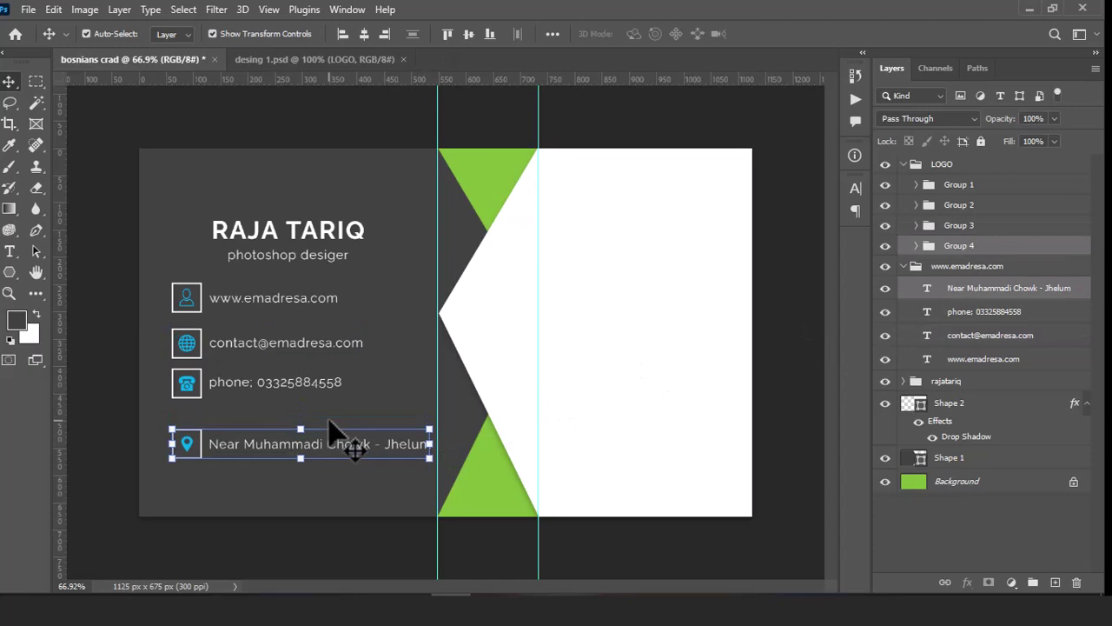
key("shift+Down")
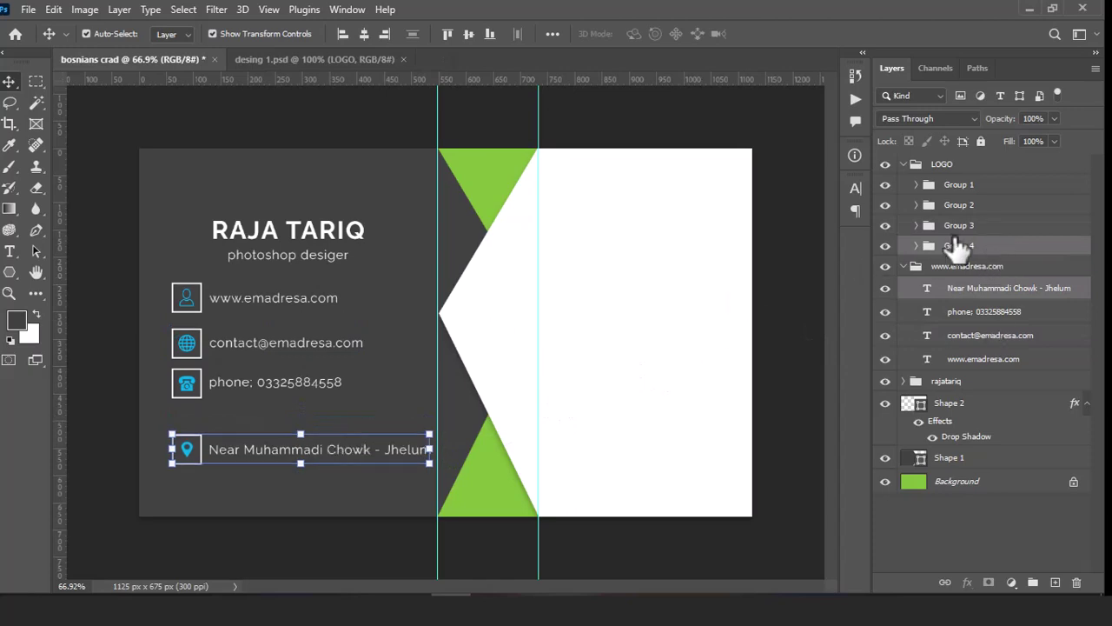
Step: Move Group 3 above Group 2 in the layer stack and shift the phone row lower
left_click(957, 233)
left_click(971, 208)
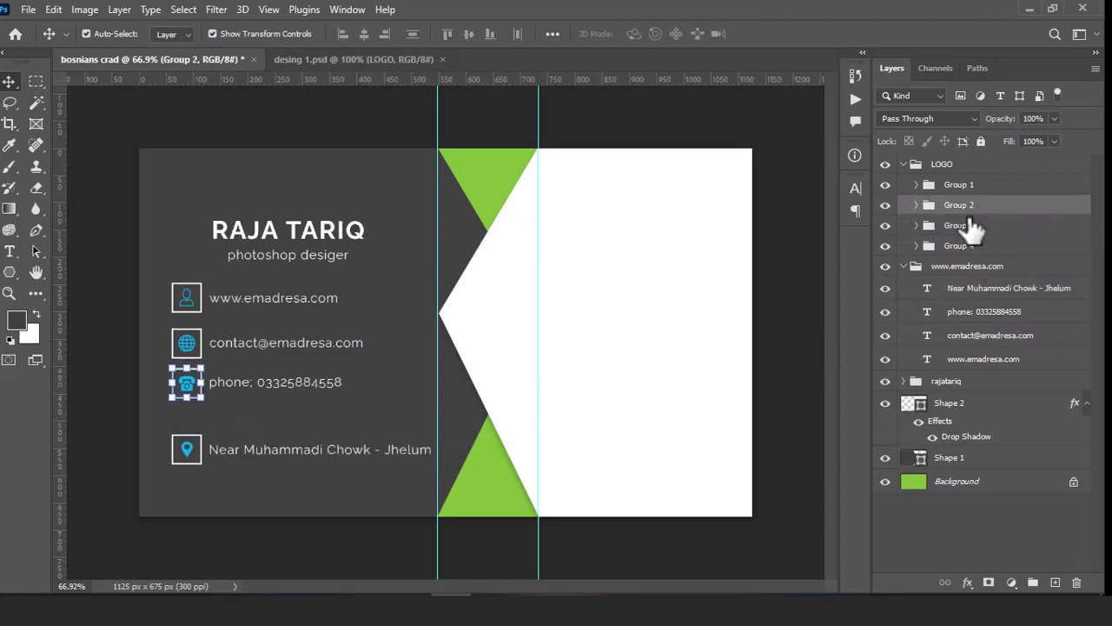
left_click(967, 227)
left_click_drag(965, 228, 962, 196)
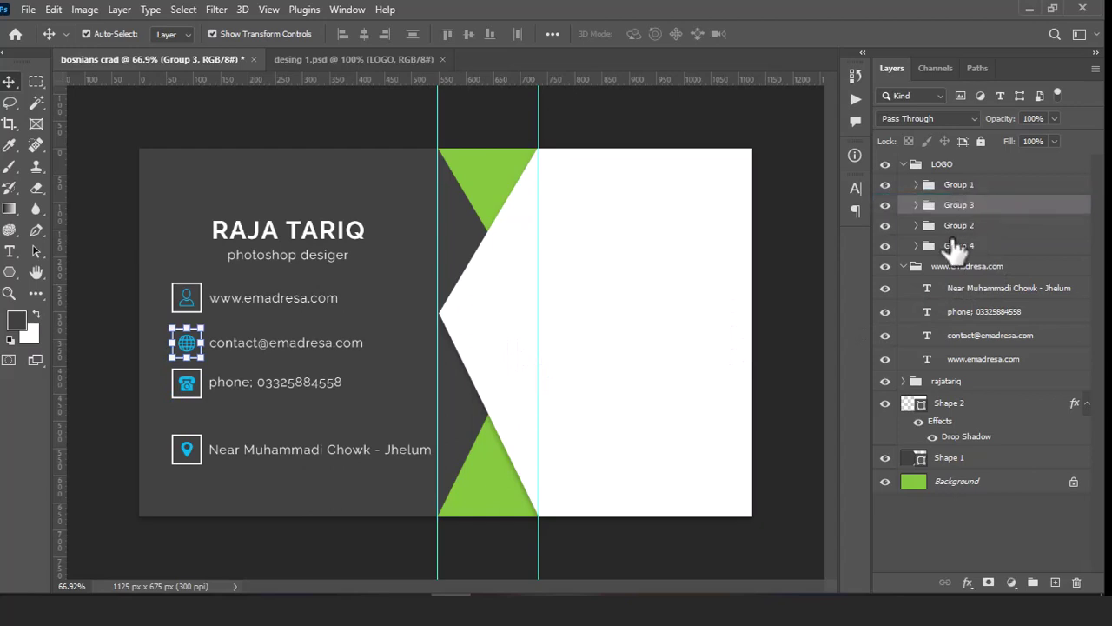
left_click(958, 226)
left_click(317, 389, "shift")
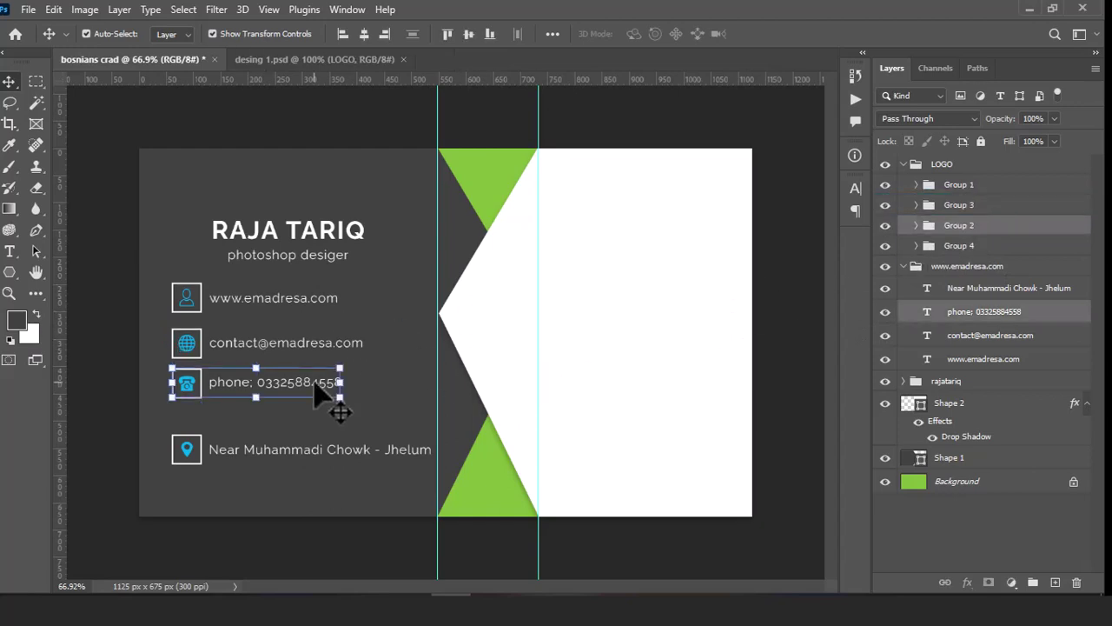
key("shift+Down")
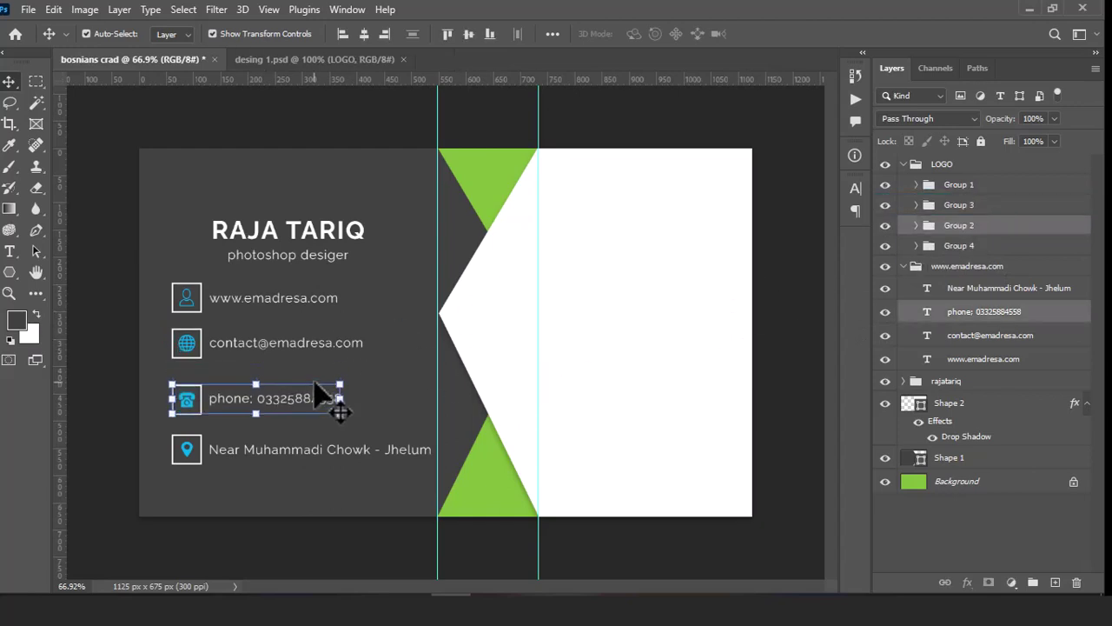
key("shift+Down")
key("Down")
key("Down")
key("Down")
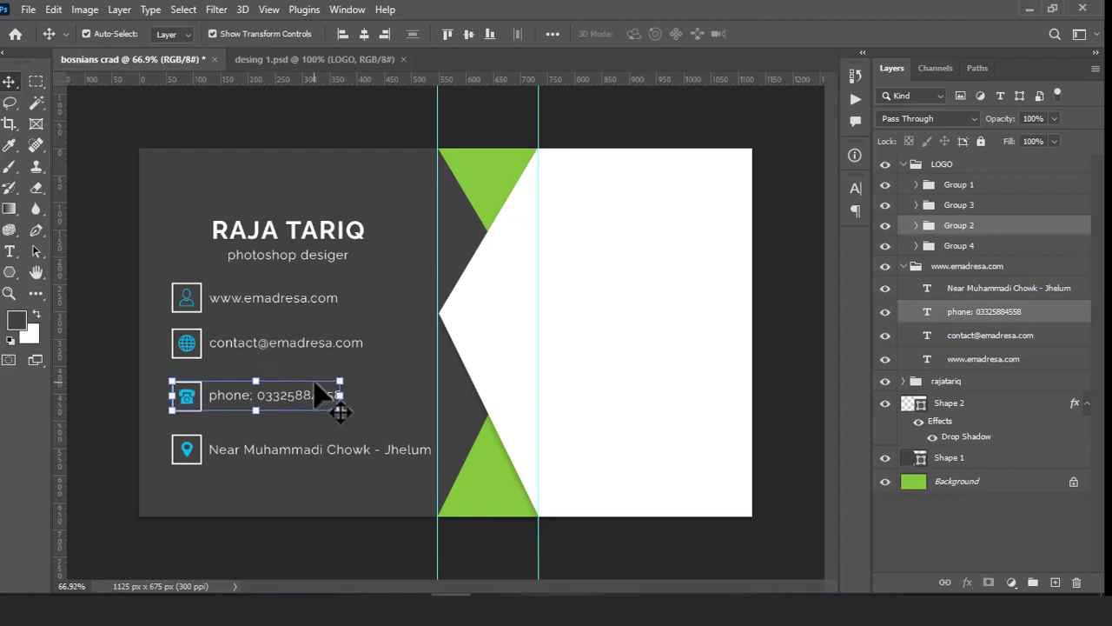
left_click(87, 381)
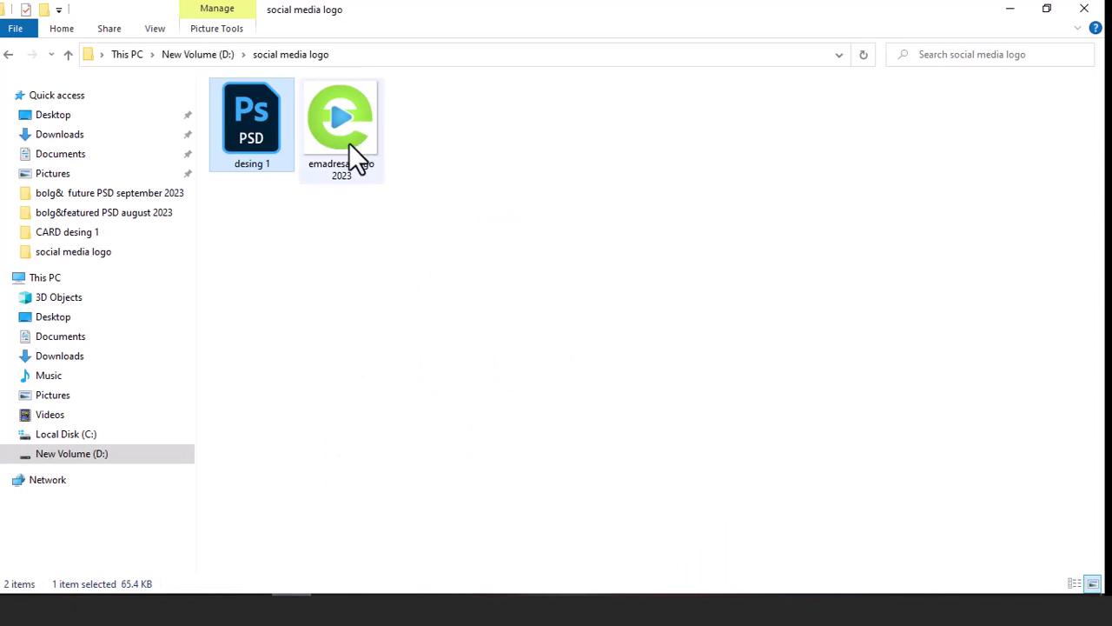
Step: Place emadresa Logo 2023 on the card, scaled down on the white right half
mouse_move(349, 143)
left_mouse_down()
mouse_move(445, 460)
mouse_move(639, 317)
left_mouse_up()
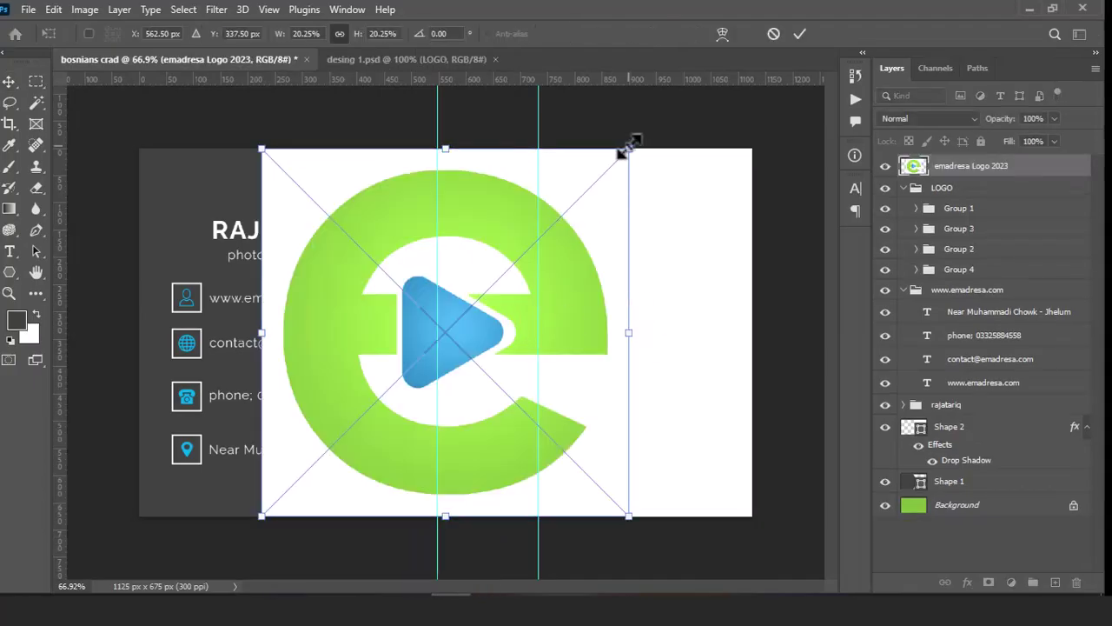
left_click_drag(627, 146, 541, 243)
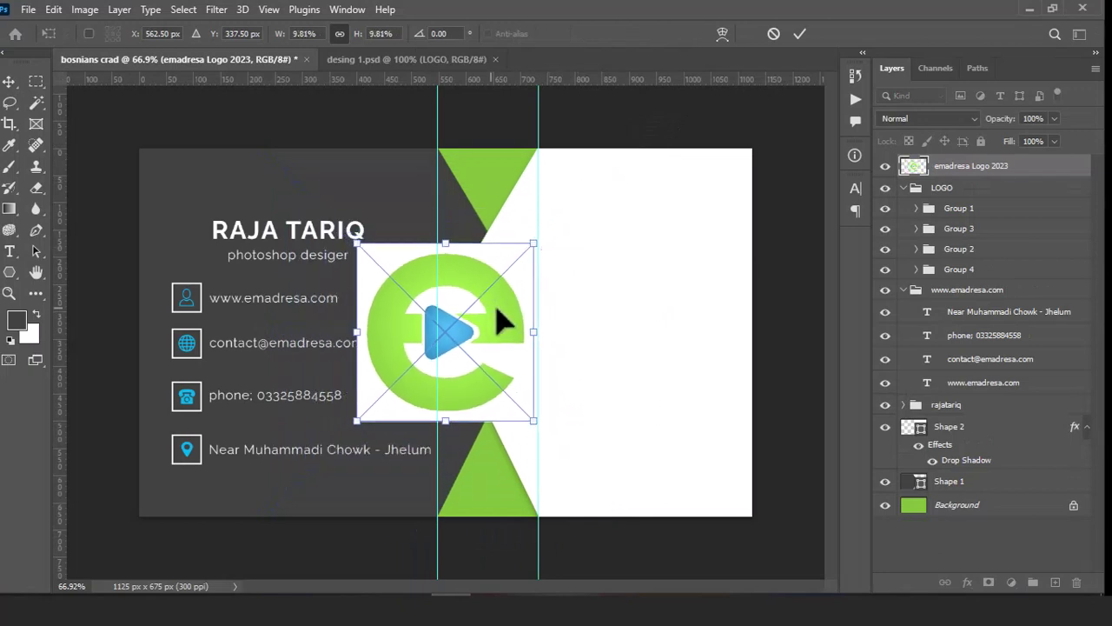
left_click_drag(504, 318, 684, 295)
left_click_drag(714, 224, 684, 254)
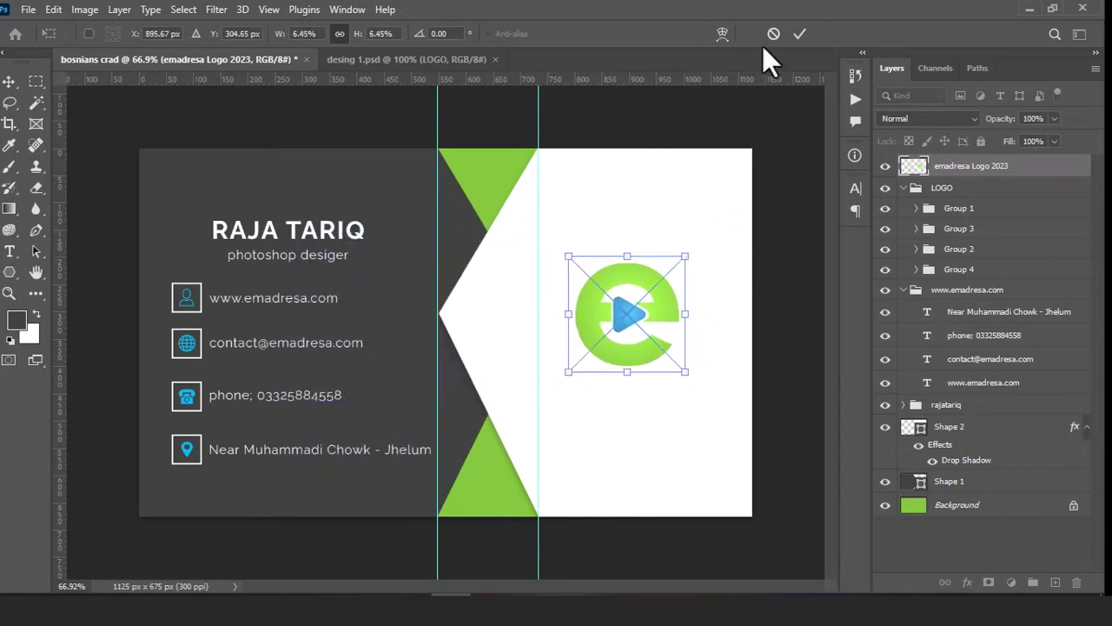
left_click(799, 34)
left_click(665, 231)
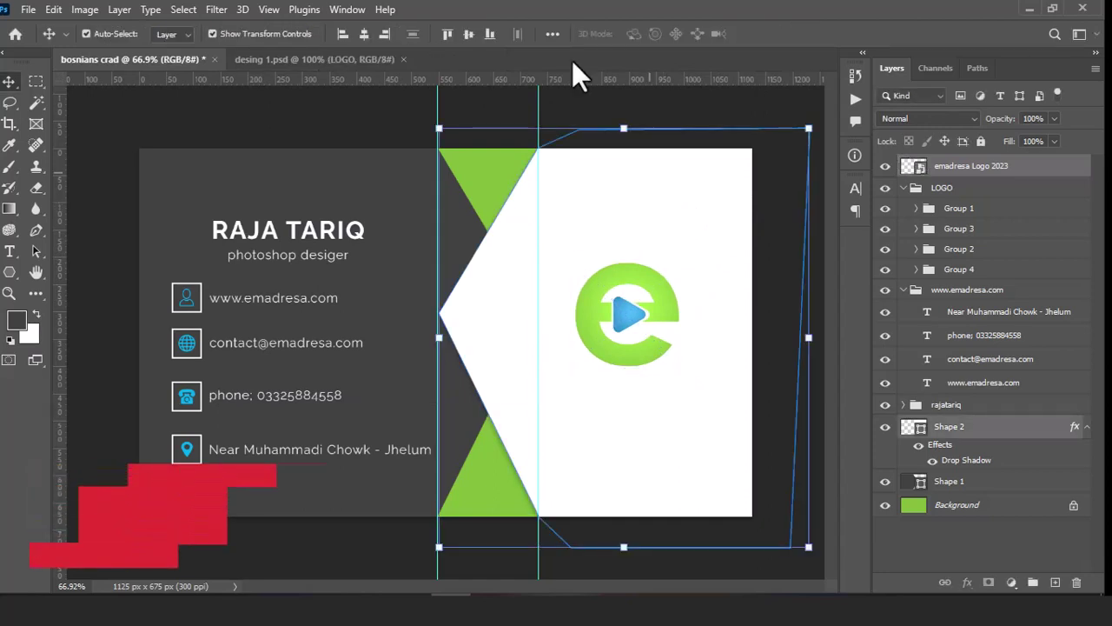
Step: Vertically centre the logo on the white panel and remove the guides
left_click(470, 36)
left_click(99, 146)
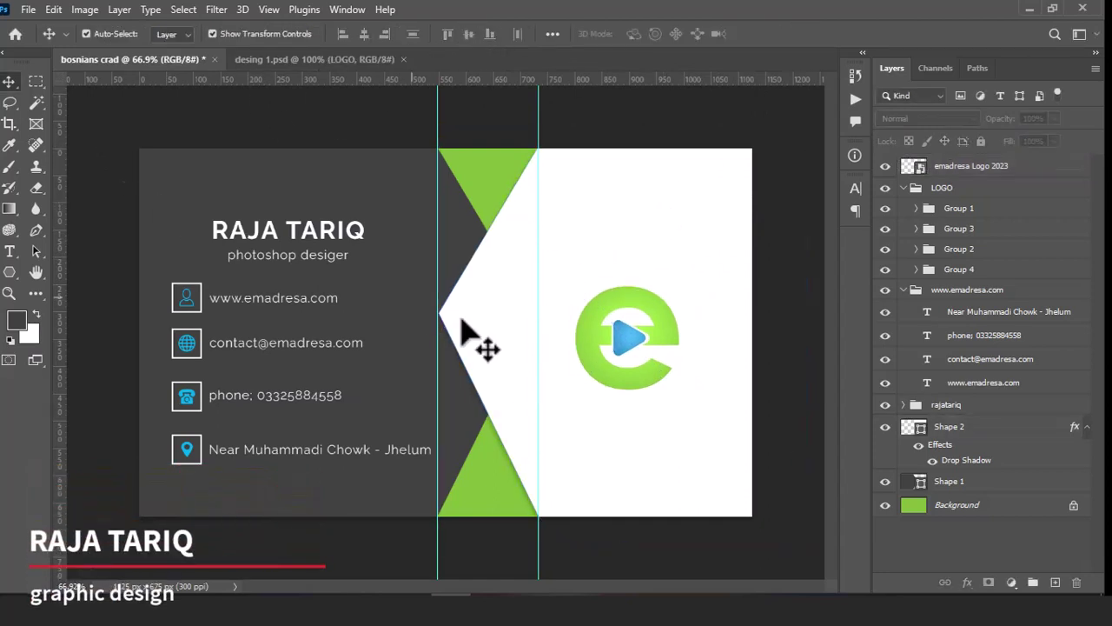
mouse_move(439, 365)
left_mouse_down()
mouse_move(26, 348)
mouse_move(58, 344)
left_mouse_up()
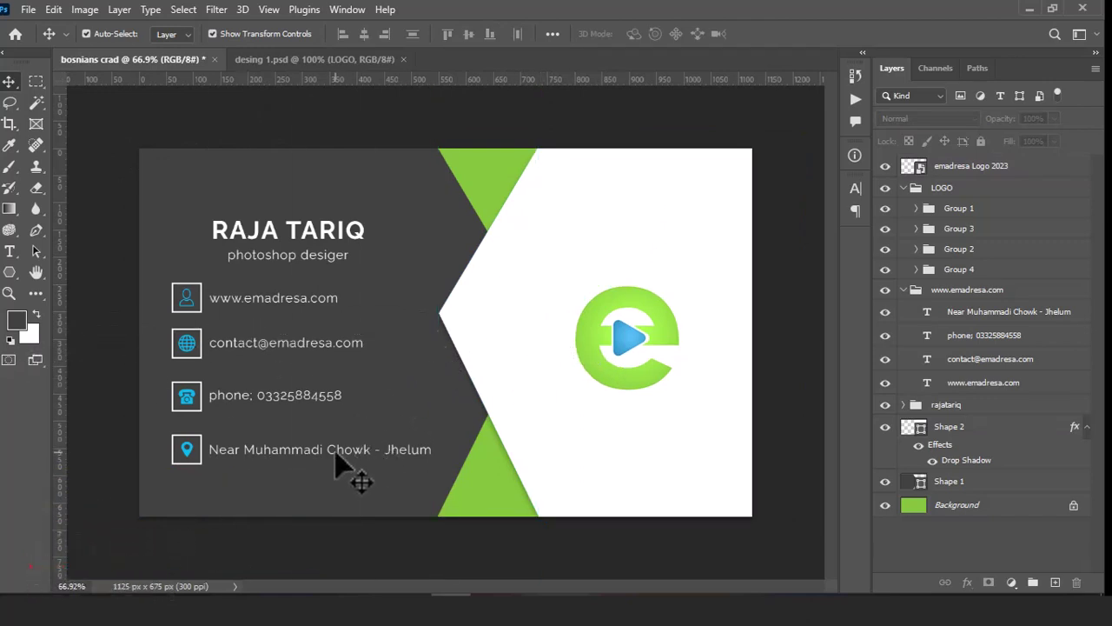
Step: Copy the address line beneath the logo and colour it the card's dark grey
left_click_drag(341, 470, 656, 430)
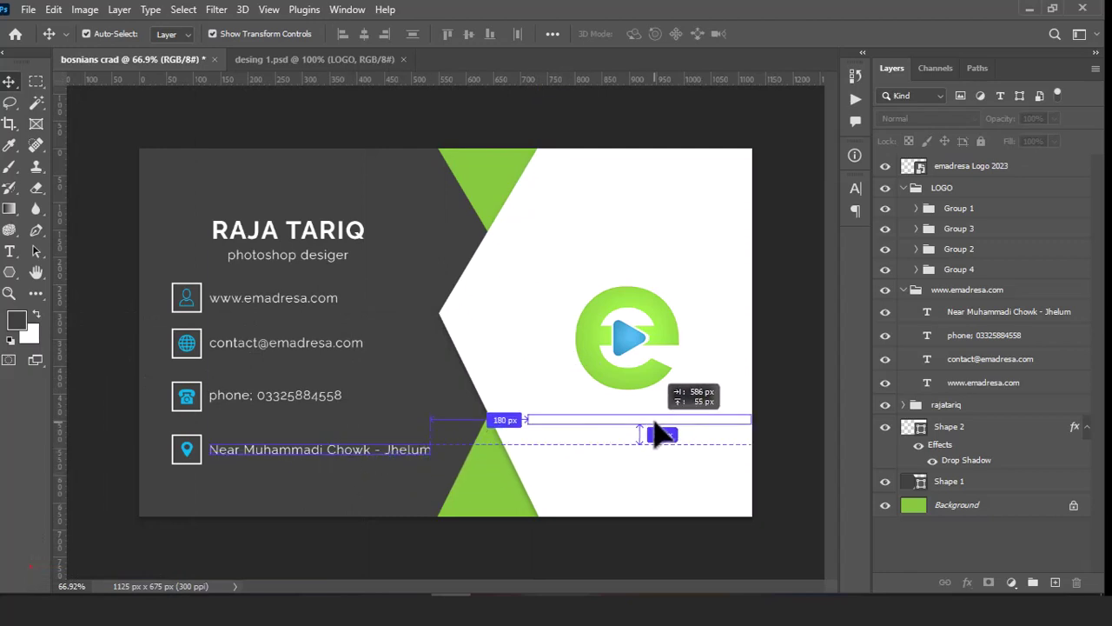
left_click(10, 251)
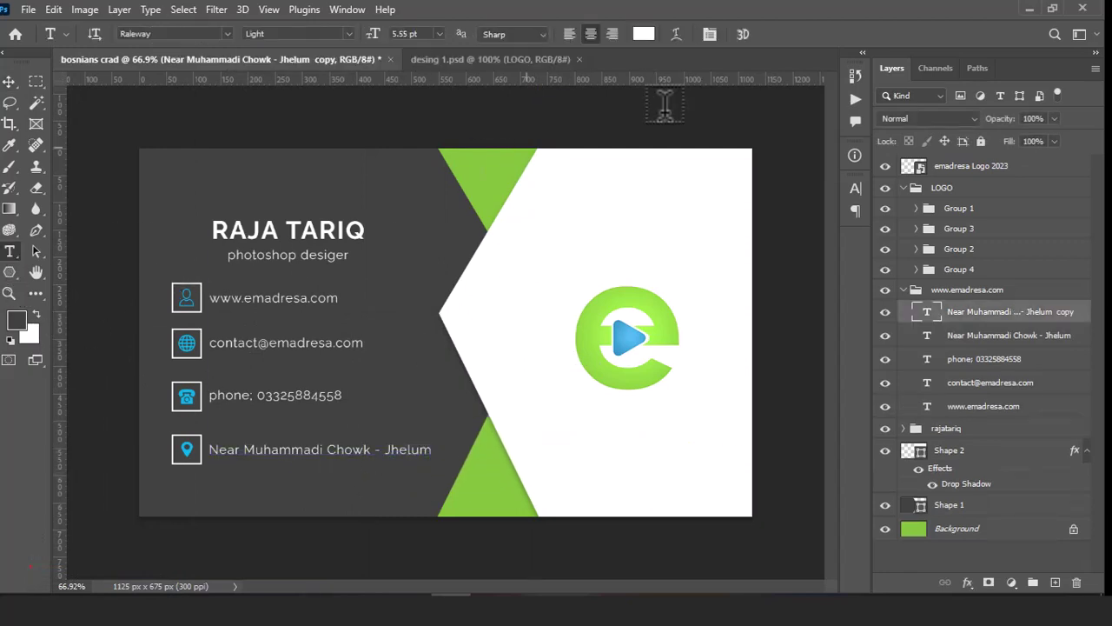
left_click(646, 35)
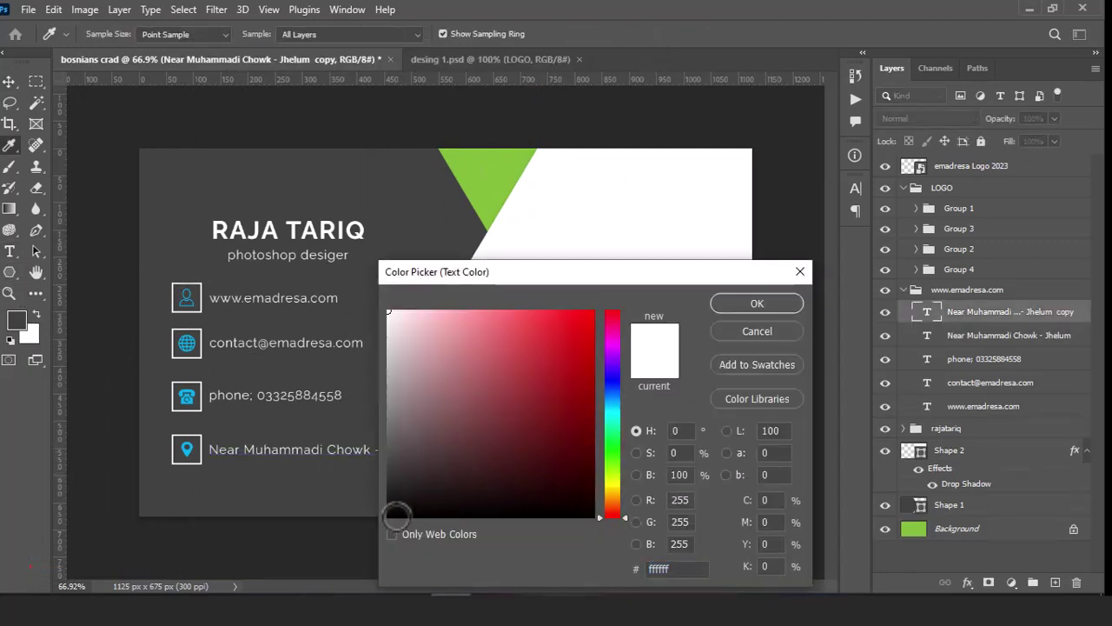
left_click(366, 182)
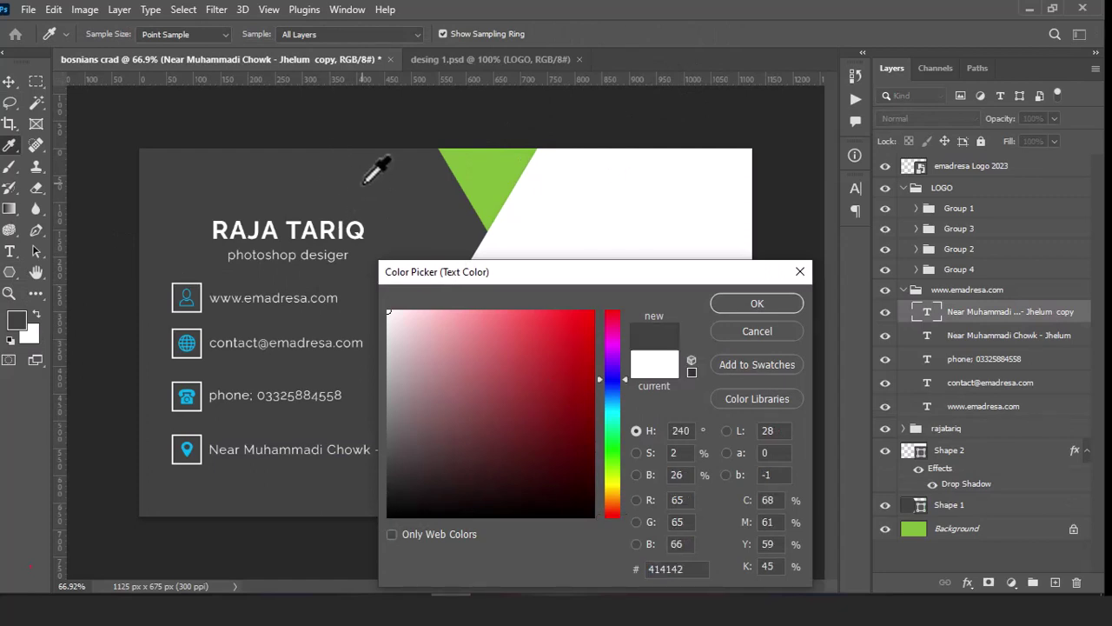
left_click(755, 300)
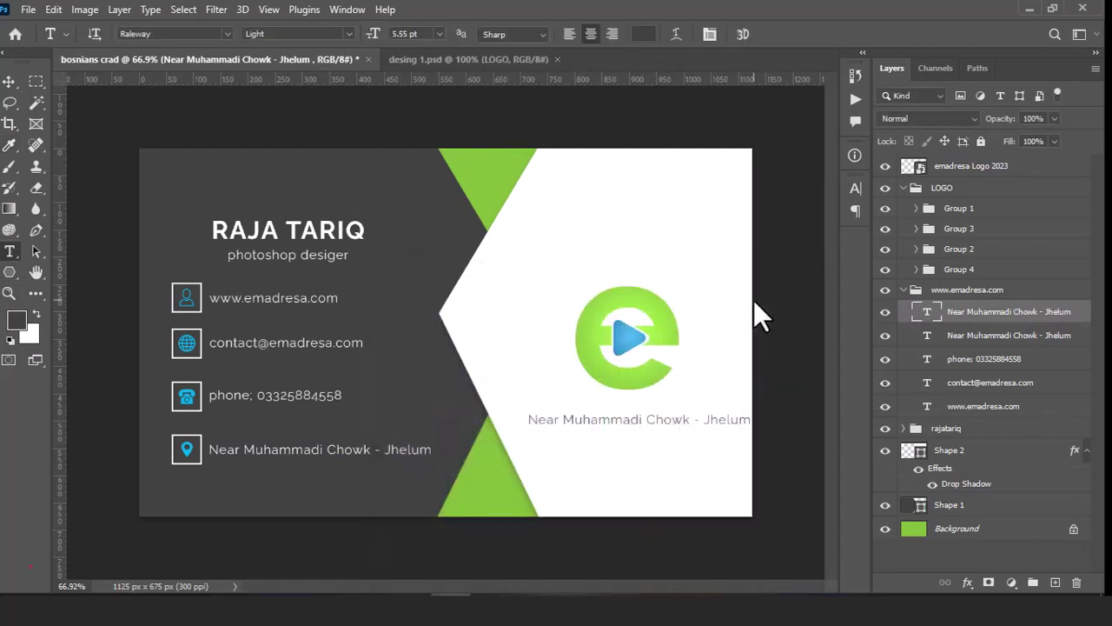
Step: Position the grey copy under the logo and replace its text with 'jhelum creative'
left_click(9, 81)
left_click_drag(650, 425, 631, 415)
double_click(630, 414)
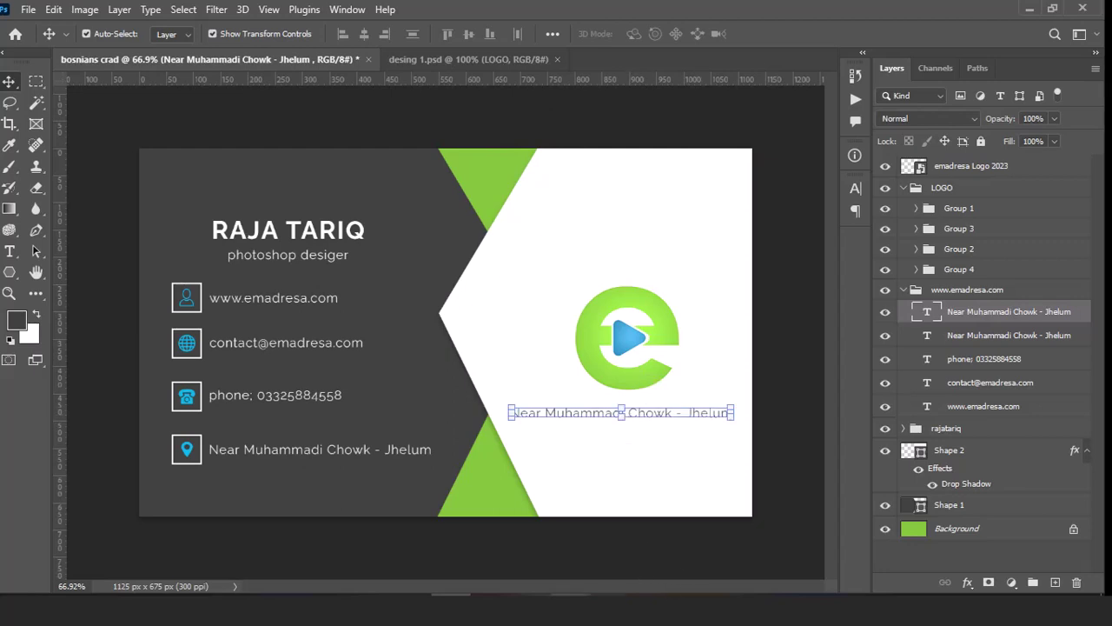
key("alt+Tab")
left_click_drag(606, 437, 692, 437)
key("ctrl+c")
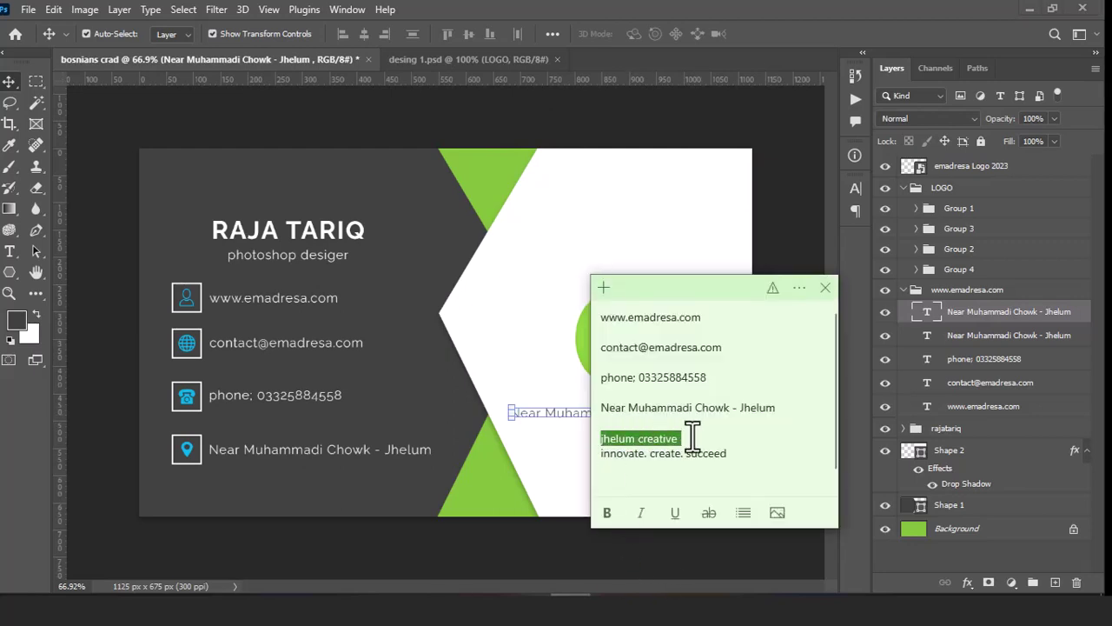
left_click(726, 205)
left_click(10, 251)
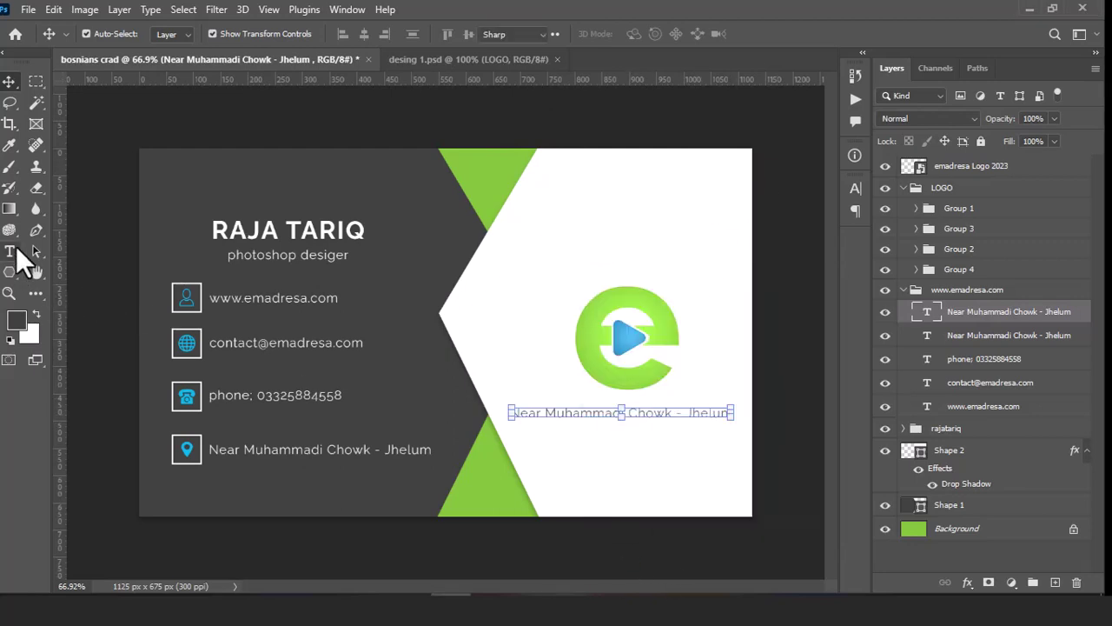
left_click(514, 412)
key("ctrl+a")
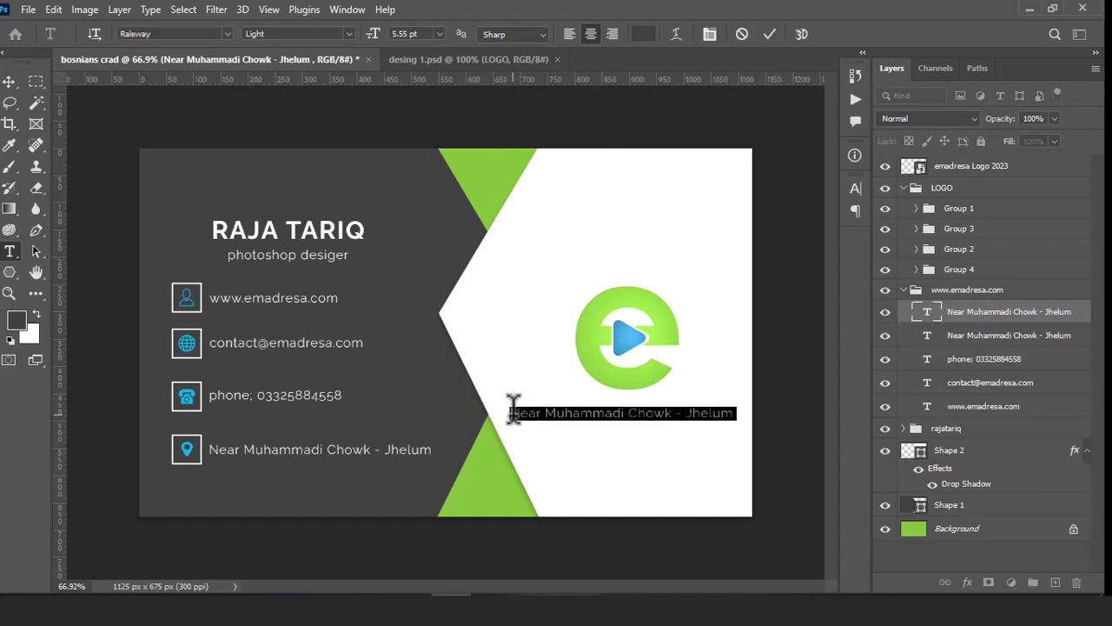
key("ctrl+v")
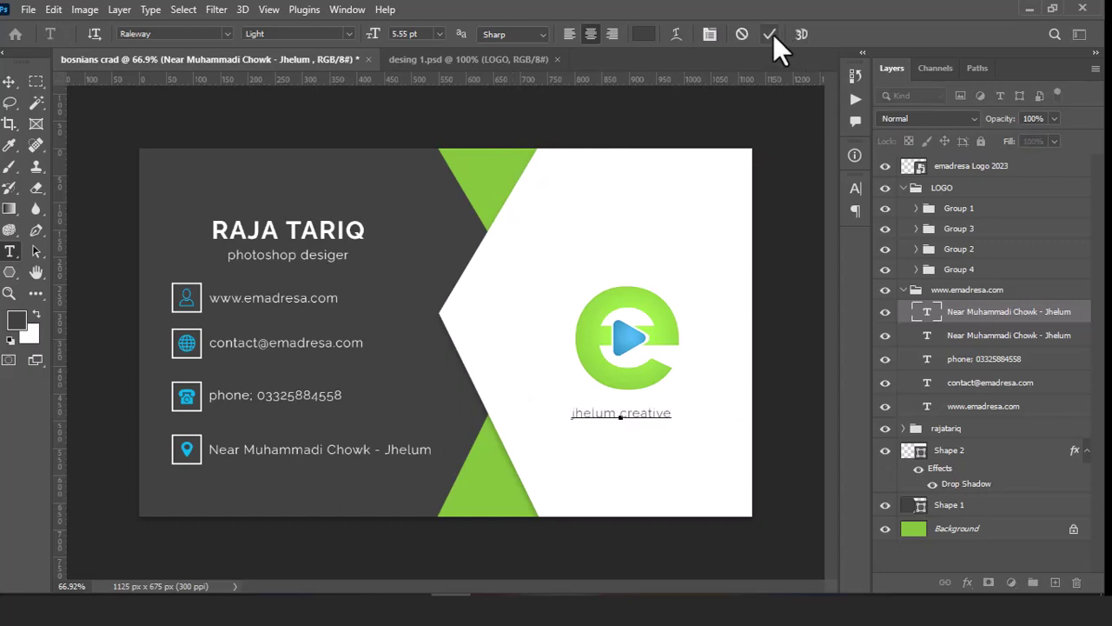
left_click(770, 35)
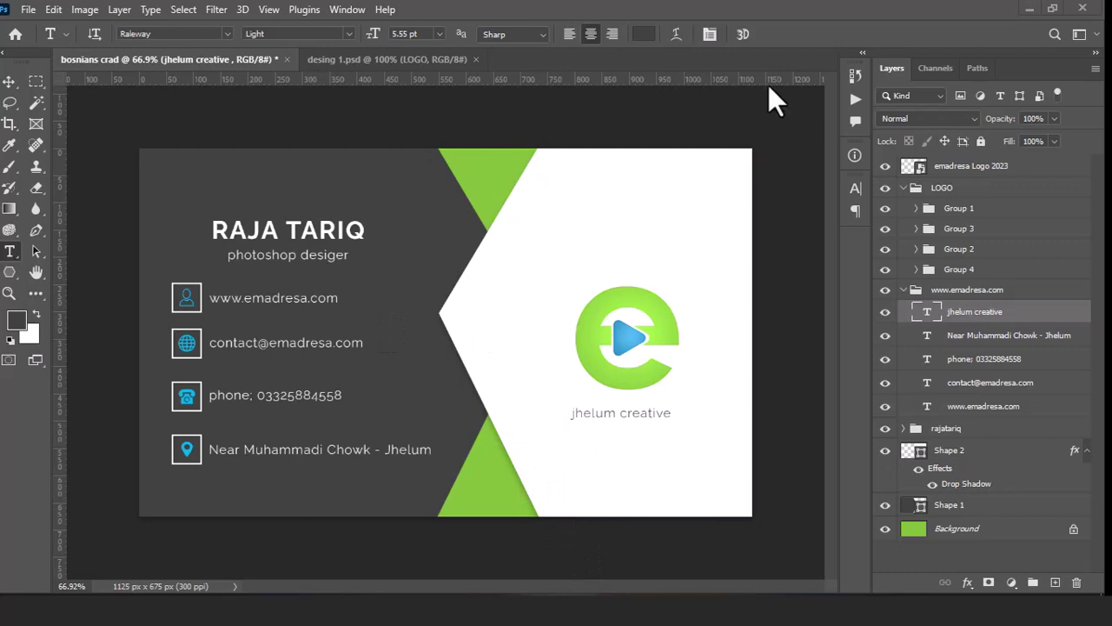
Step: Set the 'jhelum creative' text size to 11 pt
triple_click(574, 409)
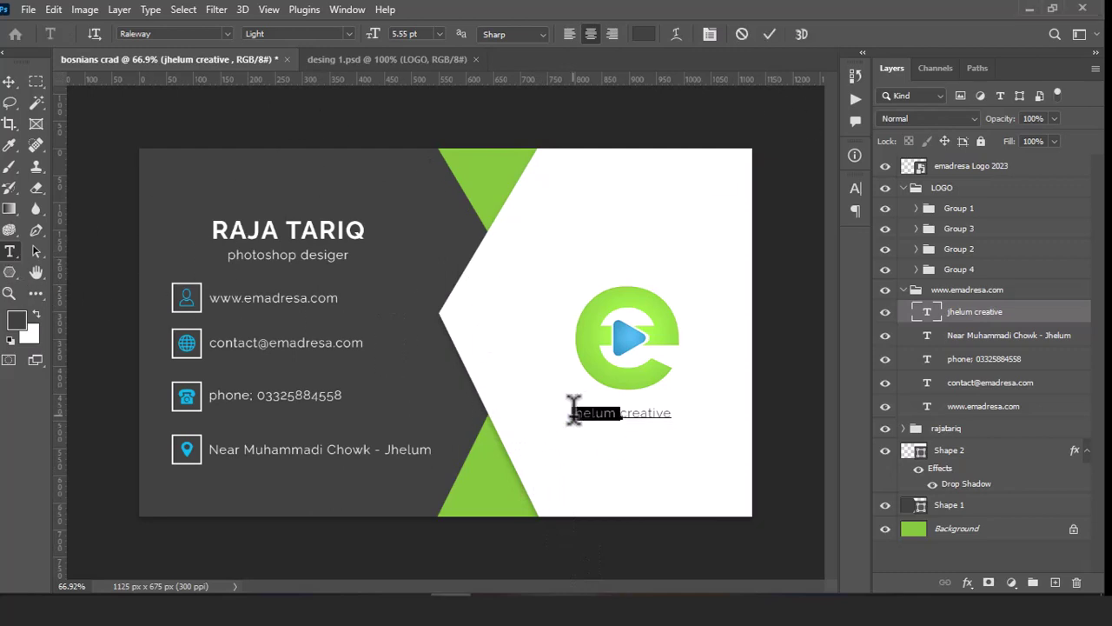
left_click(406, 34)
type("11")
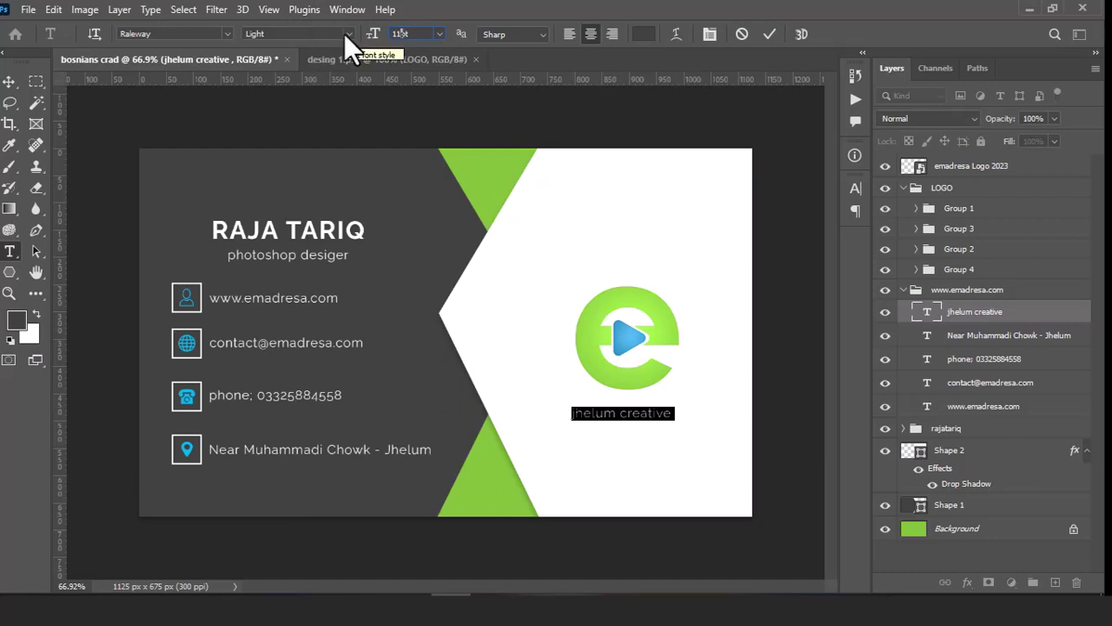
left_click(767, 34)
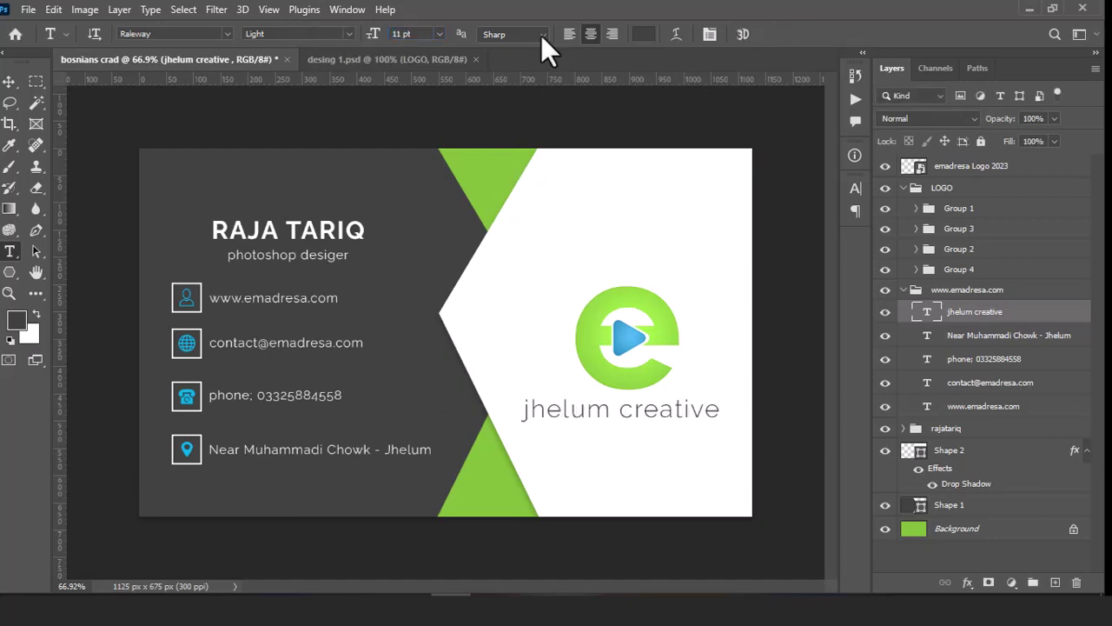
left_click(9, 82)
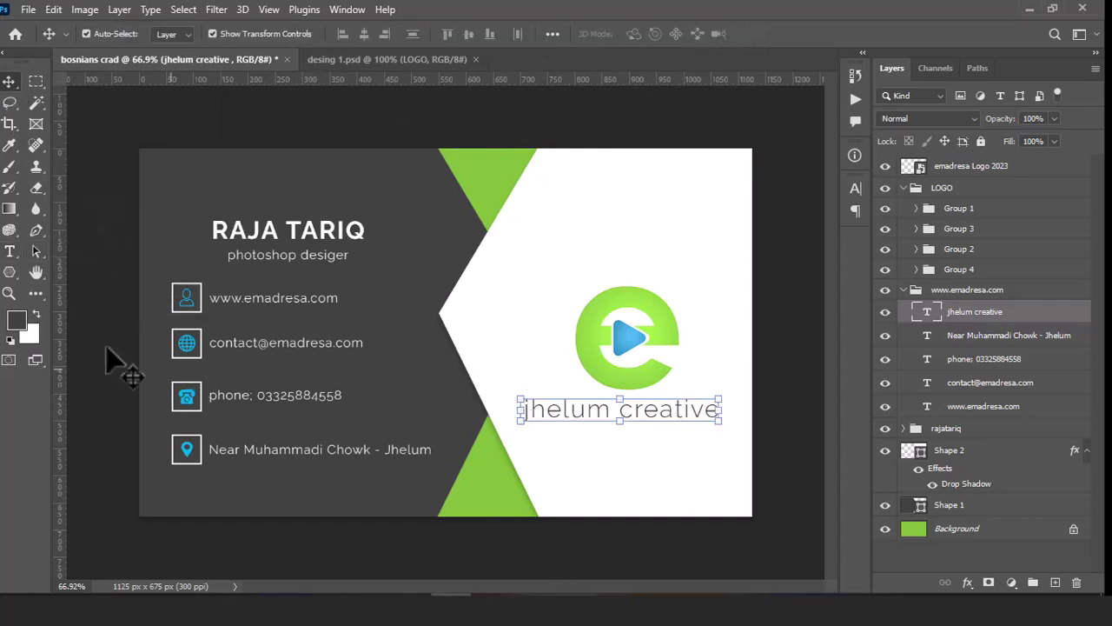
left_click(10, 251)
Step: Change the 'jhelum creative' font to Century Schoolbook Bold
triple_click(529, 405)
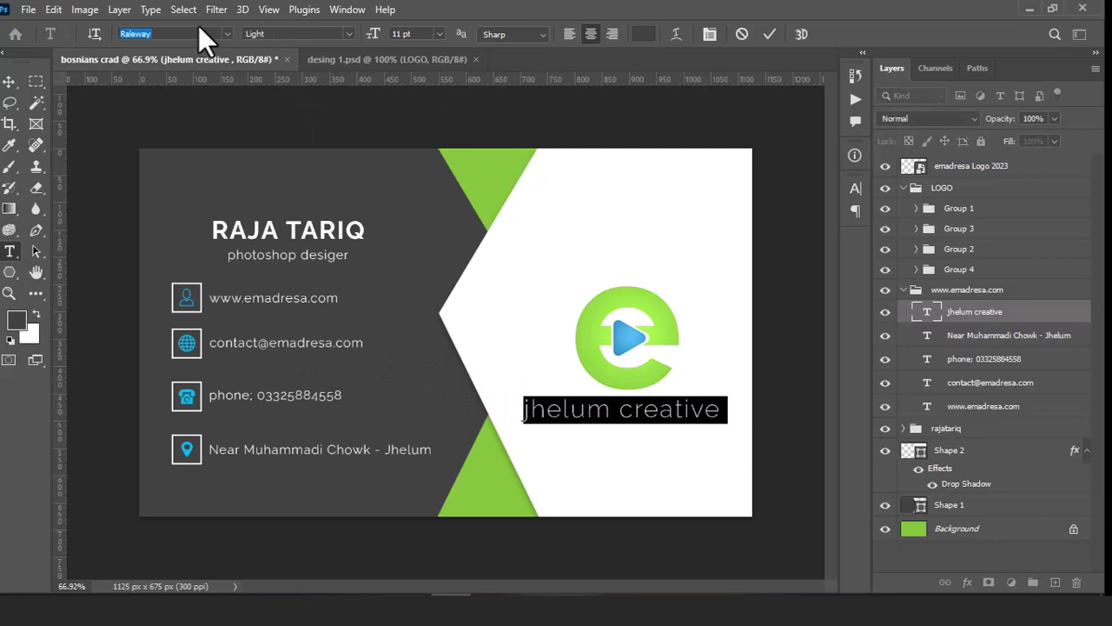
key("BackSpace")
type("e")
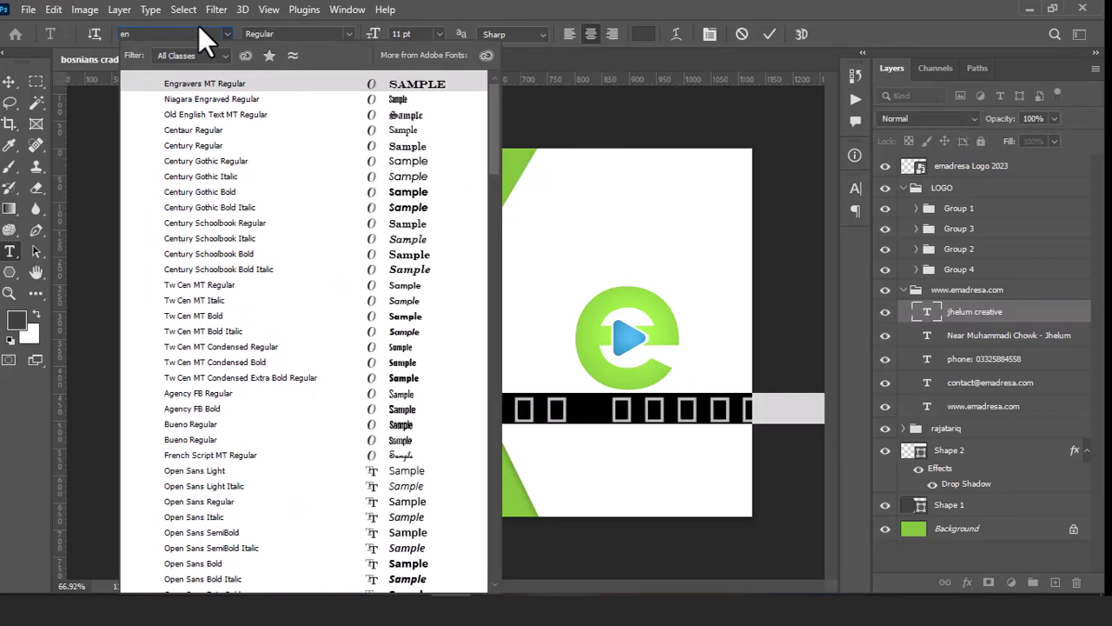
type("ntury Schoolbook")
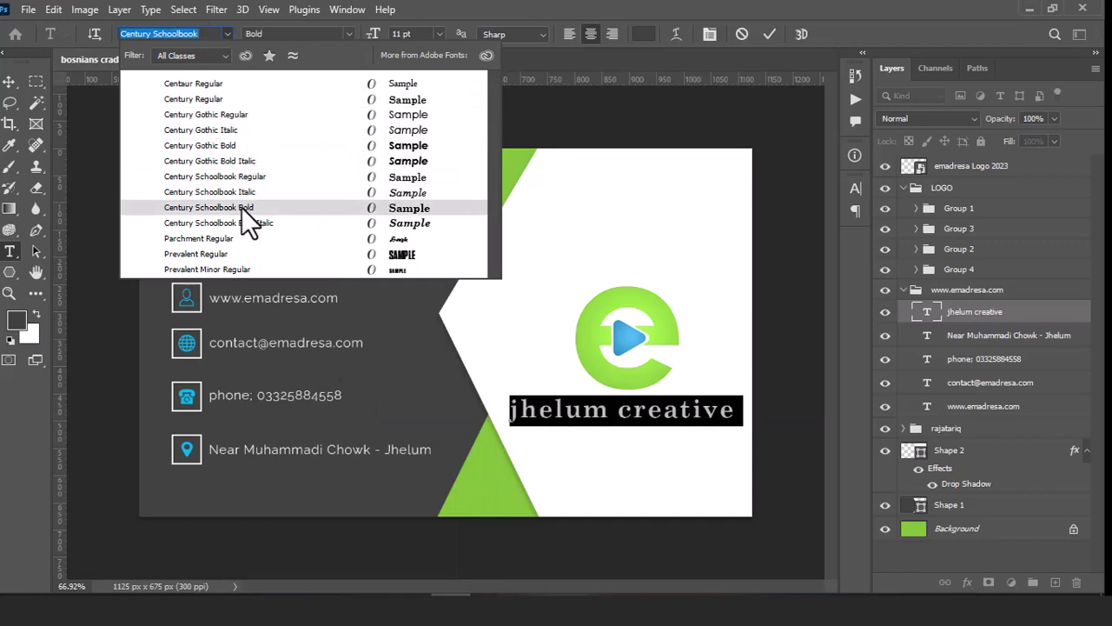
left_click(243, 209)
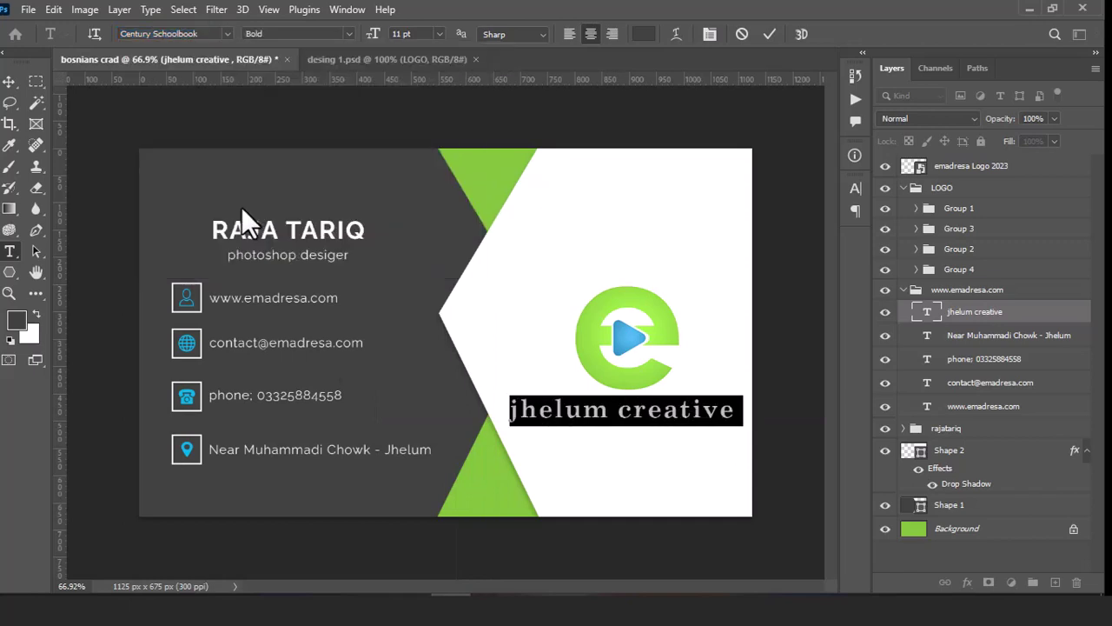
left_click(768, 35)
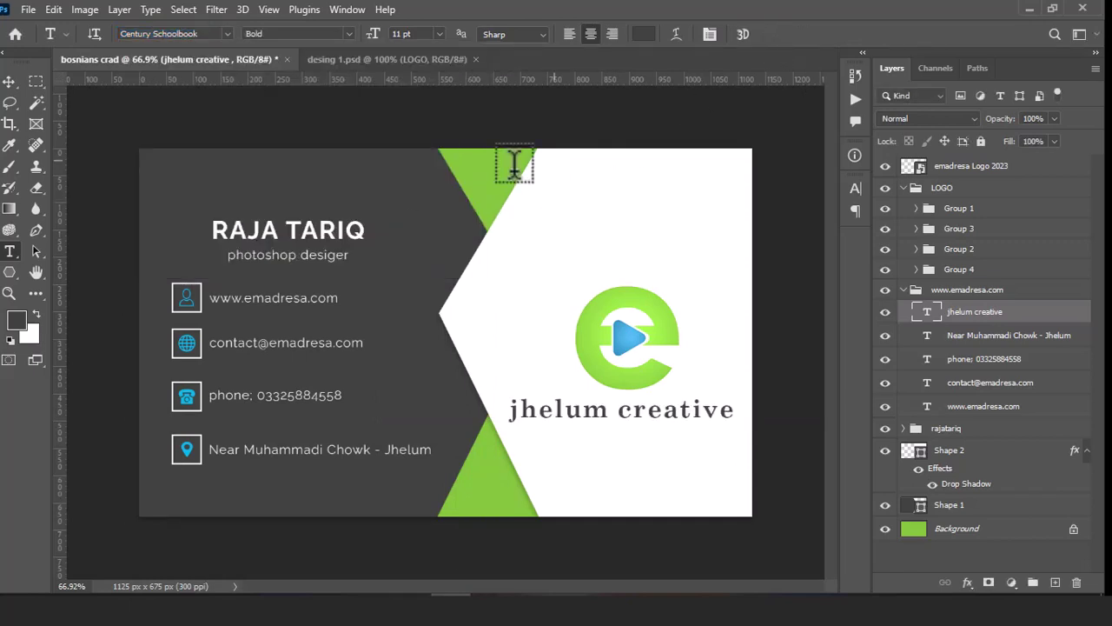
Step: Scale the 'jhelum creative' text down to about 87%
left_click(9, 82)
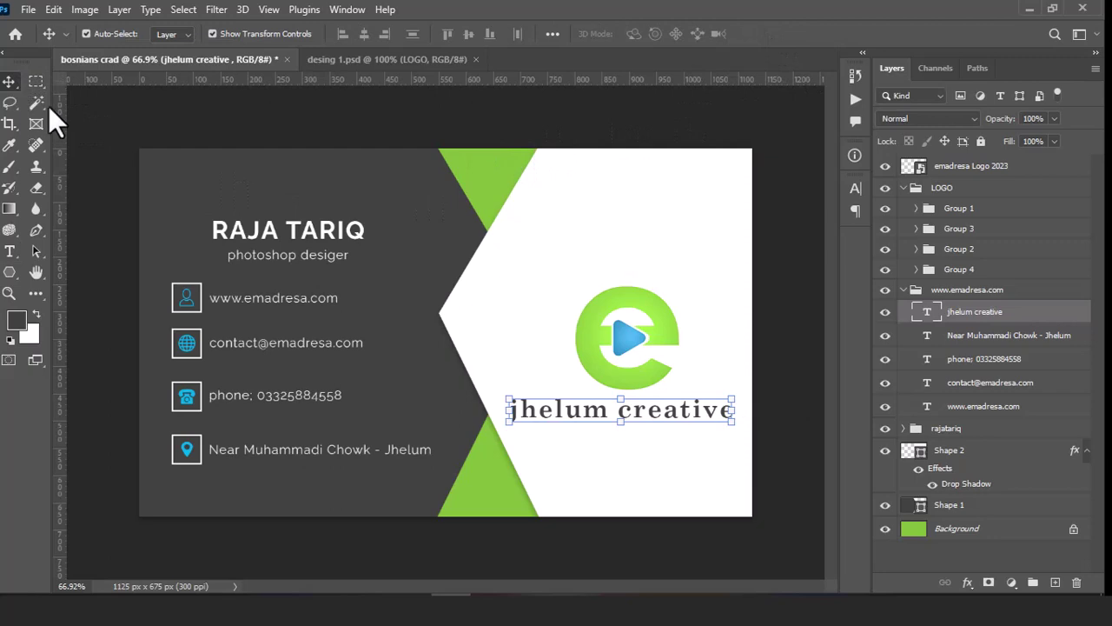
left_click(728, 398)
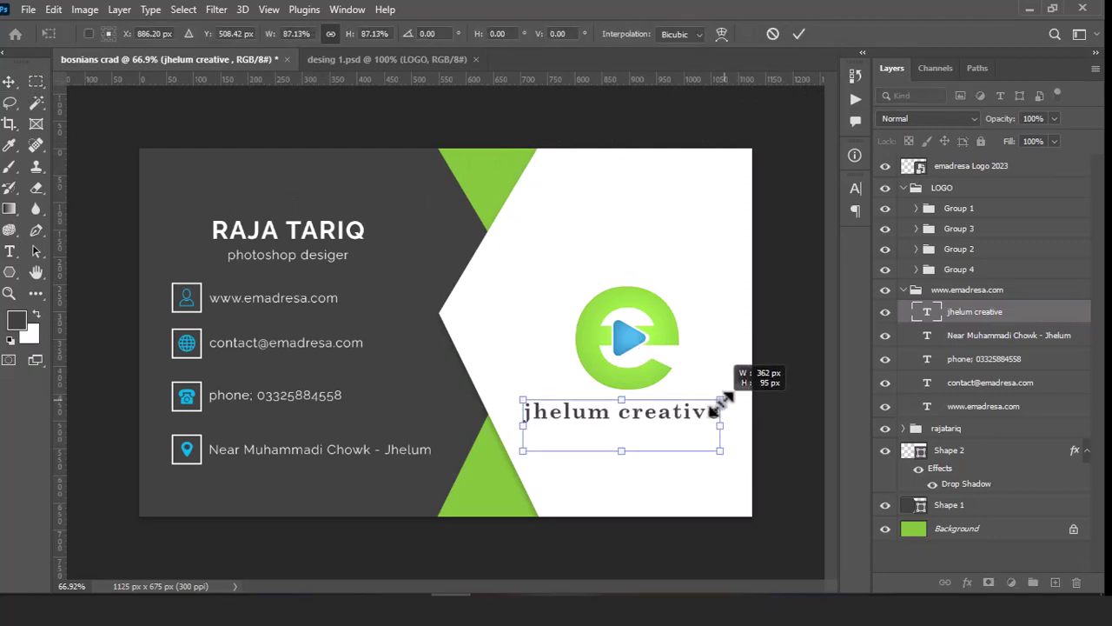
left_click_drag(726, 400, 722, 398)
left_click(798, 33)
left_click(661, 130)
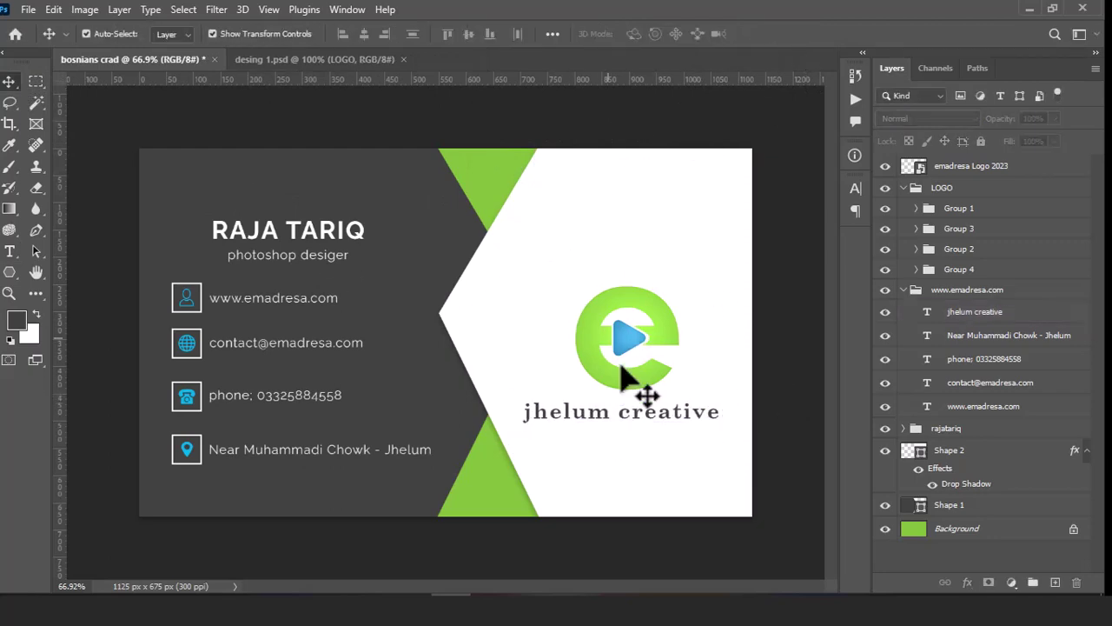
left_click(605, 415)
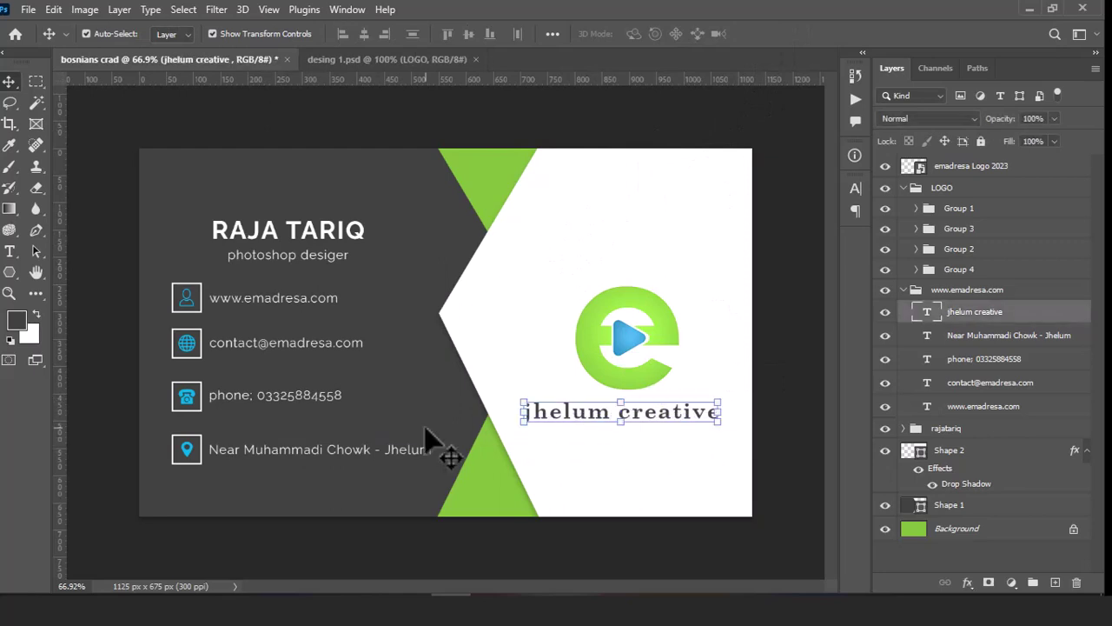
Step: Duplicate 'jhelum creative' below and replace the copy with 'innovate. create. succeed'
left_click_drag(639, 426, 641, 462)
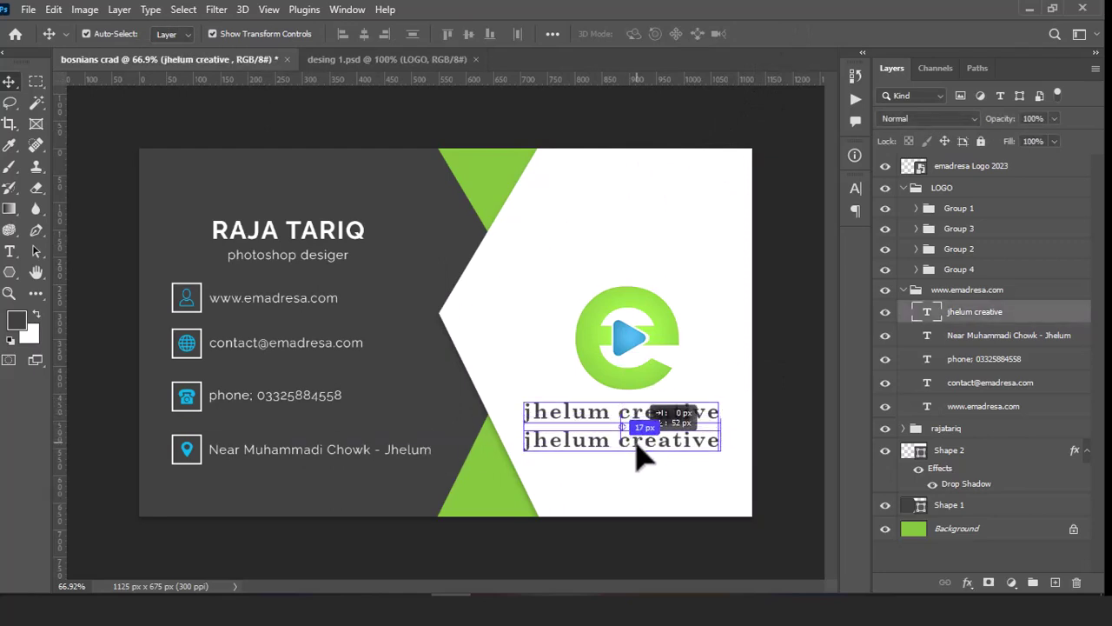
left_click(9, 251)
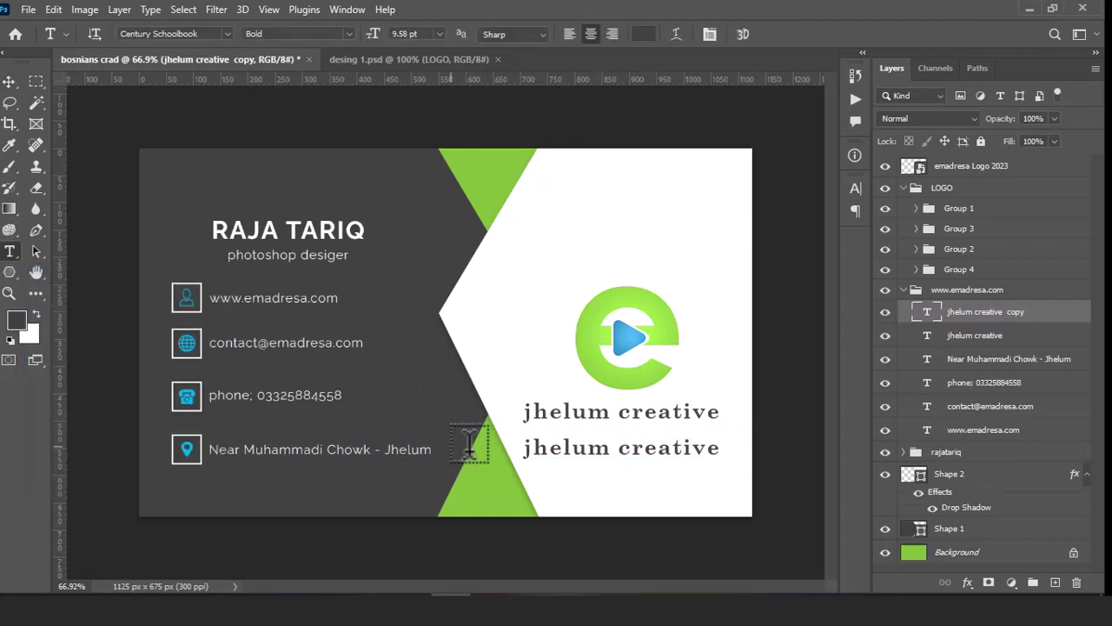
double_click(528, 446)
key("ctrl+a")
key("alt+Tab")
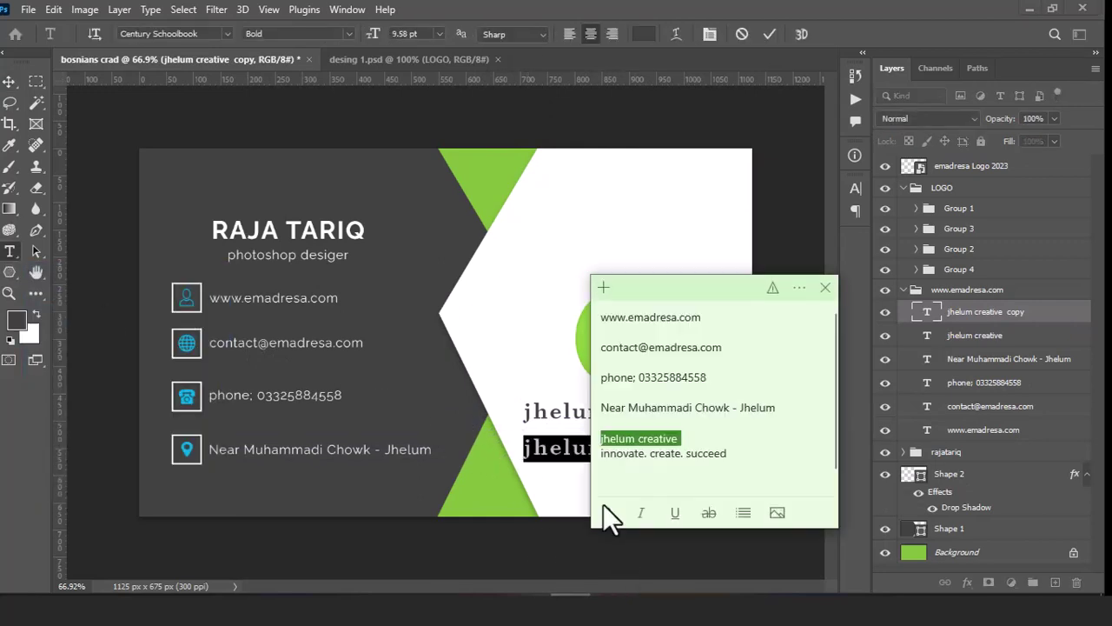
triple_click(601, 457)
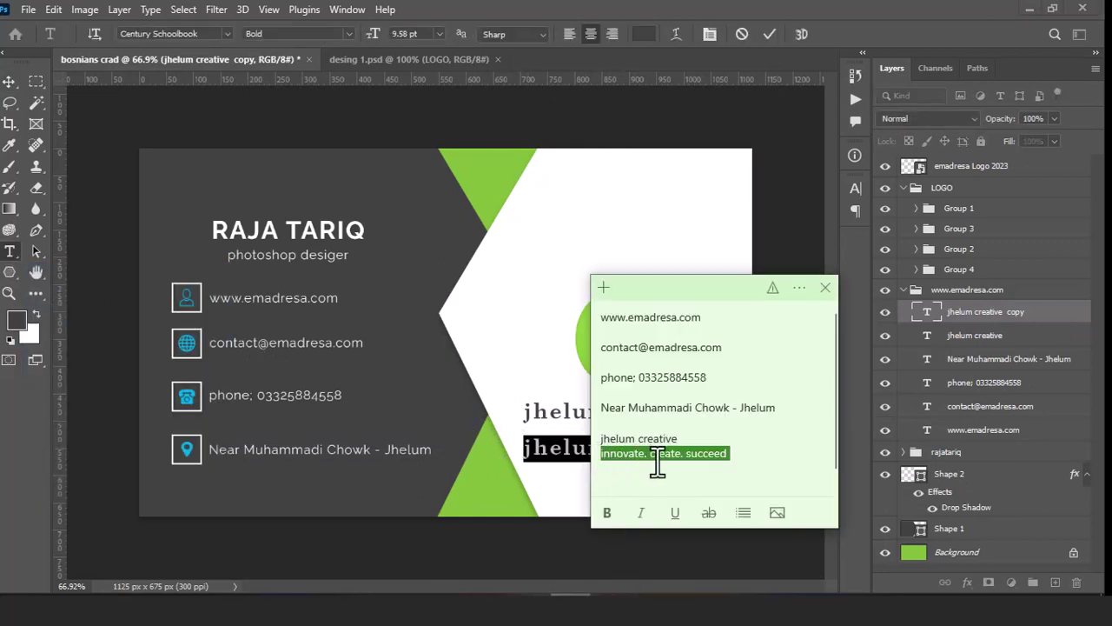
key("alt+Tab")
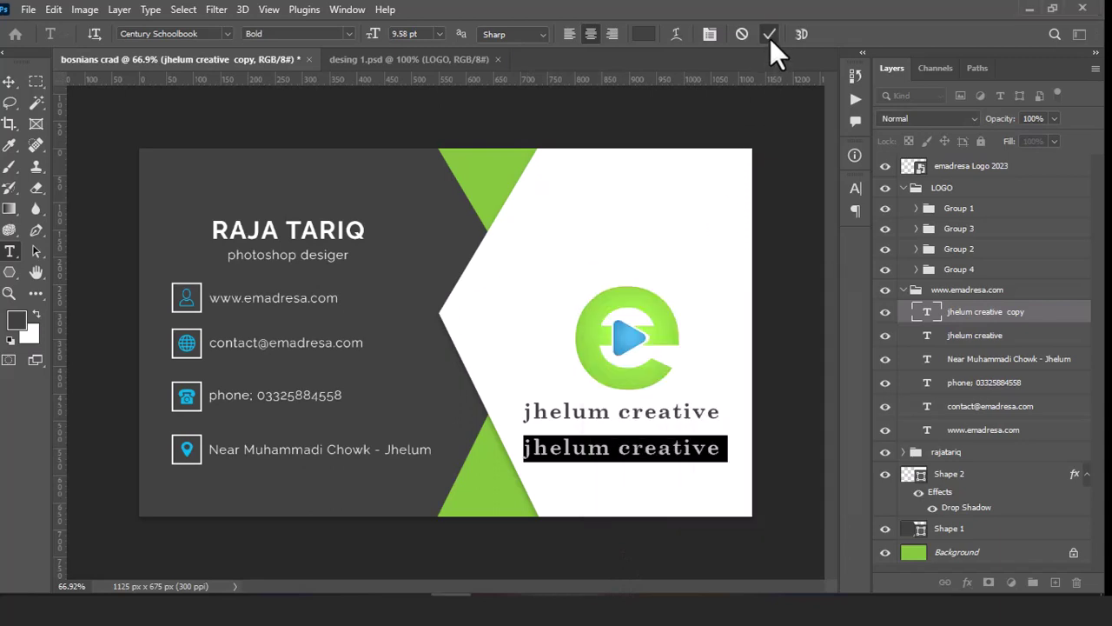
left_click(526, 450)
key("ctrl+shift+Right")
key("ctrl+shift+Right")
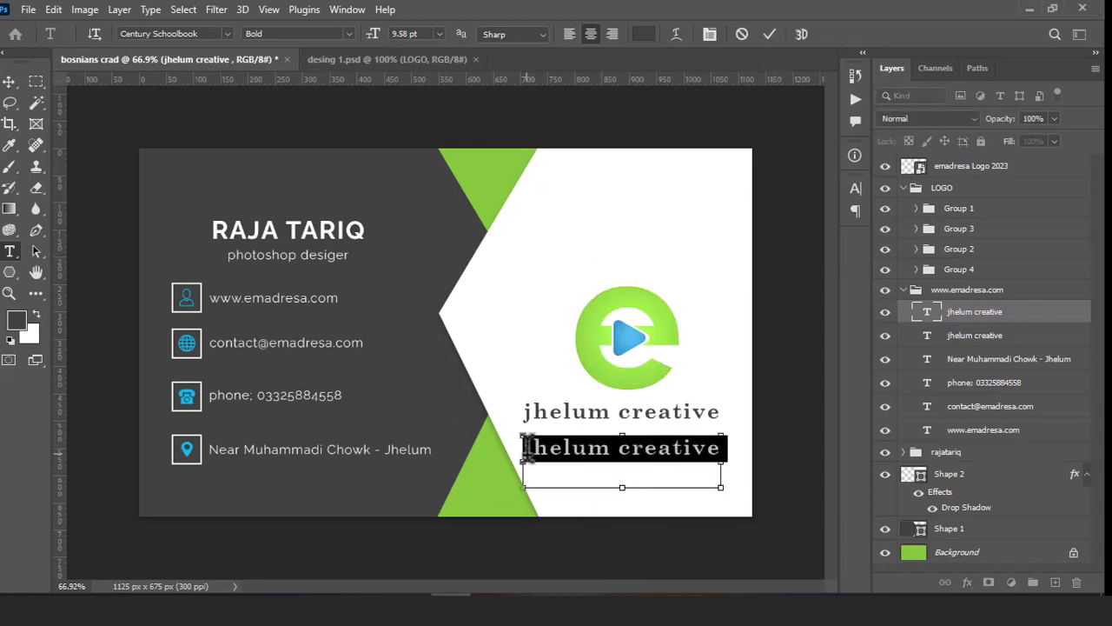
key("ctrl+v")
left_click(767, 36)
left_click(8, 81)
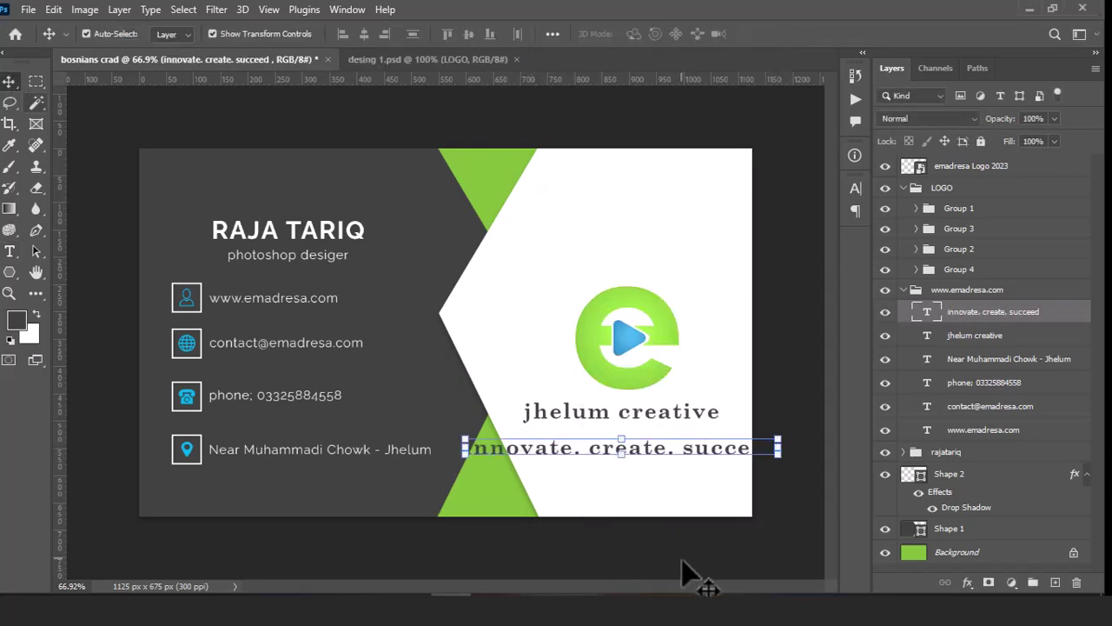
Step: Set the tagline to 5.55 pt and nudge it just under the company name
left_click(10, 251)
triple_click(460, 443)
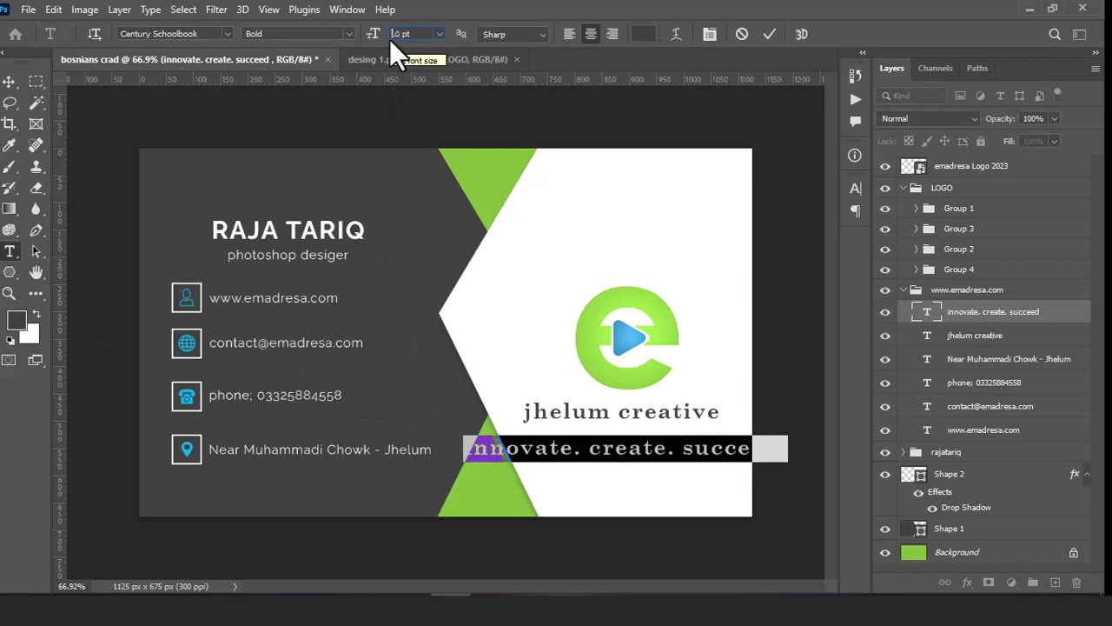
type("40")
type("5")
type("55")
left_click(768, 33)
left_click(9, 81)
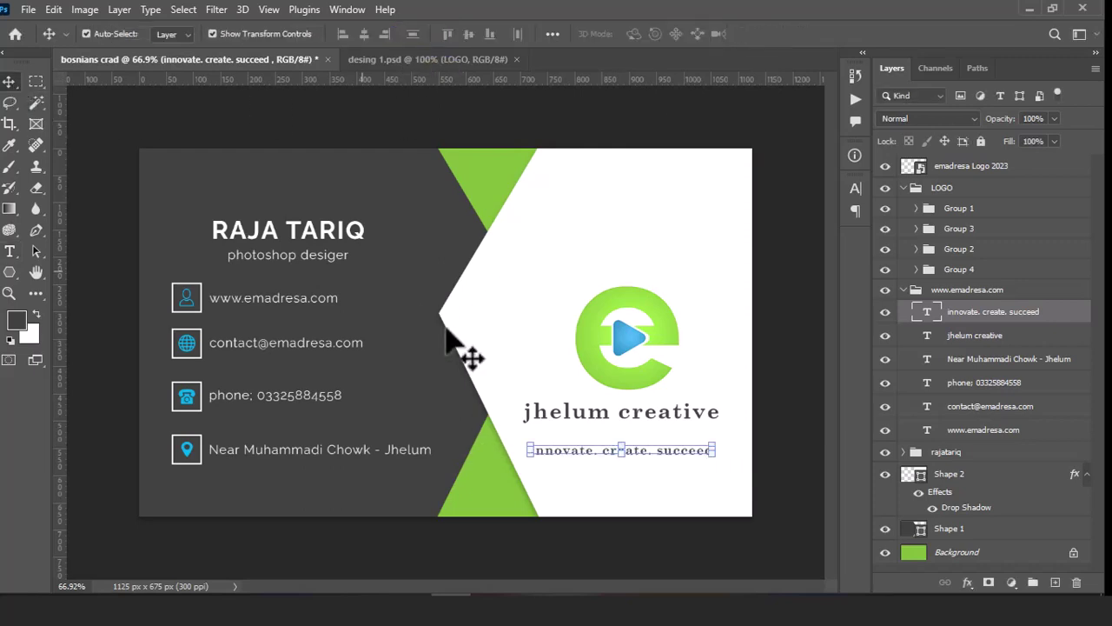
key("shift+Up")
key("shift+Up")
key("shift+Up")
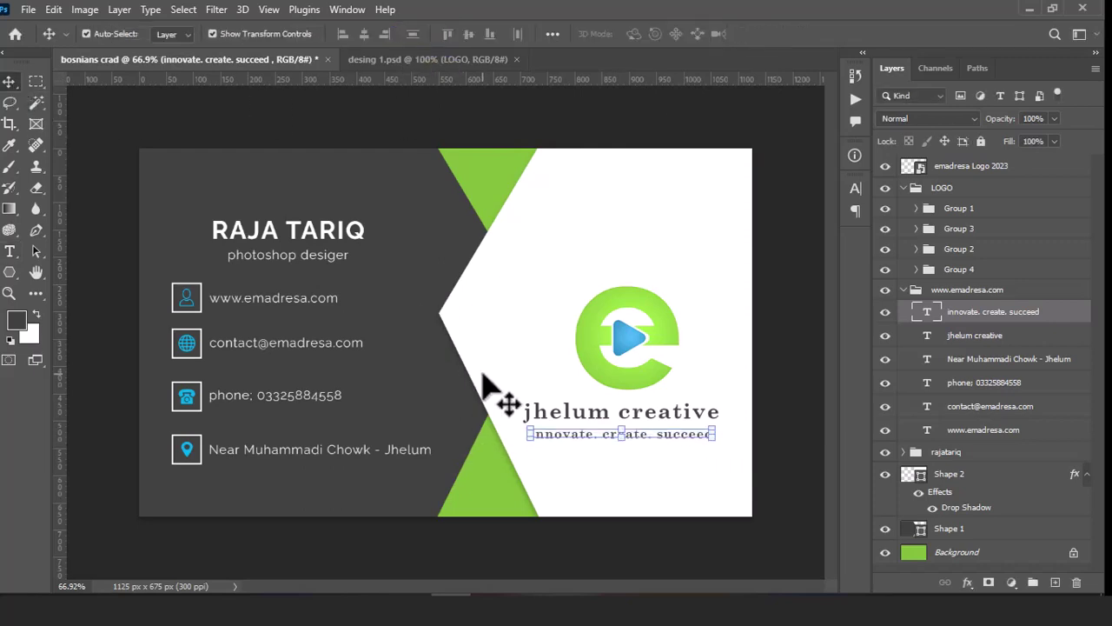
key("Down")
key("Down")
key("Down")
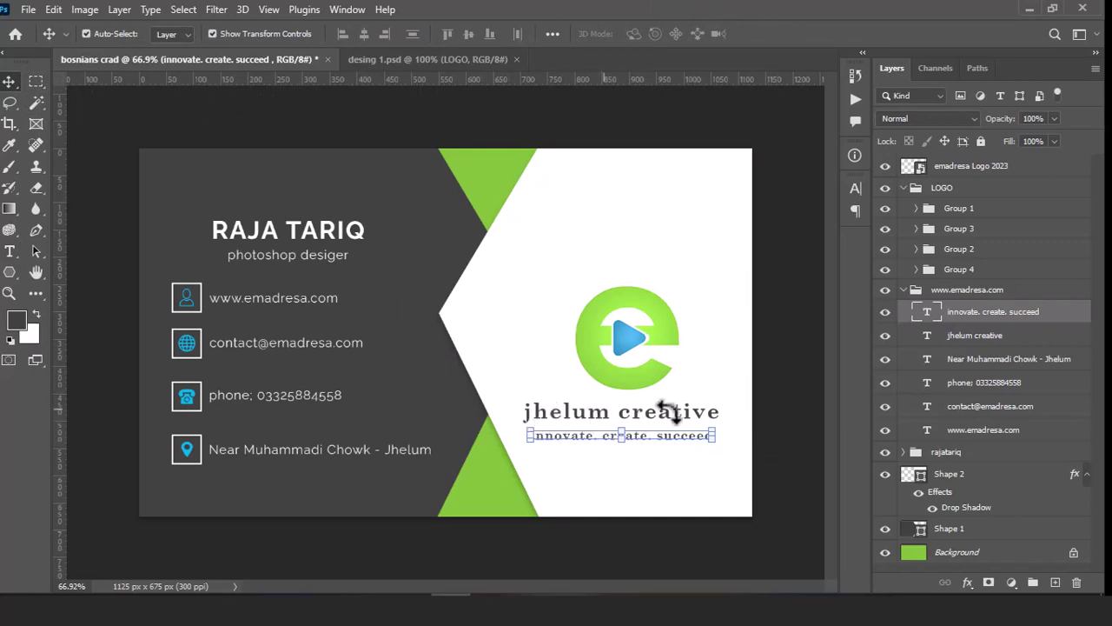
key("ctrl+plus")
Step: Centre the 'jhelum creative' text, tagline and green 'e' logo horizontally on each other
left_click(622, 432, "shift")
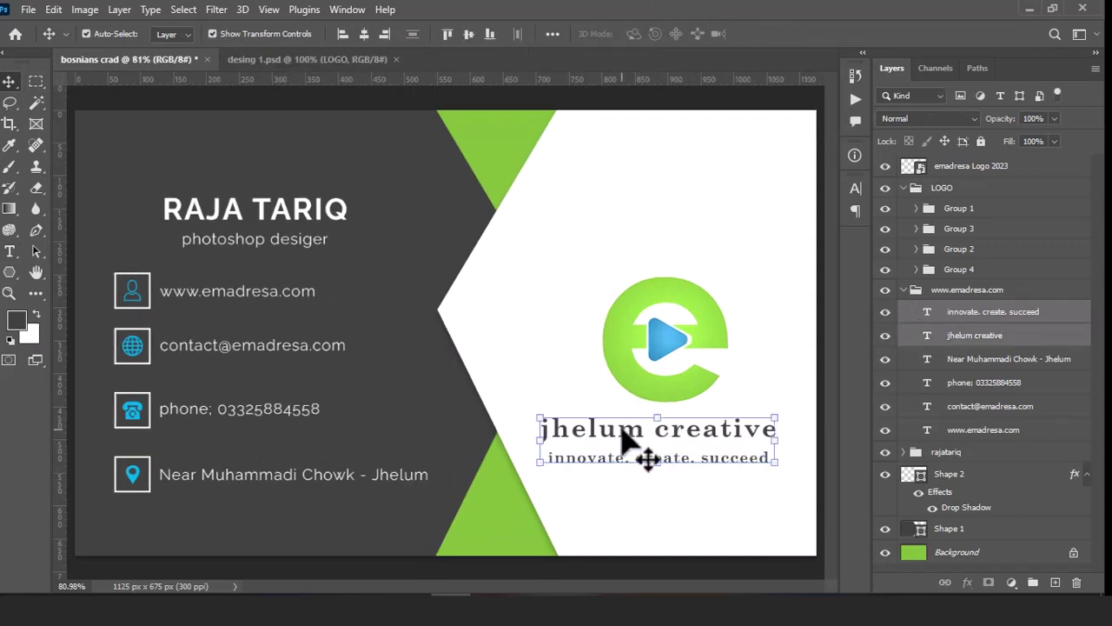
left_click(362, 33)
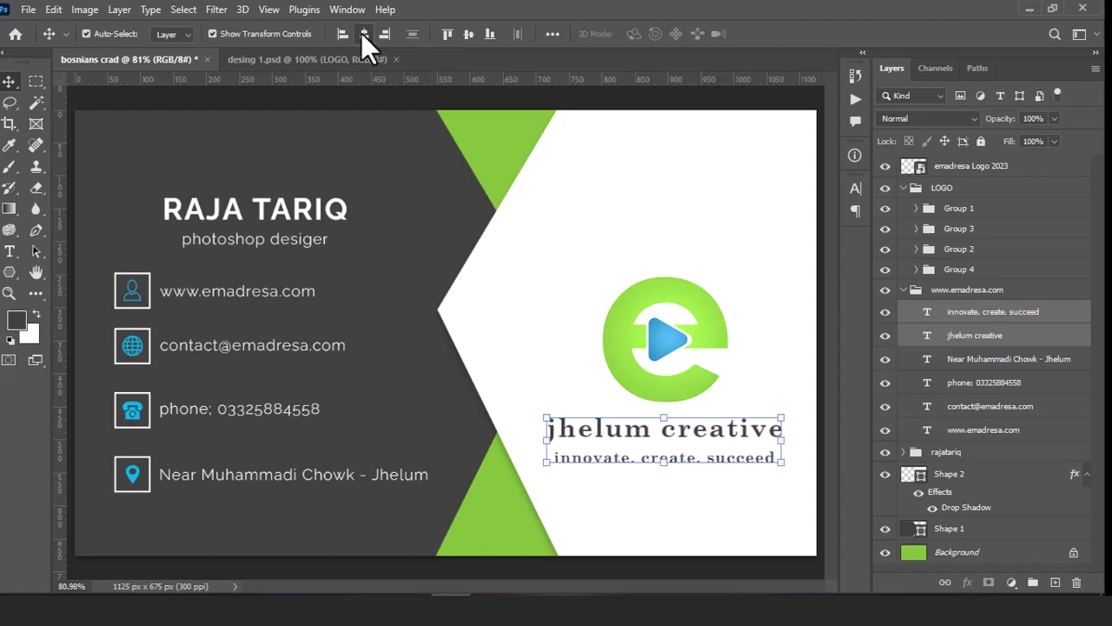
left_click(658, 402, "shift")
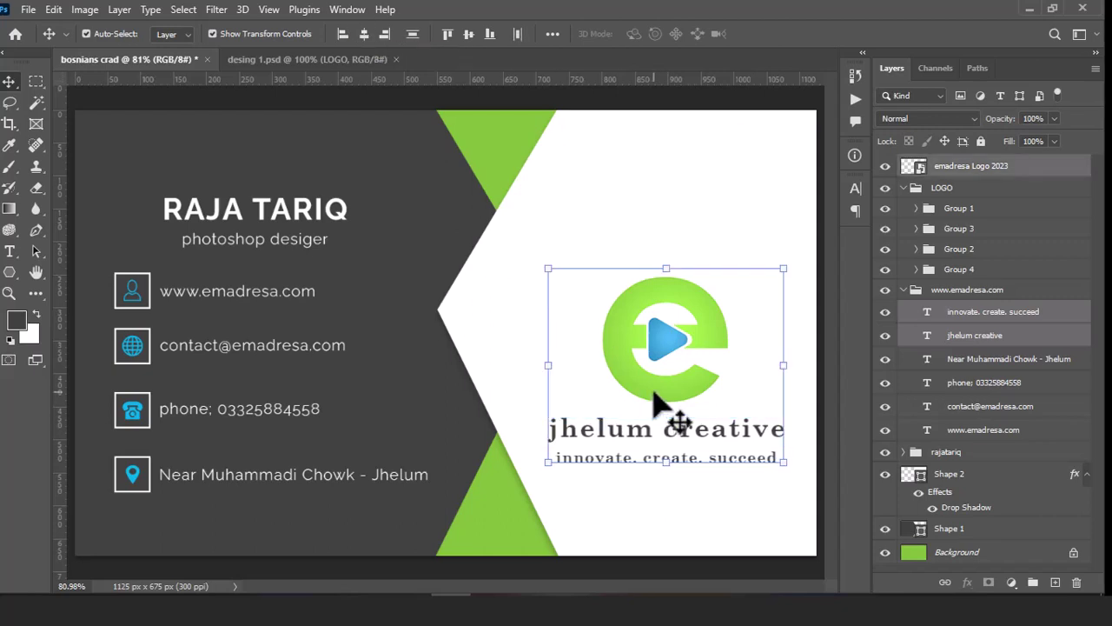
left_click(364, 31)
Step: Adjust the view so the whole business card fits the window
left_click(616, 186)
key("ctrl+0")
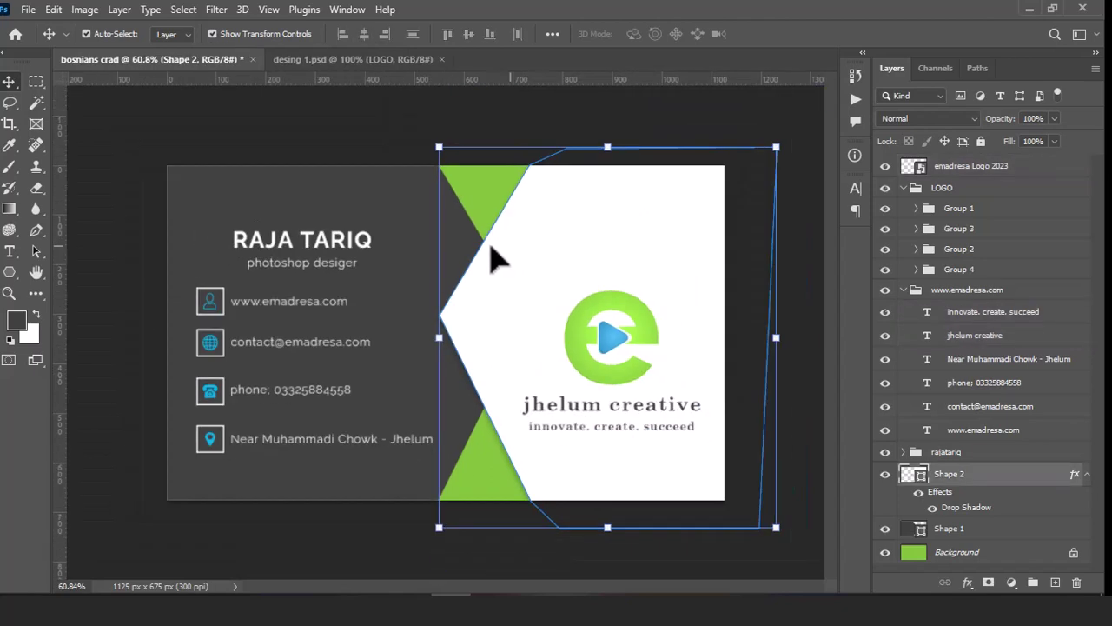
left_click(90, 304)
key("z")
left_click(489, 34)
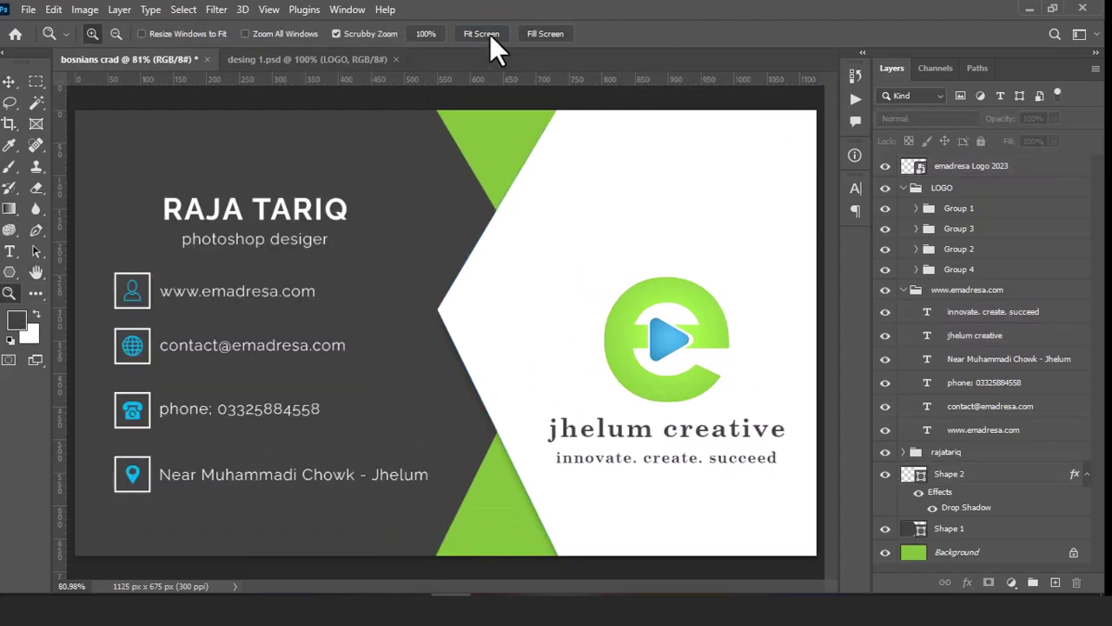
left_click(9, 80)
Step: Select the green 'e' logo, 'jhelum creative' text and tagline together
left_click(692, 339)
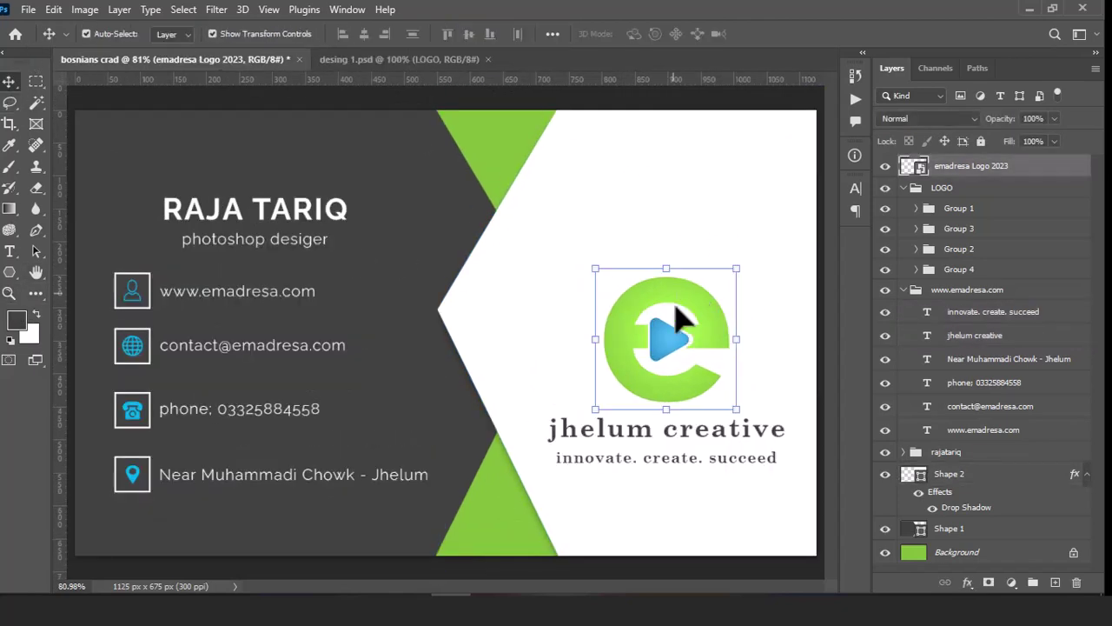
left_click(652, 439, "shift")
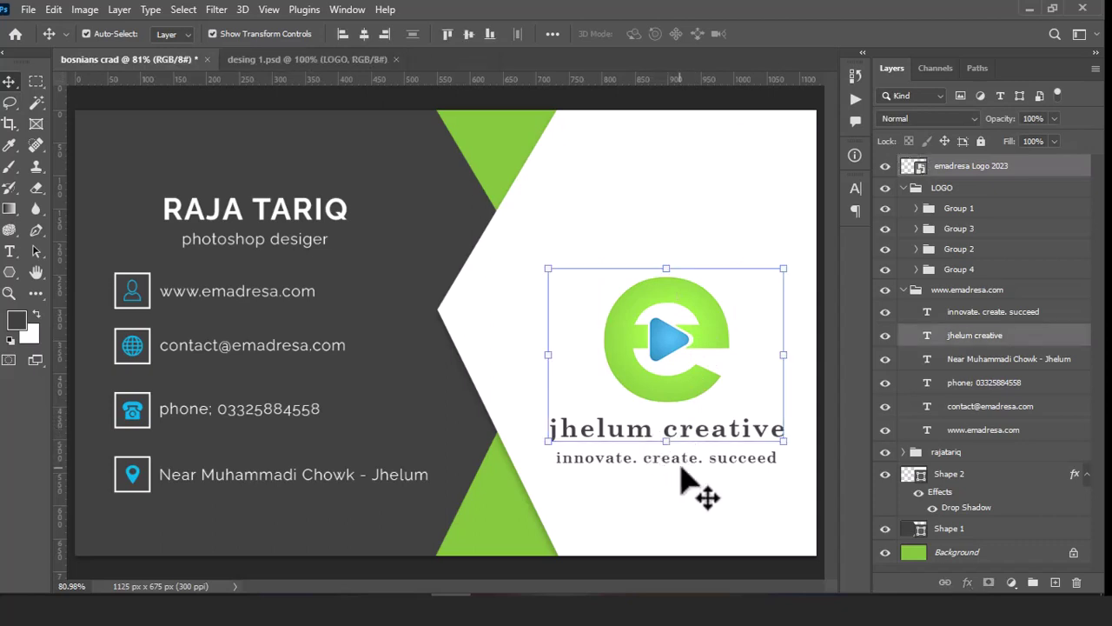
key("ctrl+1")
left_click(676, 464)
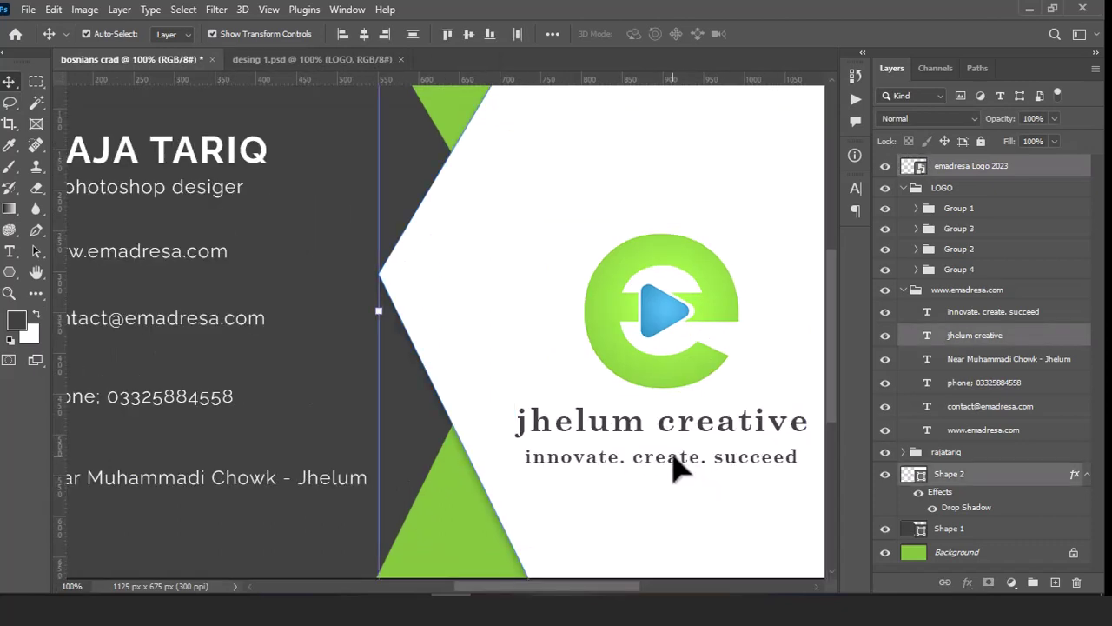
left_click(675, 459, "shift")
key("ctrl+0")
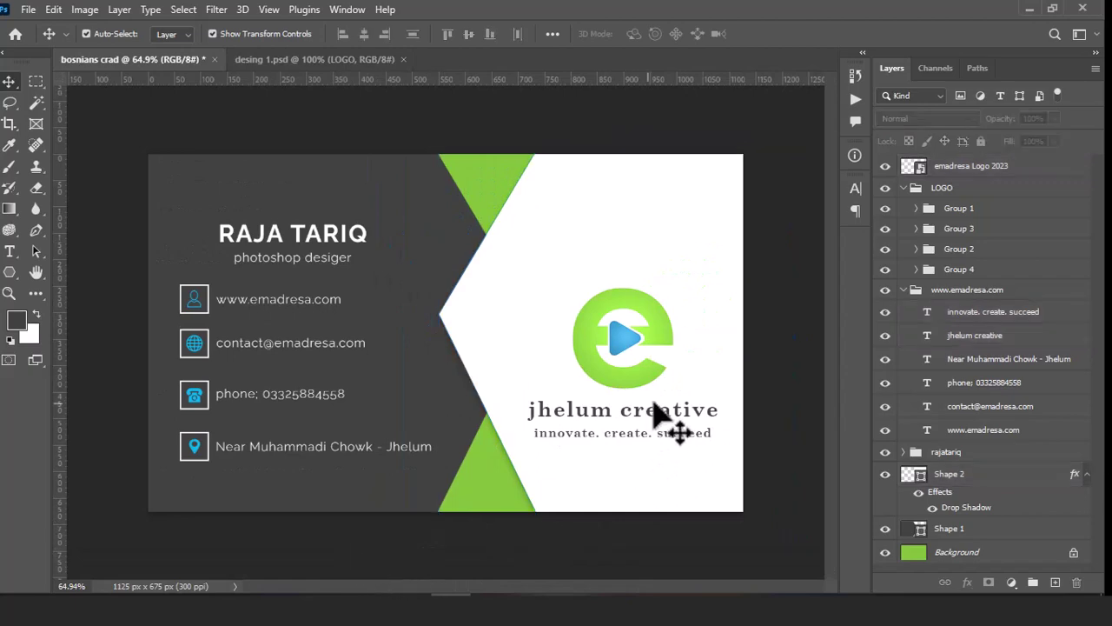
left_click(608, 432)
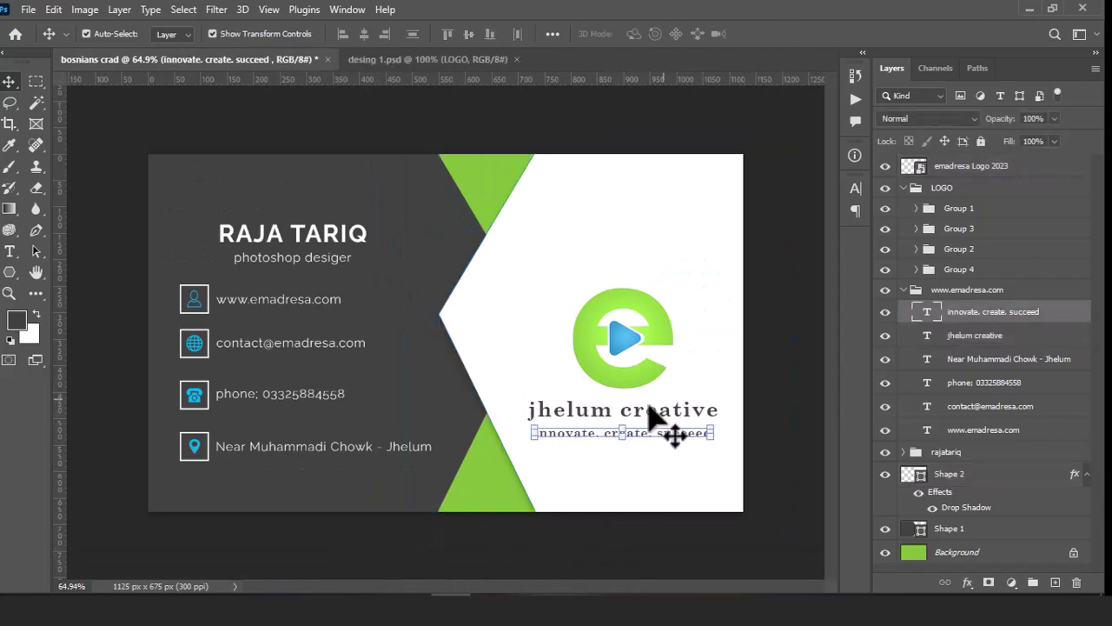
key("ctrl+1")
left_click(640, 417, "shift")
left_click(635, 375, "shift")
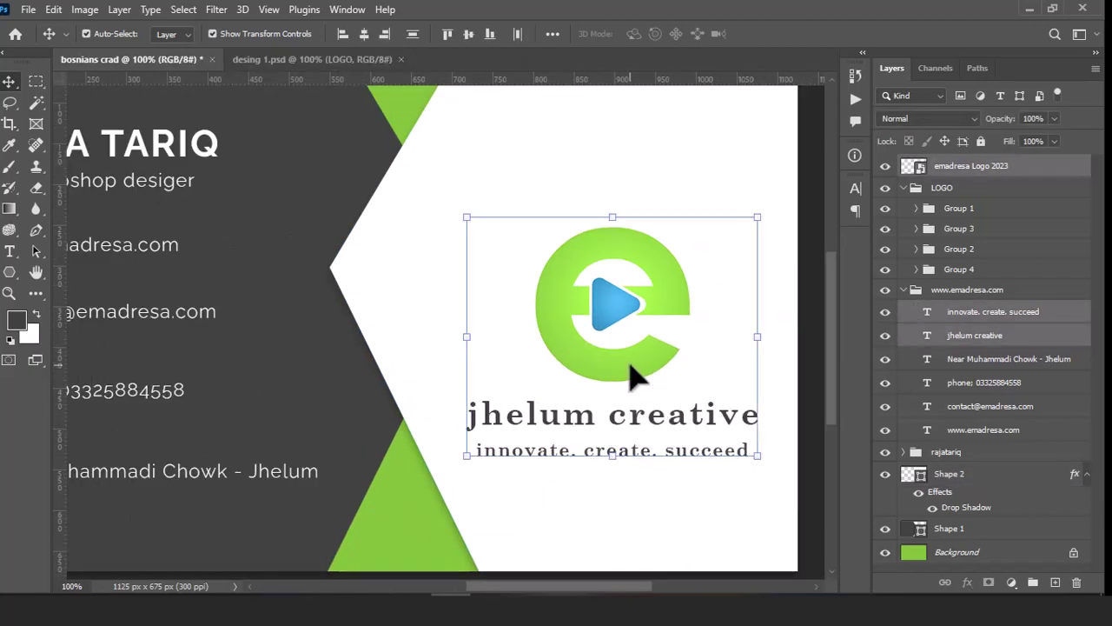
key("ctrl+0")
Step: Nudge the logo and text block slightly higher on the white panel
key("shift+Up")
key("shift+Up")
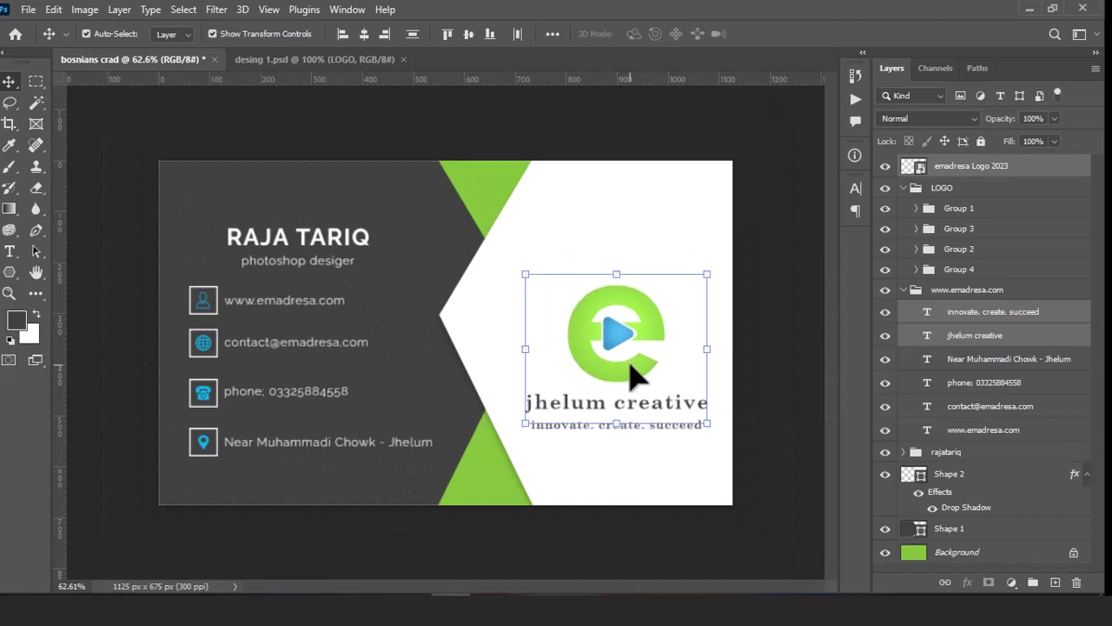
key("shift+Up")
key("shift+Up")
key("shift+Up")
key("shift+Up")
key("shift+Up")
key("Down")
key("Down")
key("Down")
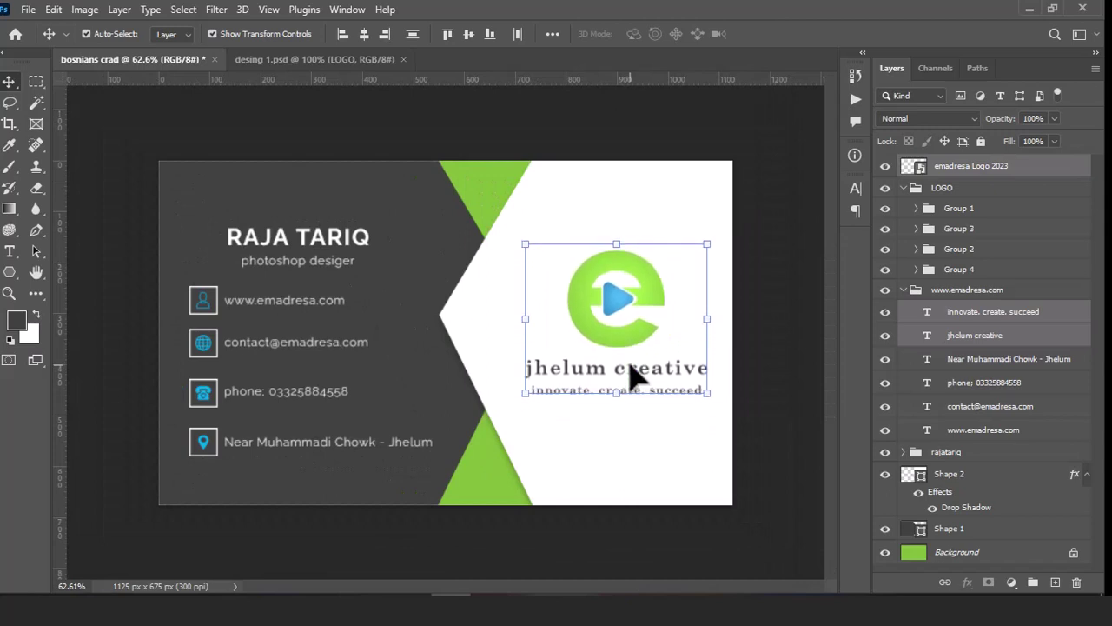
key("Down")
key("Down")
key("Down")
key("Down")
key("Down")
key("Down")
key("Down")
key("Down")
key("Down")
key("Down")
key("Down")
key("Down")
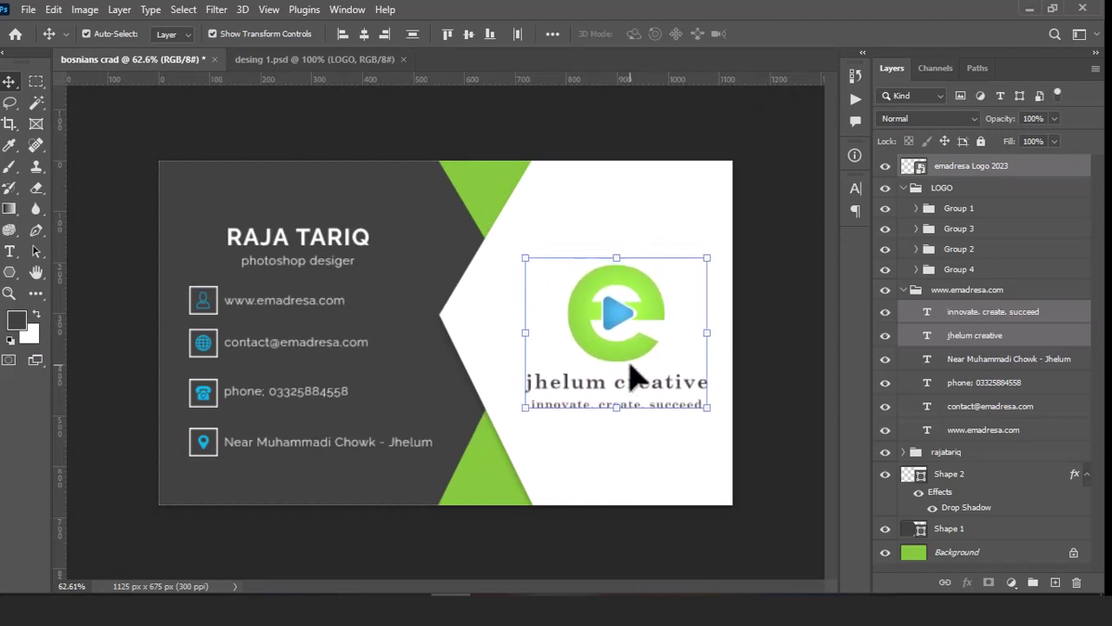
key("Down")
key("Down")
key("Down")
key("Down")
key("Down")
key("Down")
Step: Reselect the logo, name and tagline layers and group them as Group 5
left_click(147, 365)
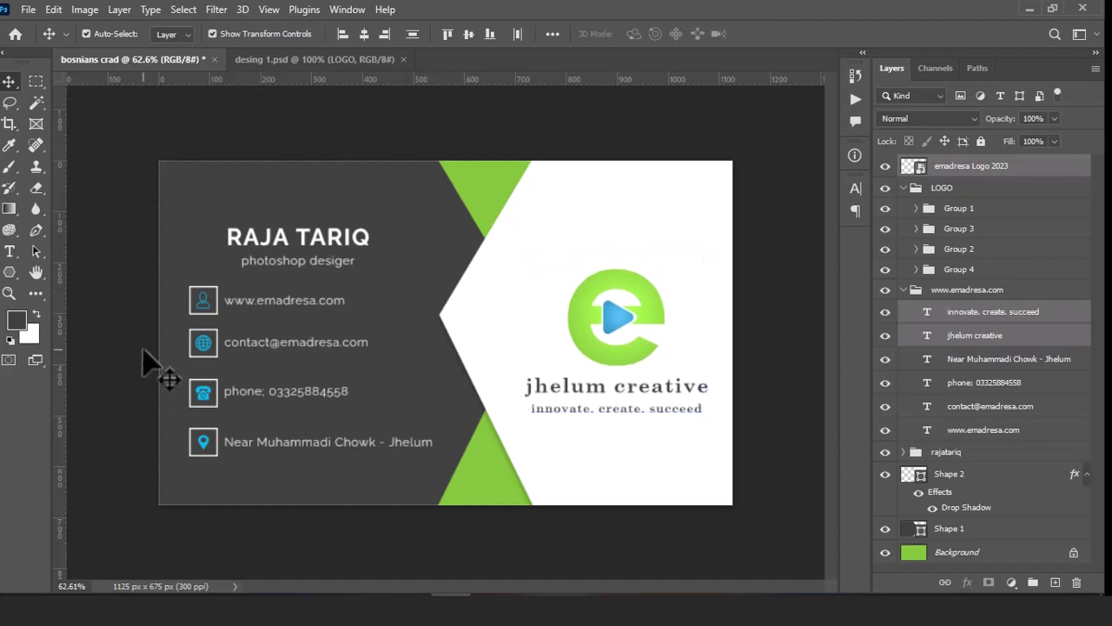
left_click(9, 292)
left_click(482, 34)
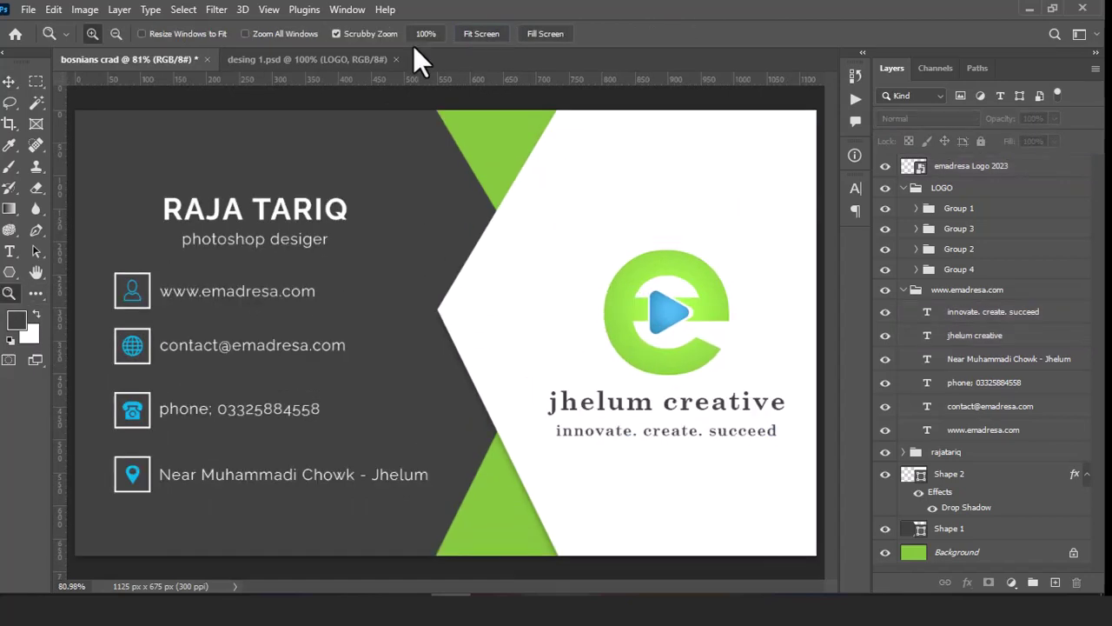
left_click(9, 81)
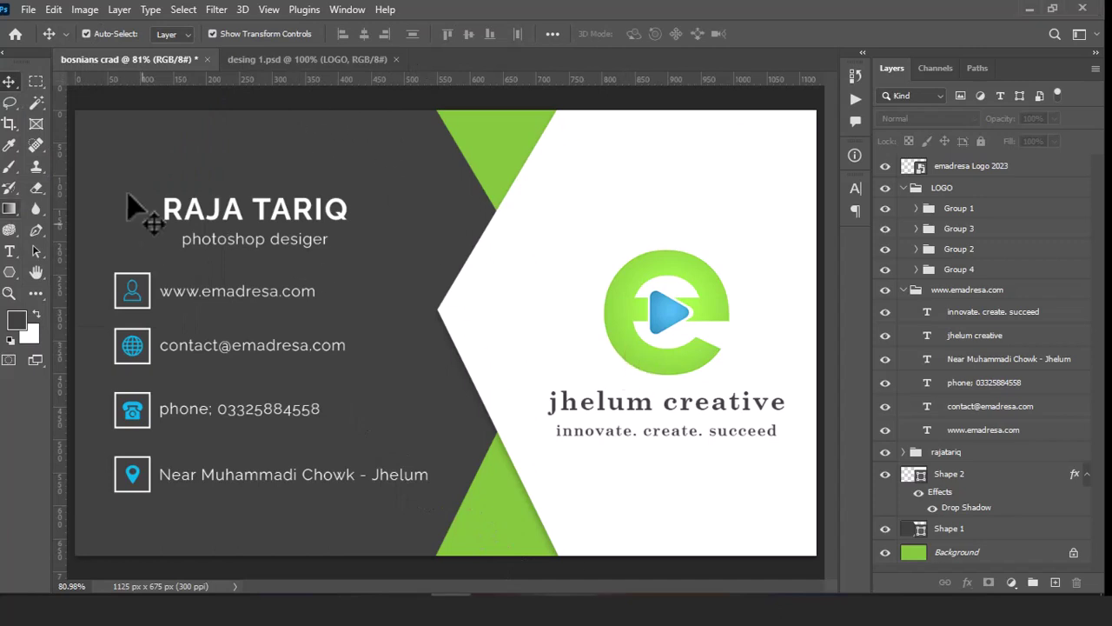
left_click(622, 341)
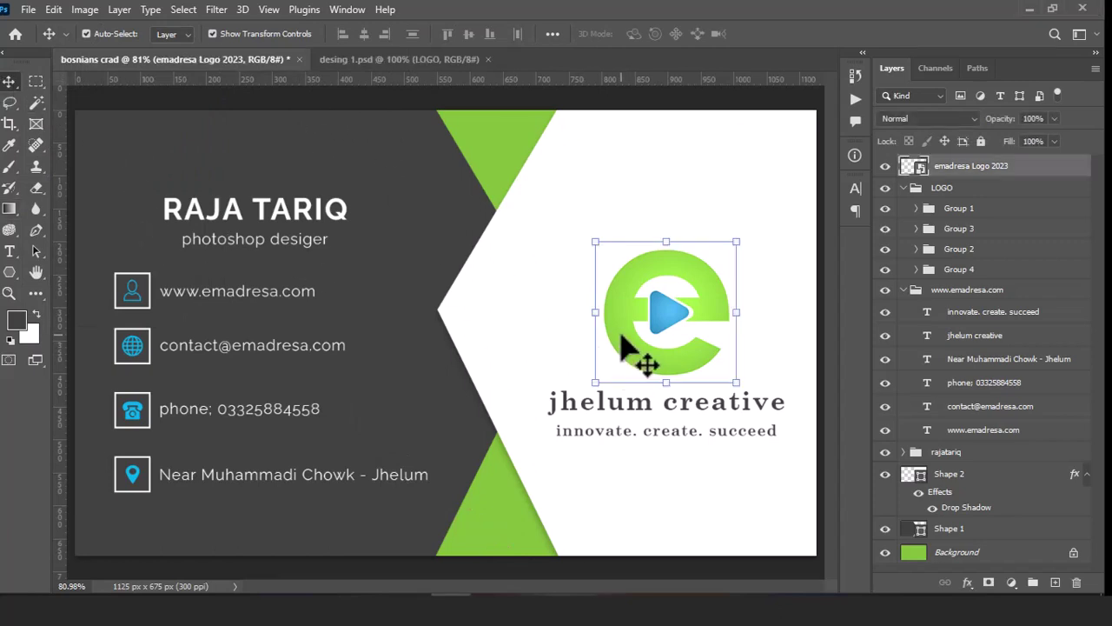
left_click(575, 409, "shift")
scroll(612, 434, "up", 3)
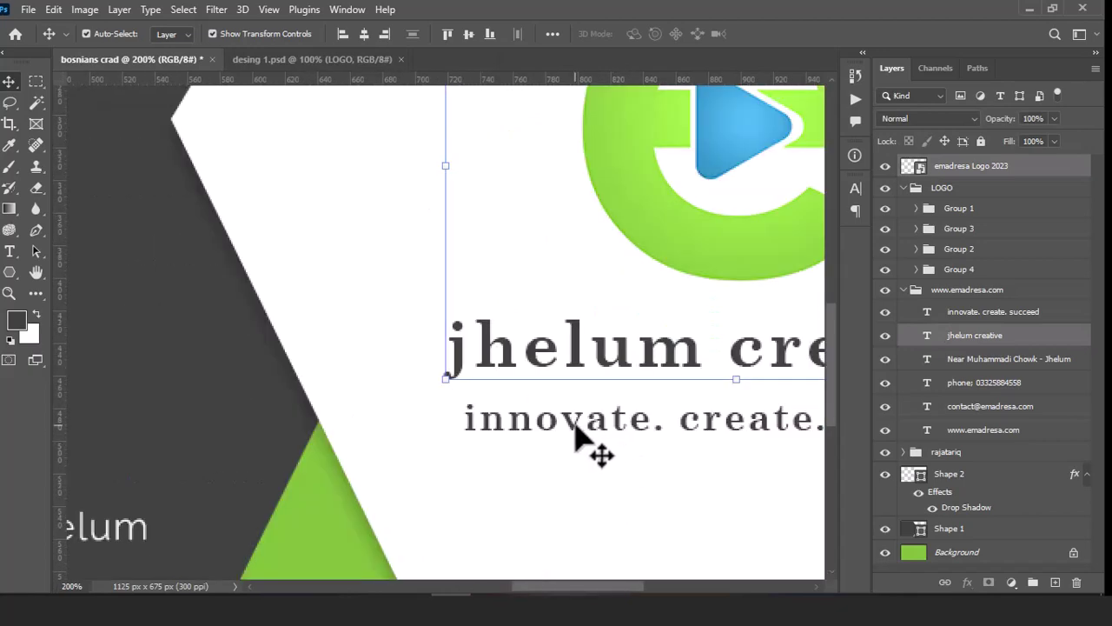
left_click(576, 435, "shift")
scroll(576, 435, "down", 2)
scroll(577, 432, "down", 1)
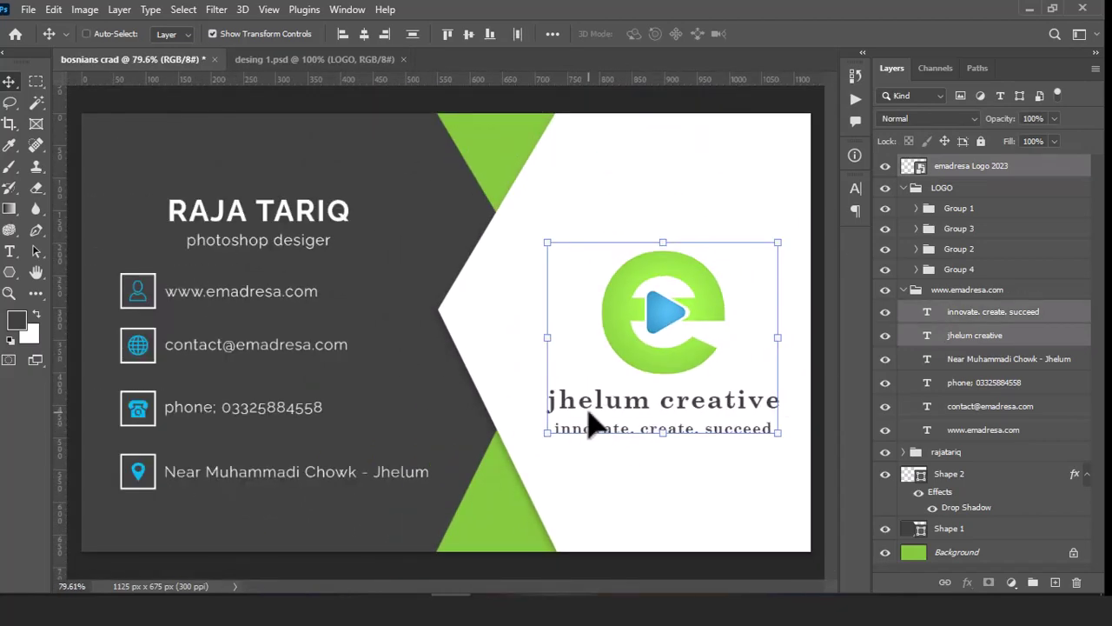
key("ctrl+g")
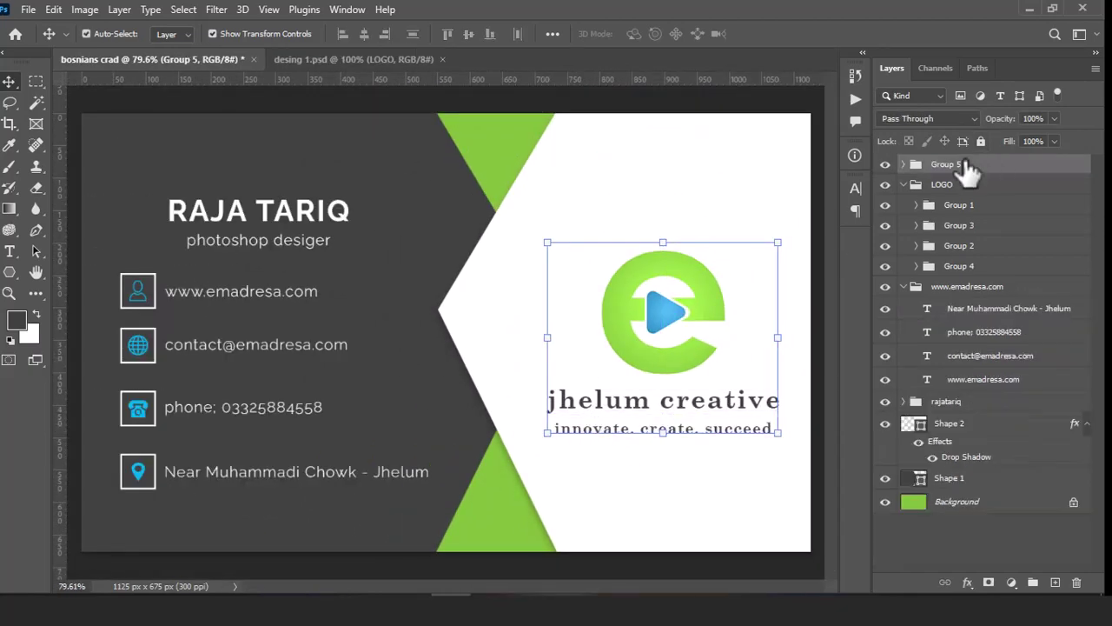
Step: Rename the new logo group to 'jhelum logo'
double_click(967, 164)
type("jh")
type("elum logo")
key("Return")
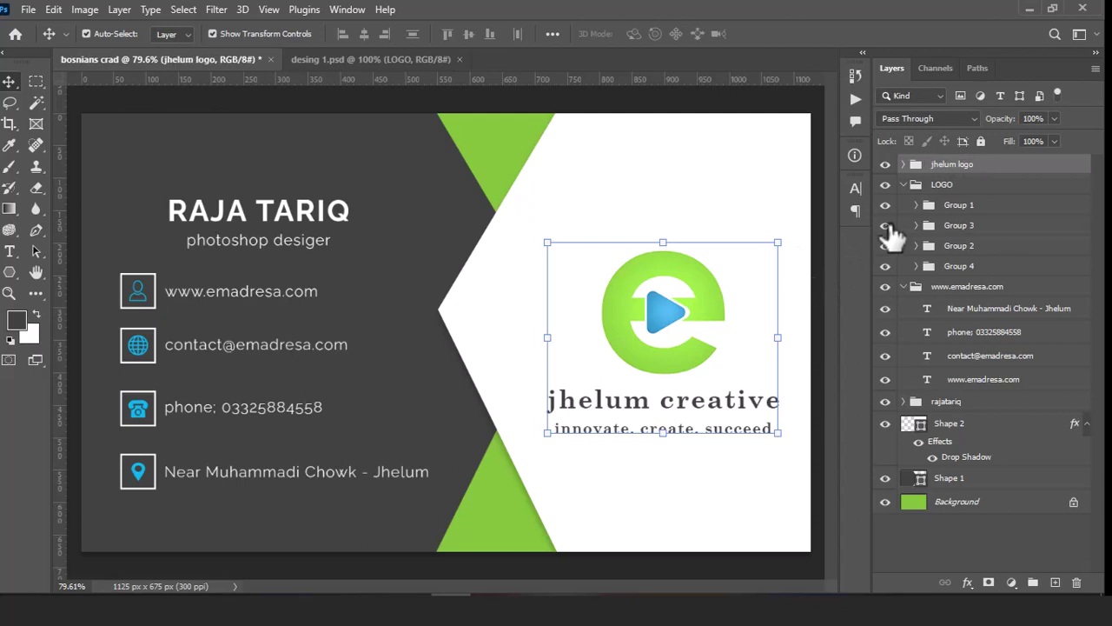
left_click(904, 184)
left_click(904, 205)
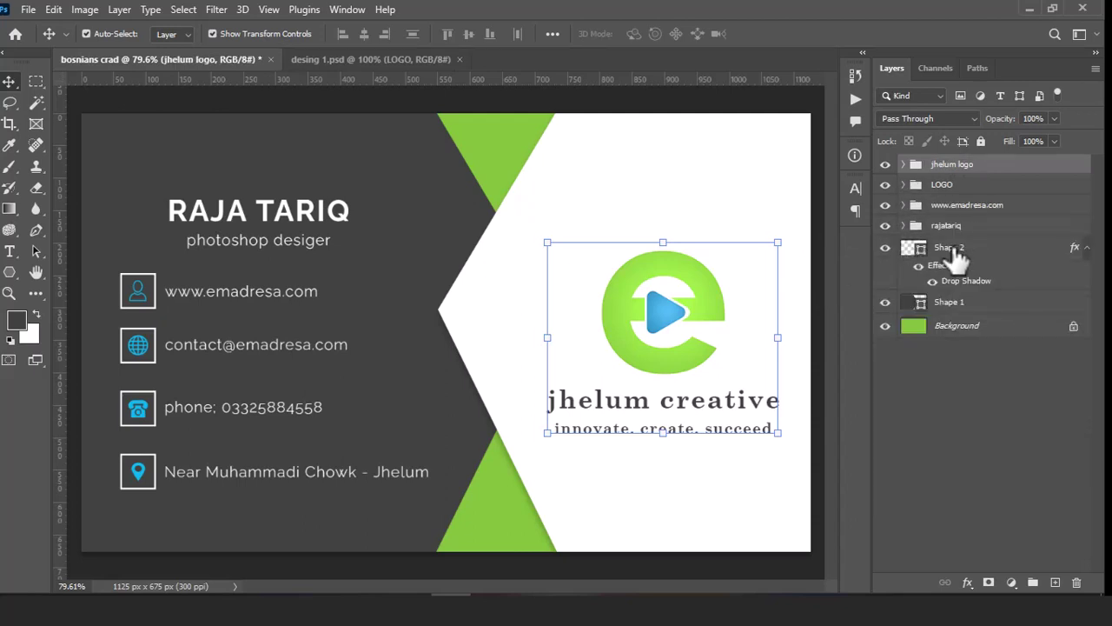
Step: Group Shape 1 and Shape 2 into a group named 'Shape 2', with Shape 2 on top
left_click(884, 248)
double_click(947, 248)
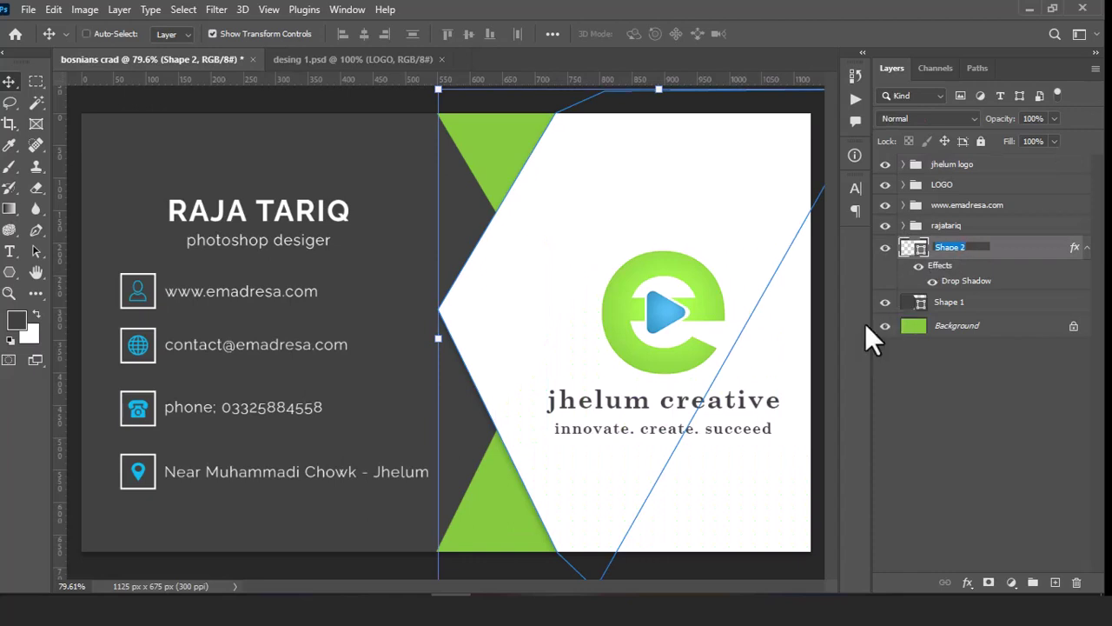
key("Return")
key("ctrl+g")
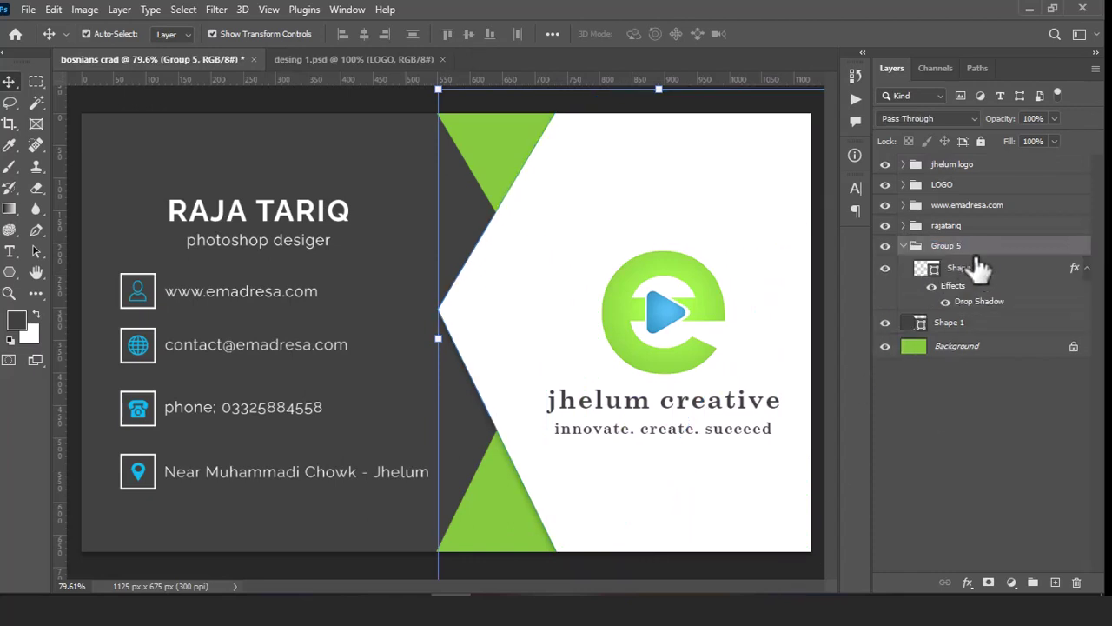
double_click(945, 246)
type("Shape 2")
left_click(903, 246)
left_click_drag(945, 274, 944, 252)
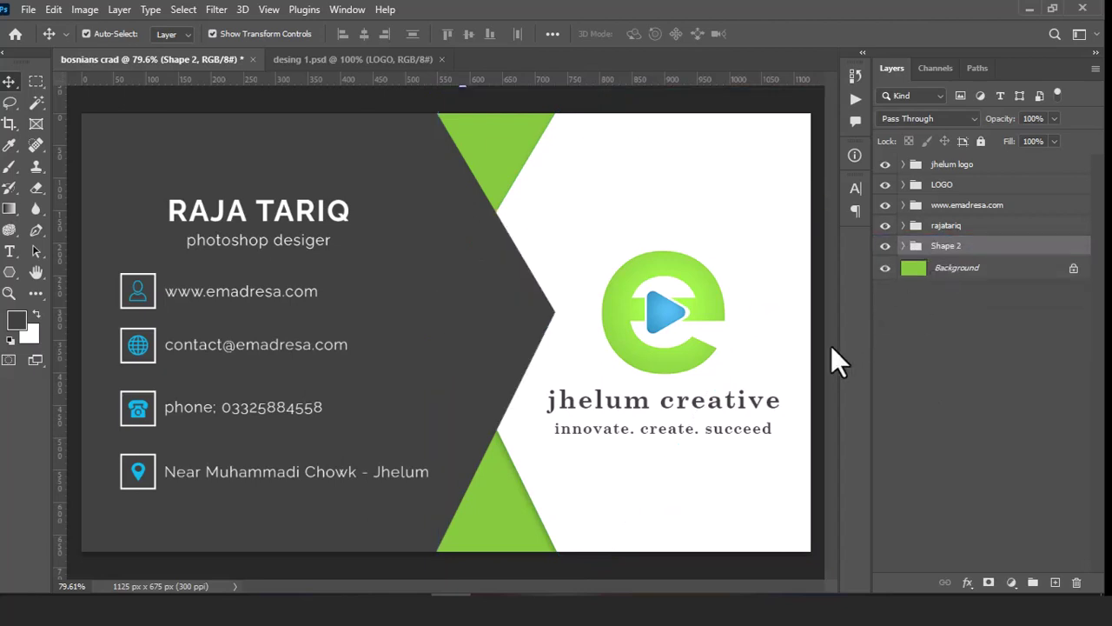
left_click(903, 246)
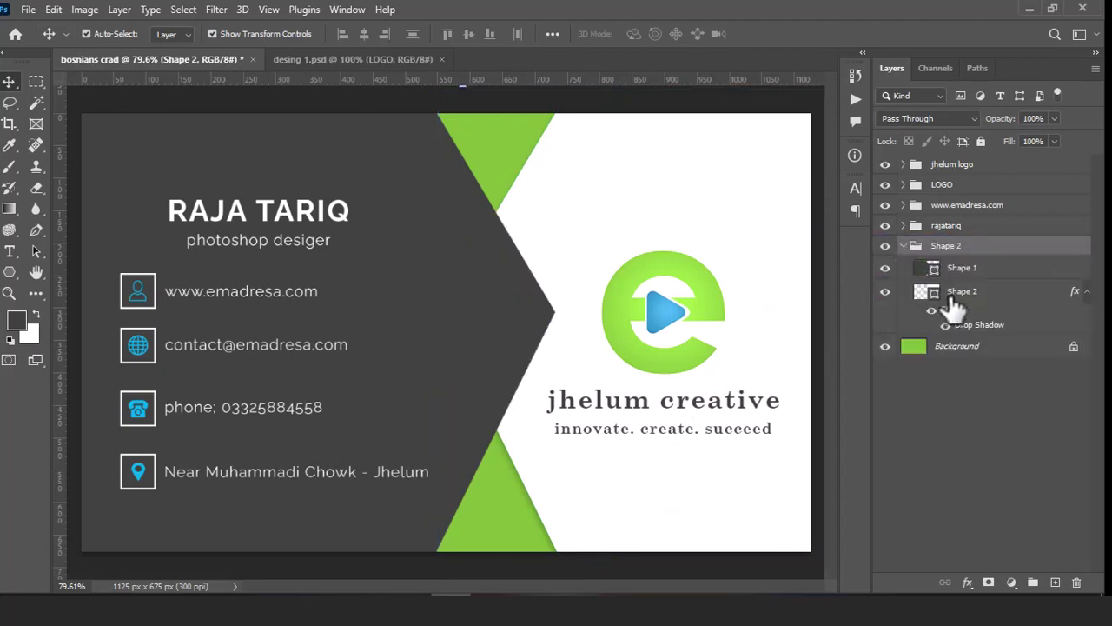
left_click_drag(965, 287, 965, 253)
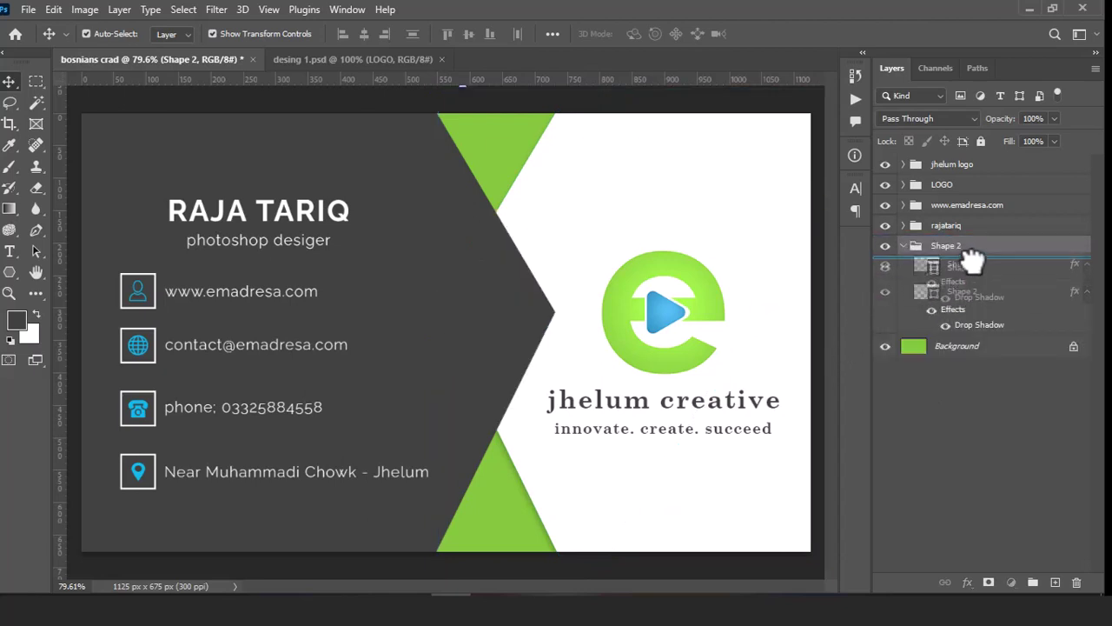
left_click(786, 573)
left_click(903, 246)
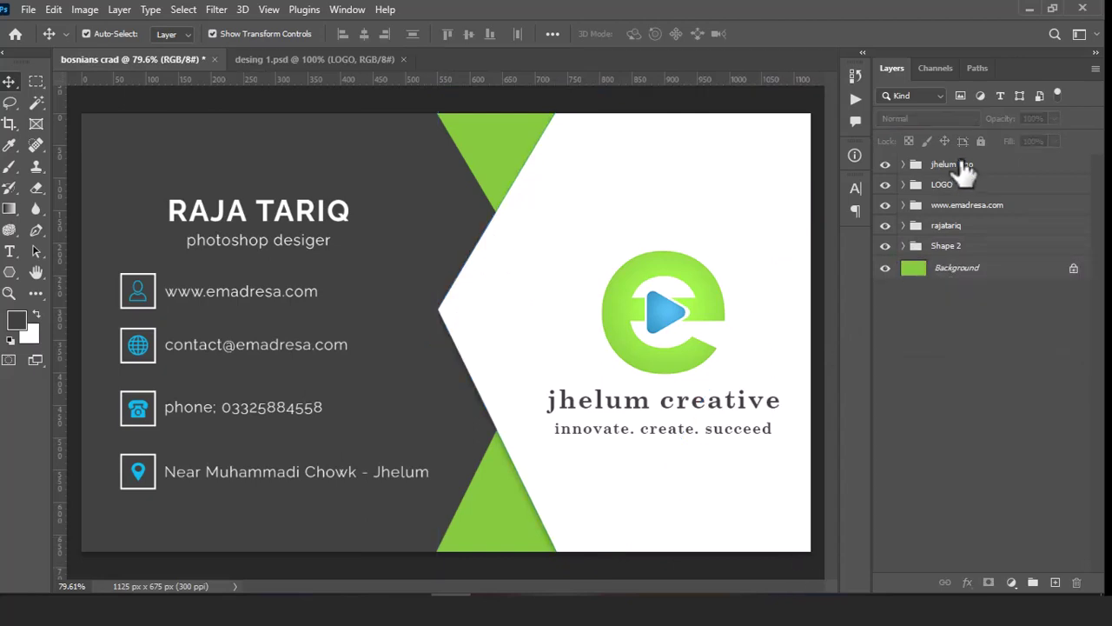
Step: Combine all card groups from 'jhelum logo' down to 'Shape 2' into Group 5
left_click(964, 171)
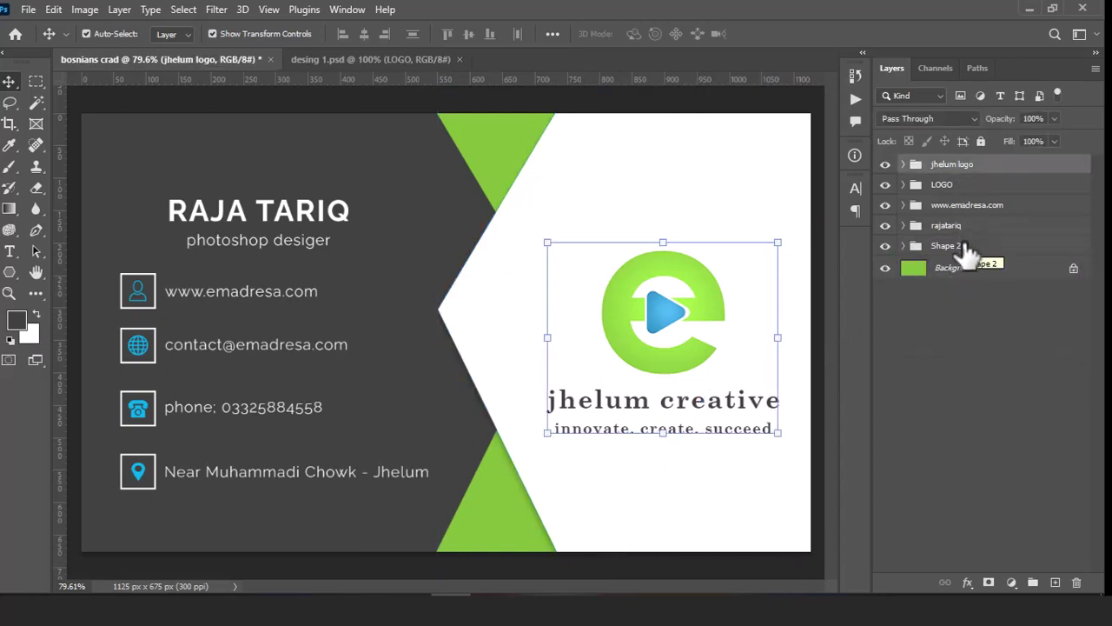
left_click(967, 250, "shift")
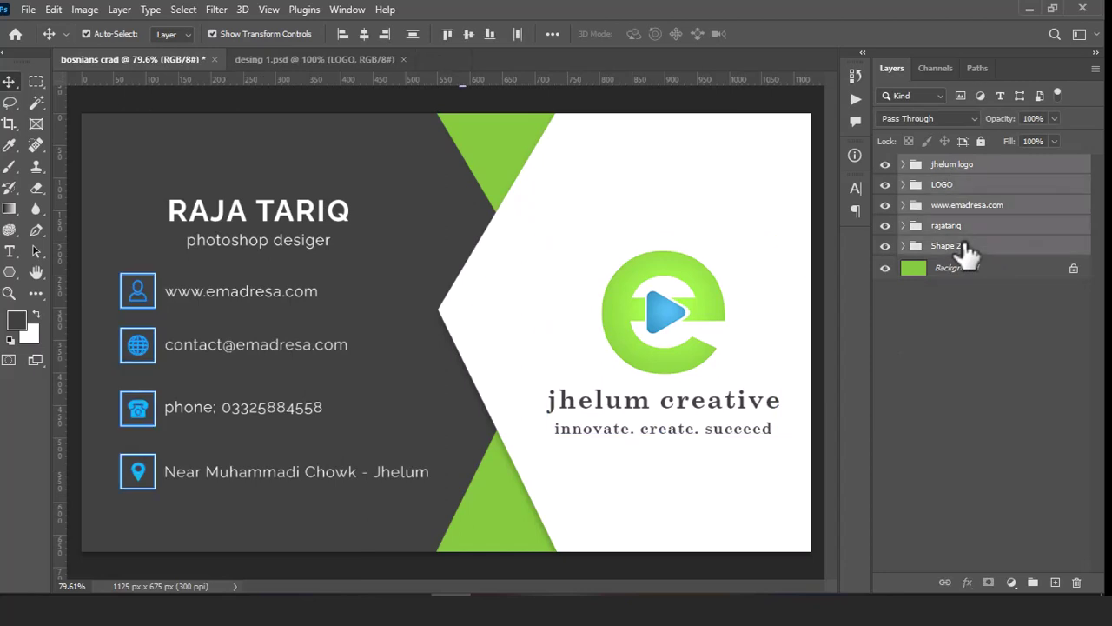
key("ctrl+g")
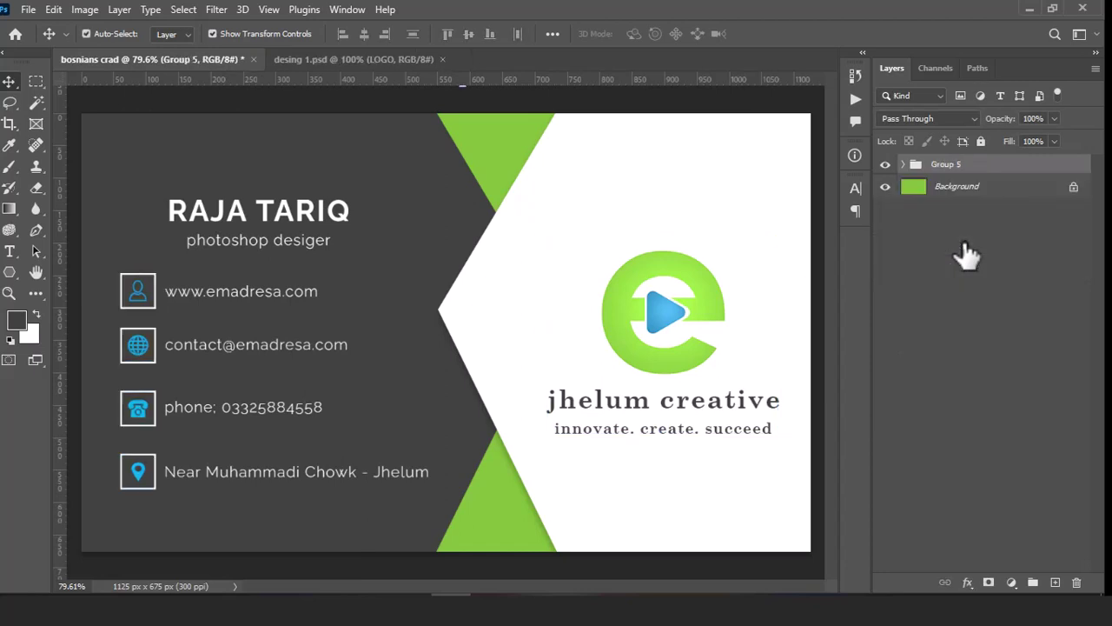
double_click(954, 163)
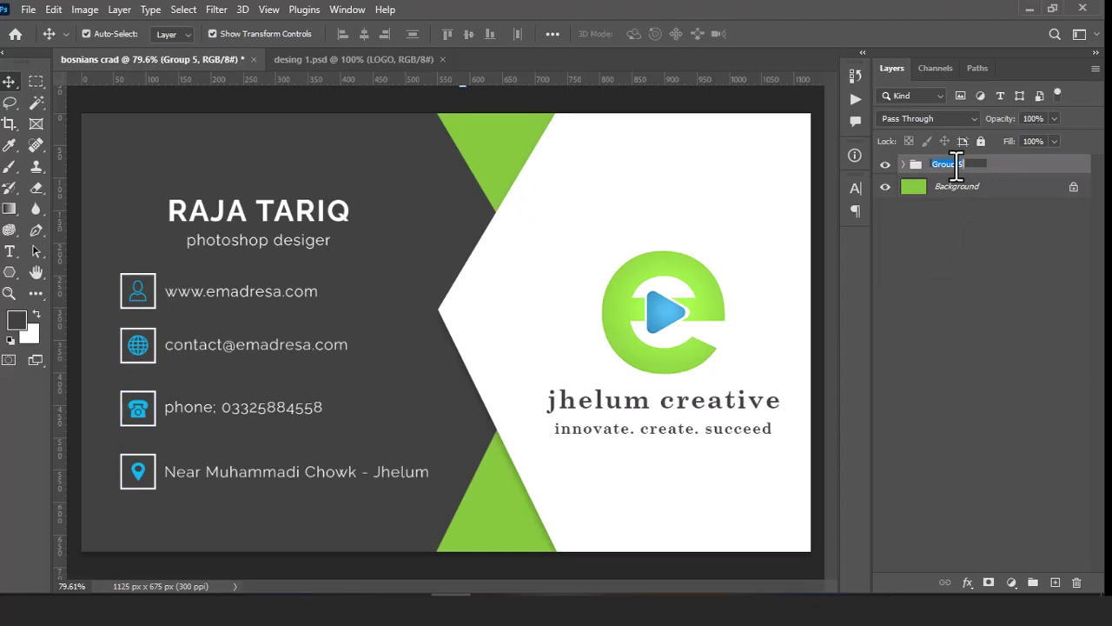
Step: Rename the Group 5 layer group to 'front card 1'
key("Return")
double_click(950, 164)
type("1")
key("Return")
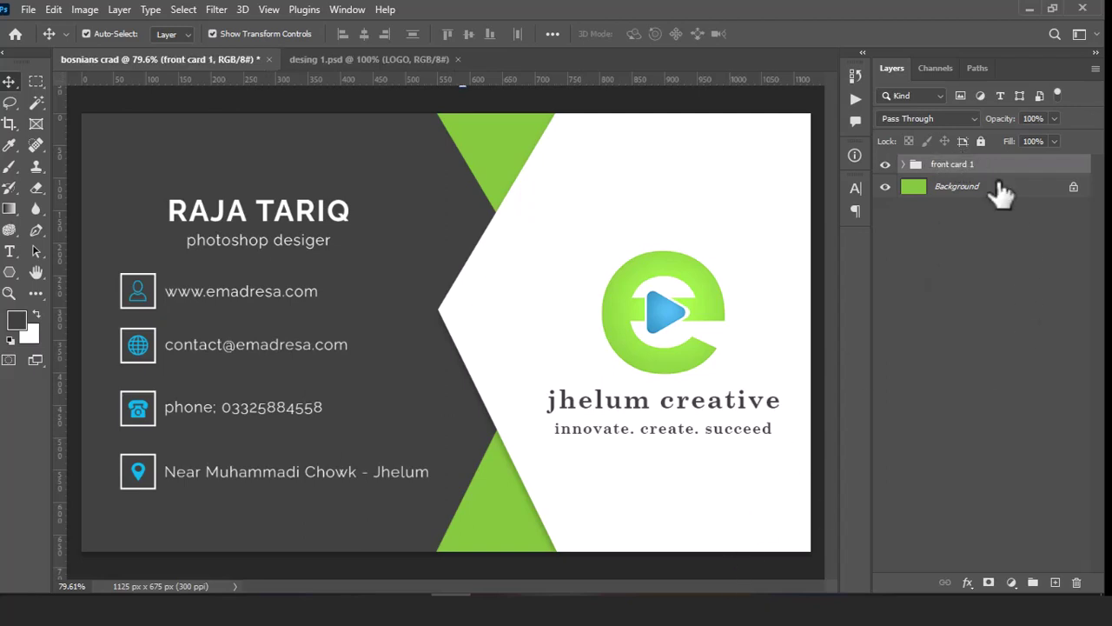
Step: Duplicate the group with Ctrl+J, hide the original, and name the copy 'back card 2'
key("ctrl+j")
left_click(885, 184)
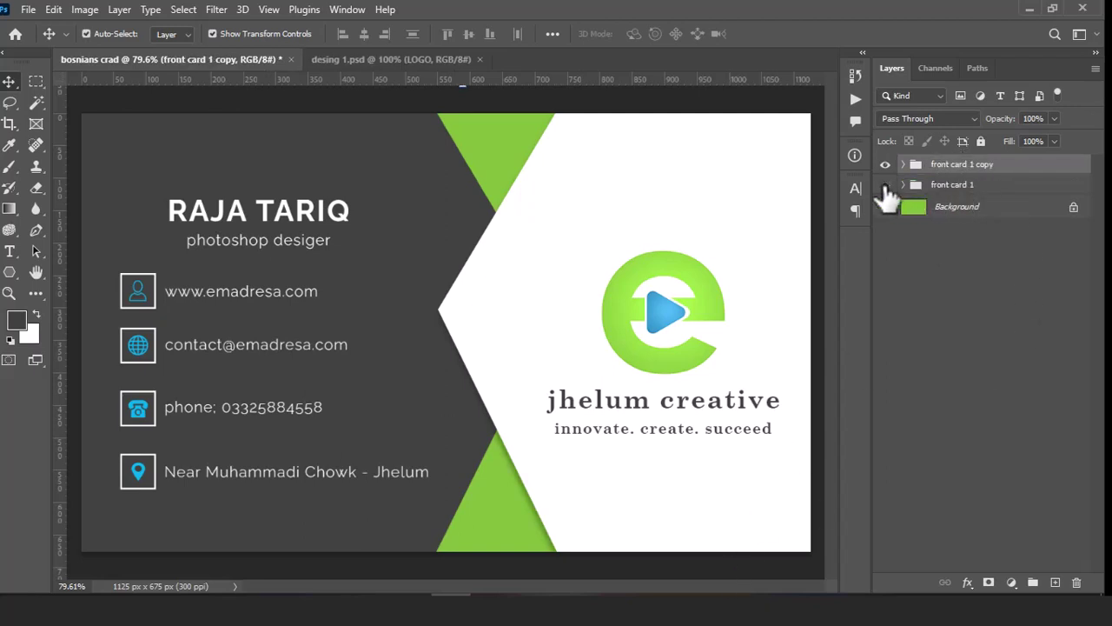
double_click(972, 167)
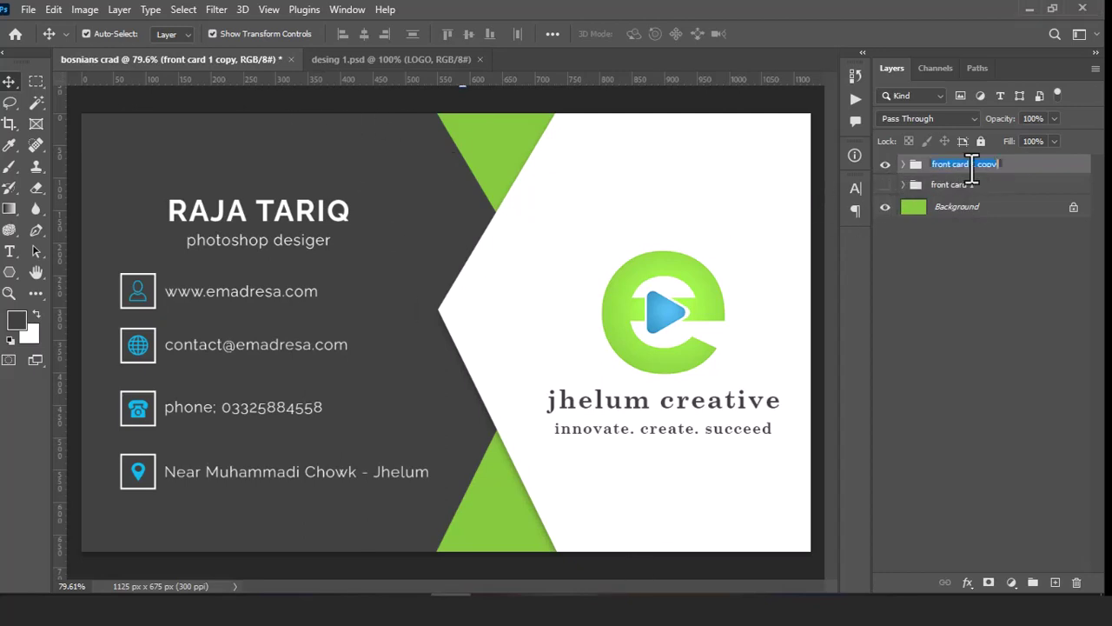
type("back")
type(" card 2")
key("Return")
Step: Hide Shape 2, the text and icon layers, and jhelum logo inside back card 2
key("z")
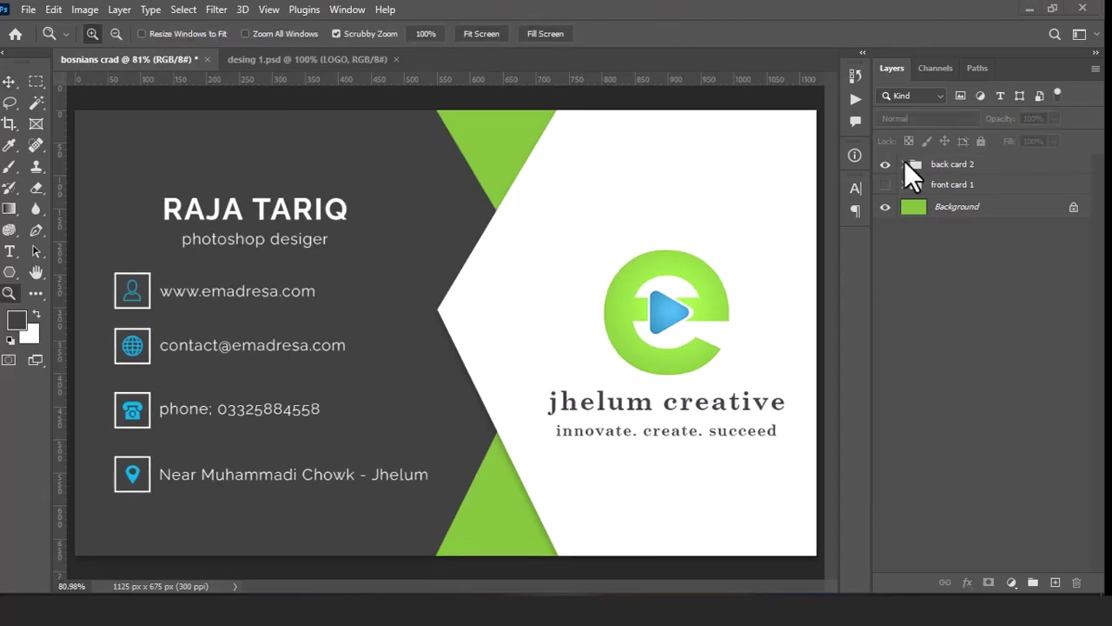
left_click(903, 164)
left_click(886, 267)
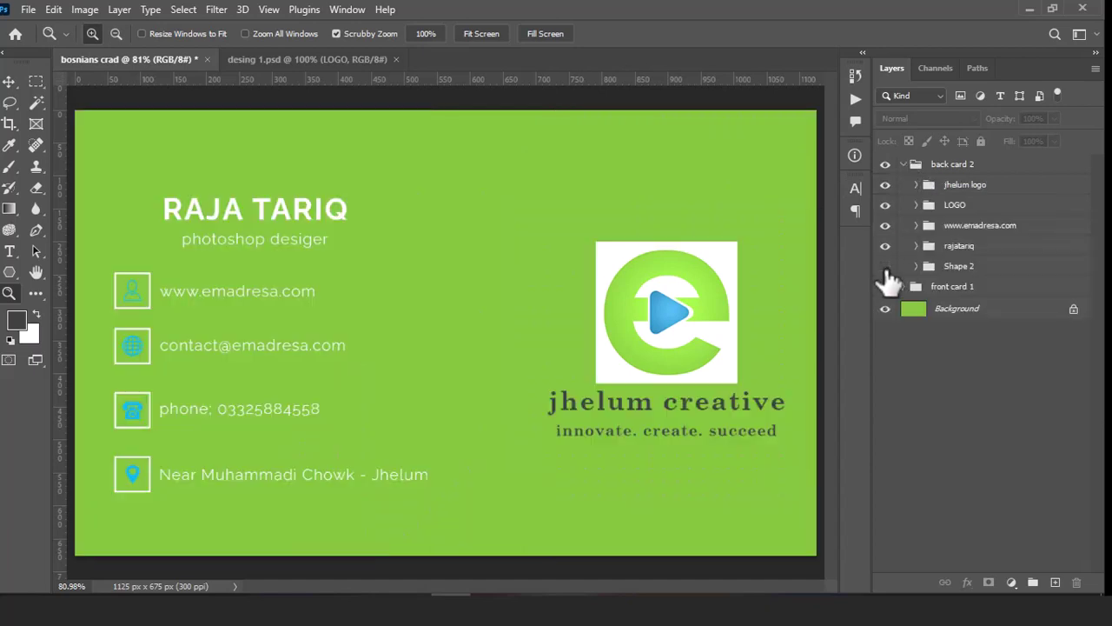
left_click_drag(886, 276, 885, 186)
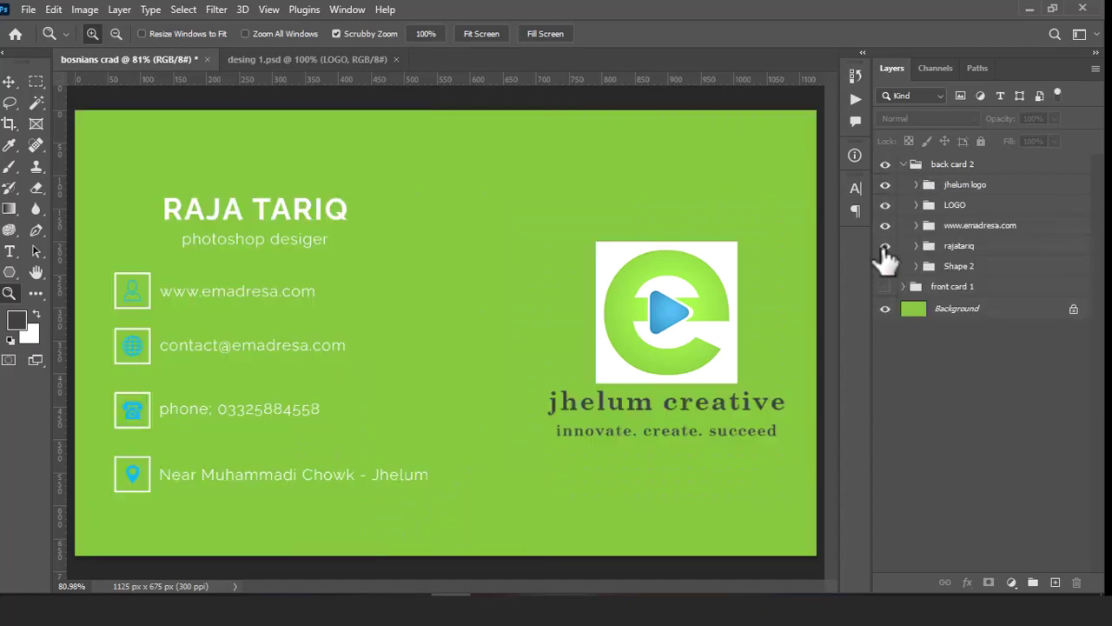
left_click(885, 185)
left_click(10, 80)
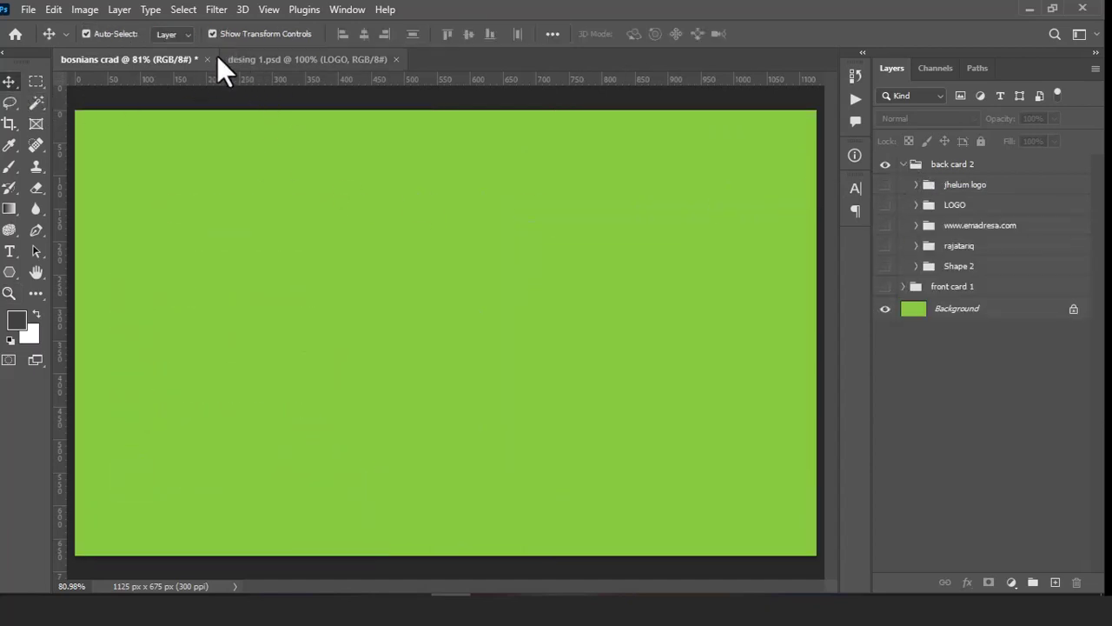
left_click(268, 9)
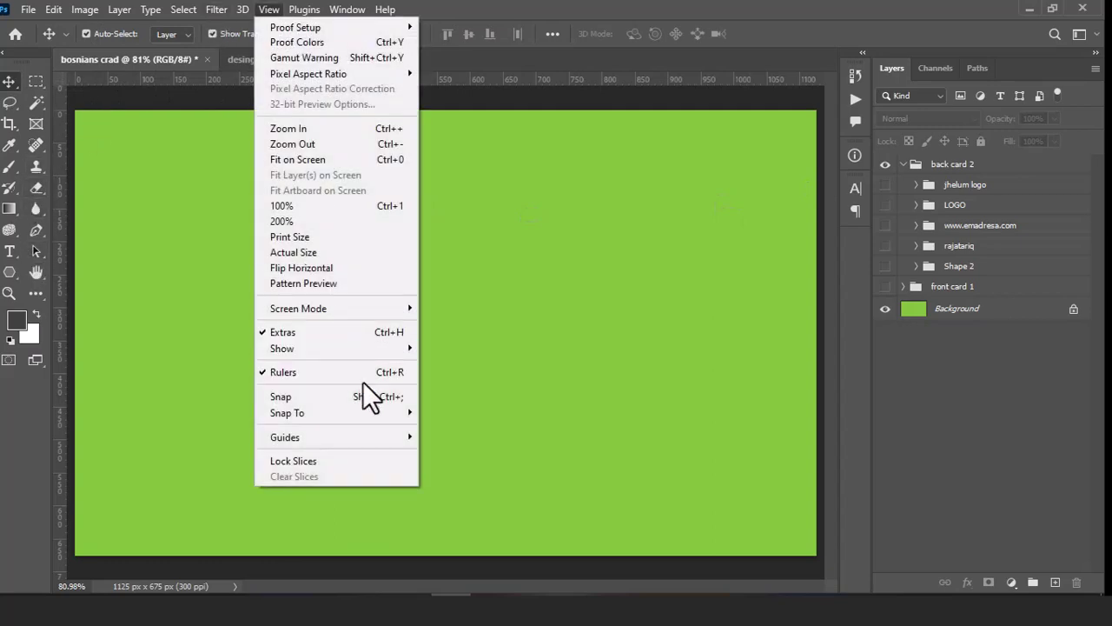
Step: Add two vertical guides, near 150 px and 957 px
left_click(499, 528)
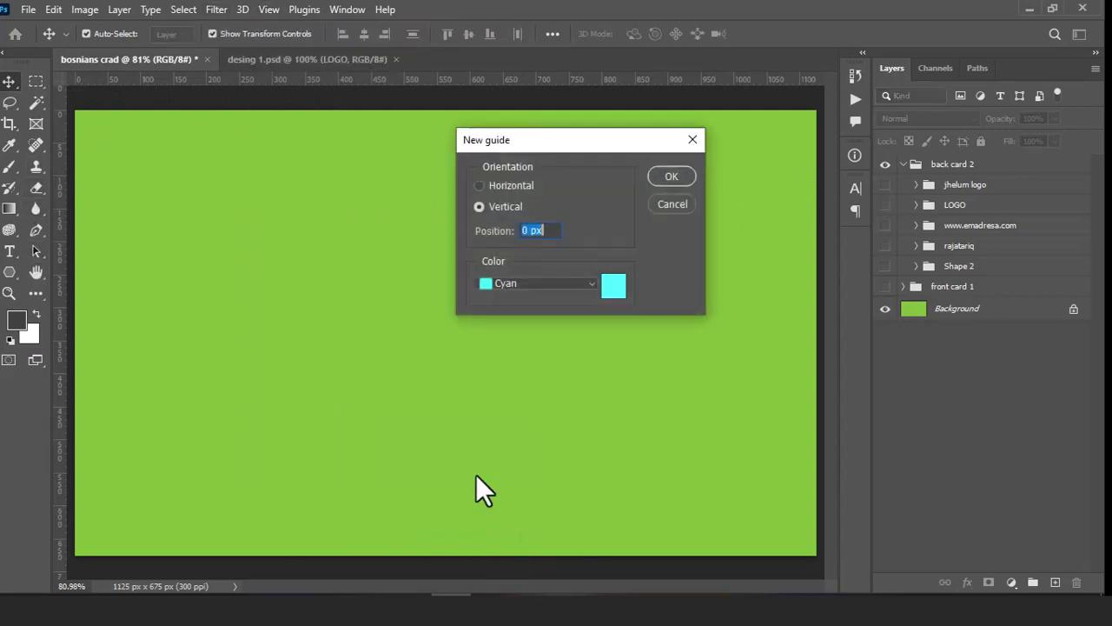
left_click(526, 230)
left_click(671, 177)
left_click(269, 10)
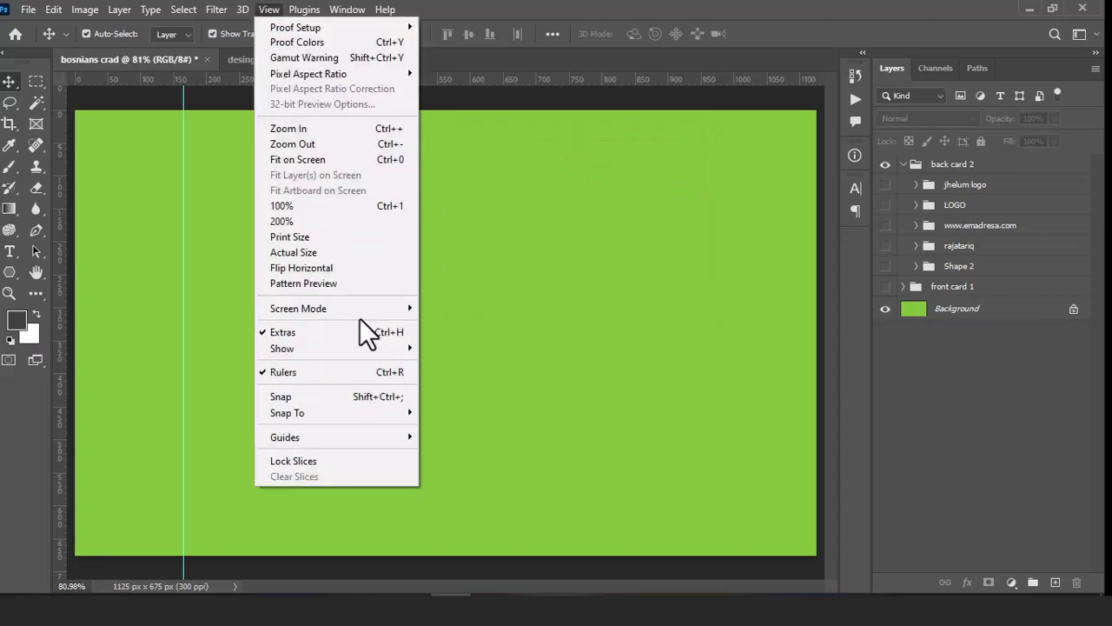
mouse_move(285, 437)
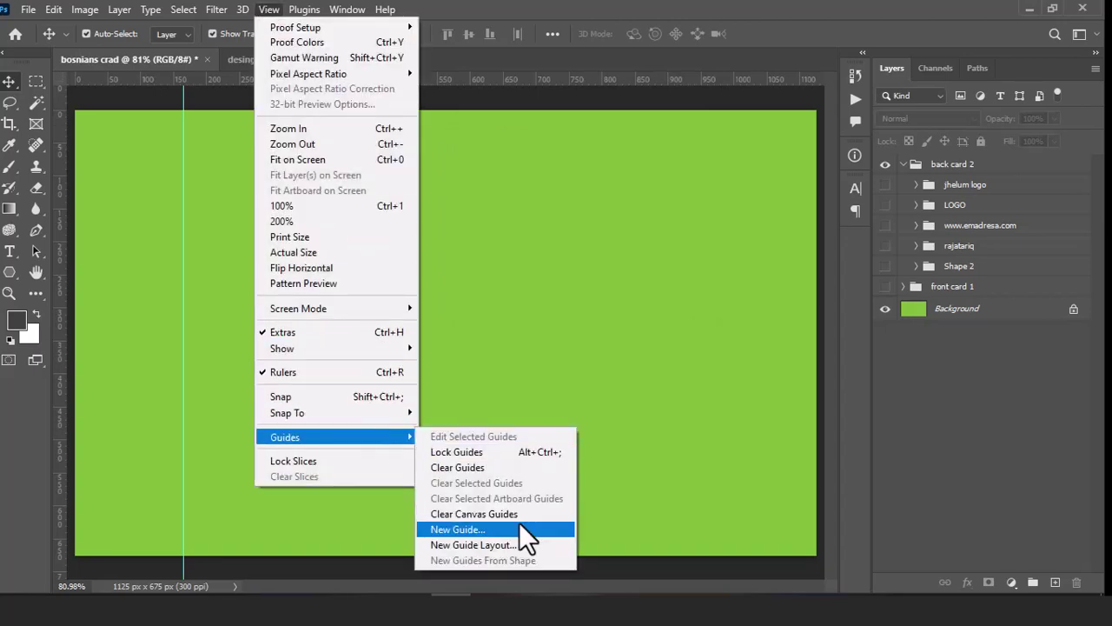
left_click(518, 529)
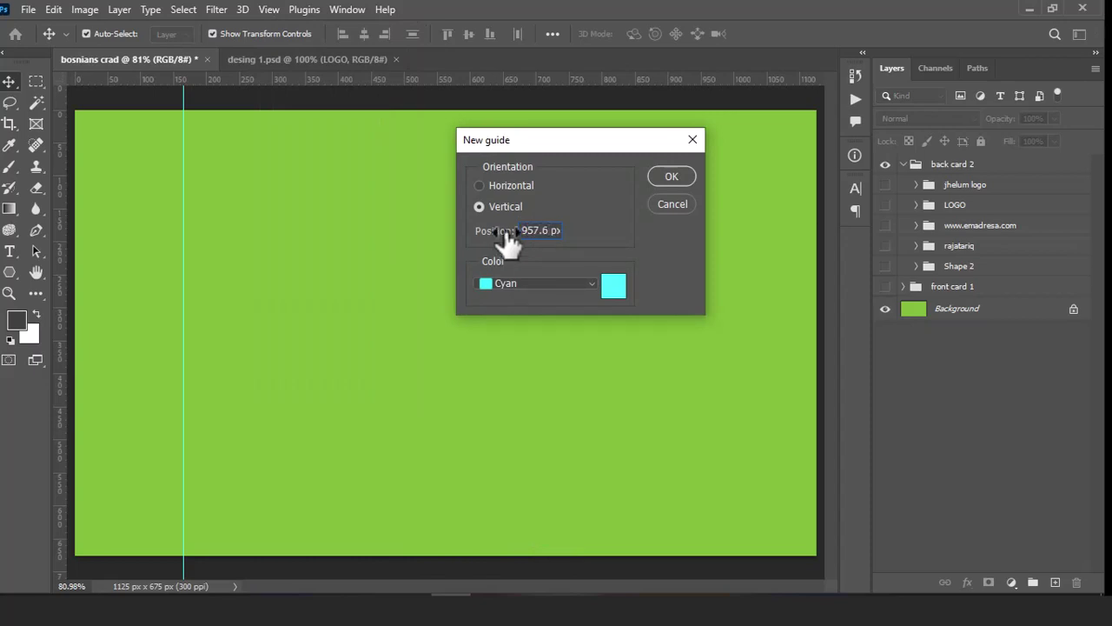
left_click(660, 176)
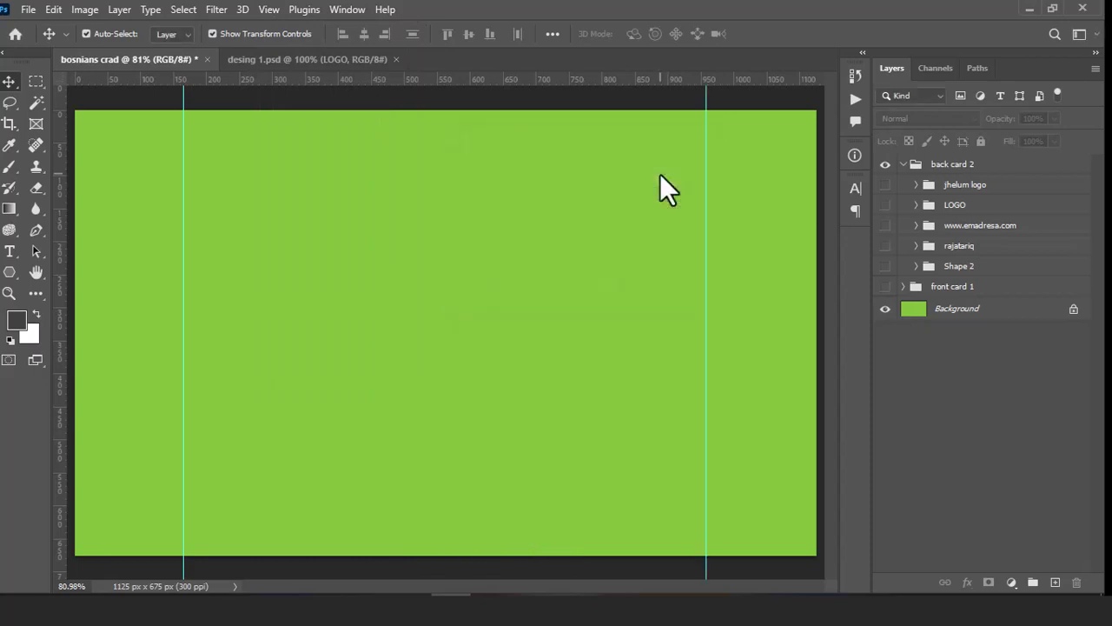
Step: Undo a stray Pen anchor and add a horizontal guide across the middle at 50%
left_click(35, 229)
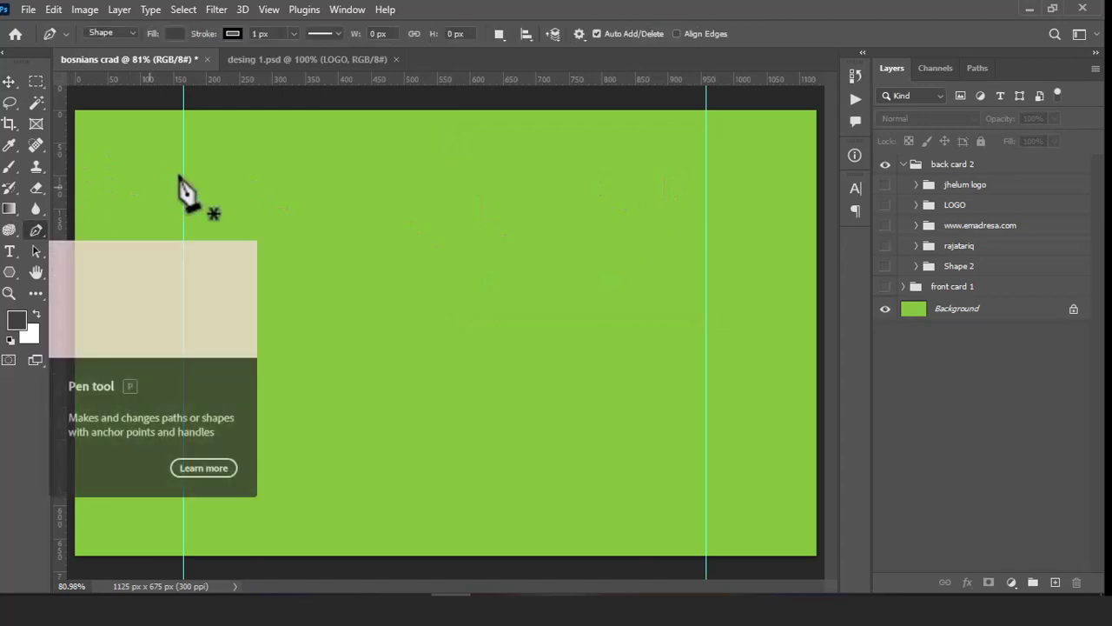
left_click(187, 107)
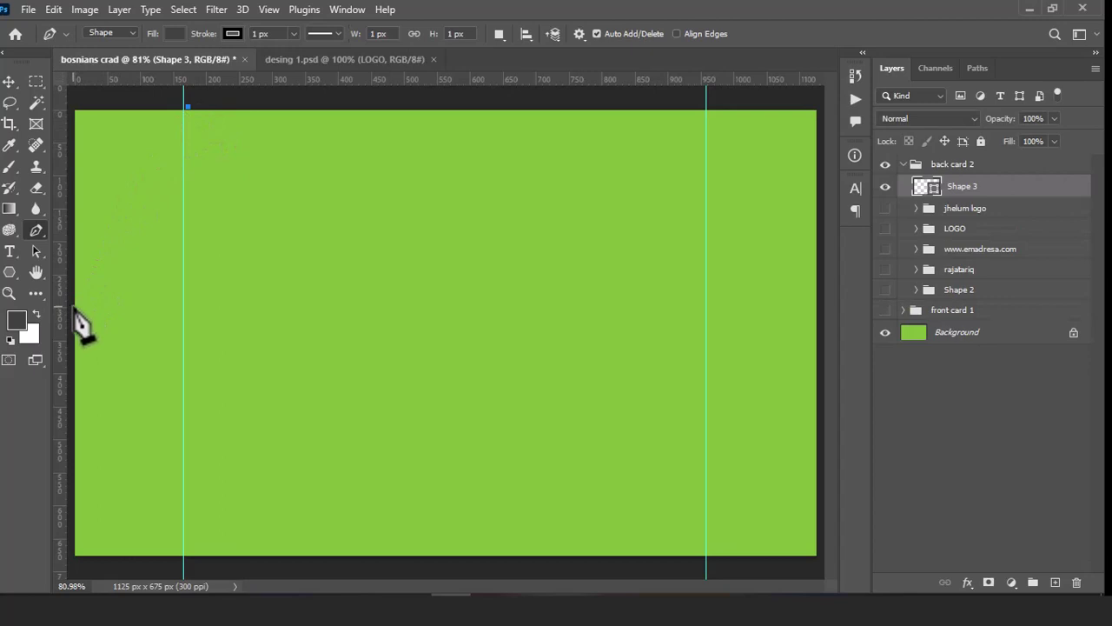
key("ctrl+z")
left_click(268, 9)
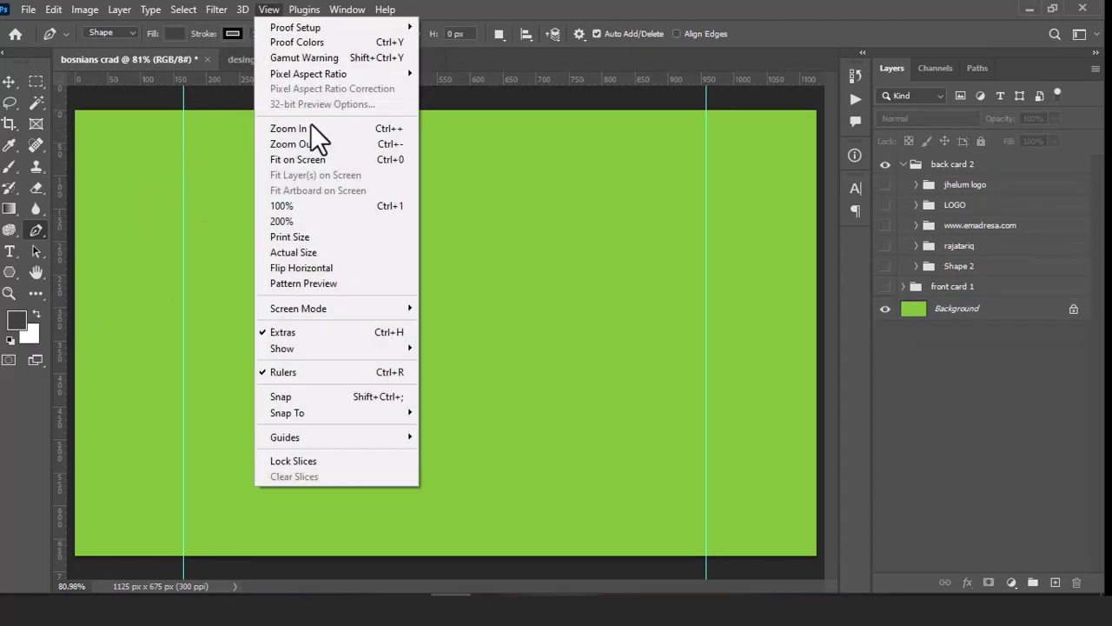
mouse_move(337, 437)
left_click(494, 525)
type("50")
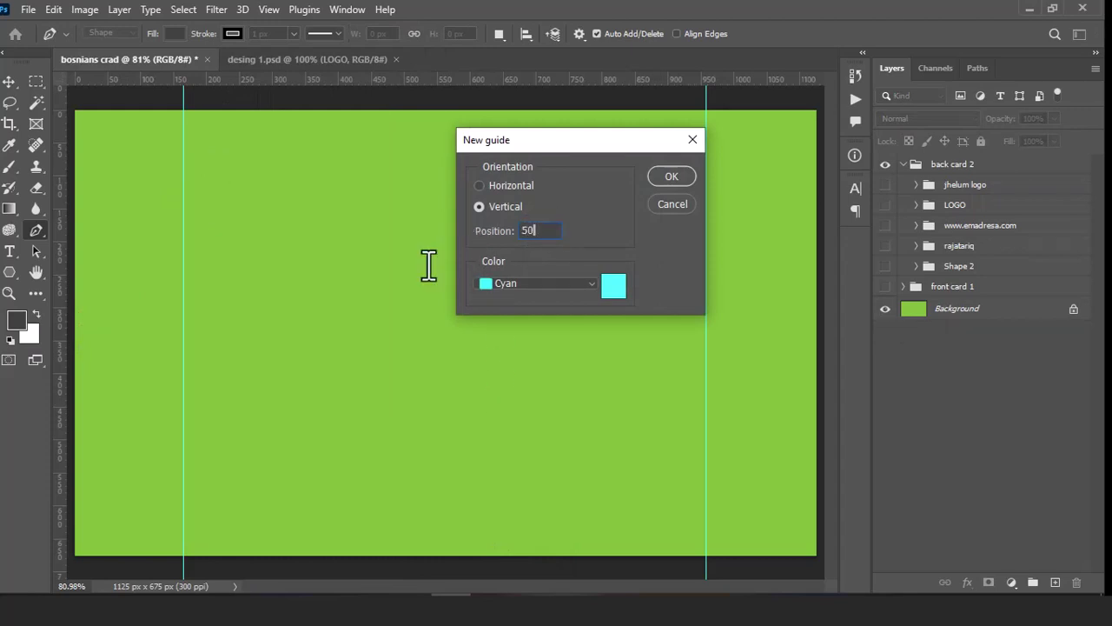
left_click(480, 185)
left_click(671, 176)
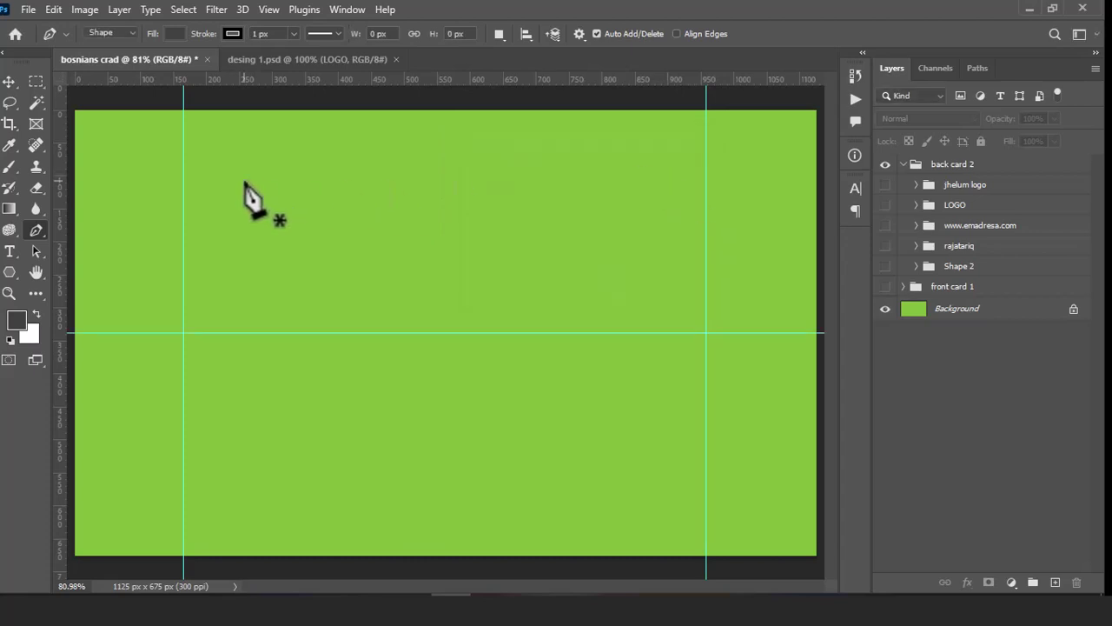
Step: Pen-draw a closed dark six-sided Shape 3 through the guide crossings and card edges
left_click(197, 101)
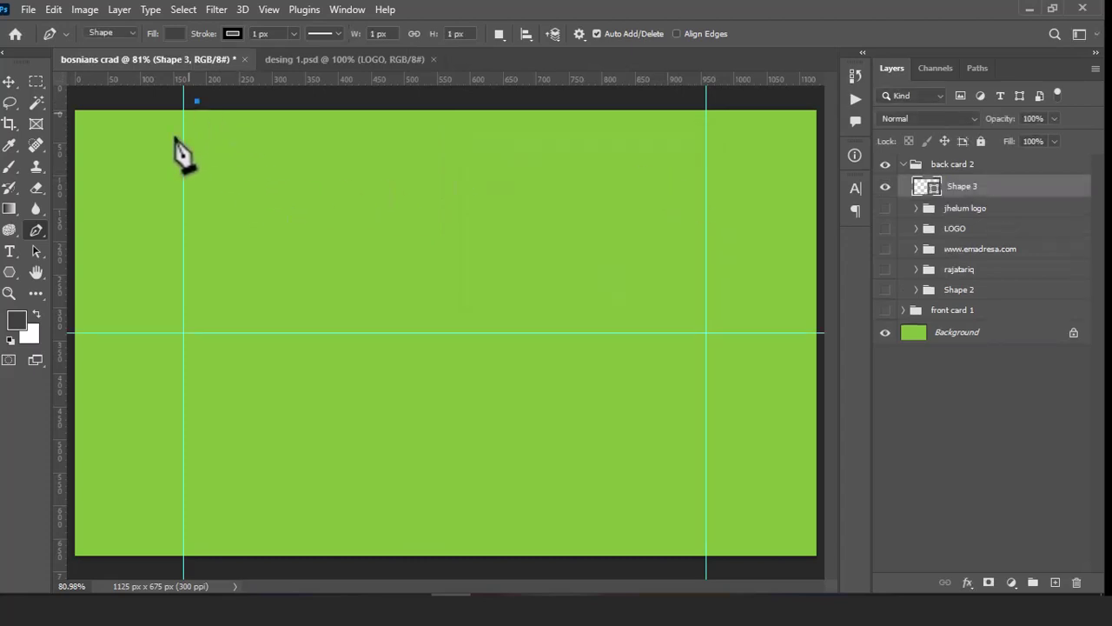
left_click(183, 111)
left_click(75, 333)
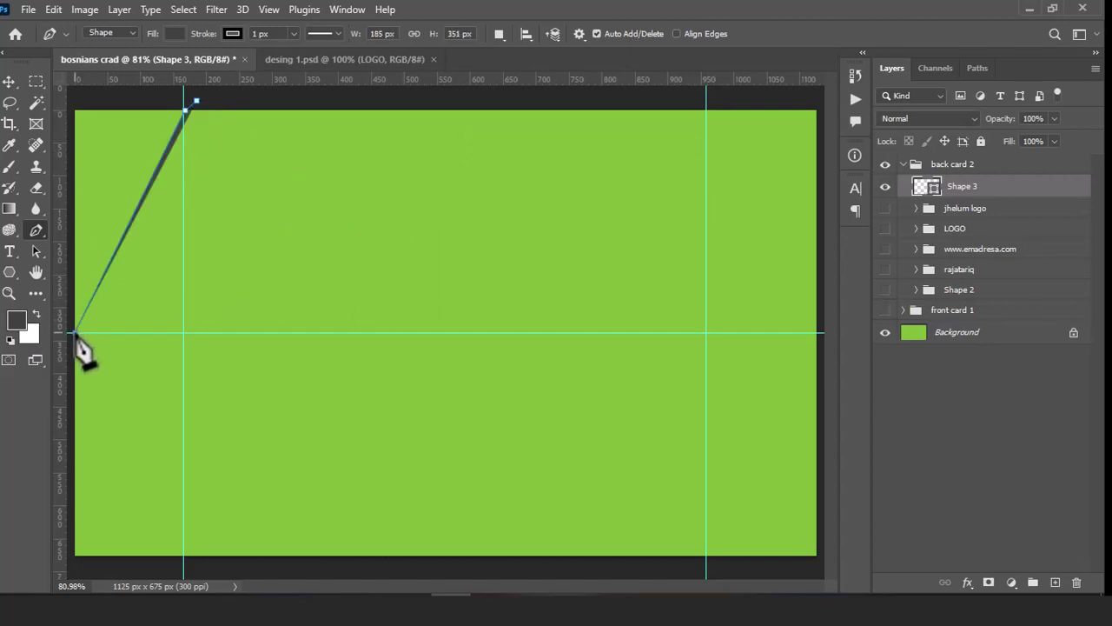
left_click(184, 555)
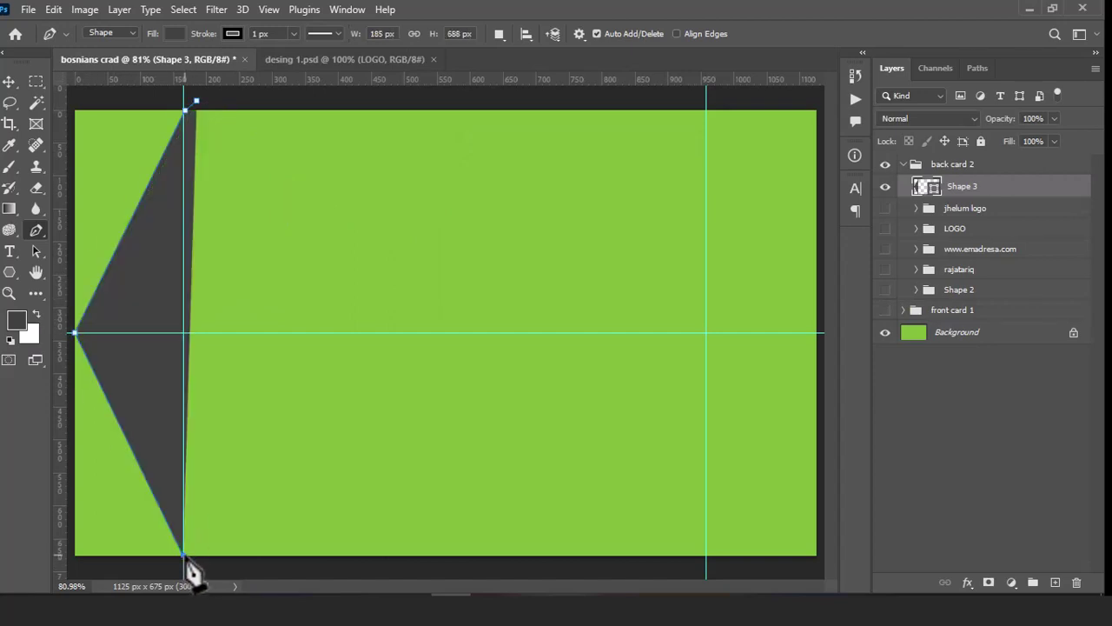
key("ctrl+minus")
left_click(241, 536)
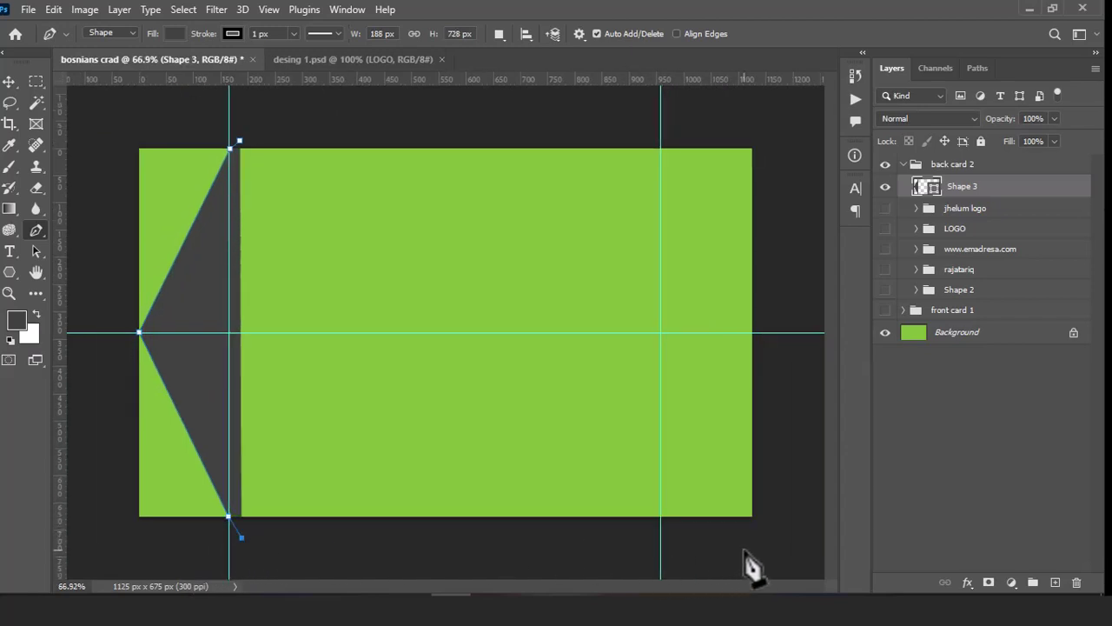
left_click(647, 538)
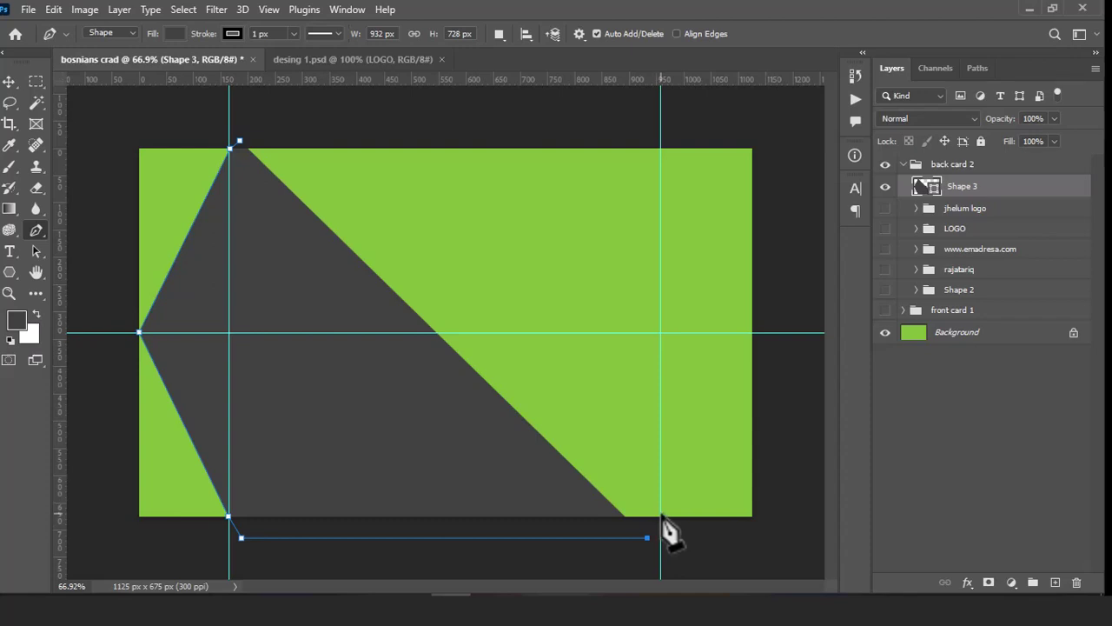
left_click(659, 516)
left_click(751, 331)
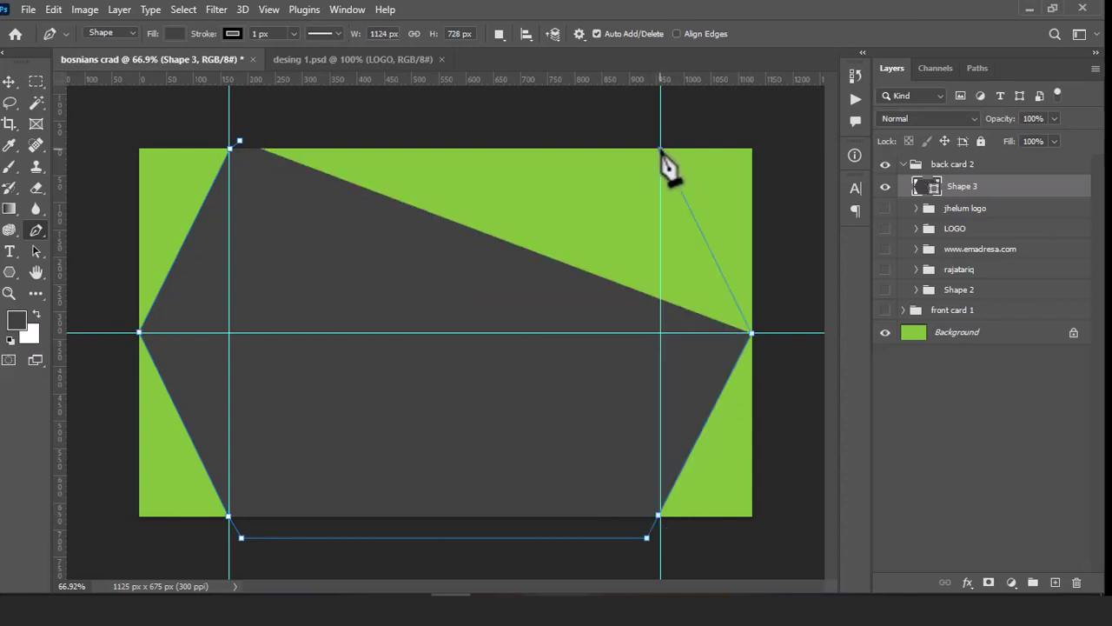
left_click_drag(660, 149, 629, 132)
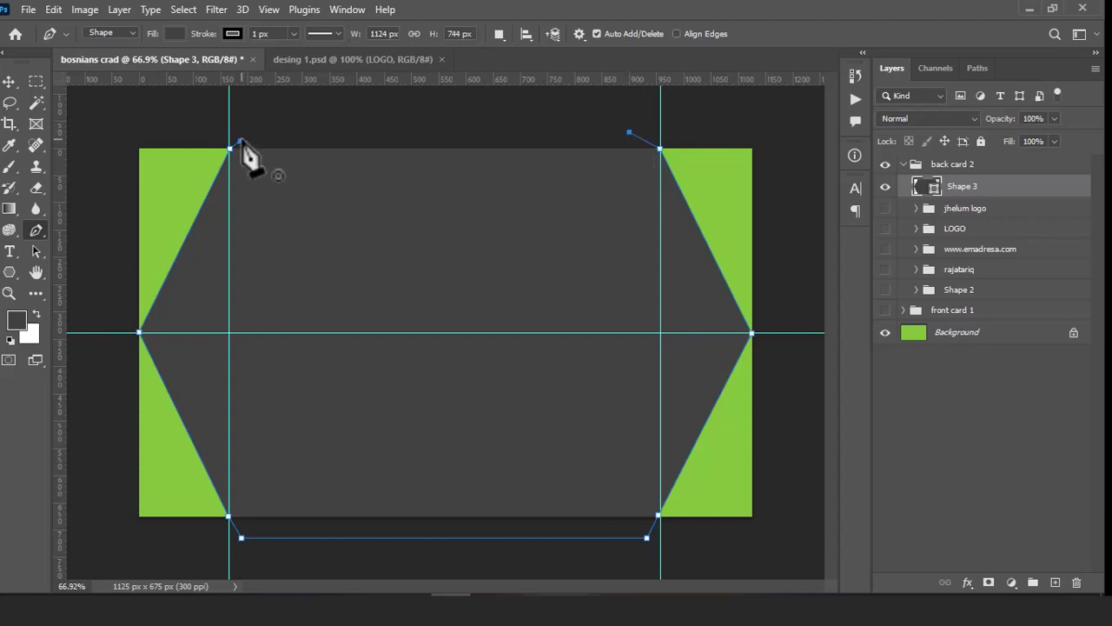
left_click(241, 141)
Step: Deselect the dark shape and fit the whole card to the window
left_click(9, 80)
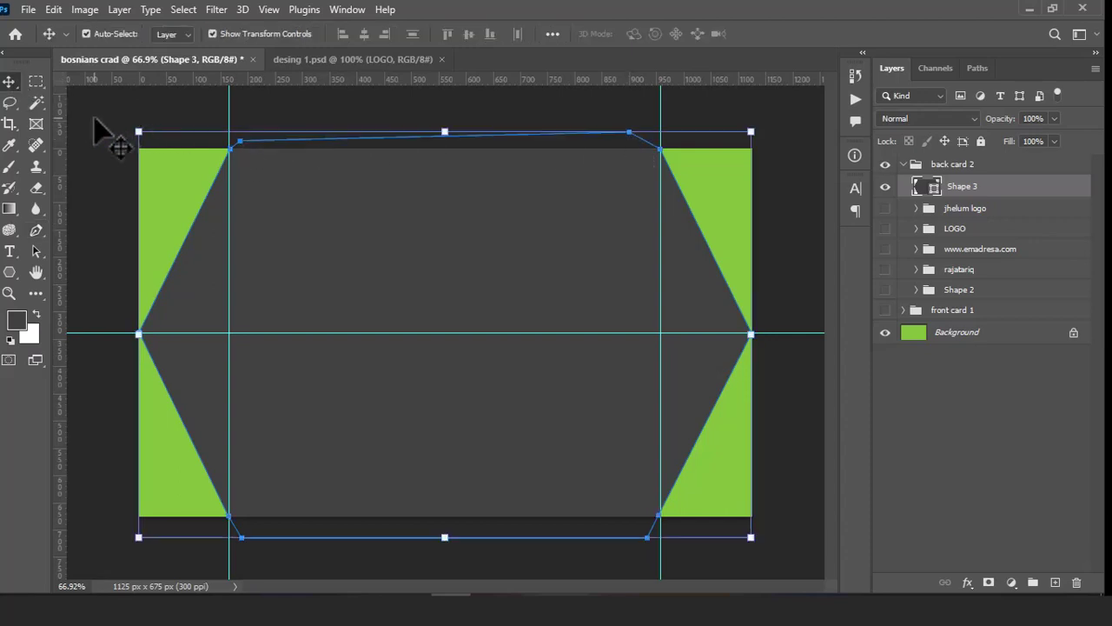
left_click(96, 131)
left_click(9, 292)
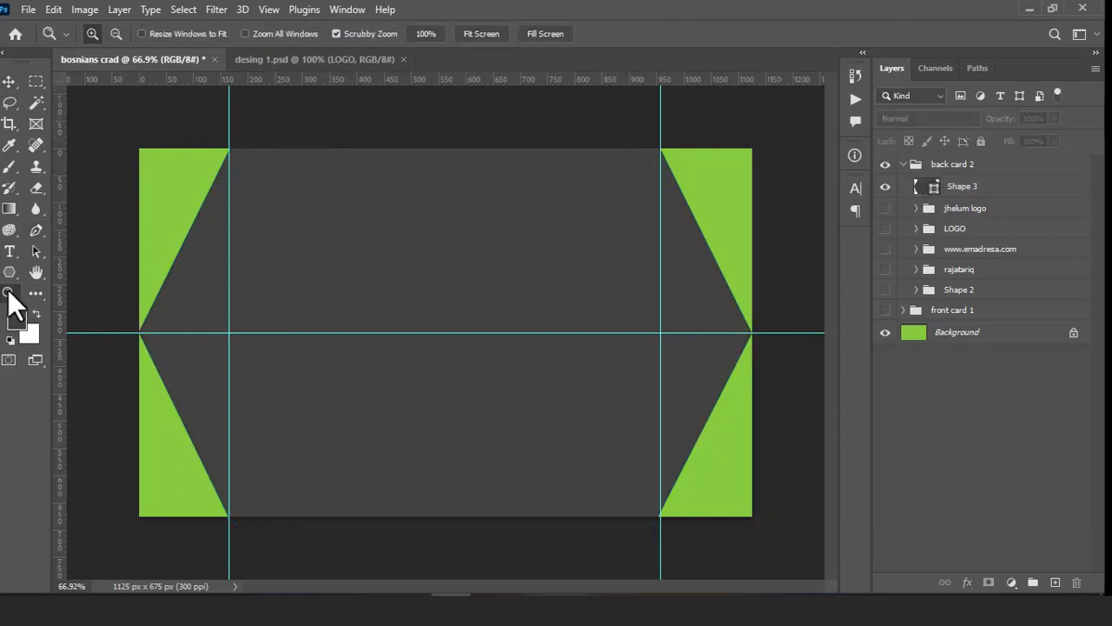
left_click(479, 36)
left_click(10, 81)
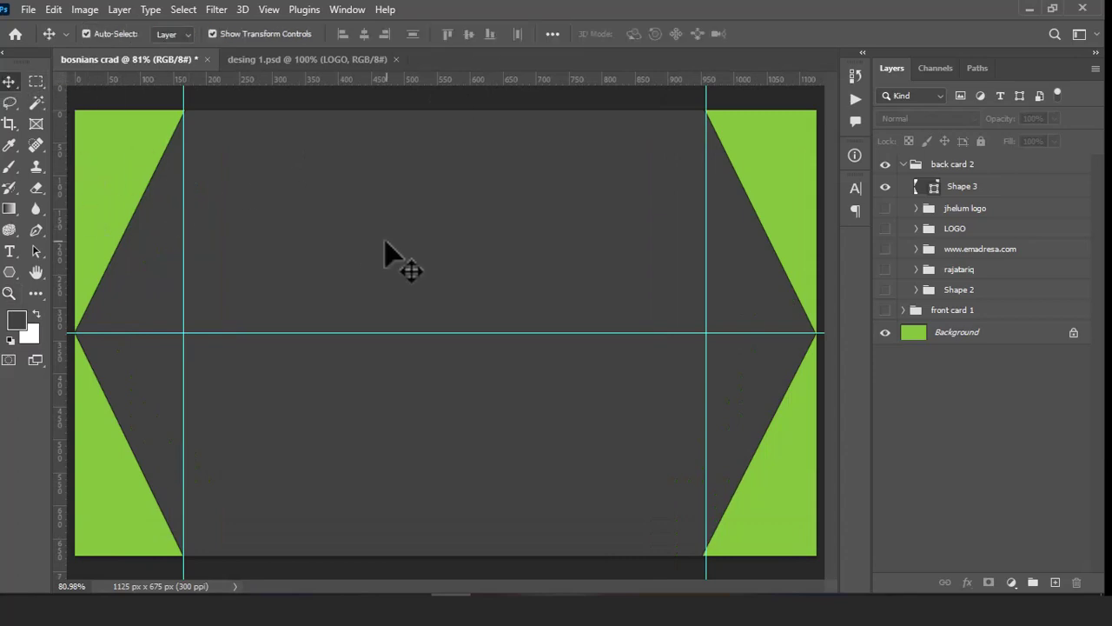
left_click(36, 230)
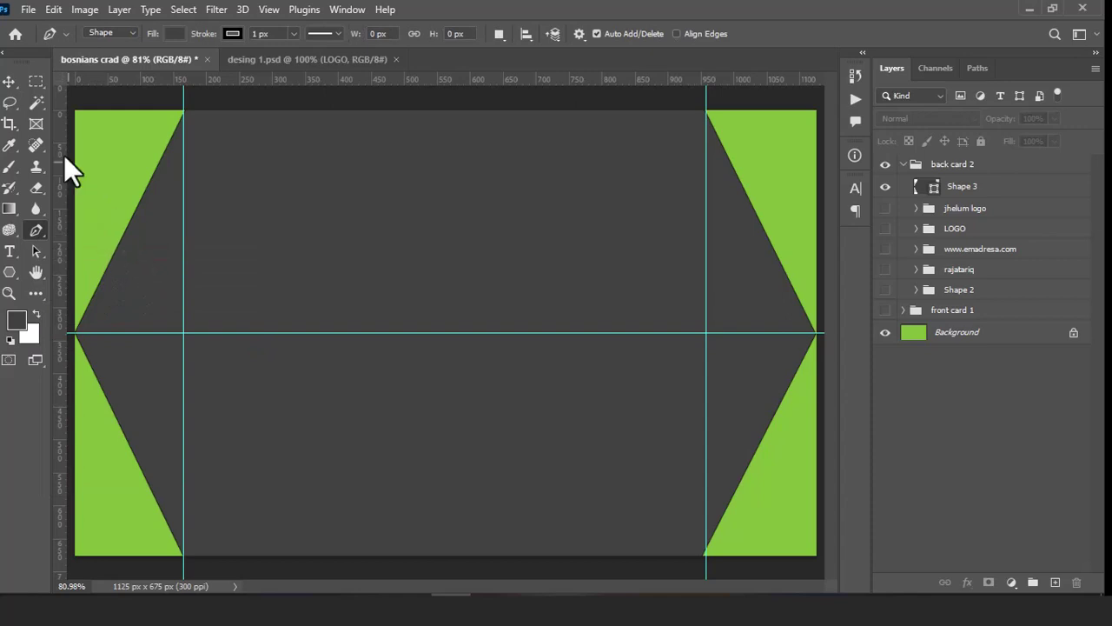
Step: Pen-draw a closed wedge along the left edge pointing to the centre-left guide crossing
key("ctrl+0")
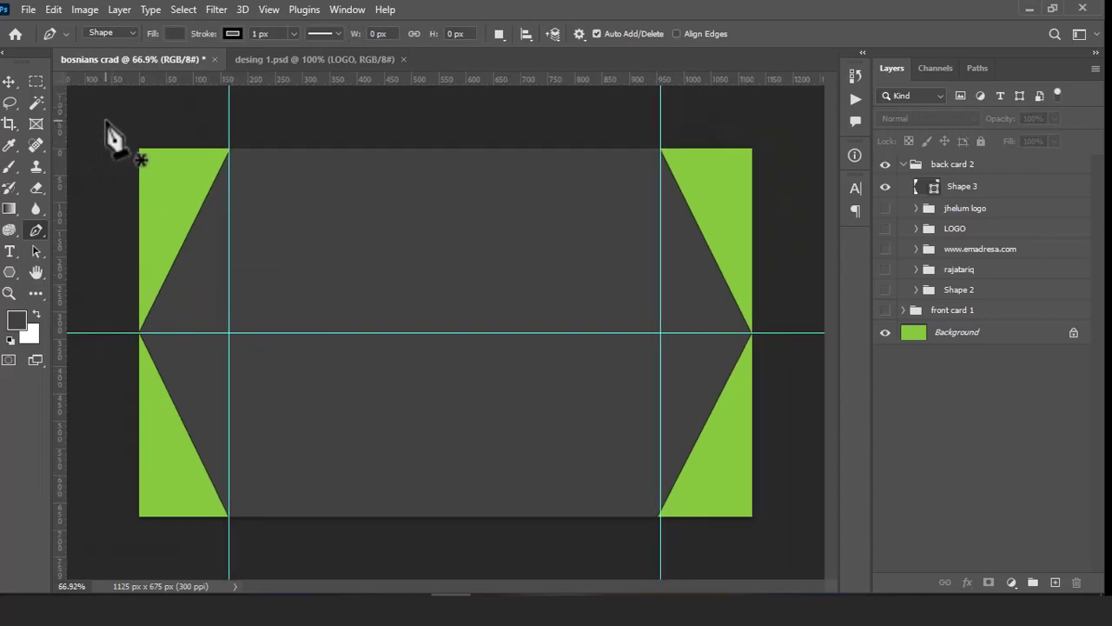
left_click(105, 124)
left_click(139, 149)
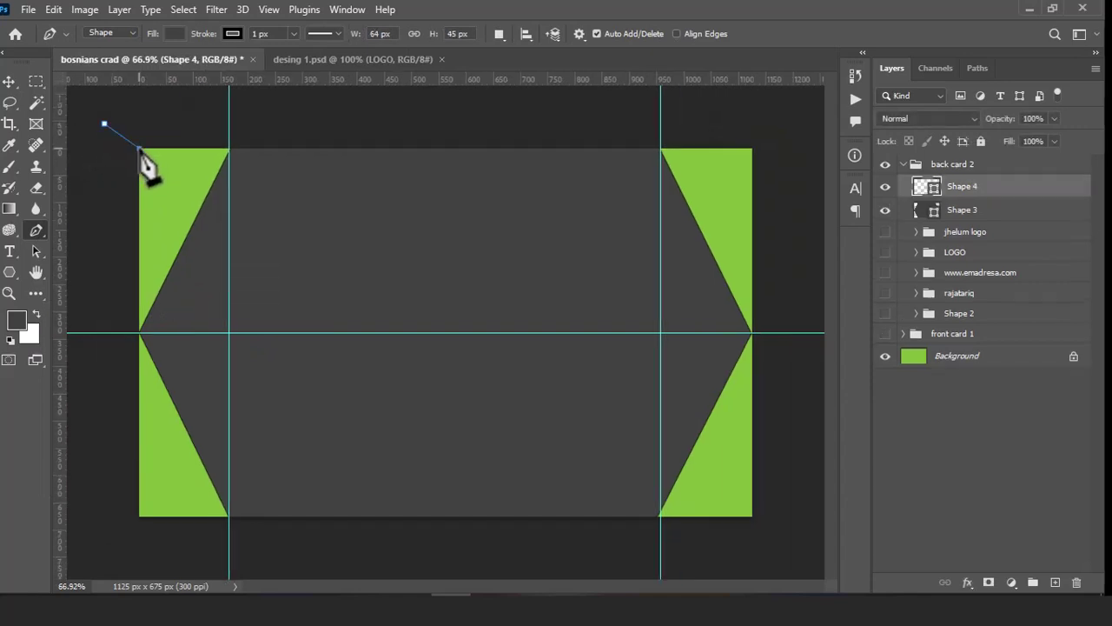
left_click(227, 331)
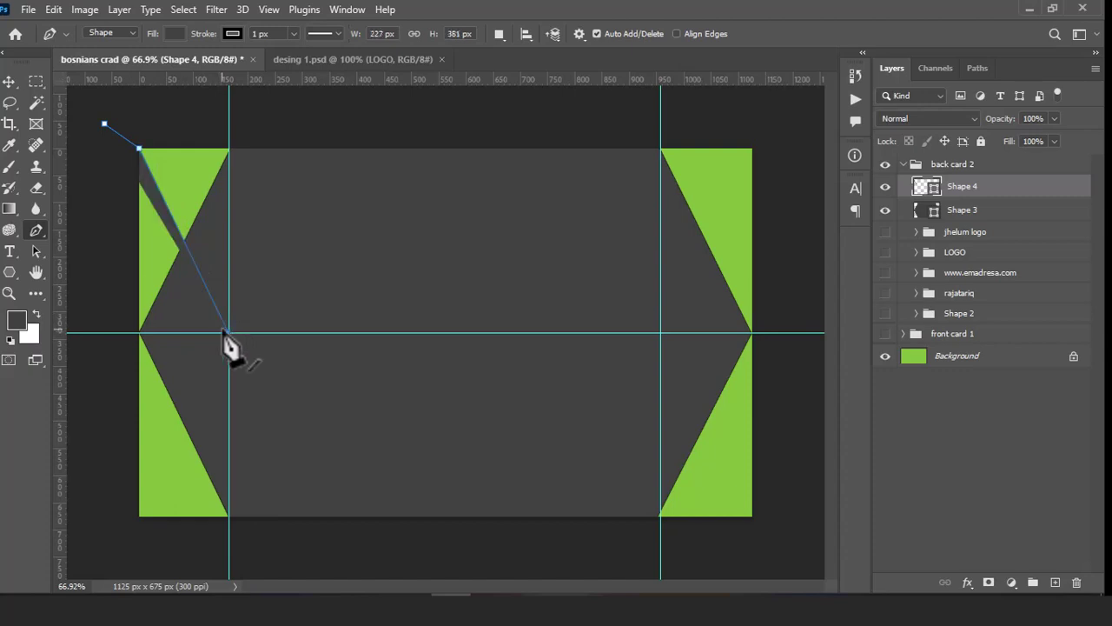
left_click(139, 516)
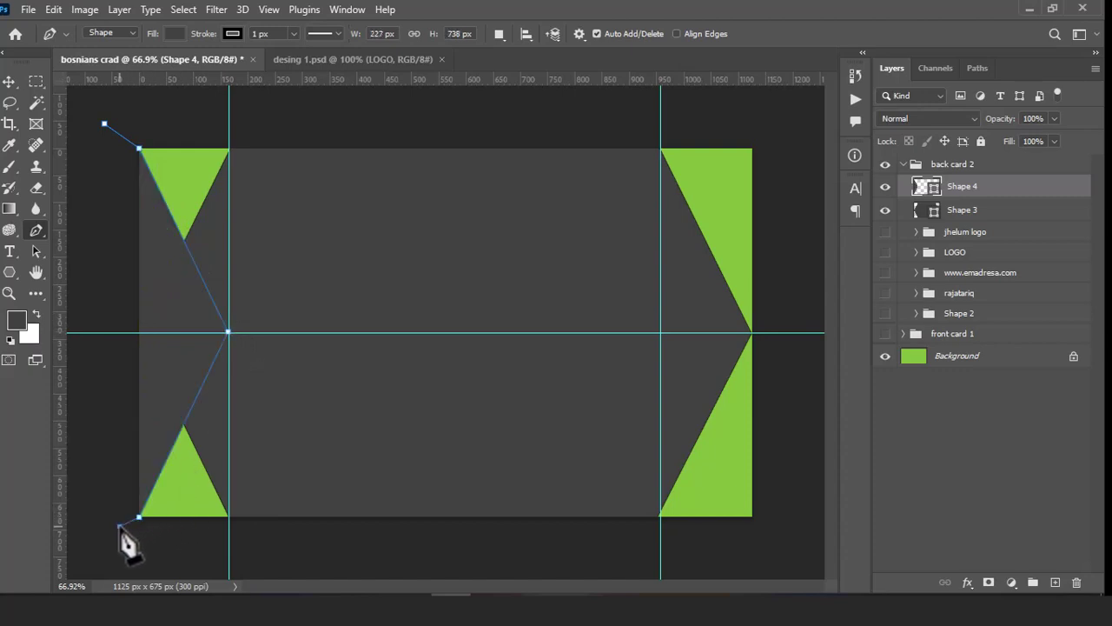
left_click(93, 522)
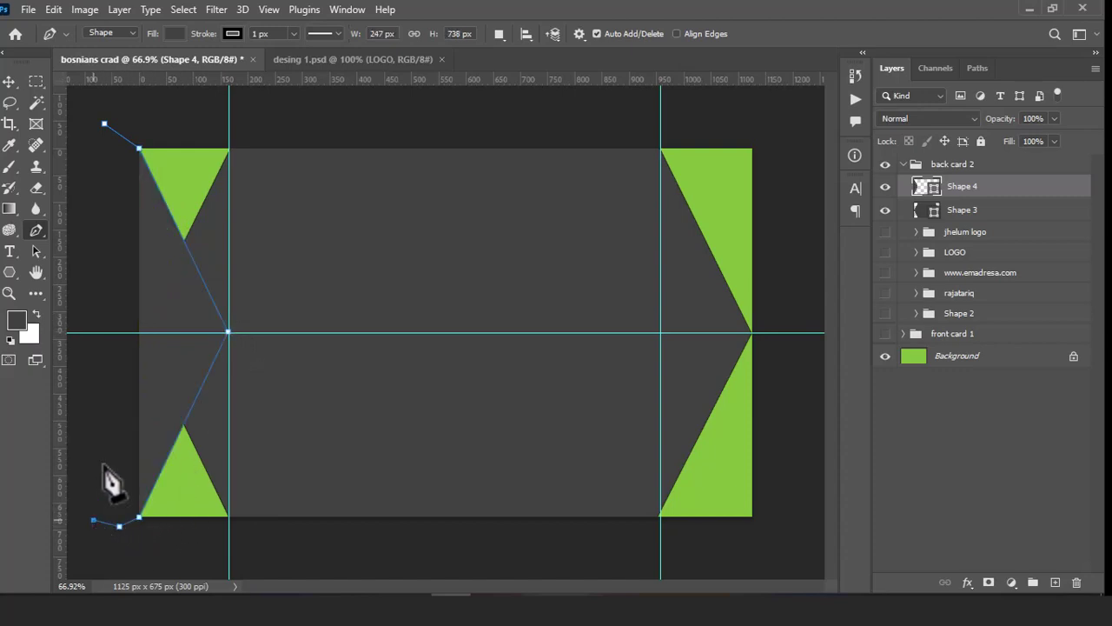
left_click(104, 125)
Step: Give the left wedge no stroke and white fill, then begin a wedge at the top-right corner
left_click(232, 33)
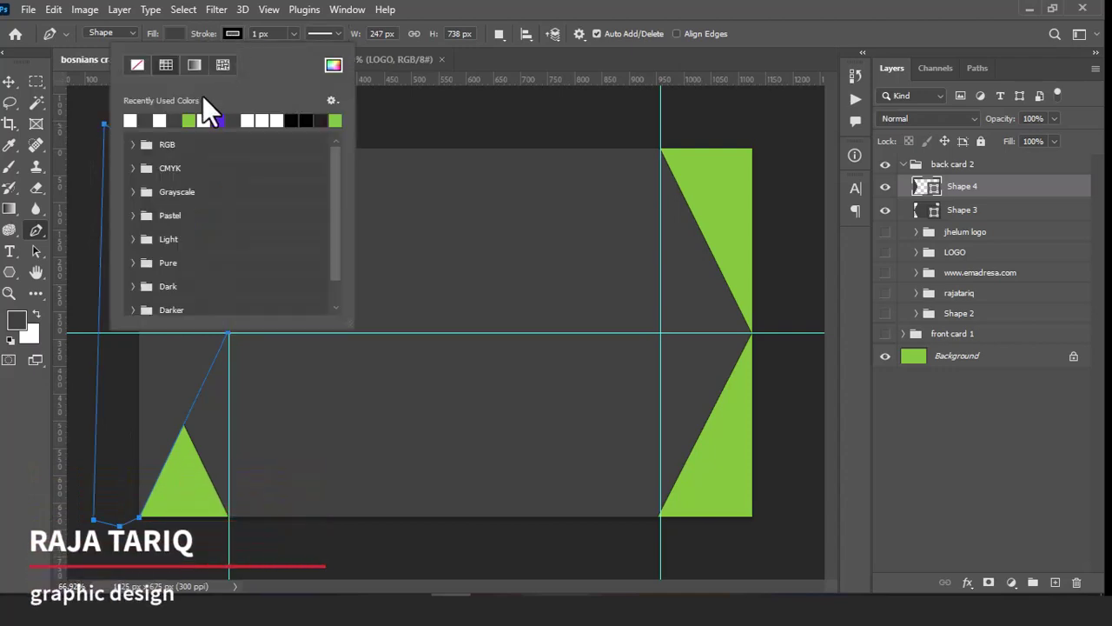
left_click(134, 64)
left_click(172, 32)
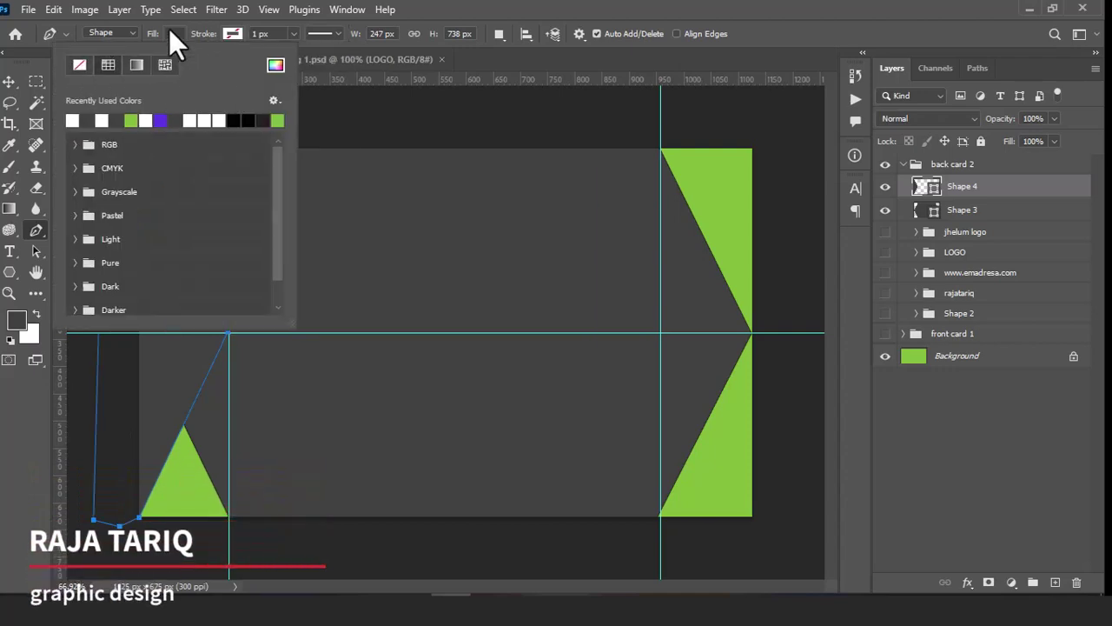
left_click(72, 120)
key("Return")
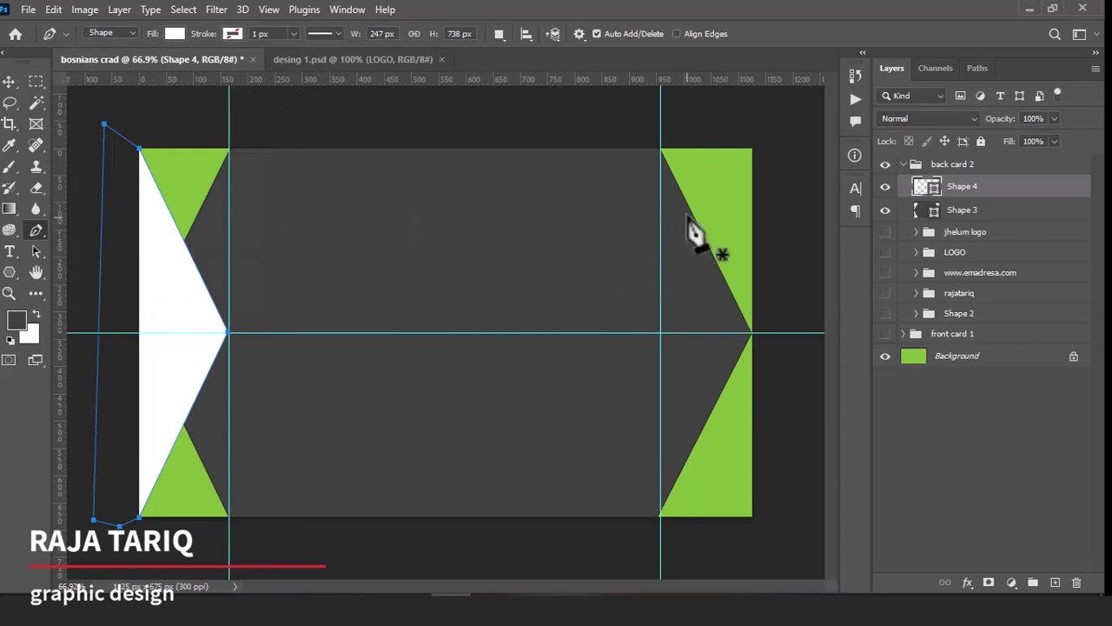
left_click(768, 136)
left_click(751, 149)
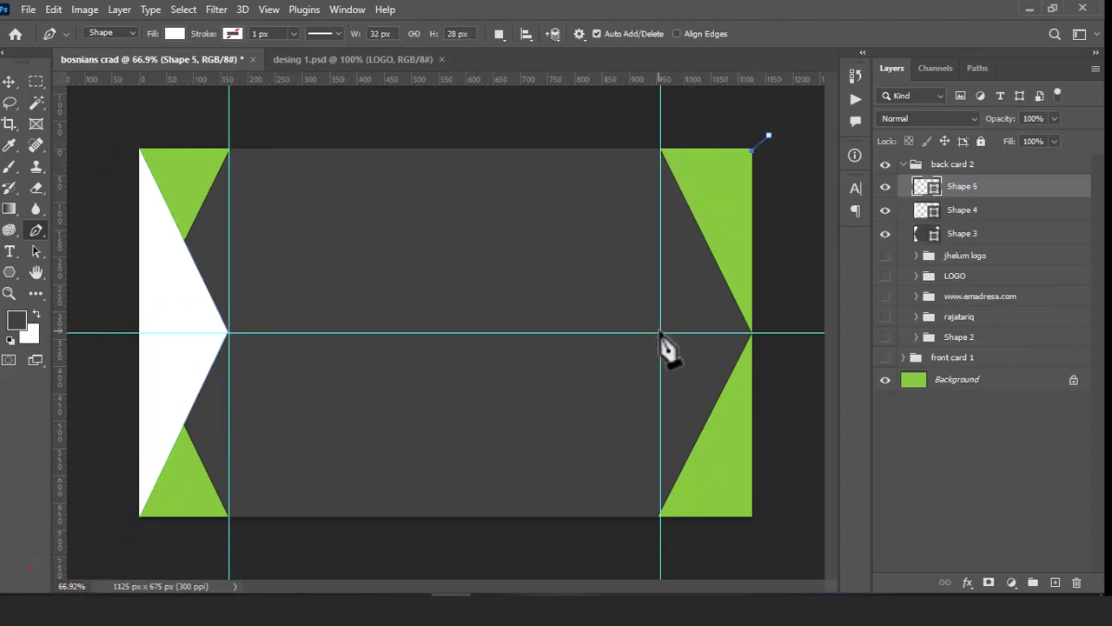
Step: Finish the right white wedge through the right guide crossing and bottom-right corner, then deselect
left_click(661, 333)
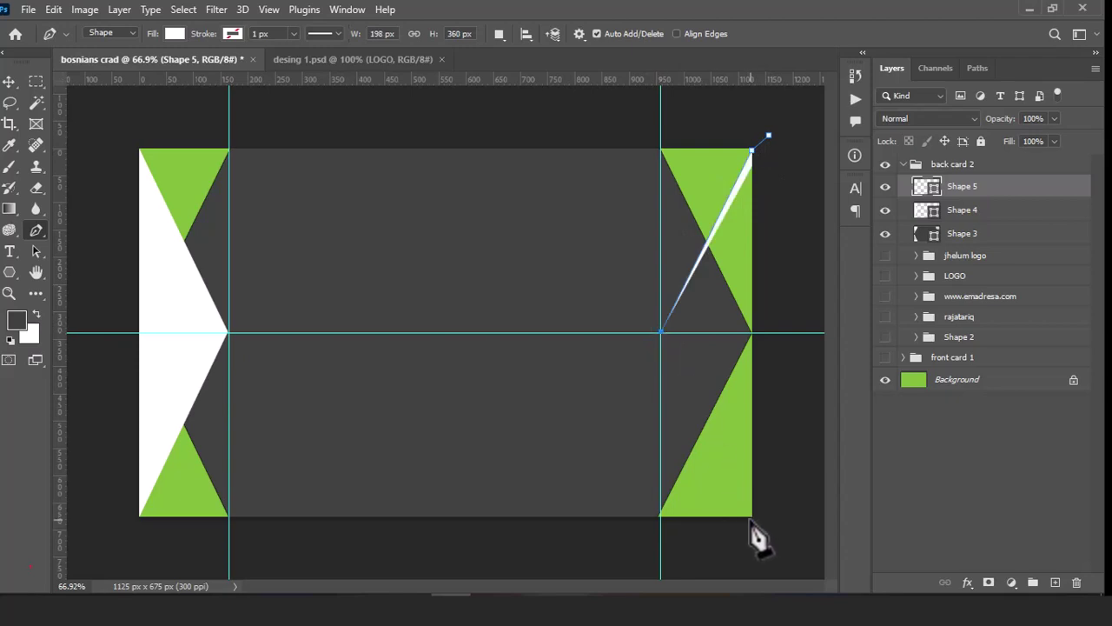
left_click(751, 517)
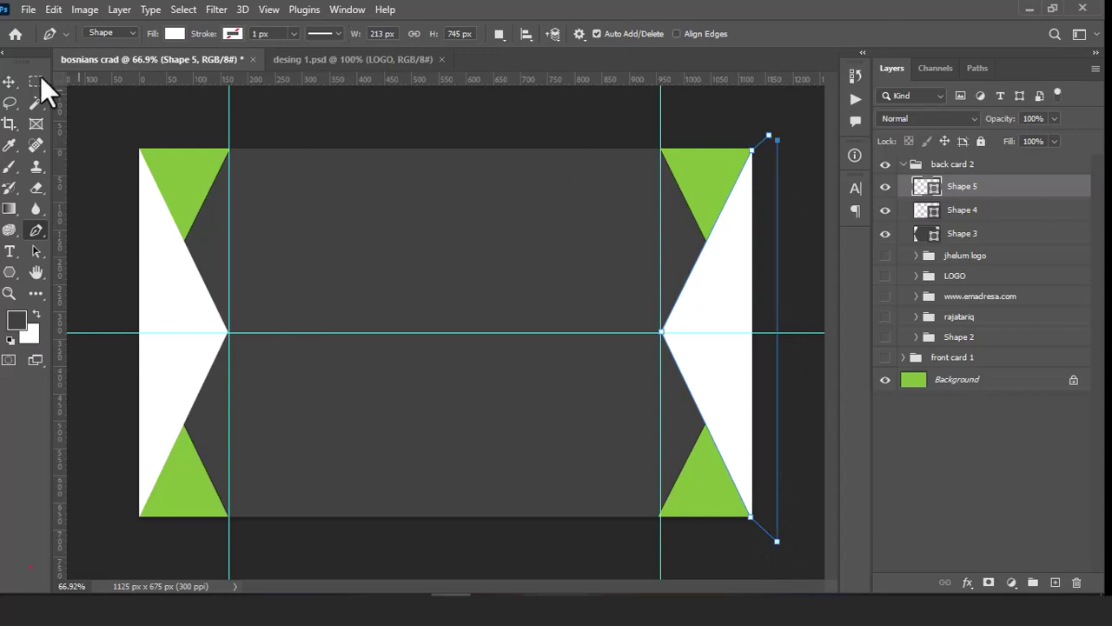
left_click(10, 81)
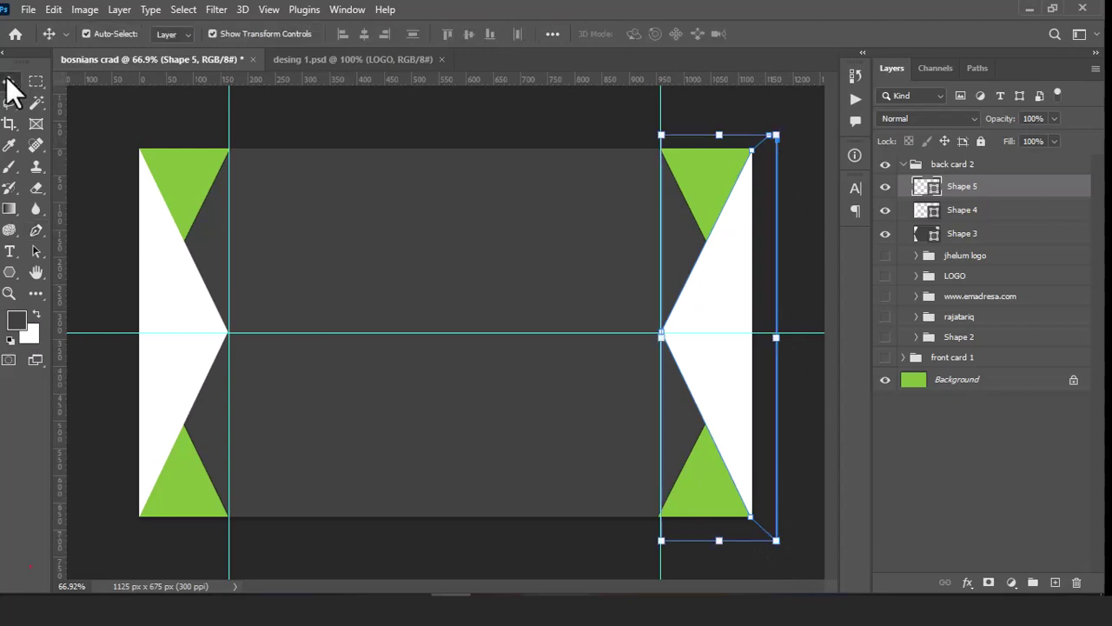
left_click(112, 122)
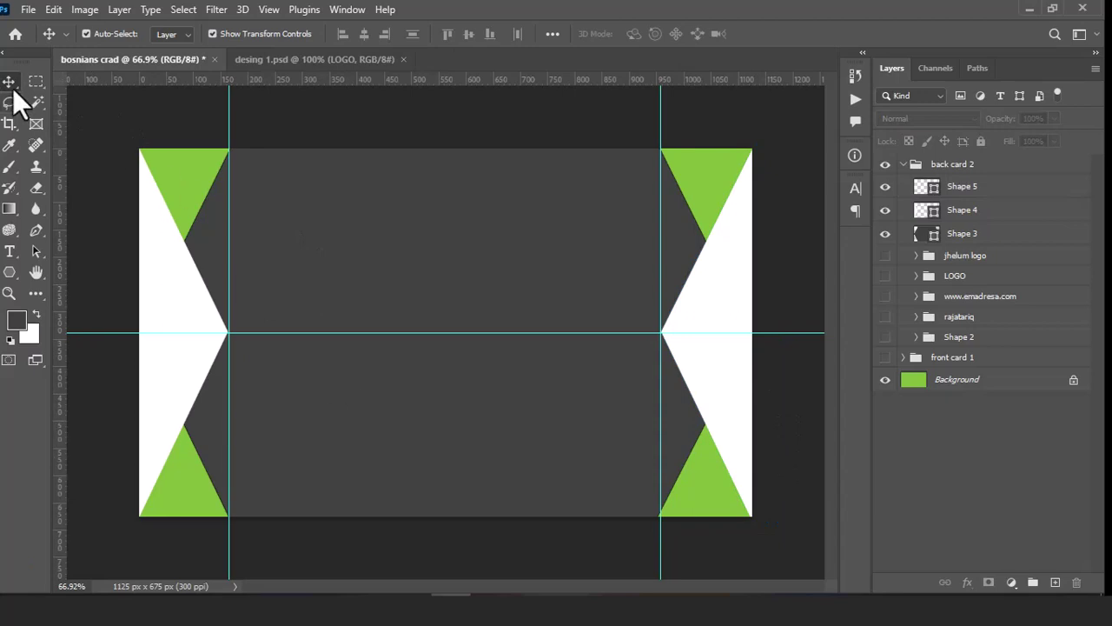
left_click(8, 294)
Step: Show the jhelum logo group, move it to the top of back card 2, and nudge it left
left_click(474, 35)
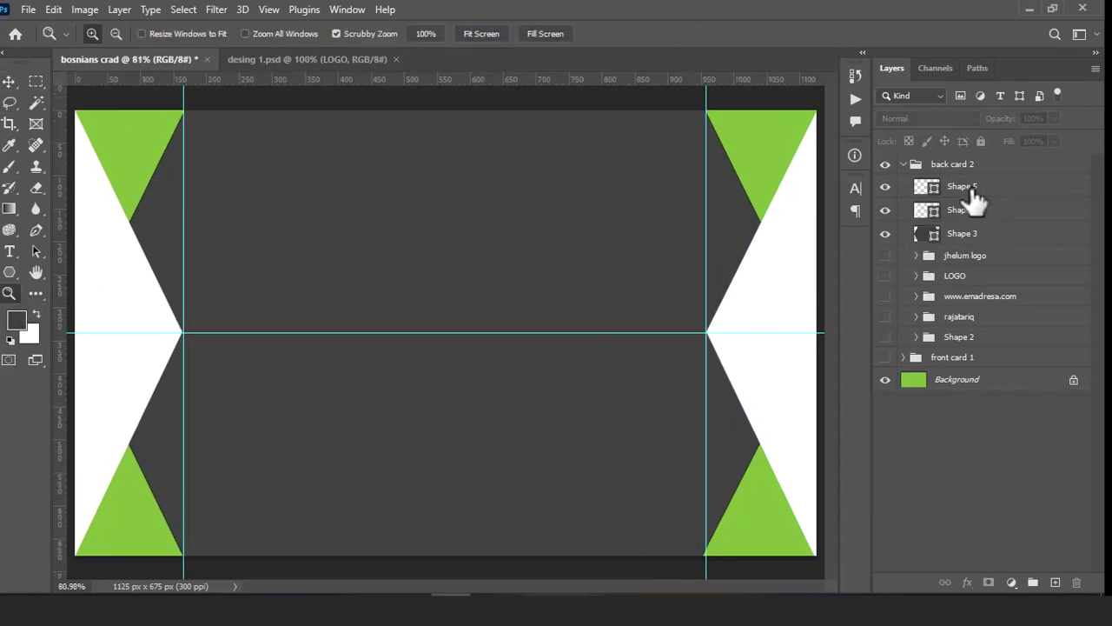
left_click(884, 255)
left_click_drag(955, 258, 943, 178)
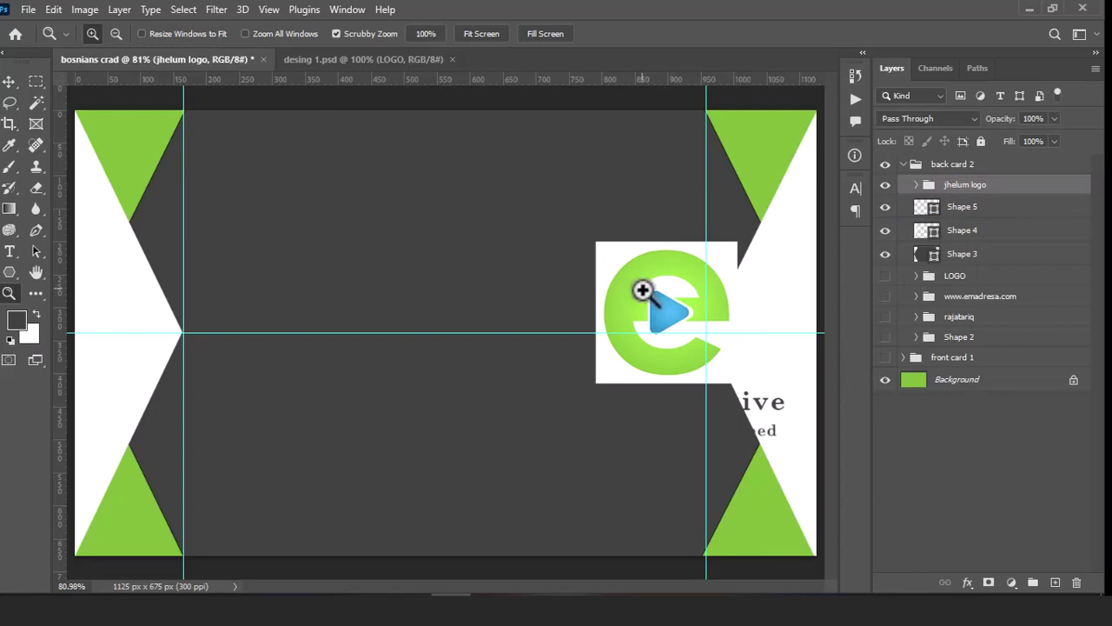
left_click(9, 81)
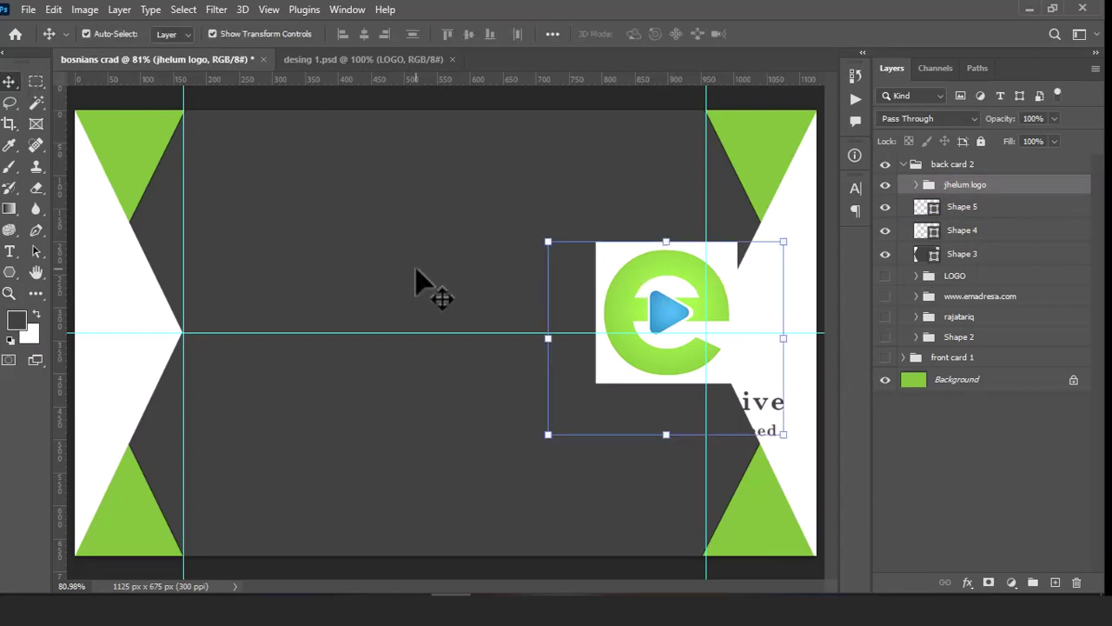
key("shift+Left")
key("shift+Left")
key("shift+Left")
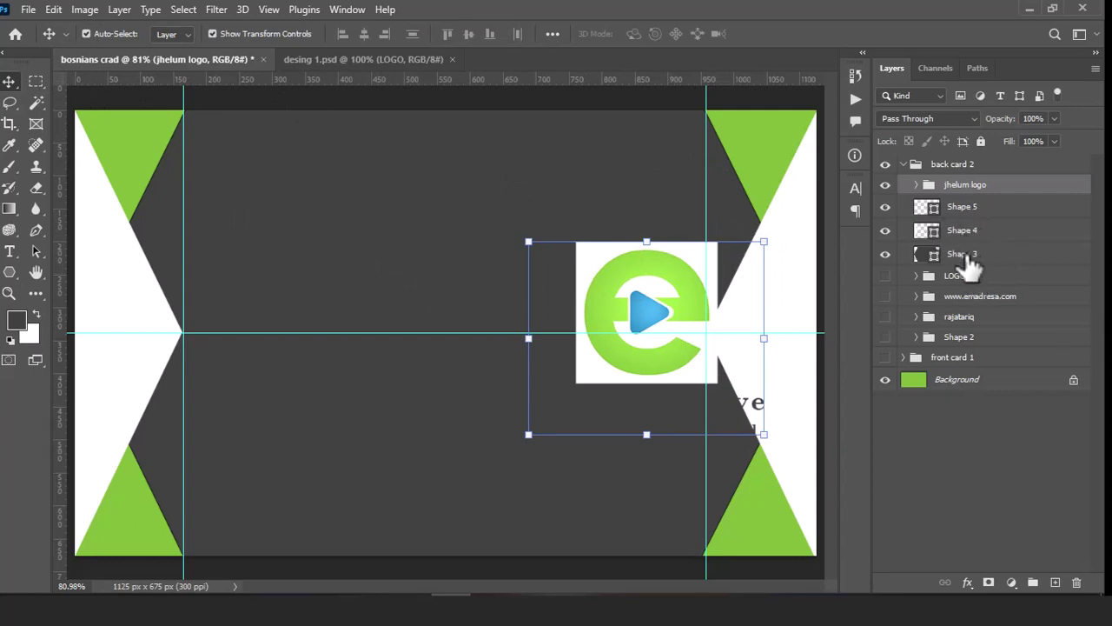
Step: Select the 'innovate. create. succeed' tagline layer and set white as the foreground colour
left_click(915, 184)
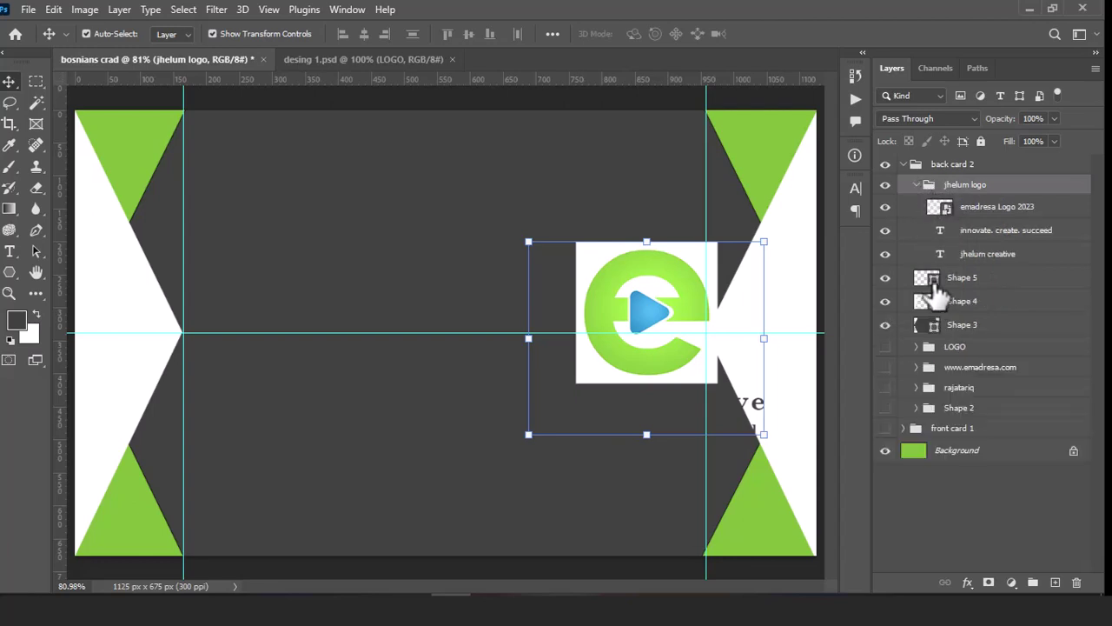
left_click(884, 207)
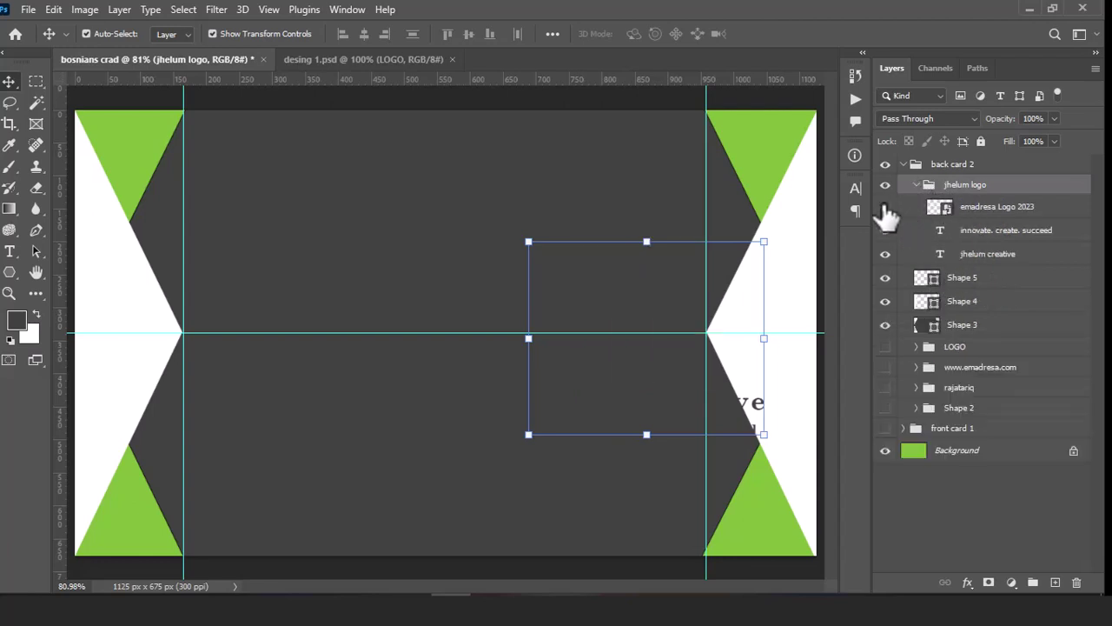
left_click(971, 241)
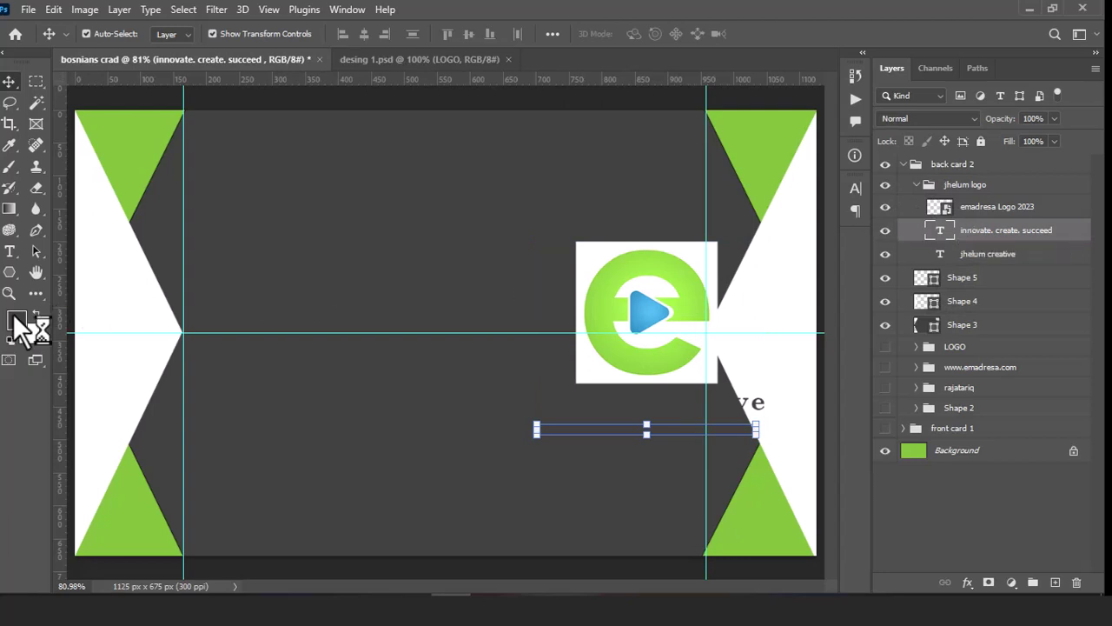
left_click(34, 313)
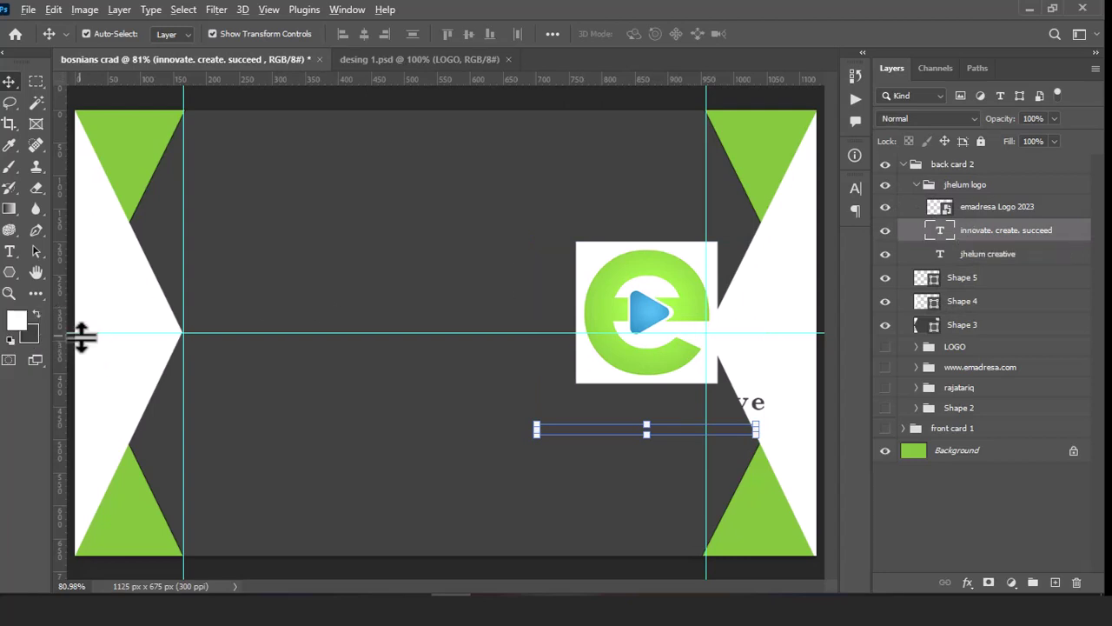
Step: Commit the white tagline, then nudge the jhelum logo group left twice and slightly down
left_click(864, 218)
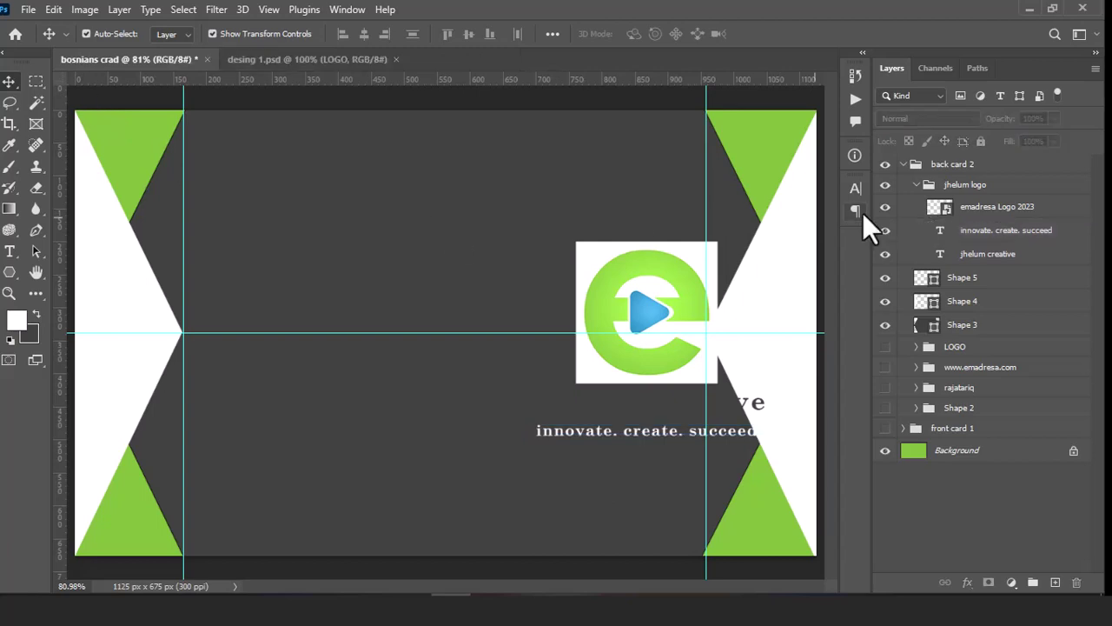
left_click(916, 184)
left_click(903, 163)
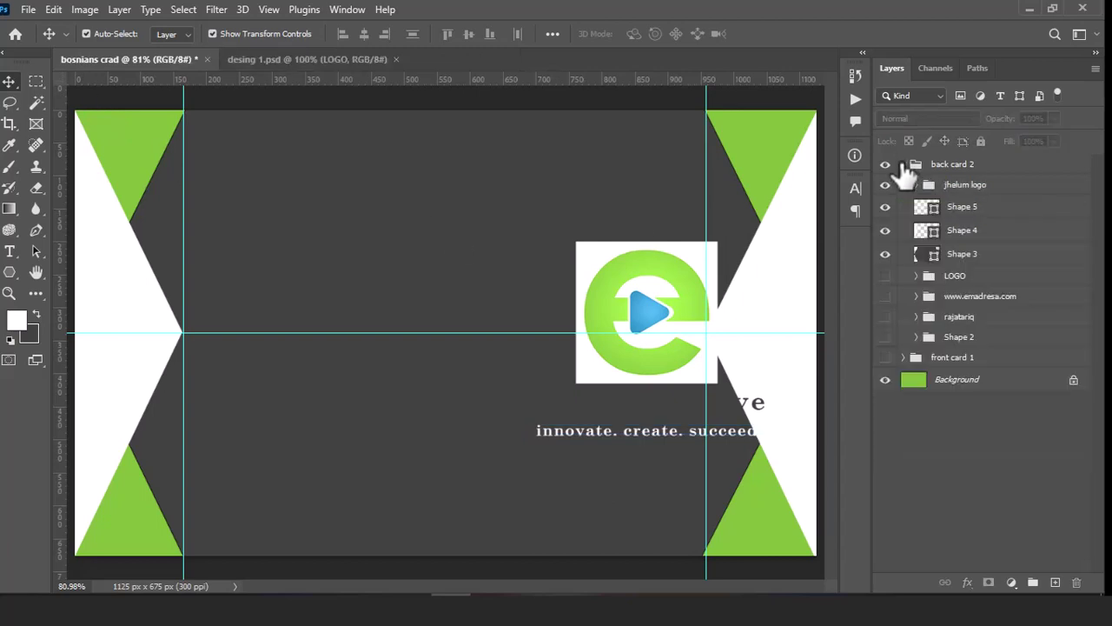
left_click(934, 185)
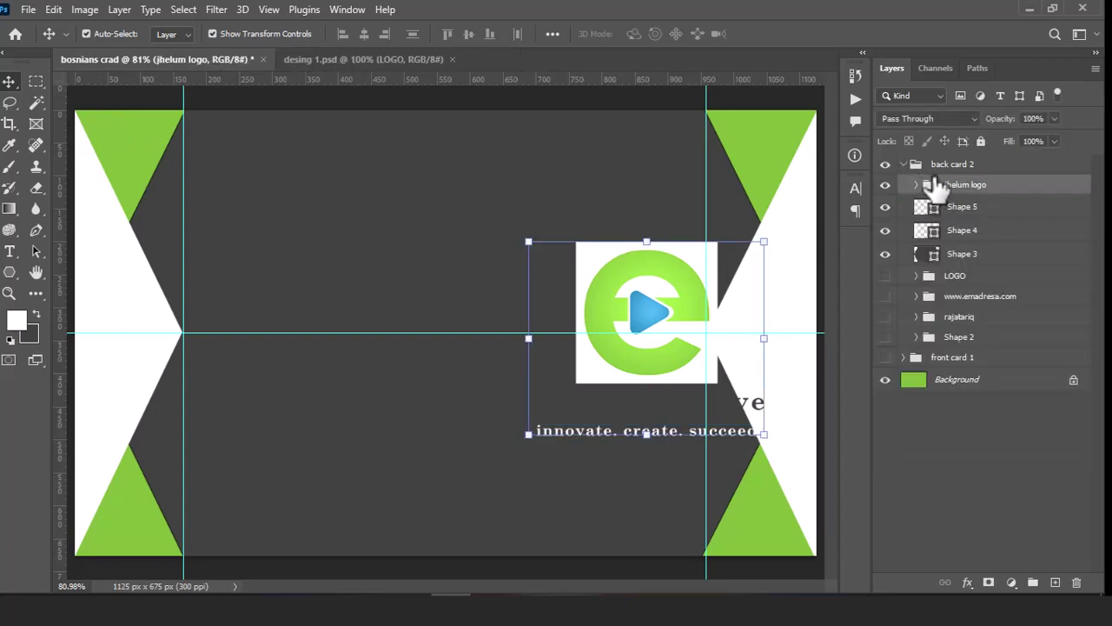
key("shift+Left")
key("shift+Left")
key("shift+Left")
key("shift+Left")
key("shift+Left")
key("shift+Left")
key("shift+Left")
key("shift+Left")
key("shift+Left")
key("shift+Left")
key("shift+Left")
key("shift+Left")
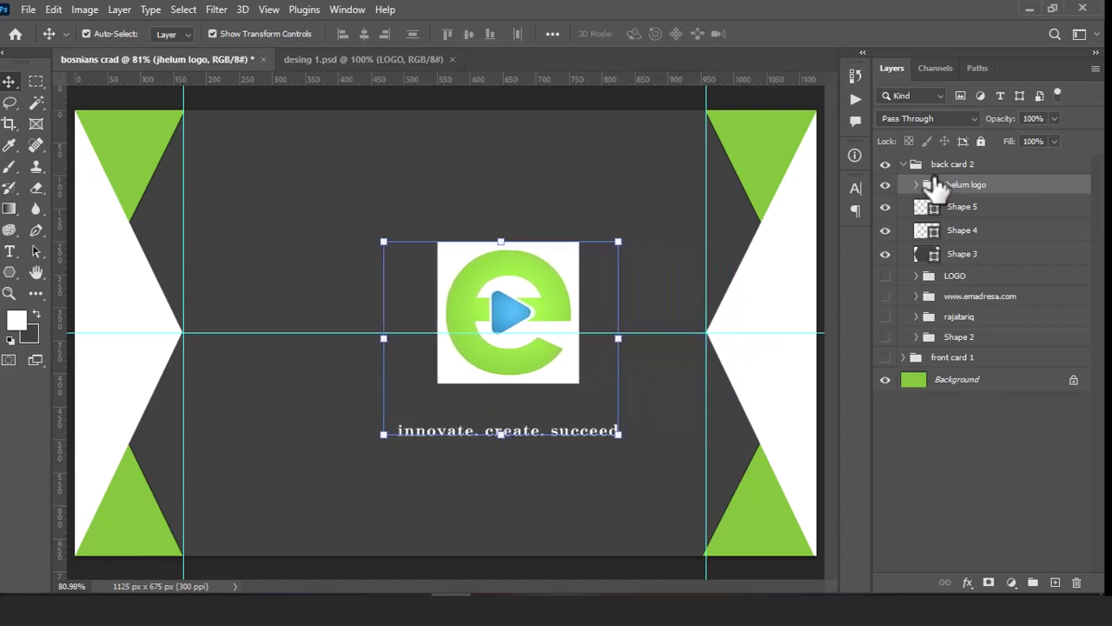
key("shift+Left")
key("shift+Left")
key("shift+Left")
key("shift+Left")
key("shift+Left")
key("shift+Left")
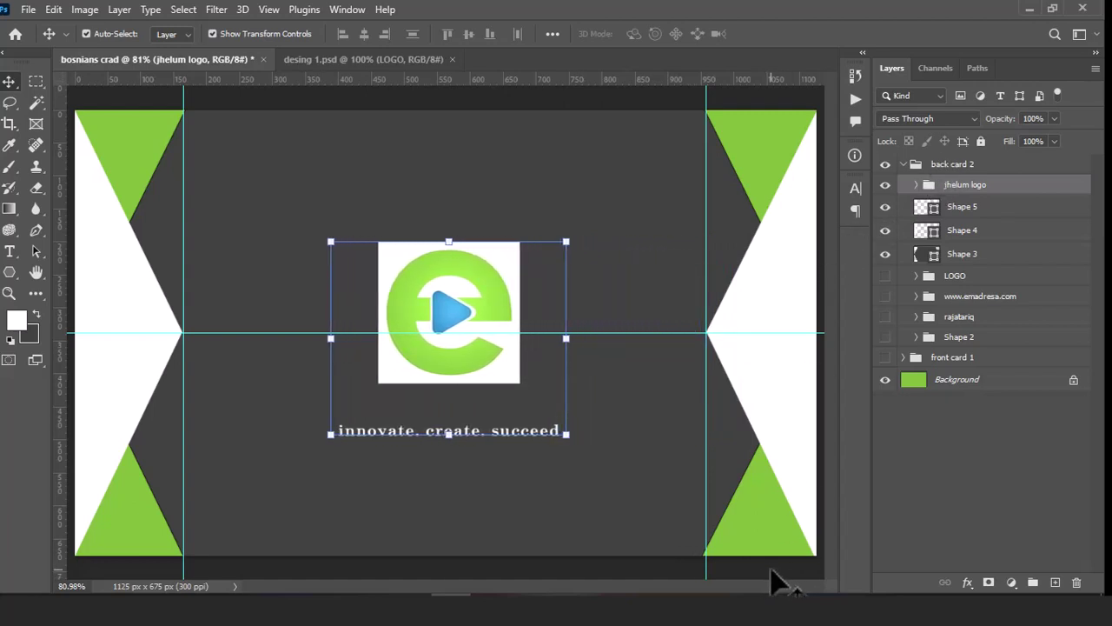
key("shift+Down")
key("shift+Down")
key("shift+Down")
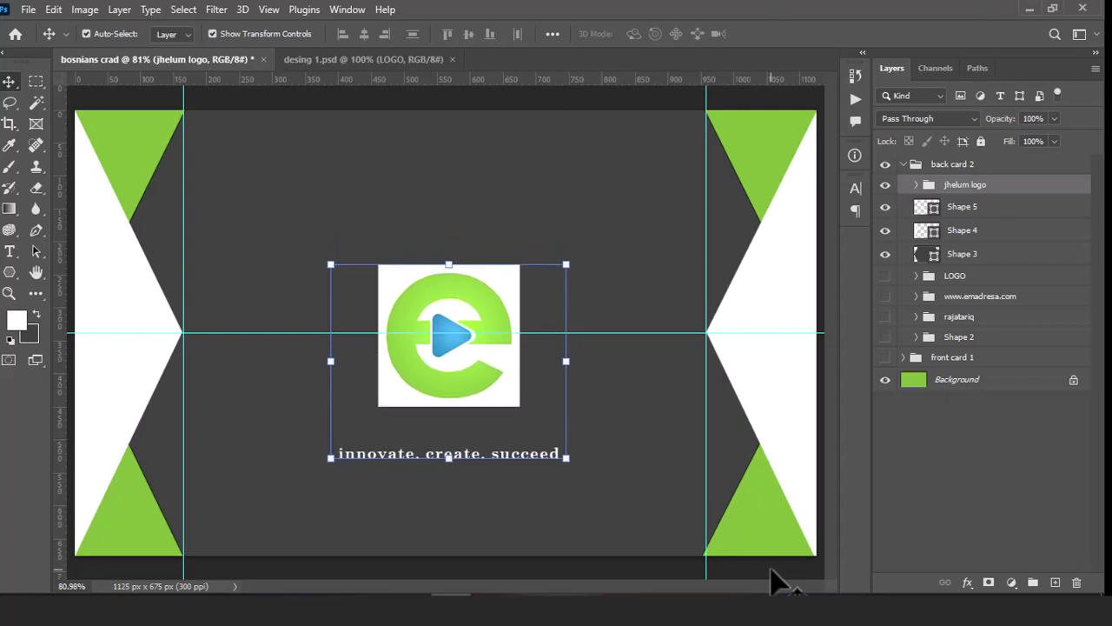
key("Up")
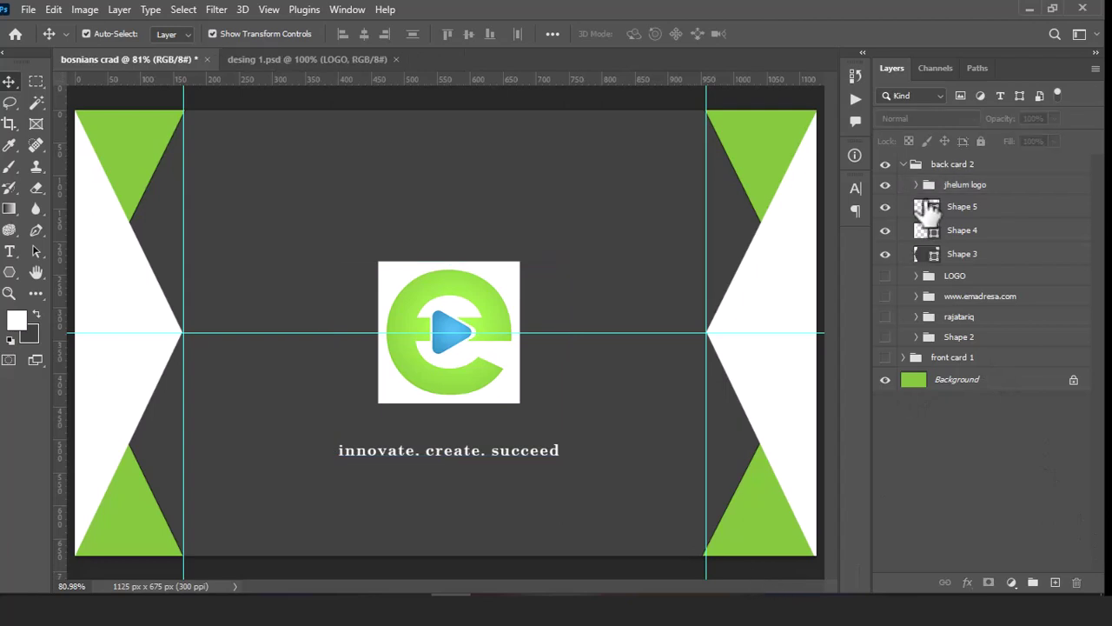
Step: Select the logo, 'jhelum creative' title and tagline, try vertical-centre alignment, undo it, and deselect
left_click(916, 184)
left_click(971, 209)
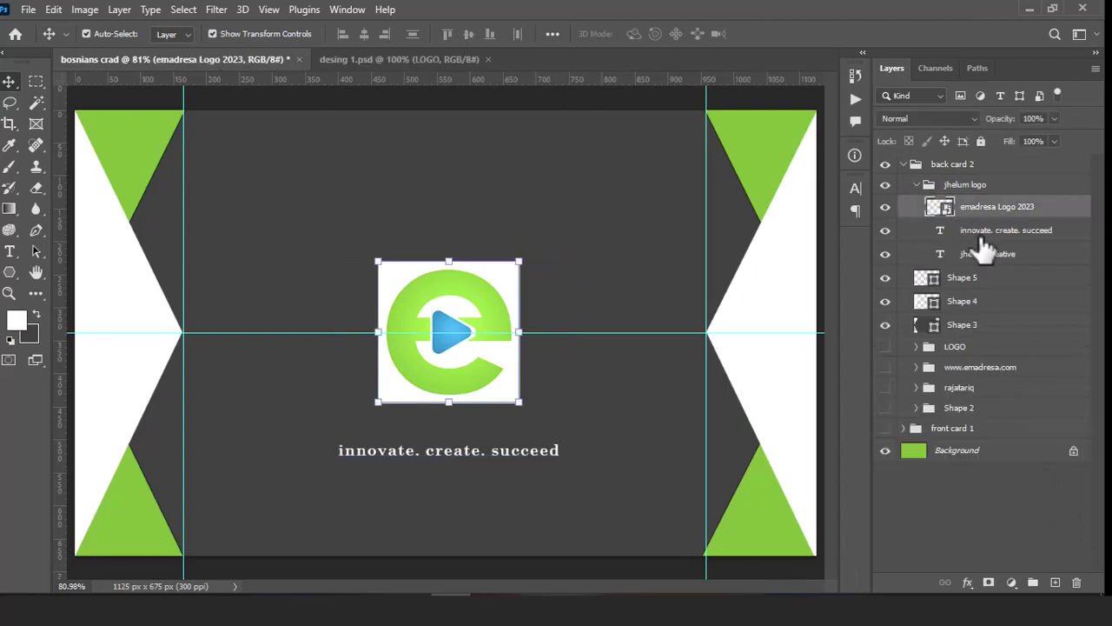
left_click(981, 254)
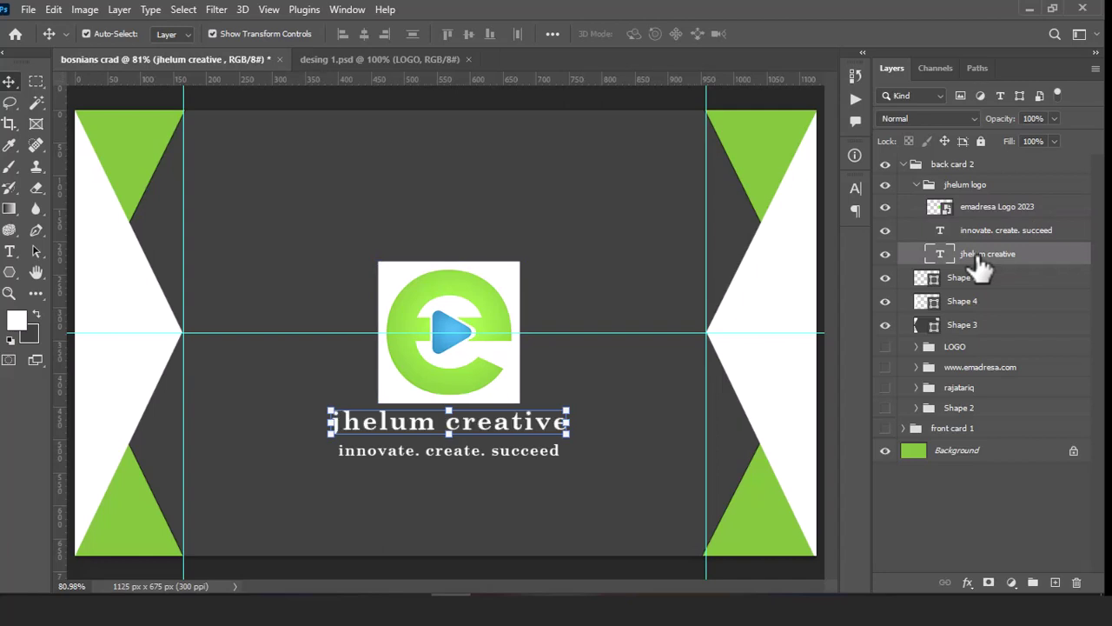
left_click(965, 210)
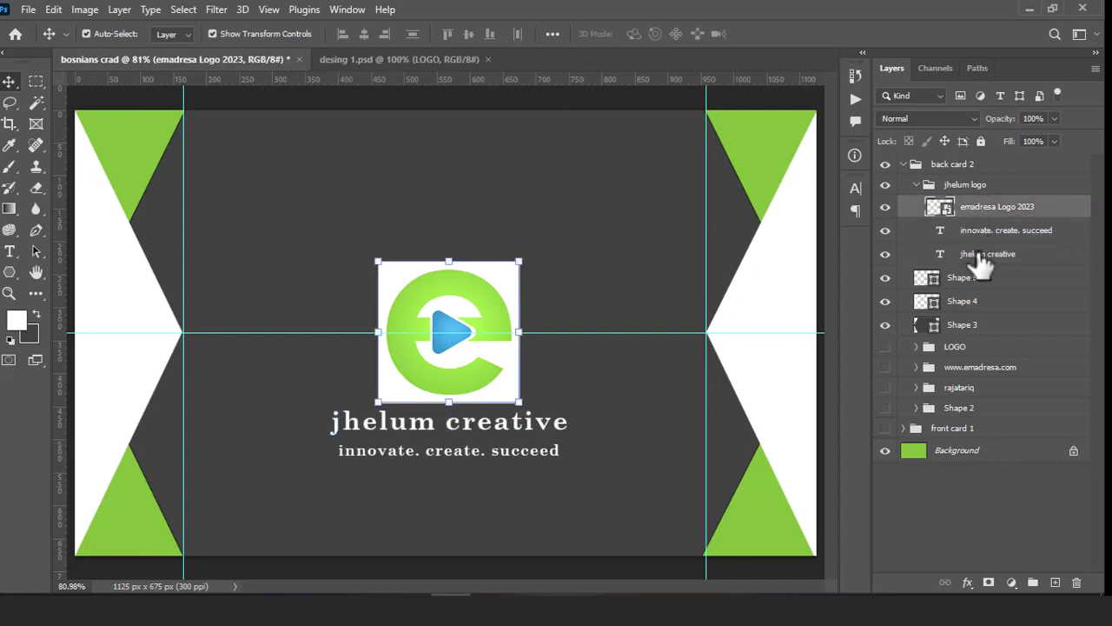
left_click(980, 259, "shift")
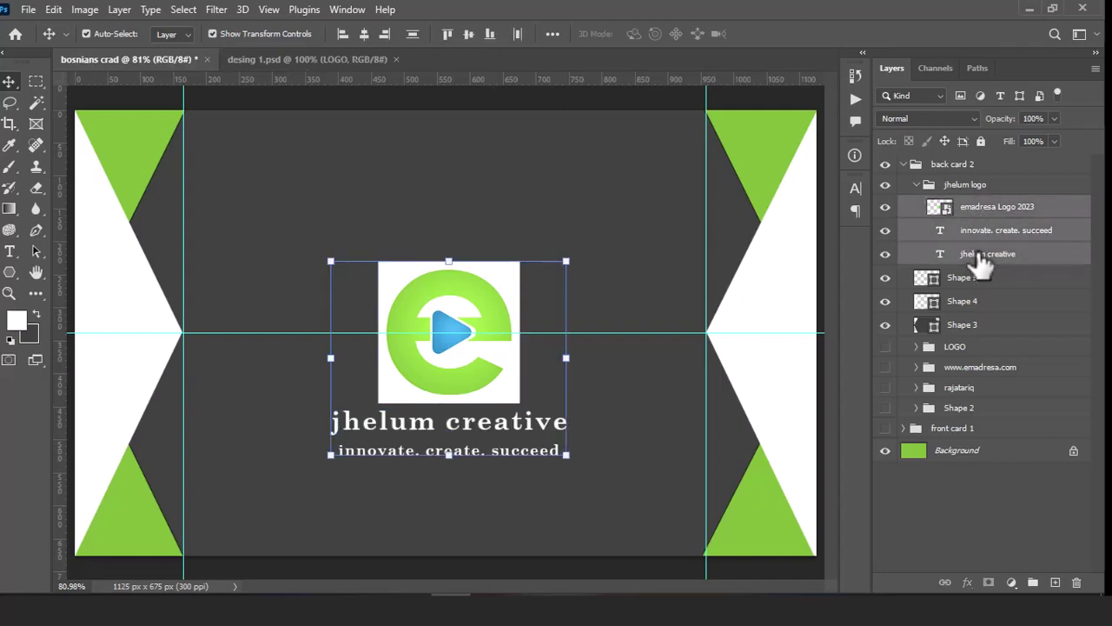
left_click(464, 35)
key("ctrl+z")
left_click(464, 572)
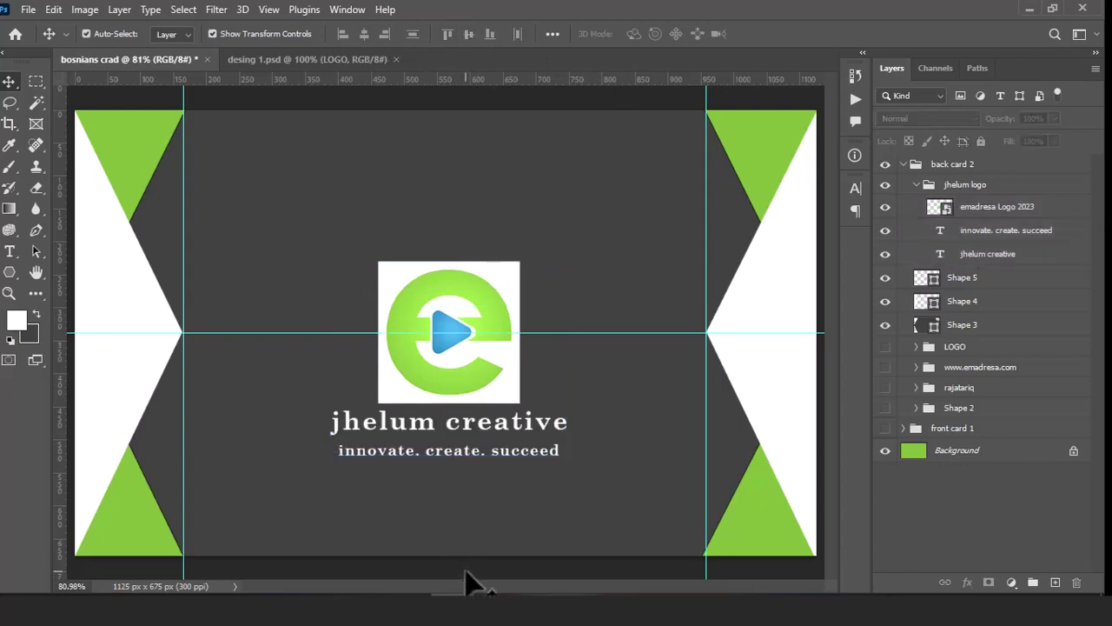
Step: Drag all three guides off the canvas and collapse the back card 2 group
left_click_drag(167, 332, 235, 87)
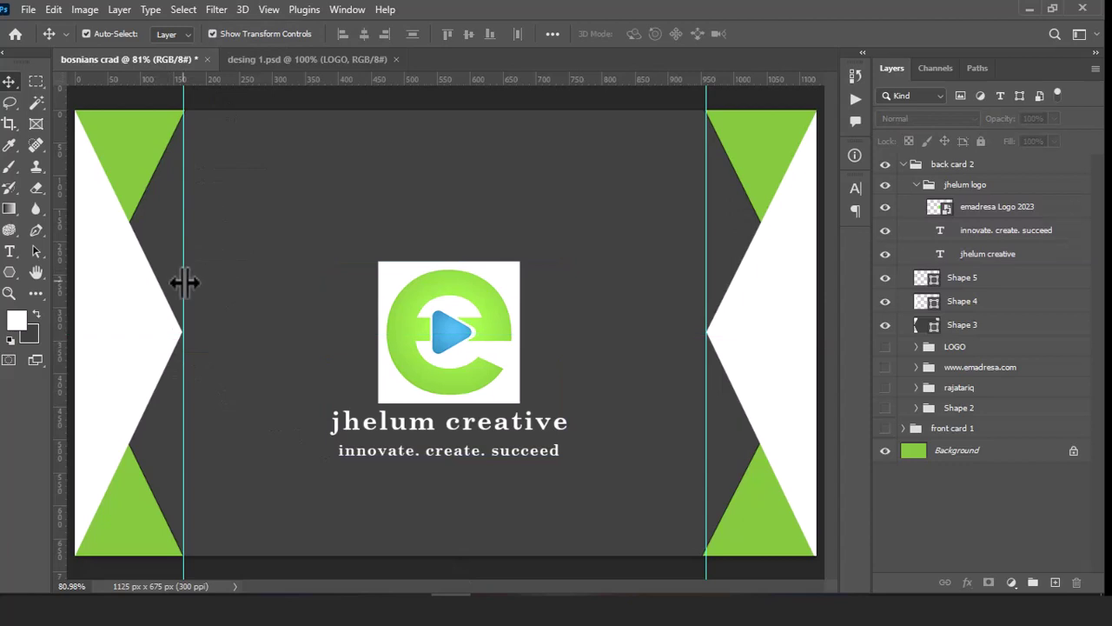
left_click_drag(183, 281, 61, 265)
left_click_drag(706, 332, 45, 322)
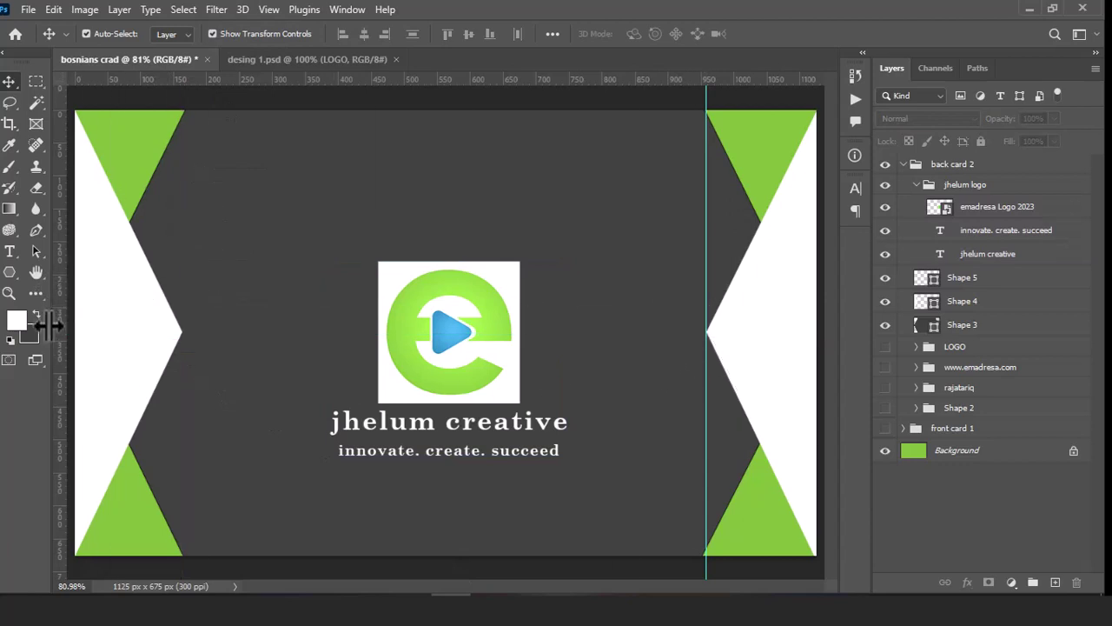
left_click(904, 164)
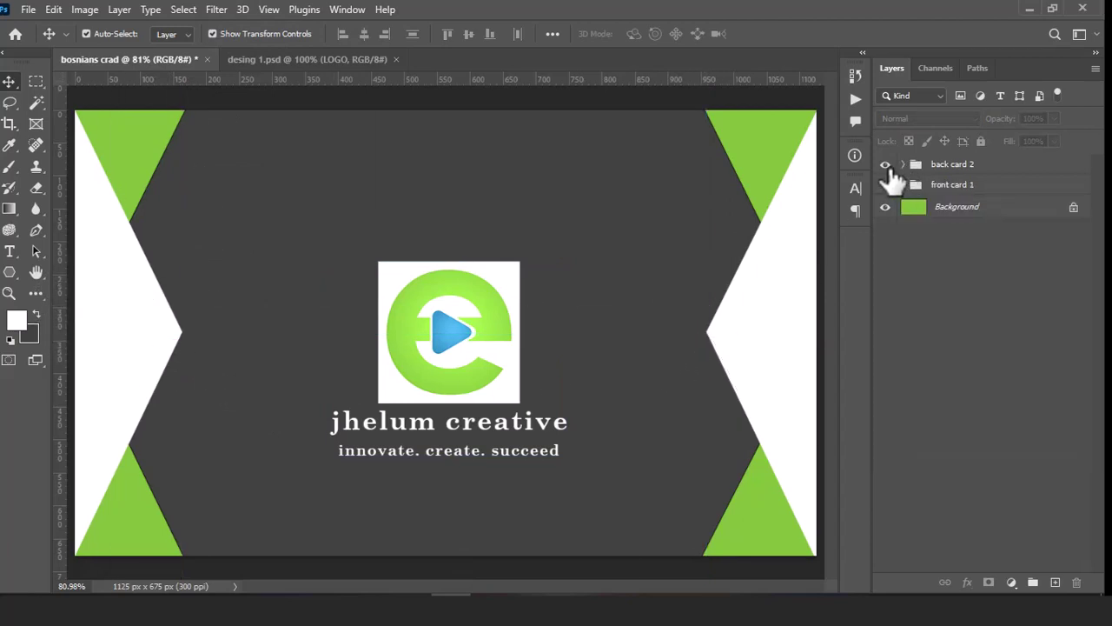
Step: Toggle the front and back card groups to compare, ending with the back card visible
left_click(885, 164)
left_click(885, 183)
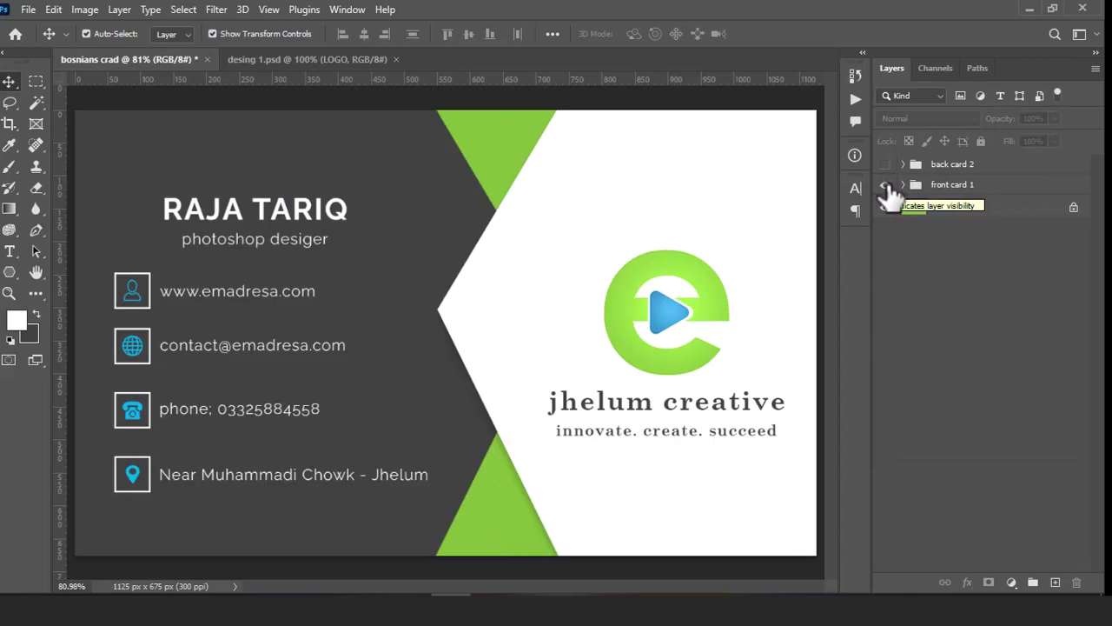
left_click(886, 184)
left_click(885, 165)
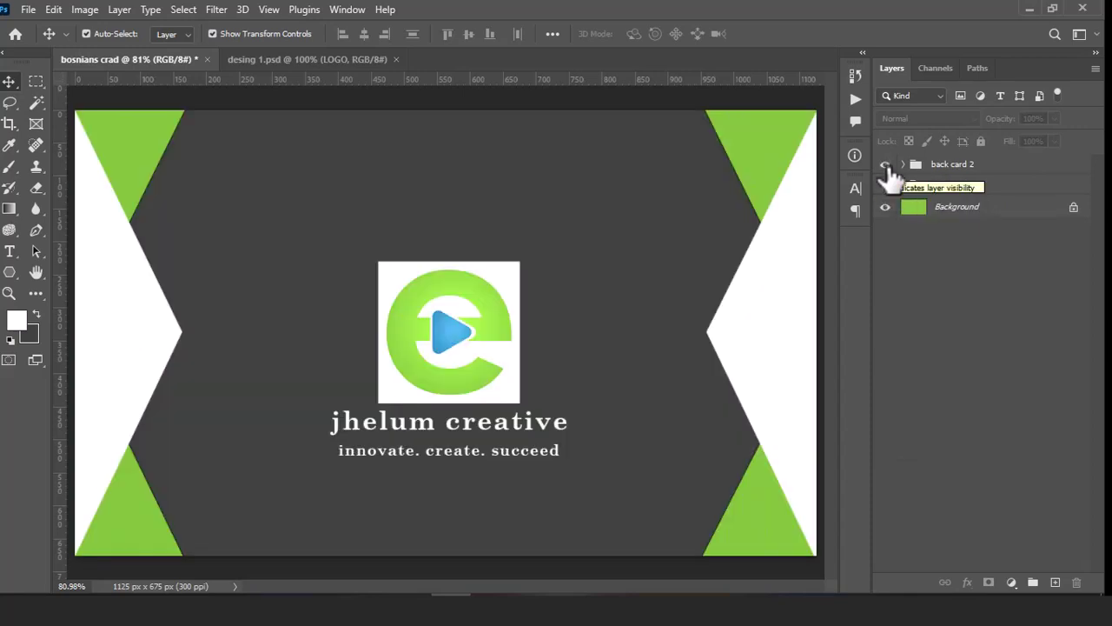